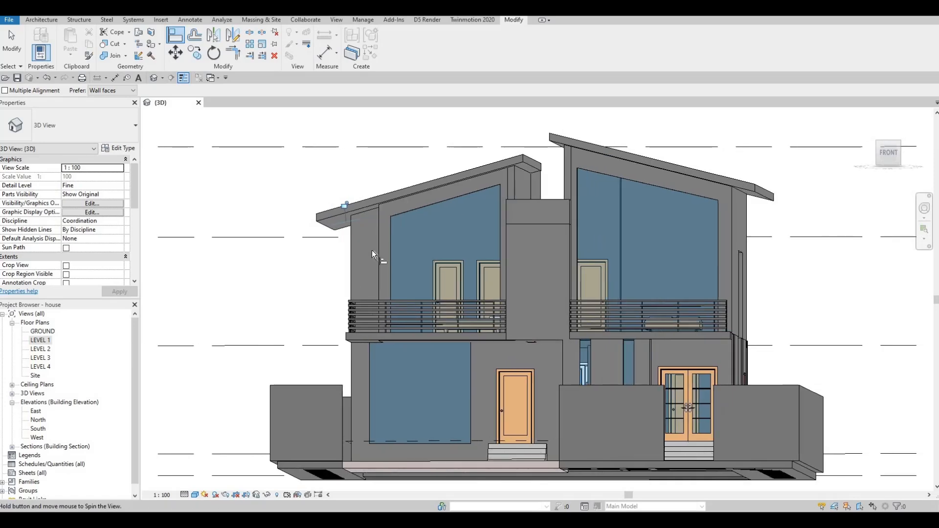
- Lower the top of the narrow Level 2 curtain wall on the left façade to a top offset of about -87.1
scroll(367, 203, "up", 5)
key("Escape")
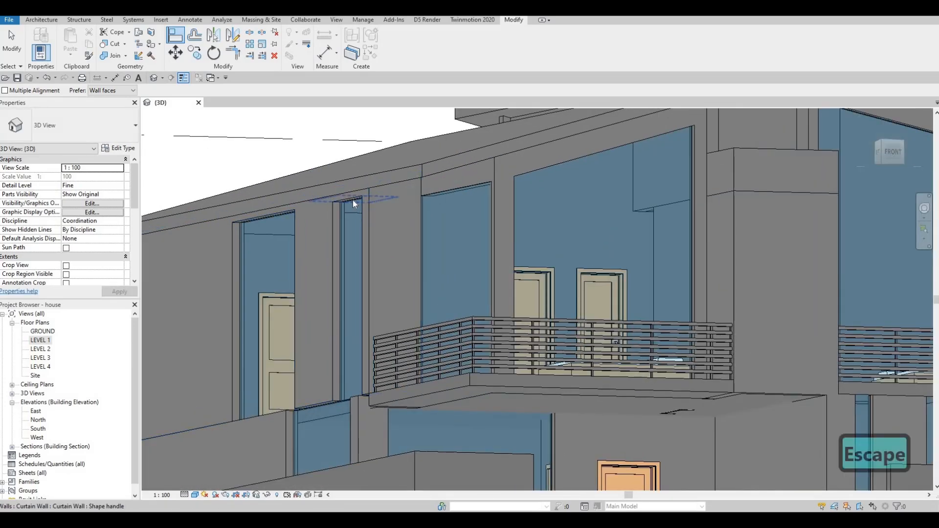
key("Escape")
left_click(358, 203)
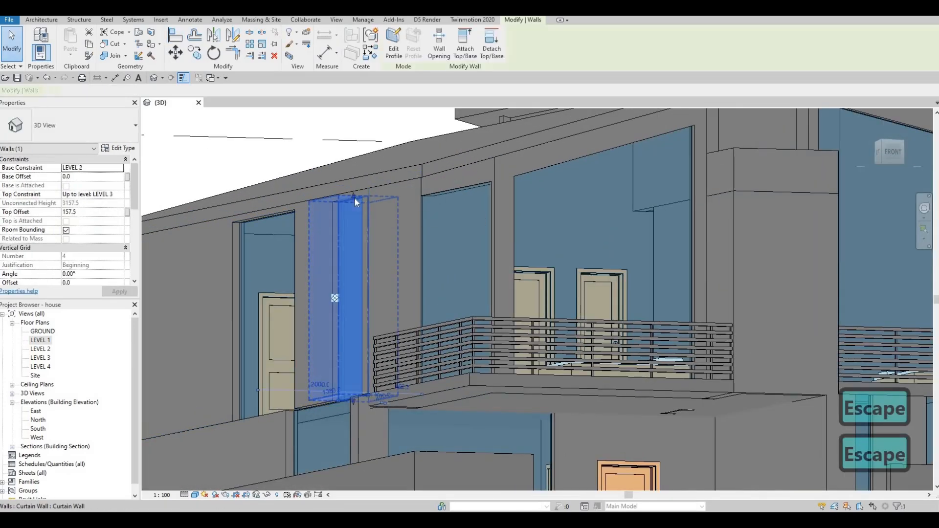
left_click_drag(354, 214, 354, 217)
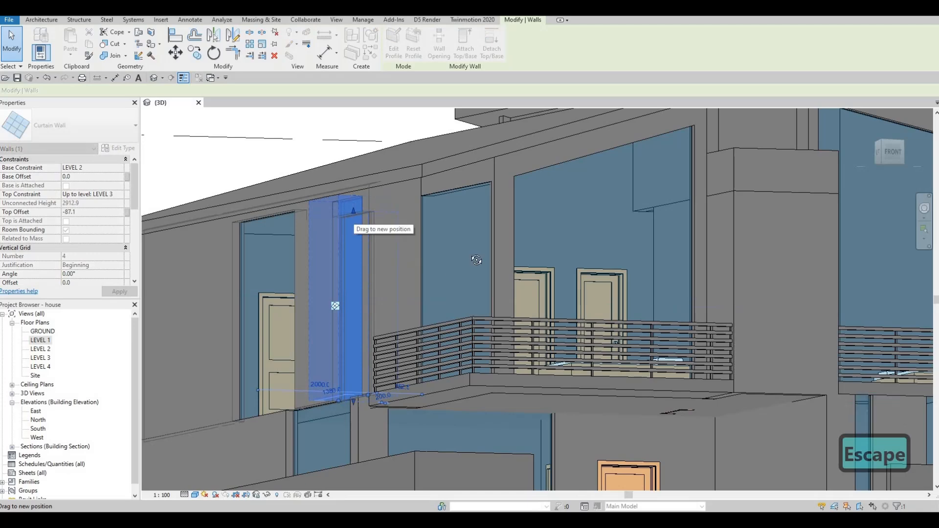
middle_click_drag(447, 228, 516, 233, "shift")
key("Escape")
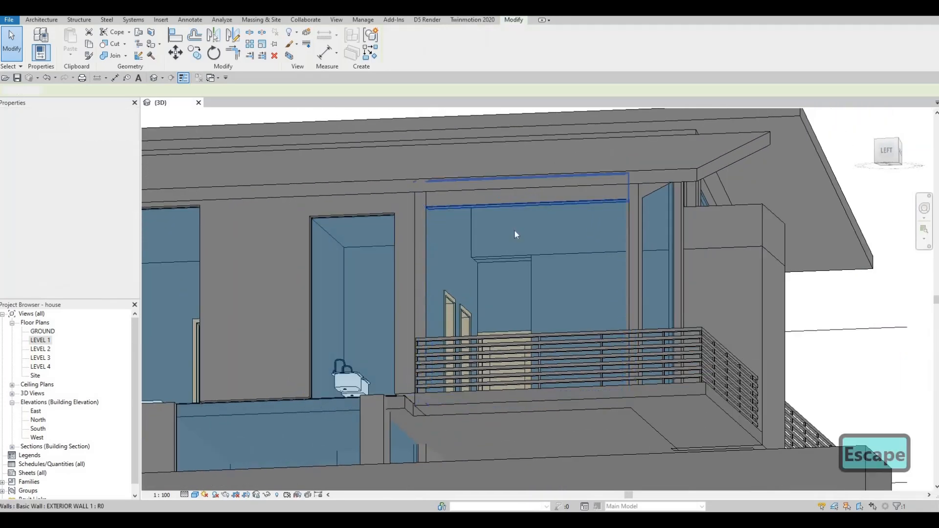
- Align the top of the wide Level 2 curtain wall behind the side balcony railing with the narrow curtain wall's top
key("Escape")
left_click(519, 204)
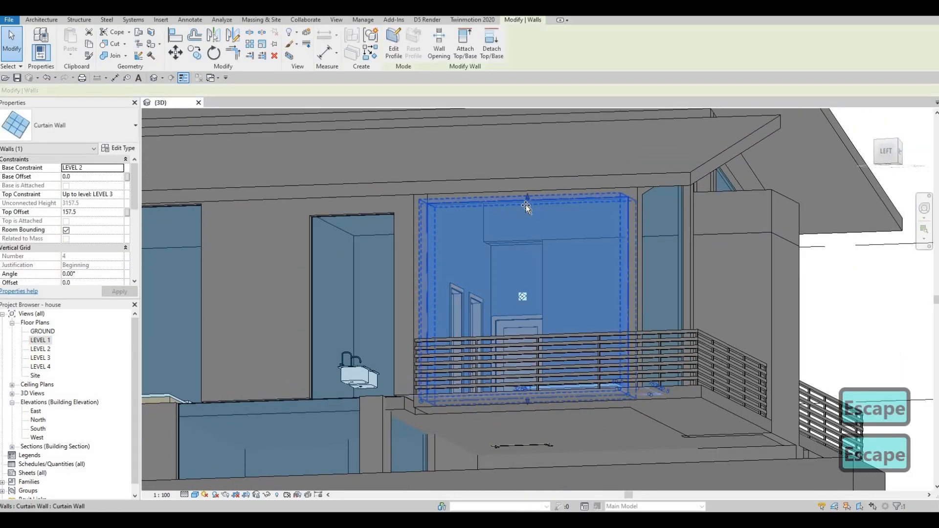
key("Escape")
key("Escape")
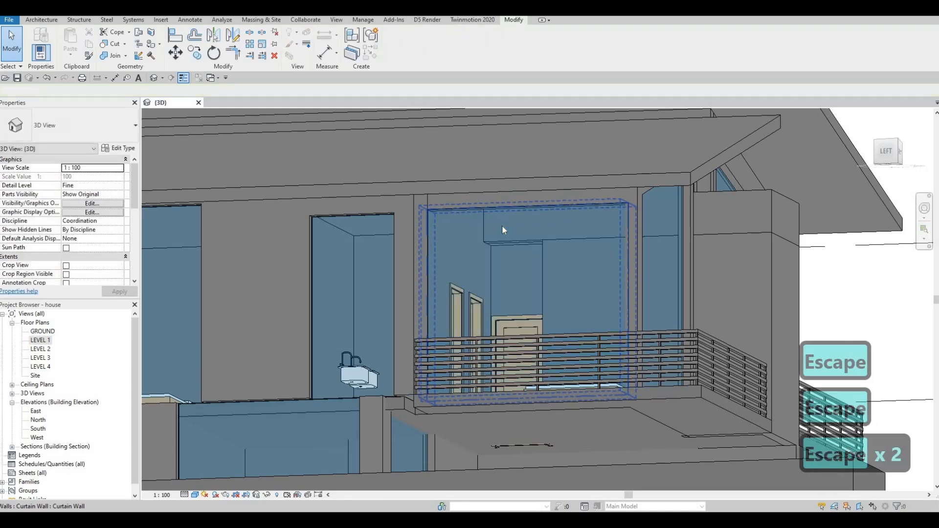
key("a")
key("l")
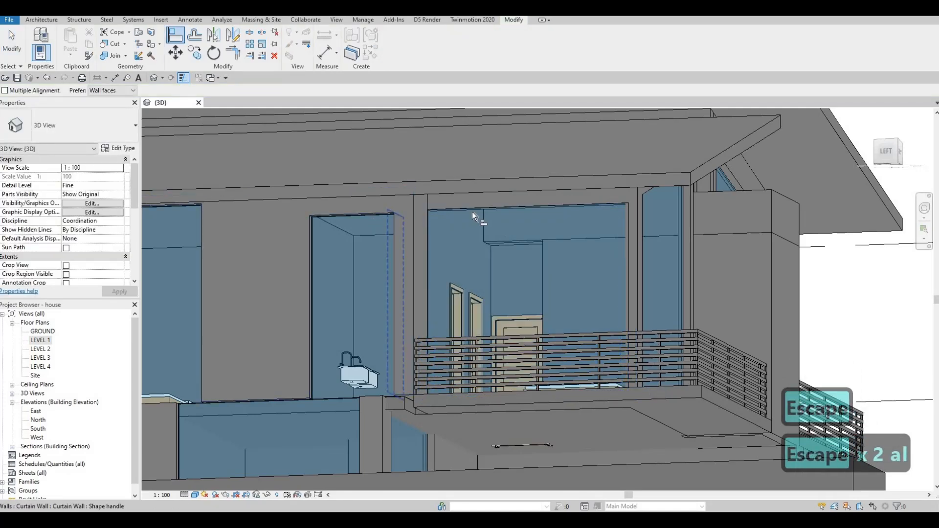
left_click(356, 216)
left_click(477, 211)
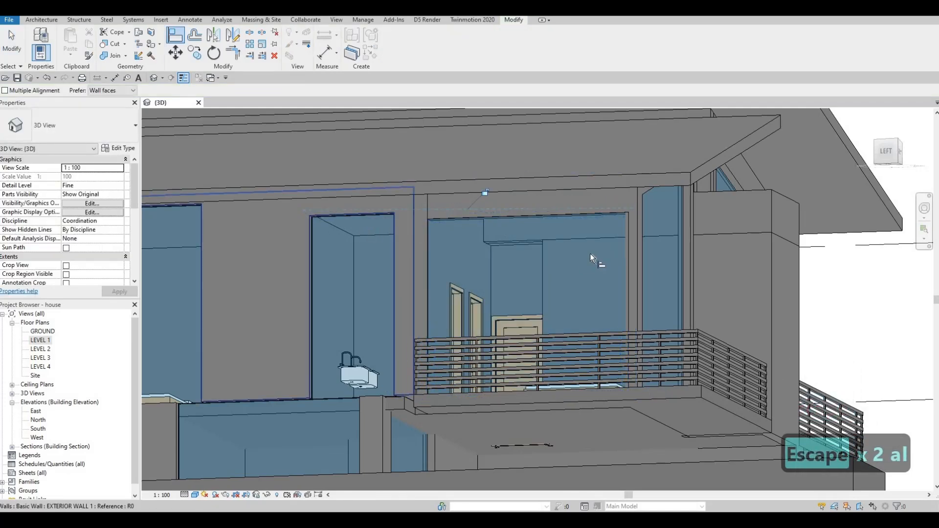
- Align the top of the remaining Level 2 curtain wall on the left façade to the same head height
middle_click_drag(321, 216, 590, 254)
left_click(590, 254)
left_click(412, 278)
scroll(412, 278, "down", 5)
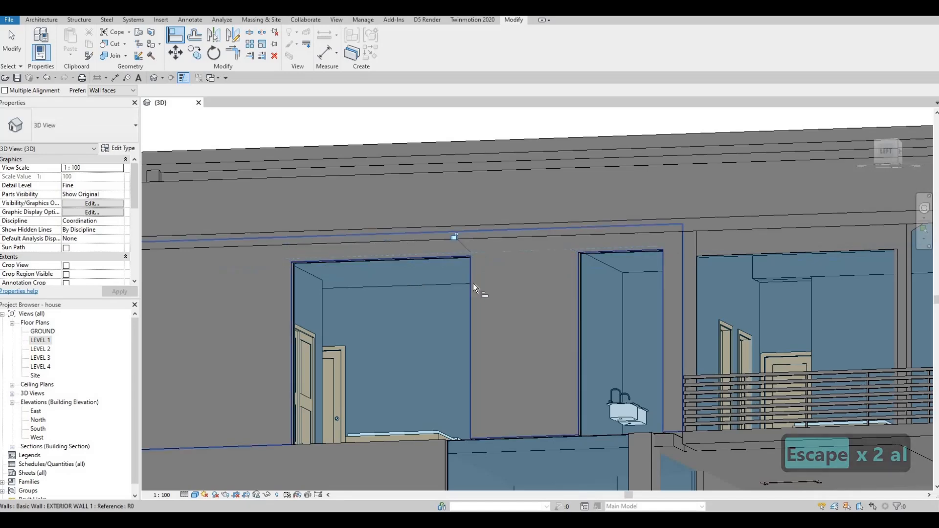
middle_click_drag(413, 278, 465, 262, "shift")
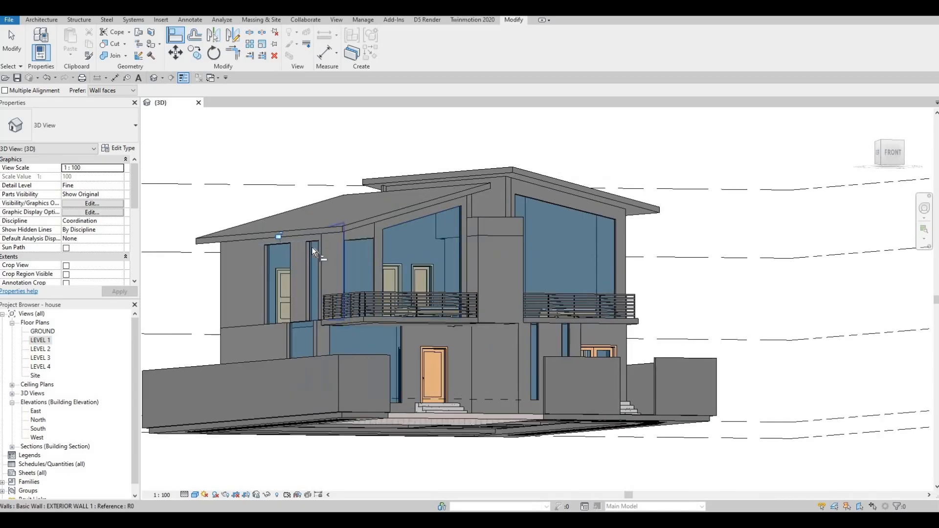
- Match the right façade's Level 2 curtain wall top to a -87.1 top offset and raise its base above the floor line
middle_click_drag(554, 260, 543, 264, "shift")
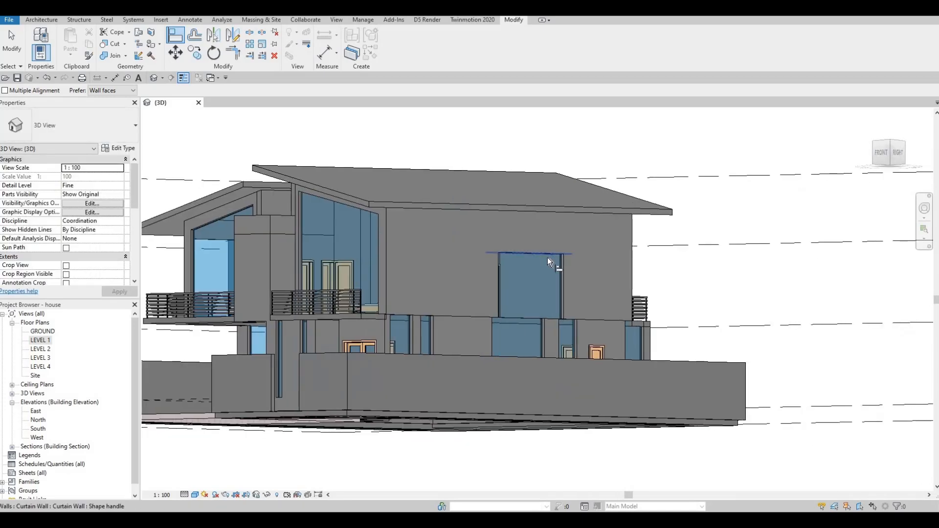
middle_click_drag(404, 302, 533, 302, "shift")
scroll(532, 311, "up", 3)
key("Escape")
key("Escape")
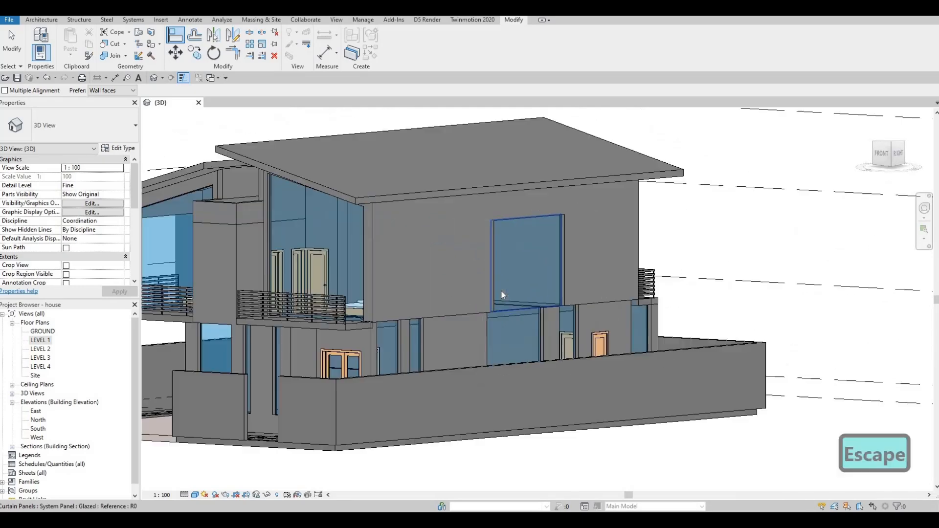
left_click(532, 316)
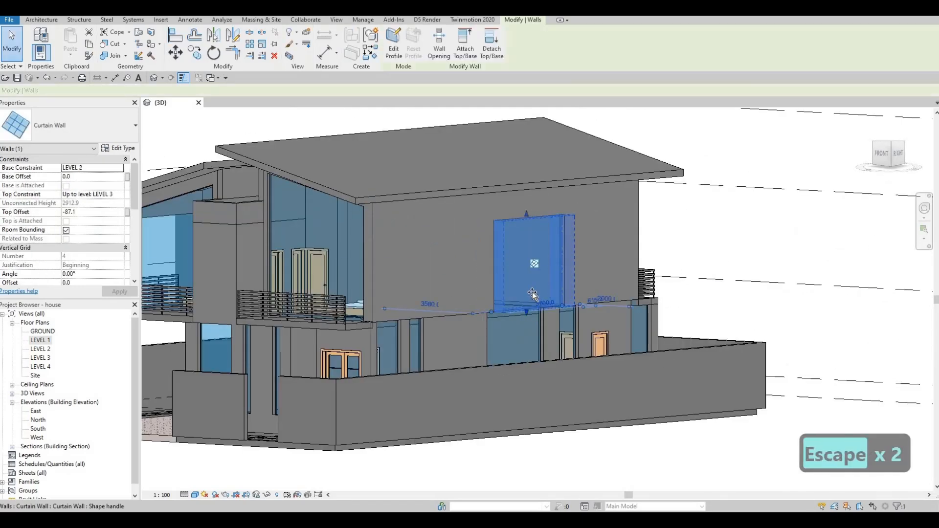
key("Escape")
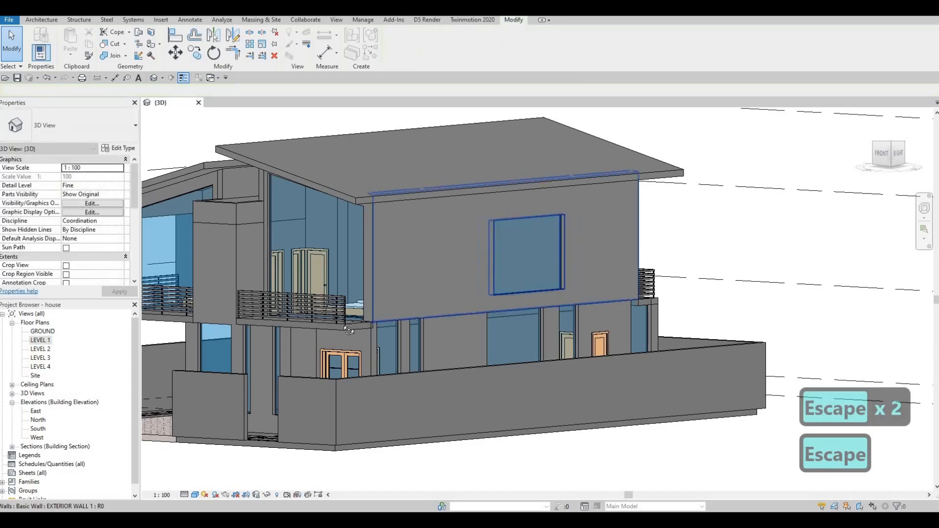
- Examine the Level 2 floor plan and the house's rear façade to see which rooms the upper windows serve
middle_click_drag(349, 330, 501, 314, "shift")
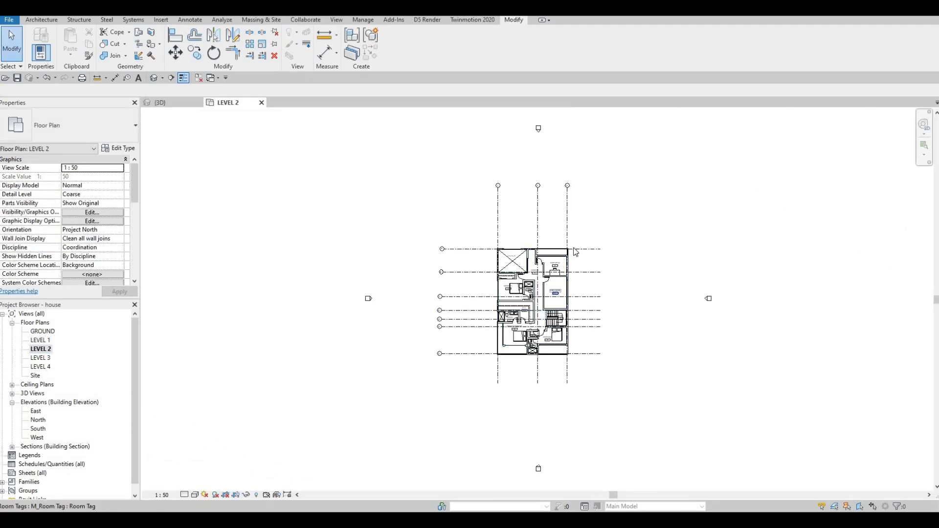
scroll(576, 252, "up", 5)
scroll(577, 247, "up", 2)
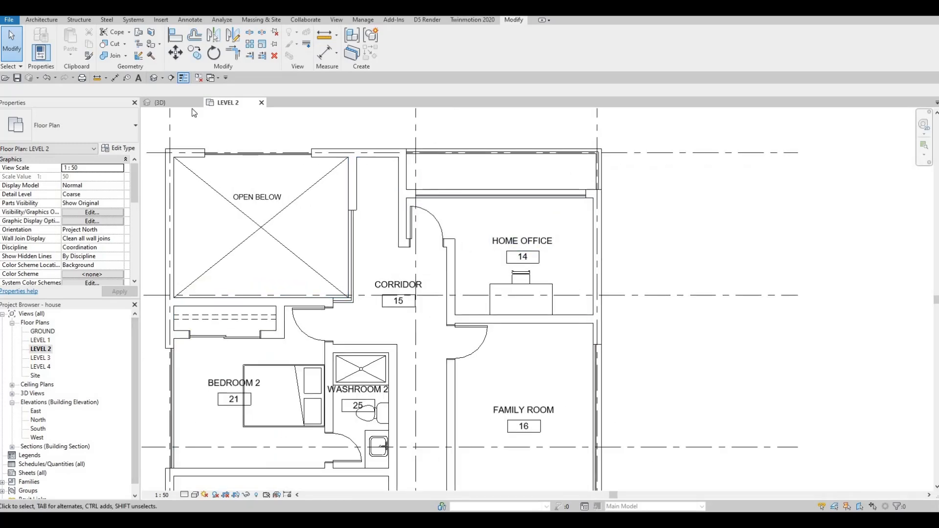
left_click(167, 102)
middle_click_drag(535, 290, 494, 214, "shift")
scroll(363, 309, "up", 5)
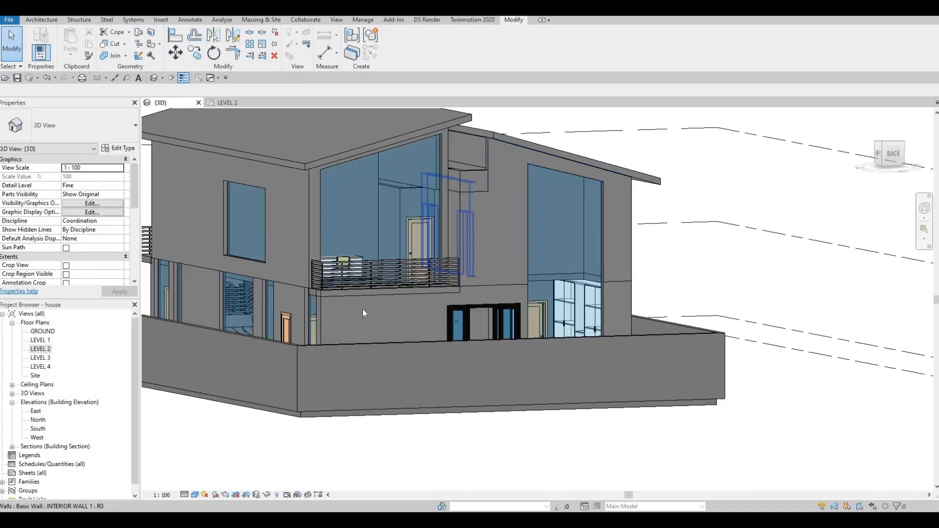
scroll(471, 372, "down", 3)
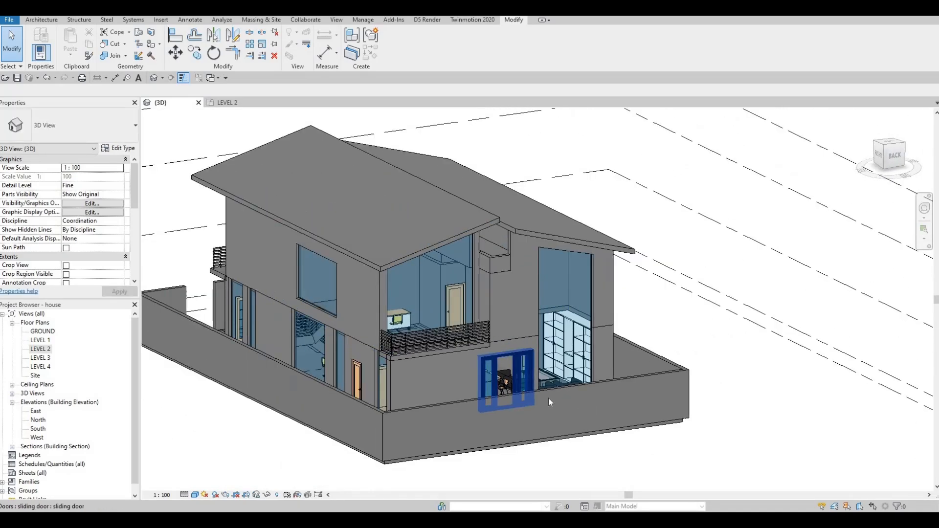
- Delete the Level 1 curtain wall, the single wooden door and its entrance steps from the front wall facing the carport
middle_click_drag(548, 398, 489, 336, "shift")
scroll(571, 307, "up", 2)
scroll(489, 336, "up", 2)
key("Escape")
left_click(490, 343)
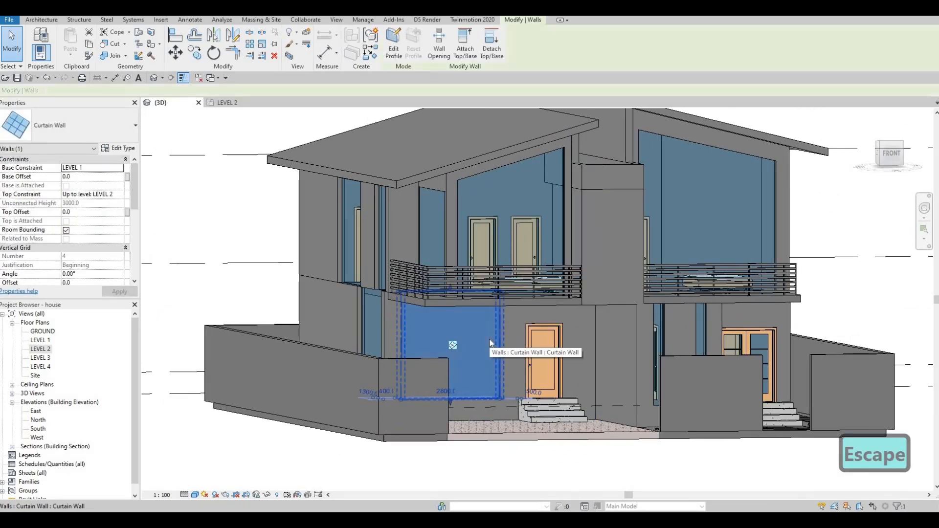
key("Delete")
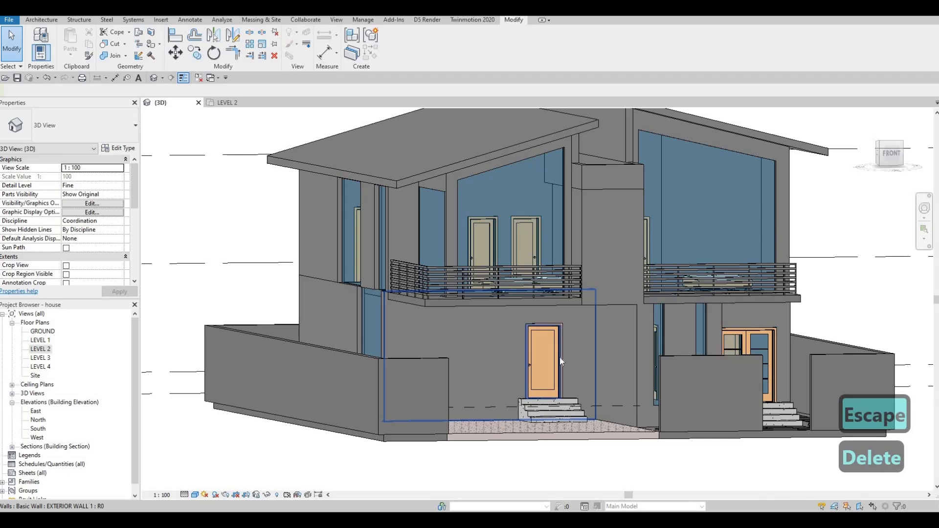
left_click(558, 357)
key("Delete")
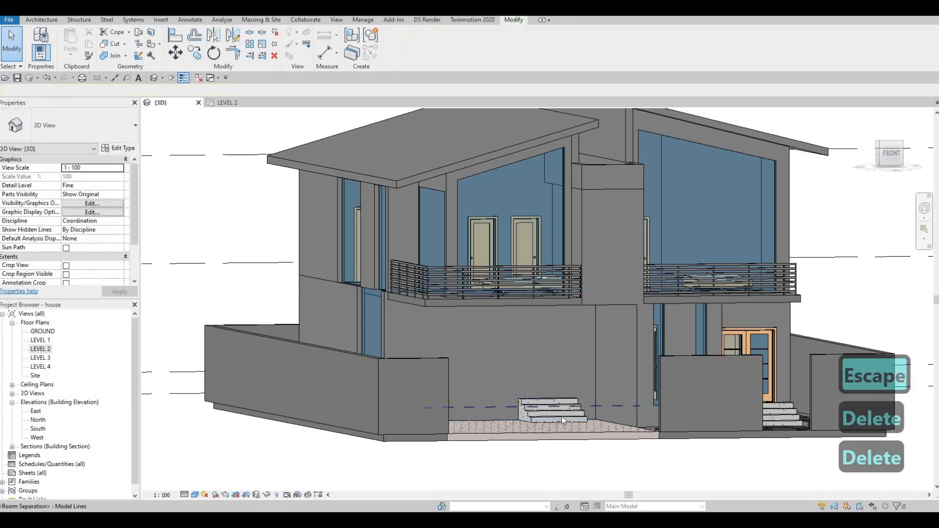
left_click(561, 416)
key("Delete")
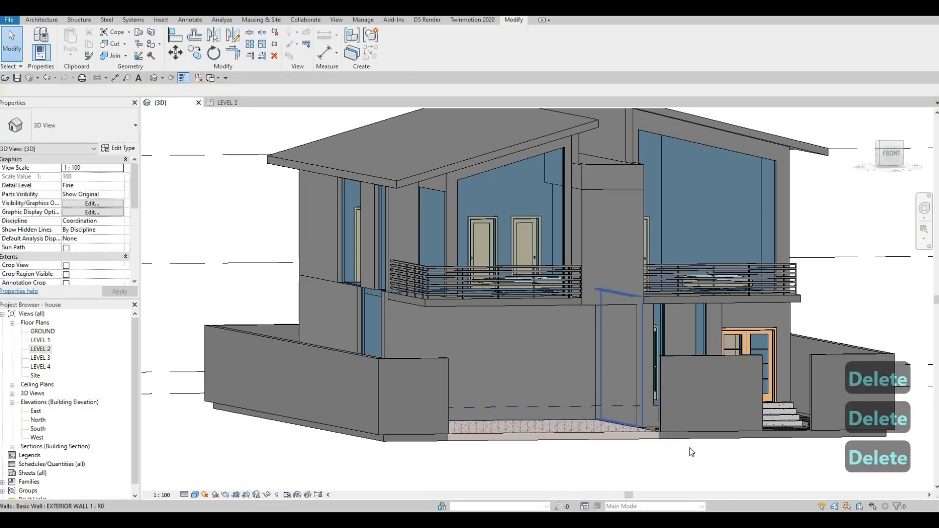
- In the Level 1 floor plan, delete the playroom closet's single door and the short wall hosting it
middle_click_drag(691, 452, 45, 361, "shift")
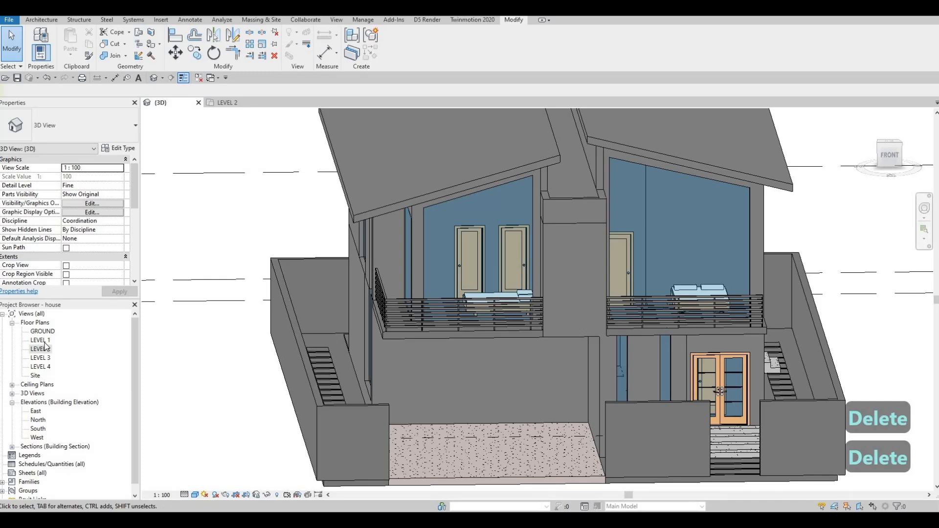
scroll(533, 394, "up", 5)
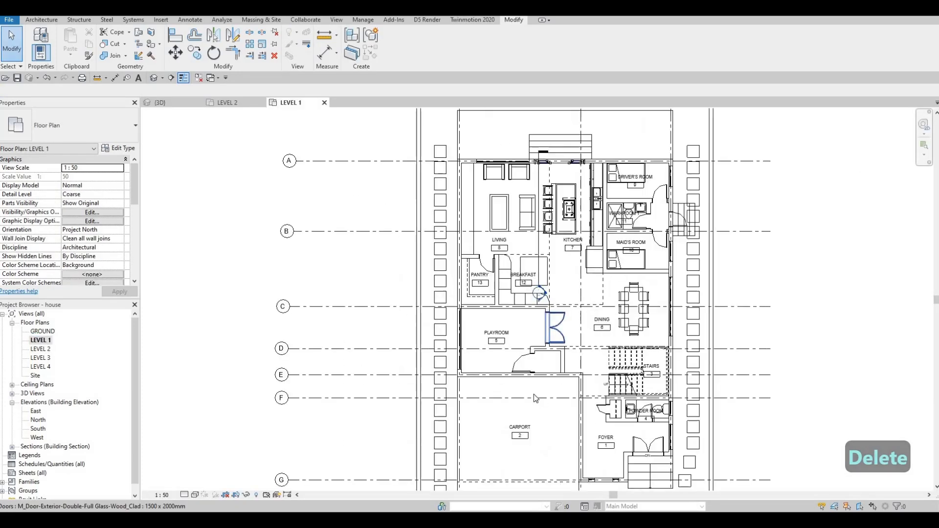
scroll(484, 401, "up", 3)
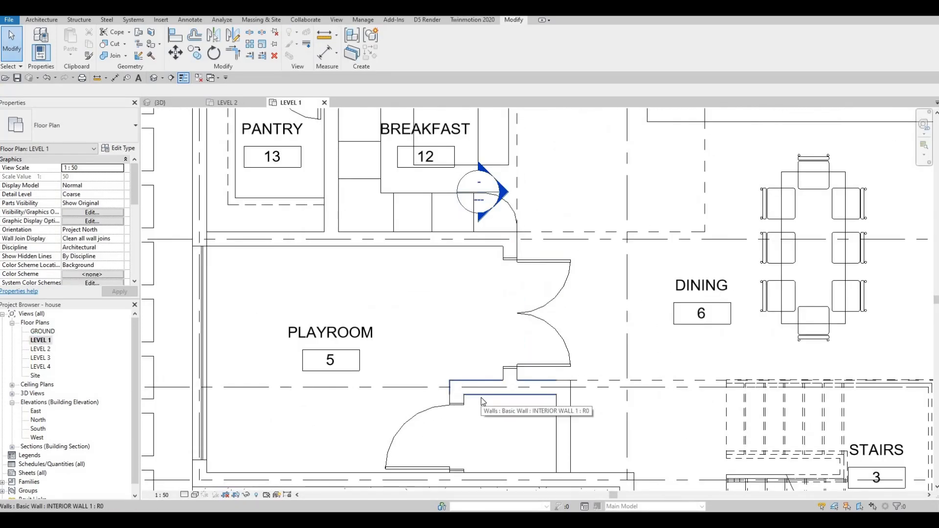
left_click(444, 406)
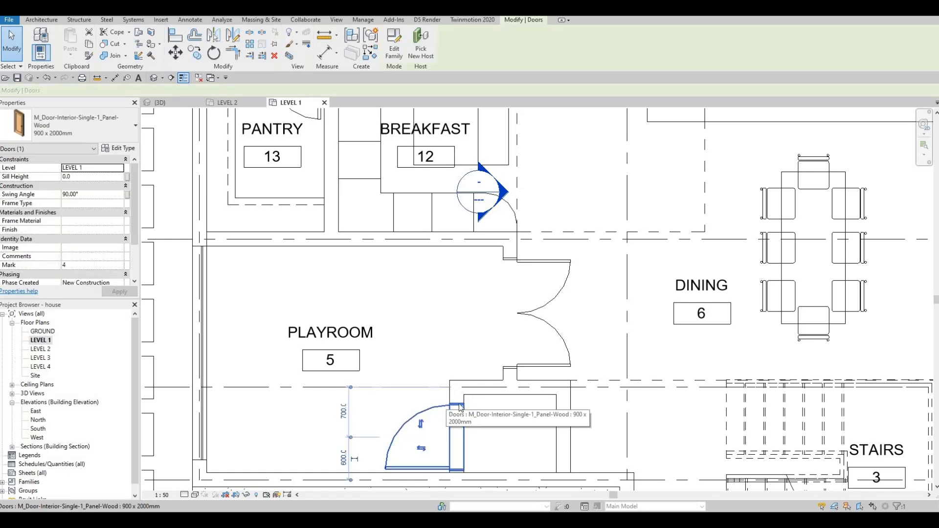
key("Delete")
left_click(450, 416)
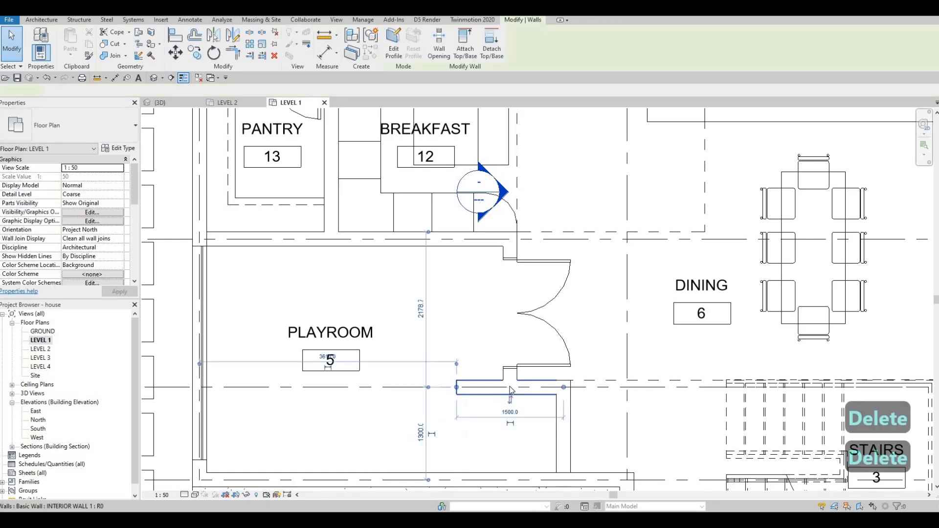
- Extend the playroom's double-door wall to the wall along the carport and delete the closet's short horizontal wall
key("Delete")
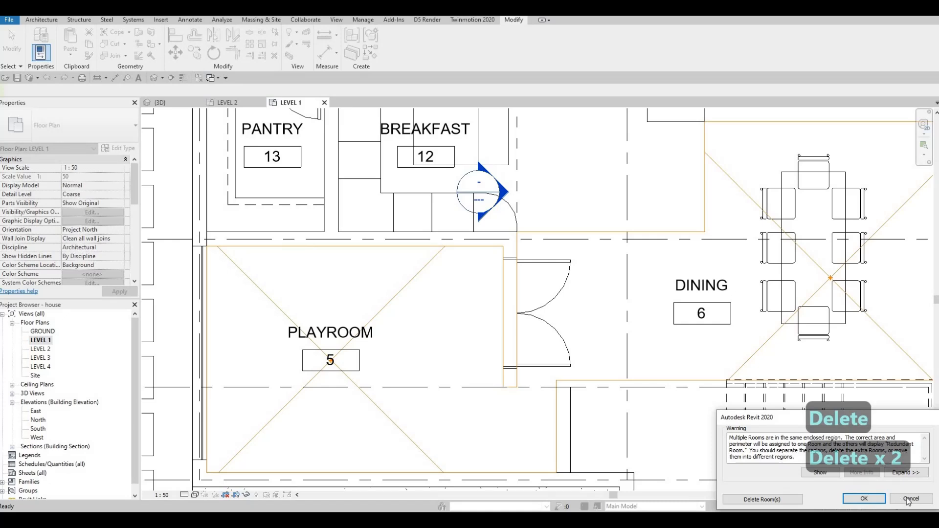
key("Escape")
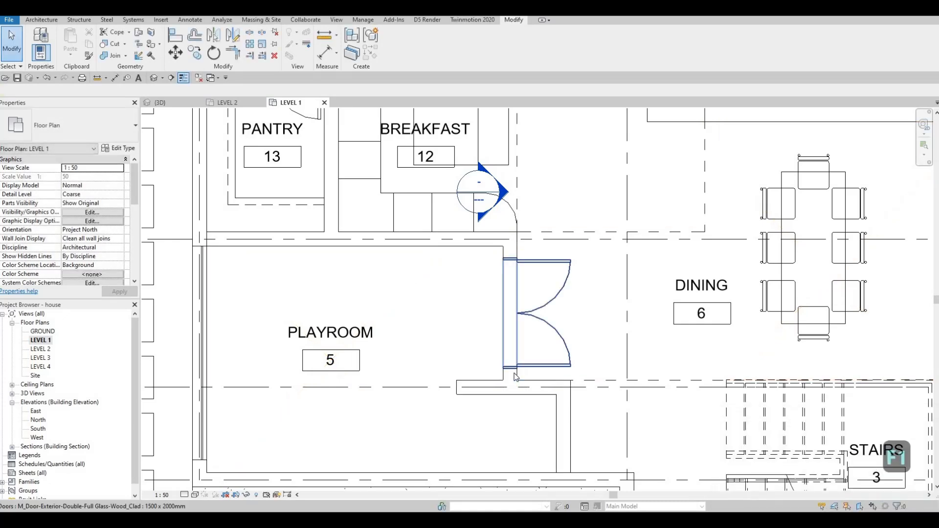
left_click(515, 395)
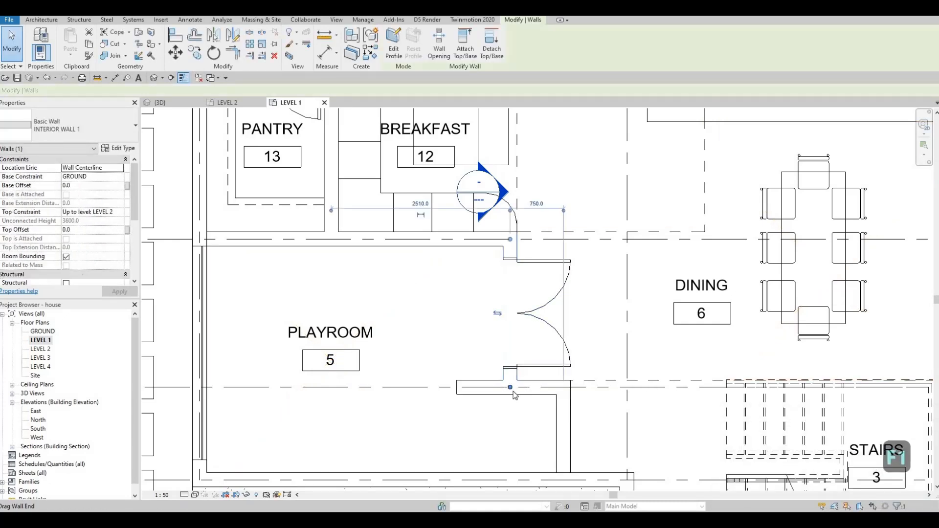
left_click_drag(510, 455, 510, 480)
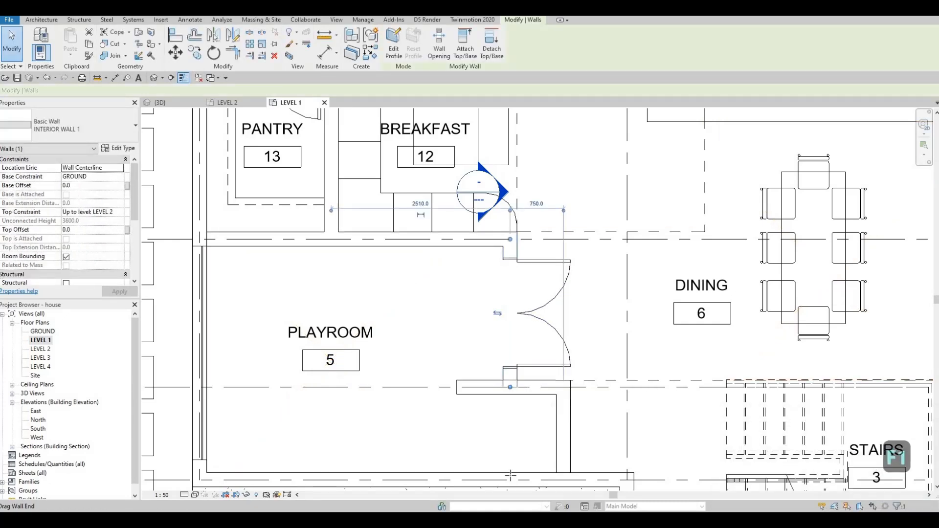
left_click(476, 397)
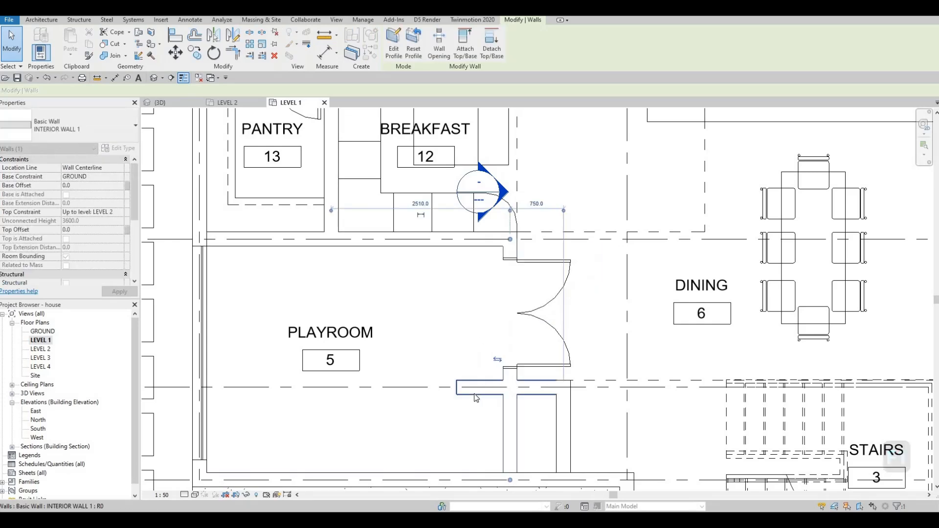
key("Delete")
left_click(563, 416)
key("Delete")
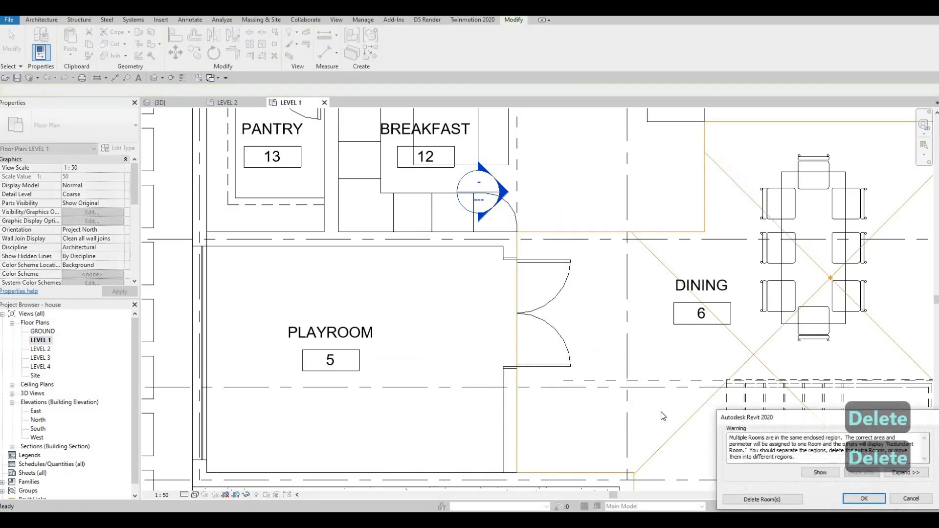
scroll(557, 385, "up", 4)
key("Escape")
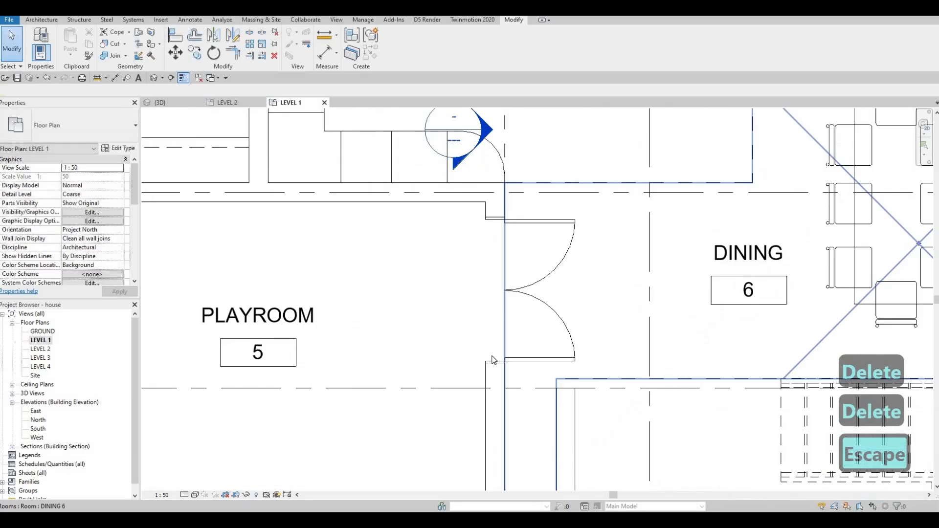
- Stretch the room separation line between the dining room and the stairs to meet the playroom's double-door wall
scroll(493, 360, "down", 3)
left_click(511, 371)
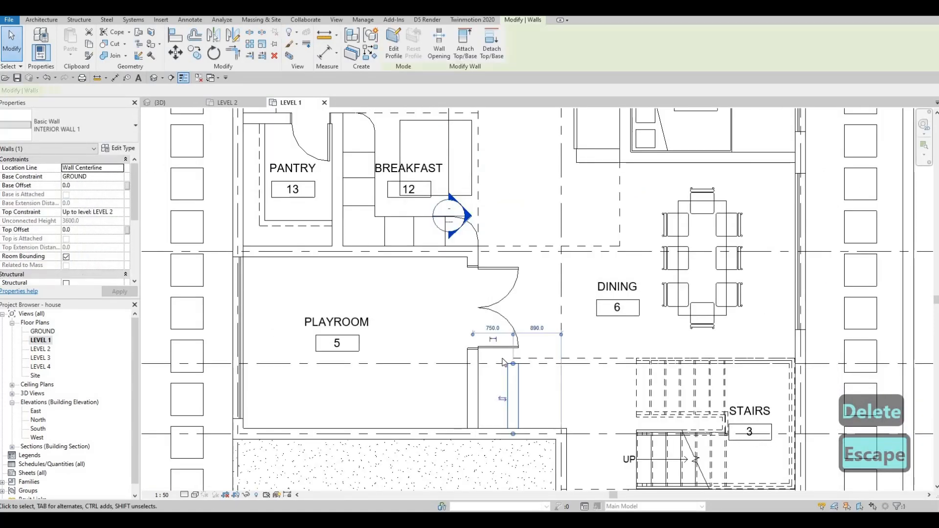
middle_click_drag(504, 362, 463, 325)
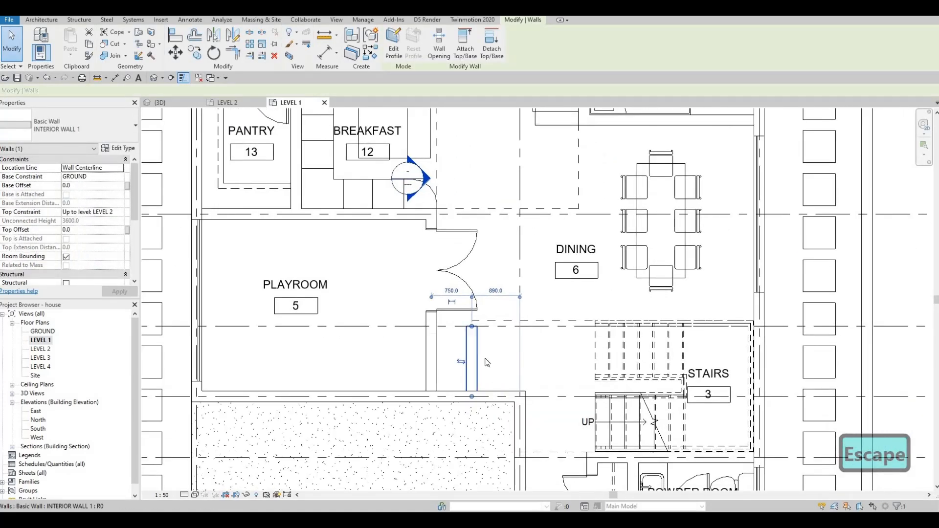
left_click(492, 324)
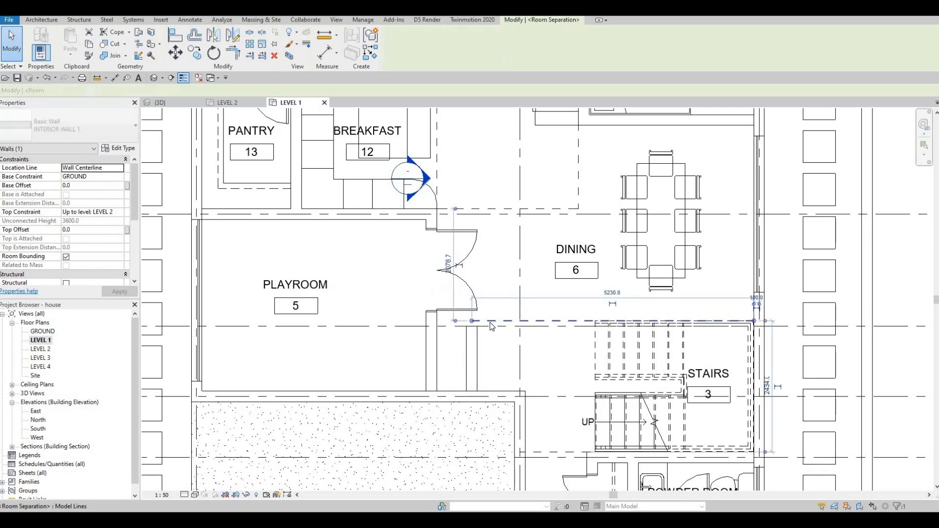
key("Escape")
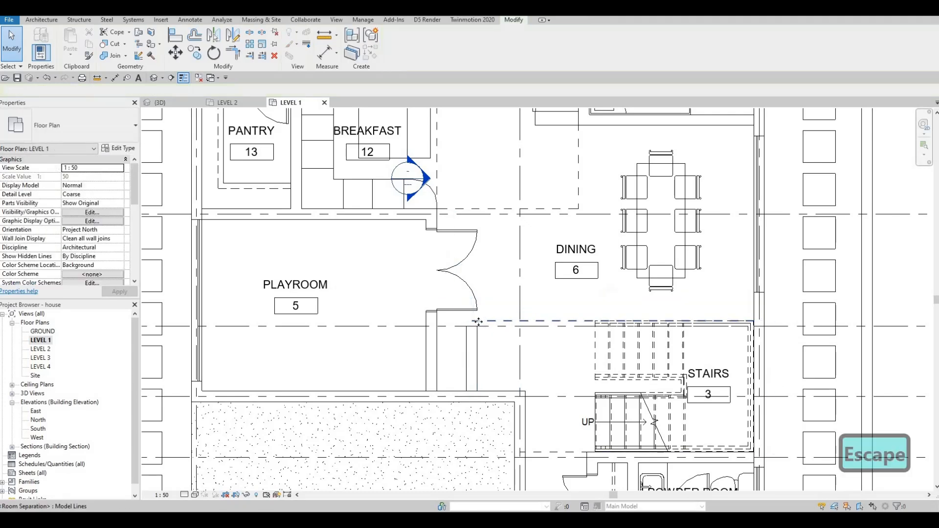
left_click(474, 322)
left_click_drag(472, 321, 437, 321)
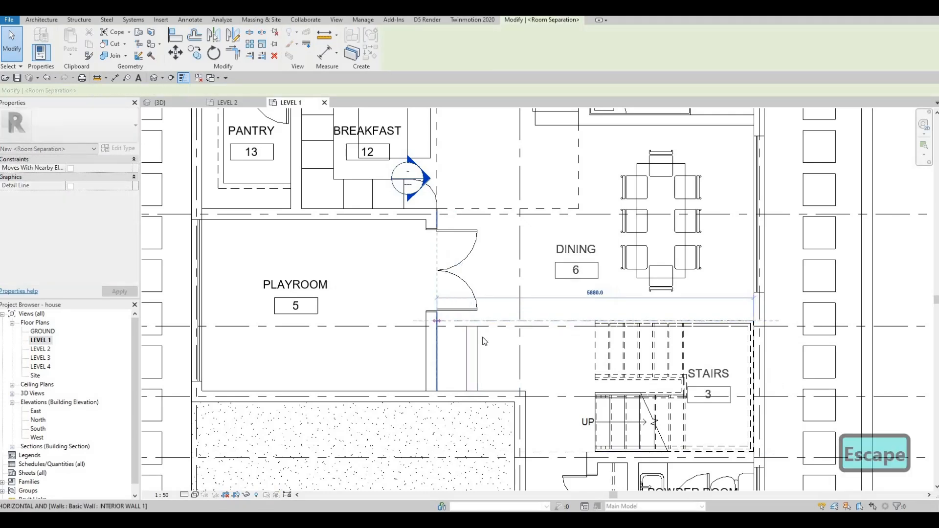
key("Escape")
key("Escape")
- Delete the leftover short interior wall of the former closet, between the playroom and the stairs area
left_click(477, 346)
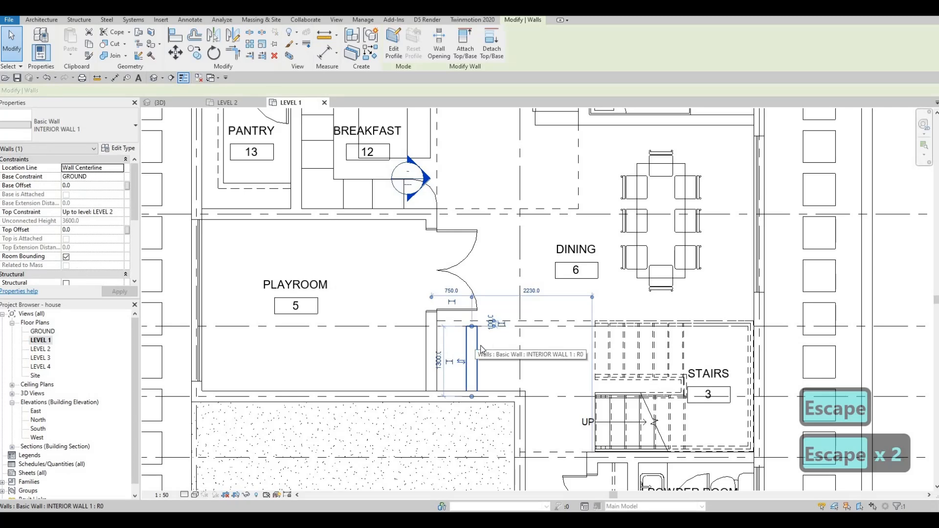
key("Delete")
key("Escape")
scroll(508, 320, "down", 3)
middle_click_drag(508, 318, 538, 332)
scroll(518, 284, "down", 1)
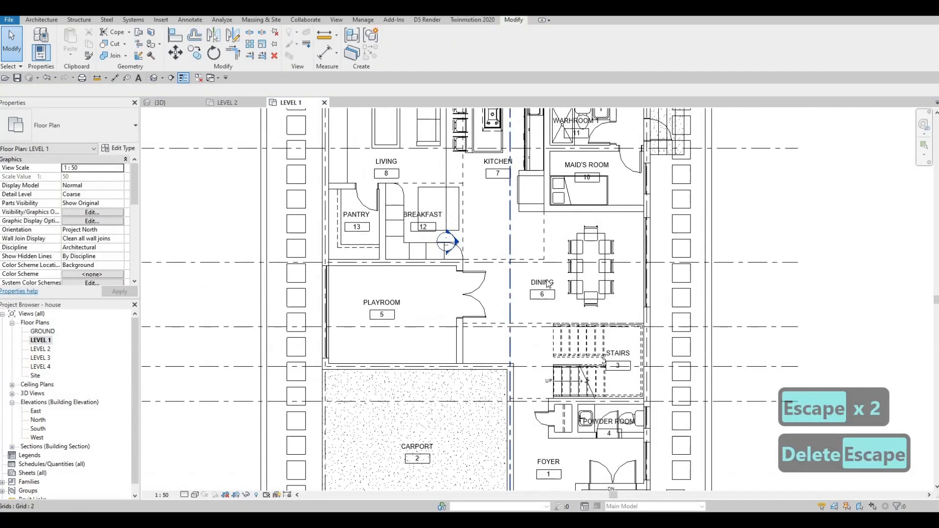
middle_click_drag(545, 263, 546, 286)
left_click(514, 283)
key("Escape")
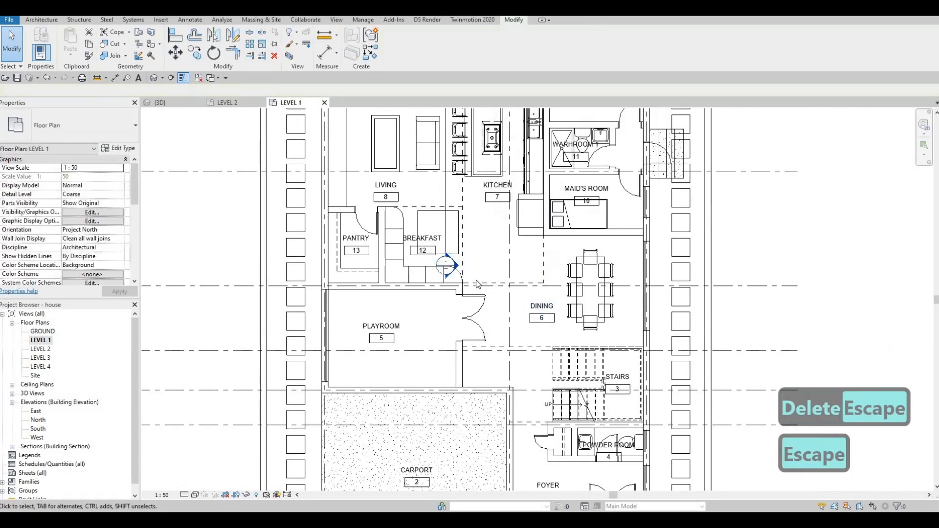
- Move the kitchen's room tag straight down, into the open floor area beside the breakfast room
left_click(497, 200)
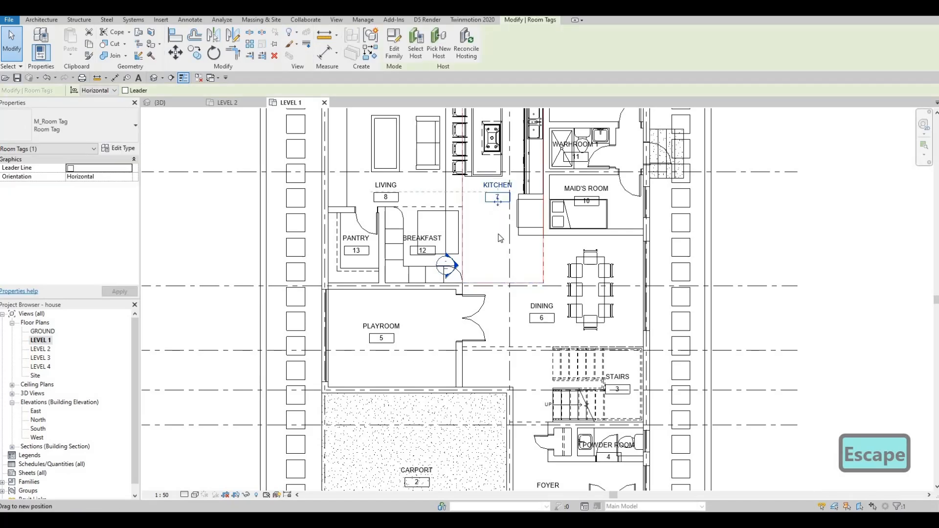
left_click_drag(500, 239, 505, 240)
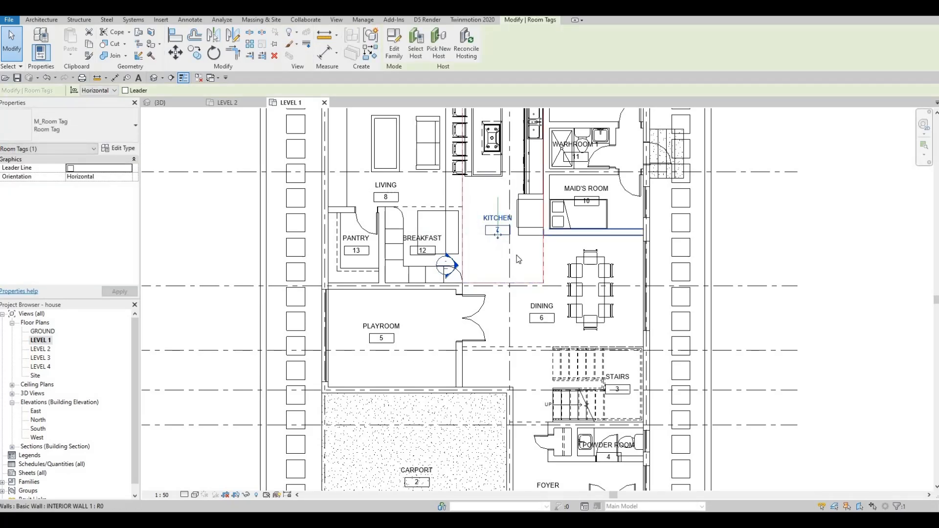
middle_click_drag(479, 366, 529, 313)
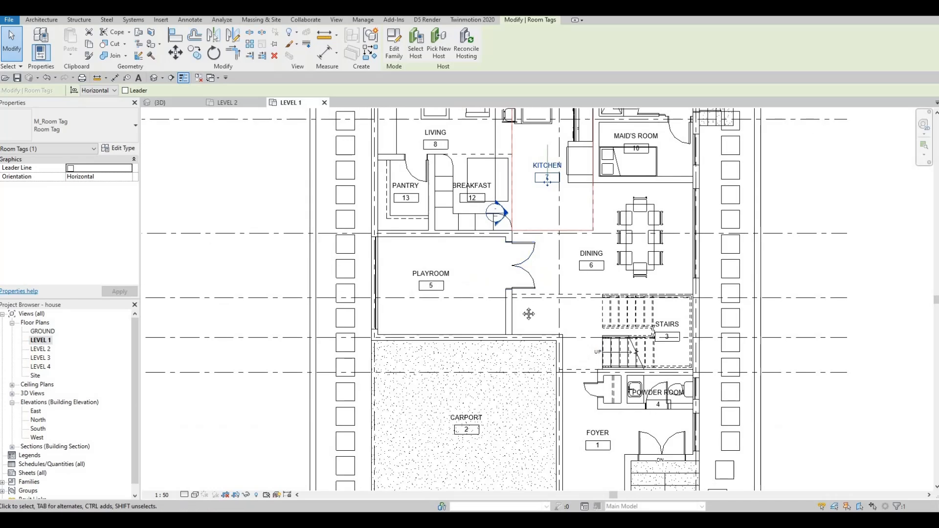
scroll(456, 300, "up", 3)
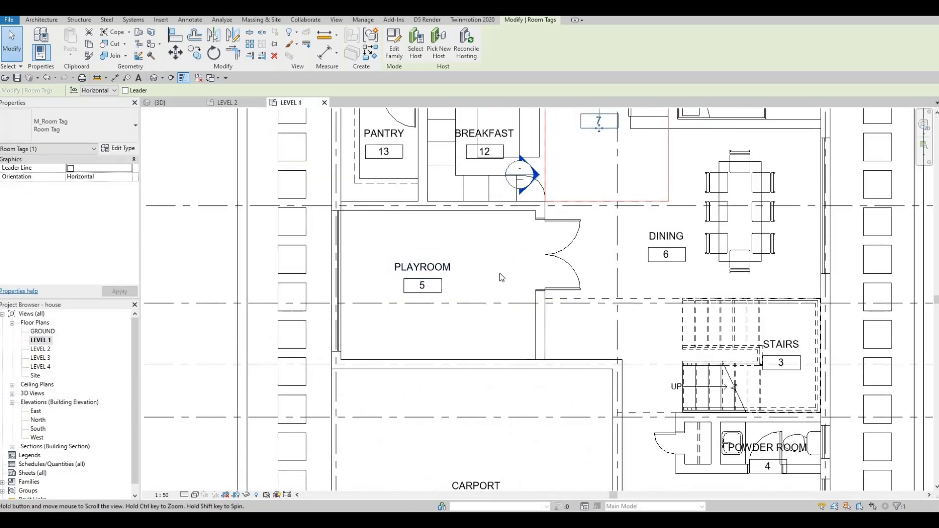
key("Escape")
scroll(509, 190, "down", 3)
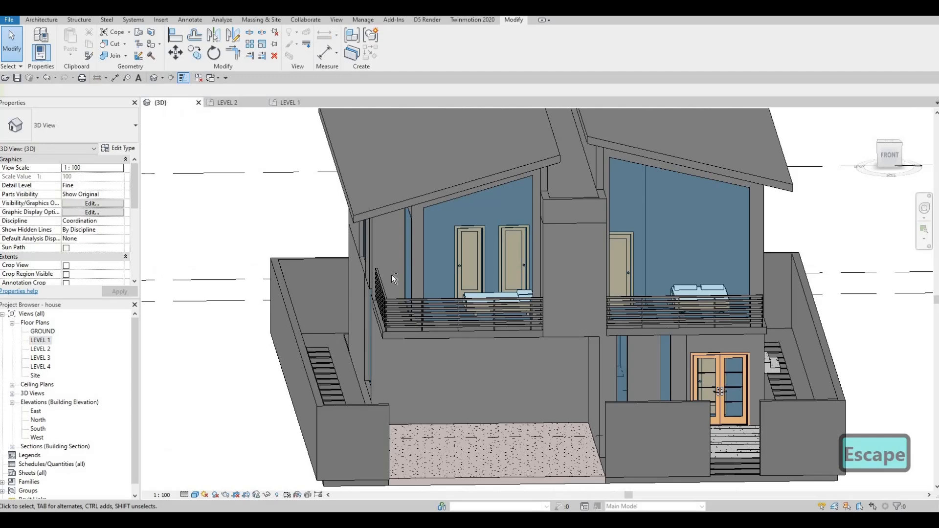
mouse_move(391, 274)
middle_mouse_down("shift")
mouse_move(403, 268)
mouse_move(423, 280)
mouse_move(382, 287)
middle_mouse_up("shift")
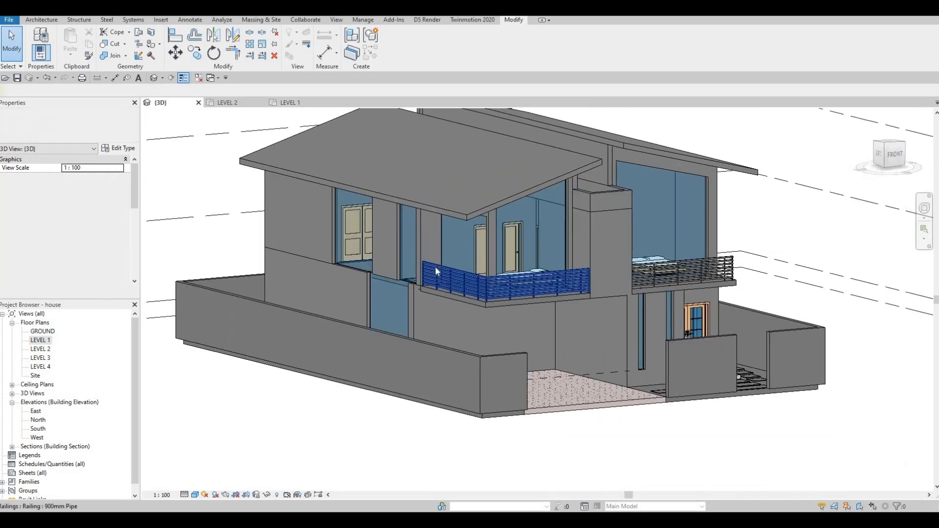
middle_click_drag(443, 272, 333, 330, "shift")
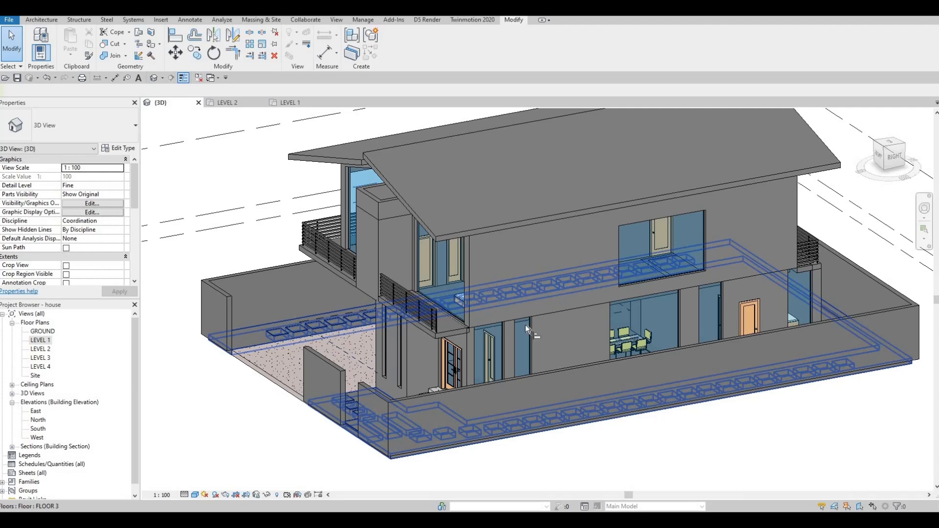
key("l")
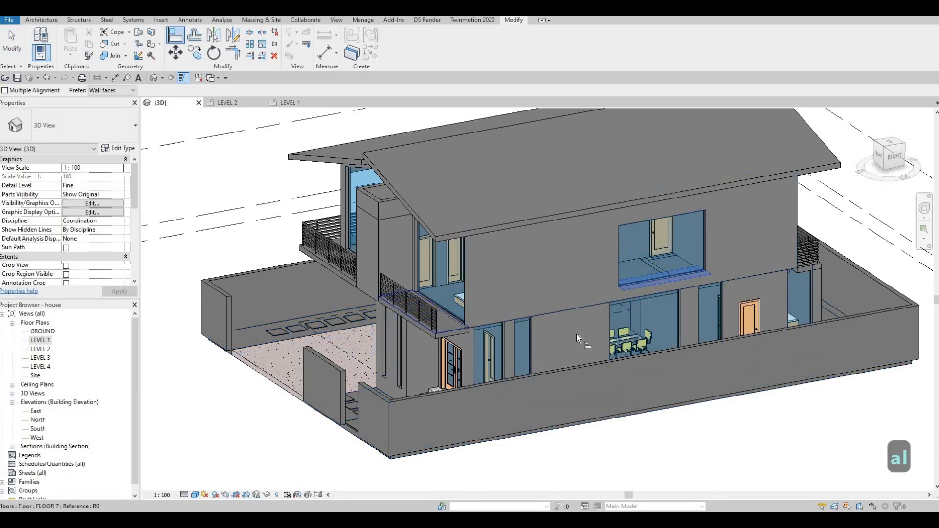
middle_click_drag(576, 334, 498, 318, "shift")
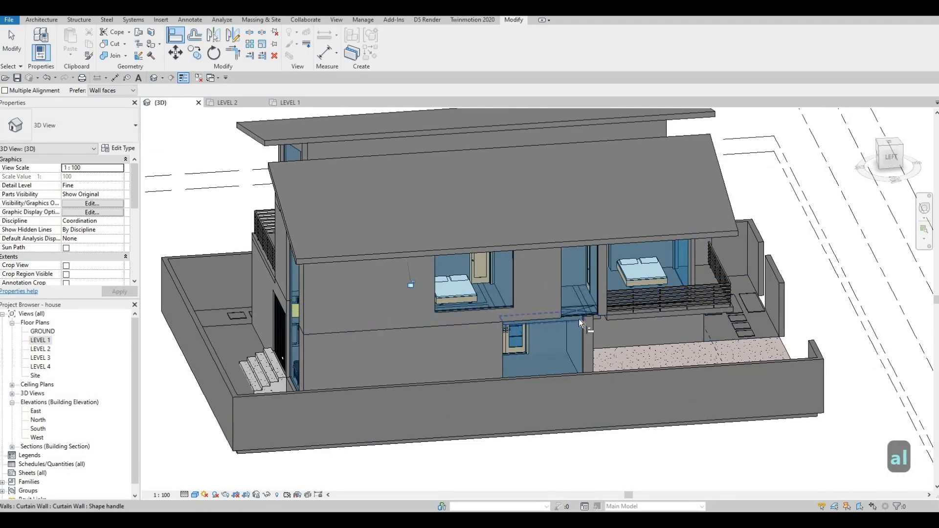
key("Escape")
key("Escape")
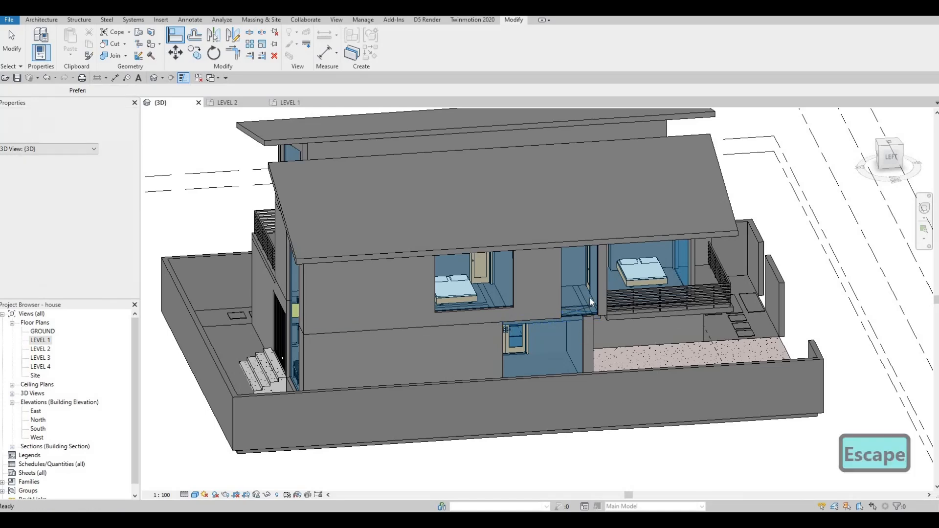
- Raise the bottom edge of the narrower Level 2 curtain wall on the left façade to make it a short high window
scroll(587, 293, "up", 2)
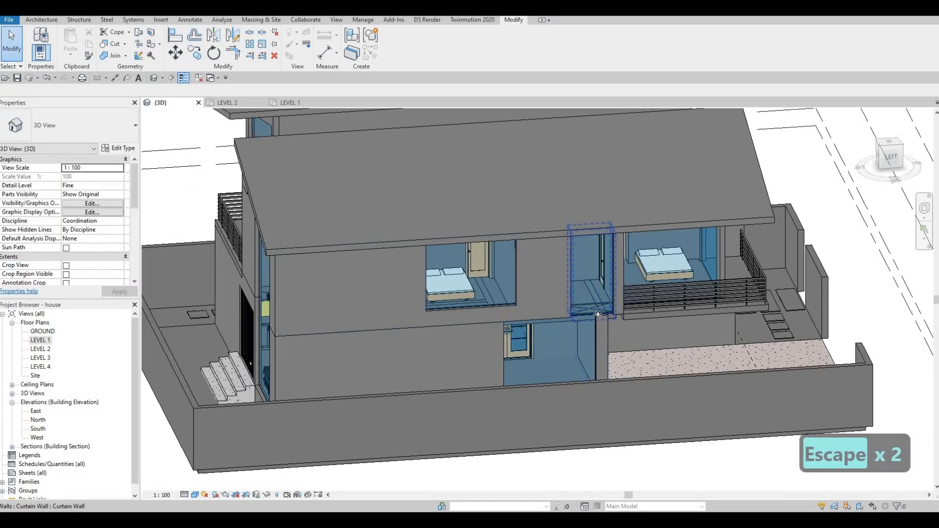
left_click(592, 293)
left_click_drag(595, 297, 595, 293)
middle_click_drag(591, 267, 577, 235, "shift")
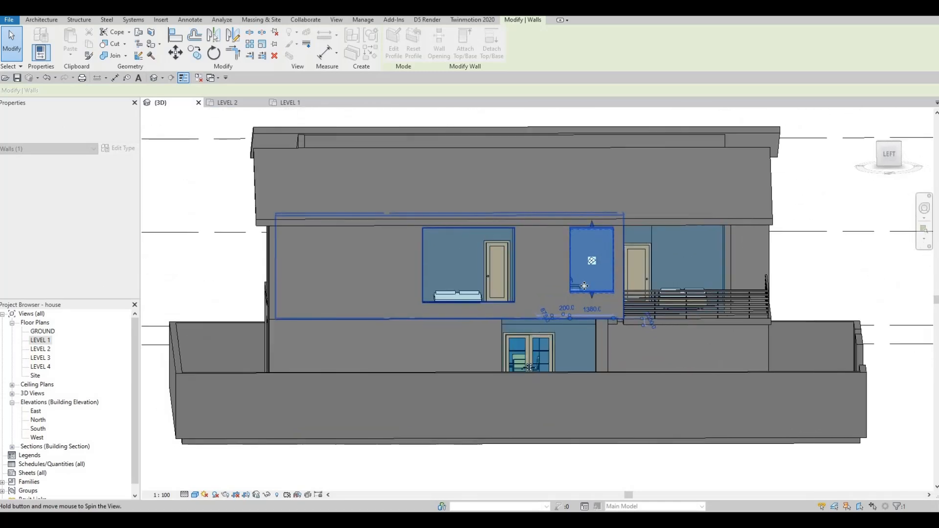
scroll(595, 297, "up", 1)
left_click_drag(596, 299, 594, 265)
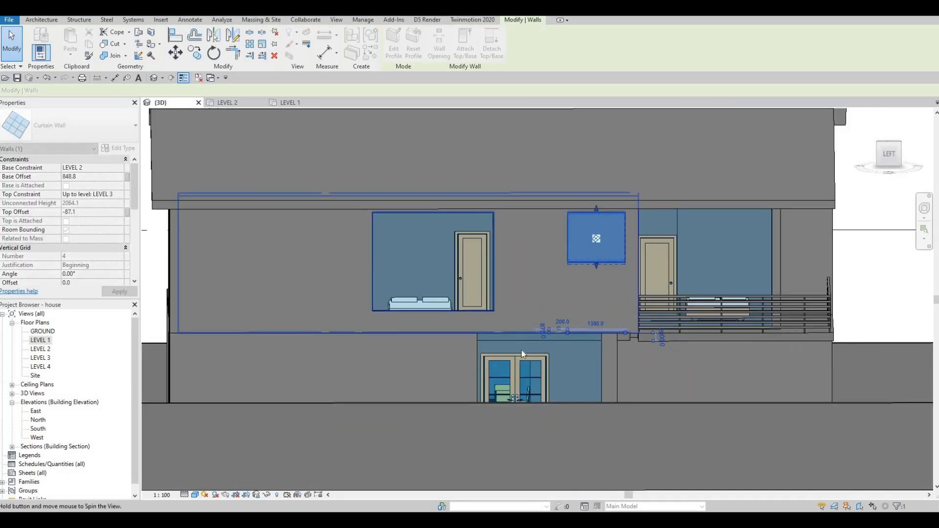
middle_click_drag(538, 355, 563, 350, "shift")
key("Escape")
- Lower the top of the playroom's Level 1 curtain wall on the left façade to about 492 mm below Level 2
left_click(561, 352)
left_click_drag(560, 350, 569, 378)
middle_click_drag(668, 345, 683, 335, "shift")
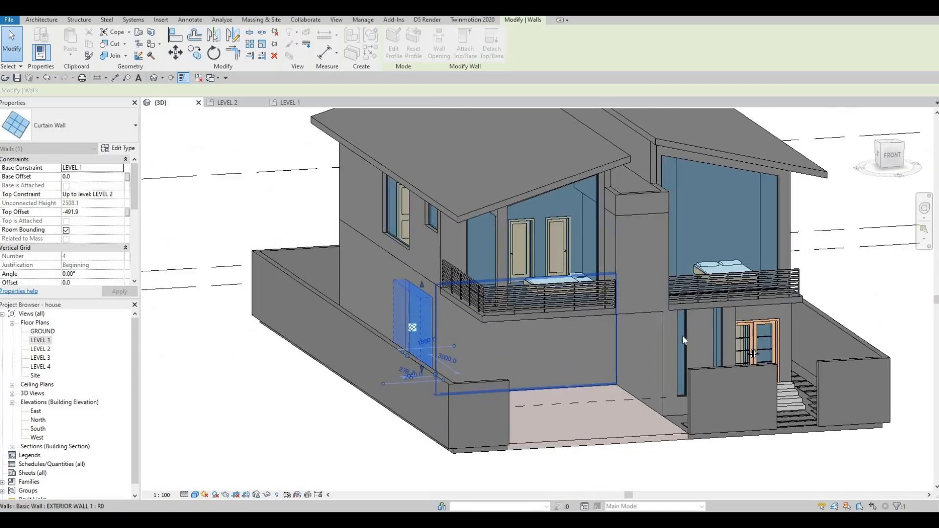
key("Escape")
- Lower the tops of the two narrow Level 1 curtain walls beside the front entrance door
left_click(681, 306)
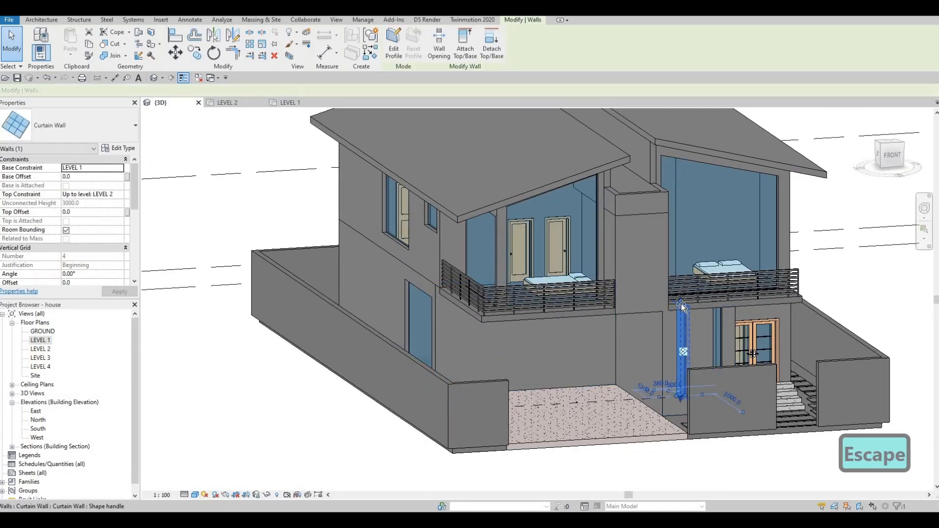
left_click_drag(682, 318, 717, 319)
middle_click_drag(699, 383, 627, 382, "shift")
middle_click_drag(712, 351, 590, 345)
key("Escape")
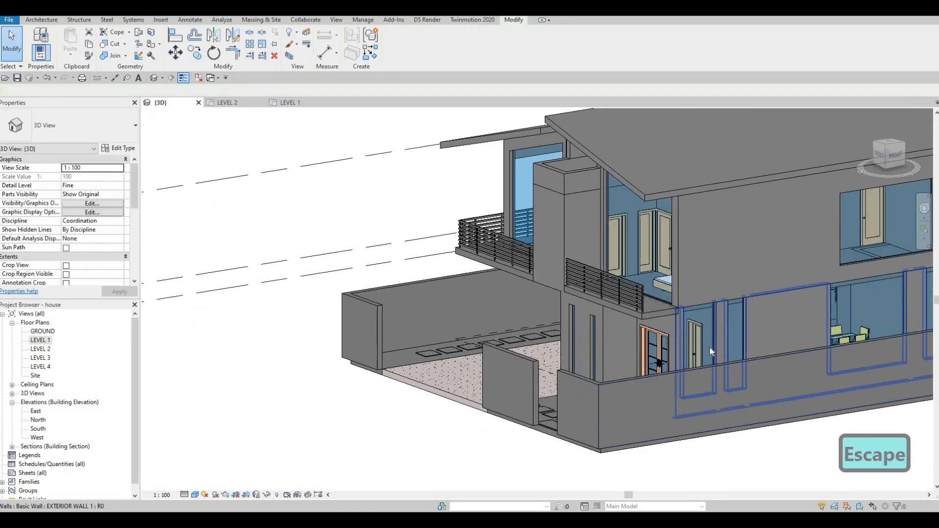
key("Escape")
- Lower the tops of the right façade's two frontmost Level 1 curtain walls, the one nearest the entrance to about 783 mm below Level 2
left_click(704, 313)
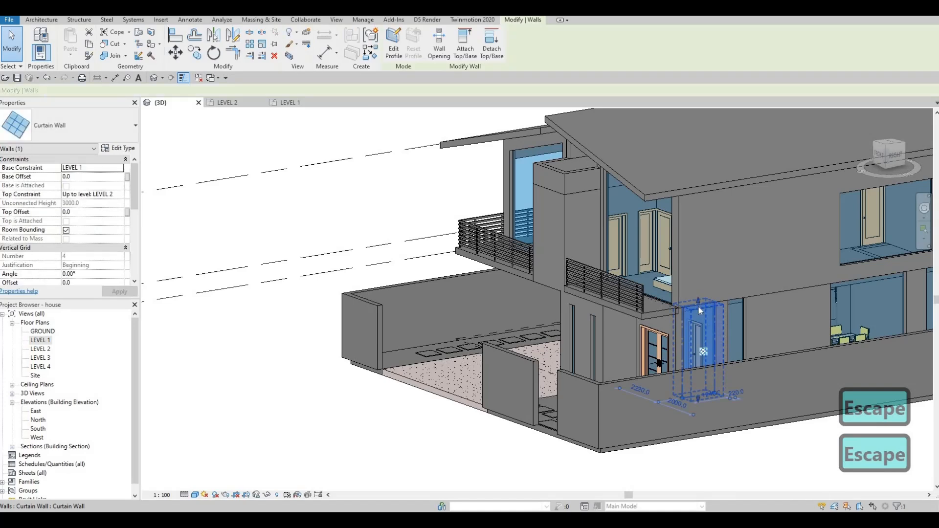
key("Escape")
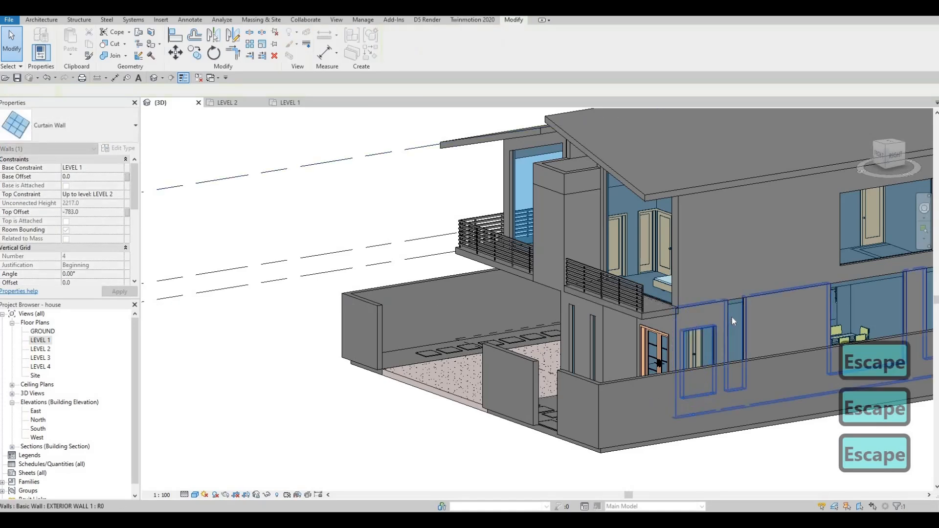
left_click(737, 293)
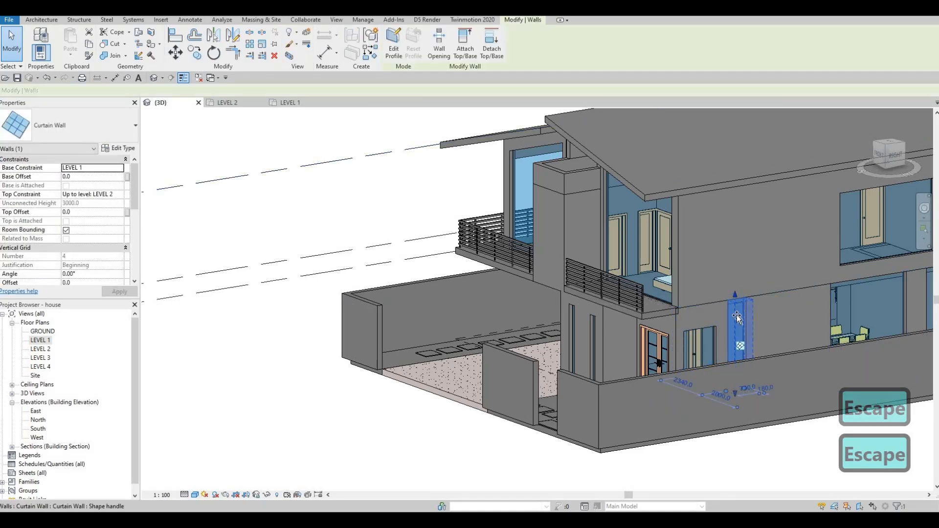
key("Escape")
- Lower the tops of the dining room's curtain wall, to about 674 mm below Level 2, and the two Level 1 curtain walls behind it
left_click(846, 296)
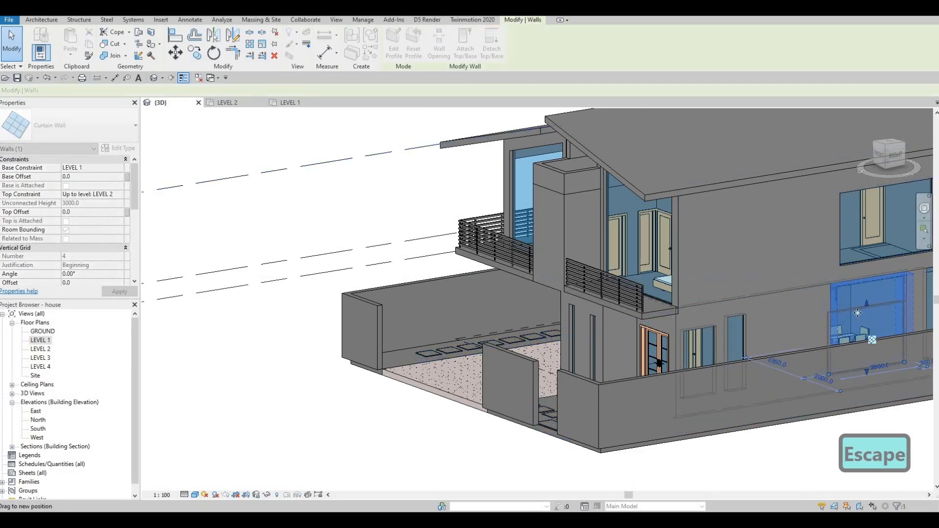
middle_click_drag(469, 344, 579, 288, "shift")
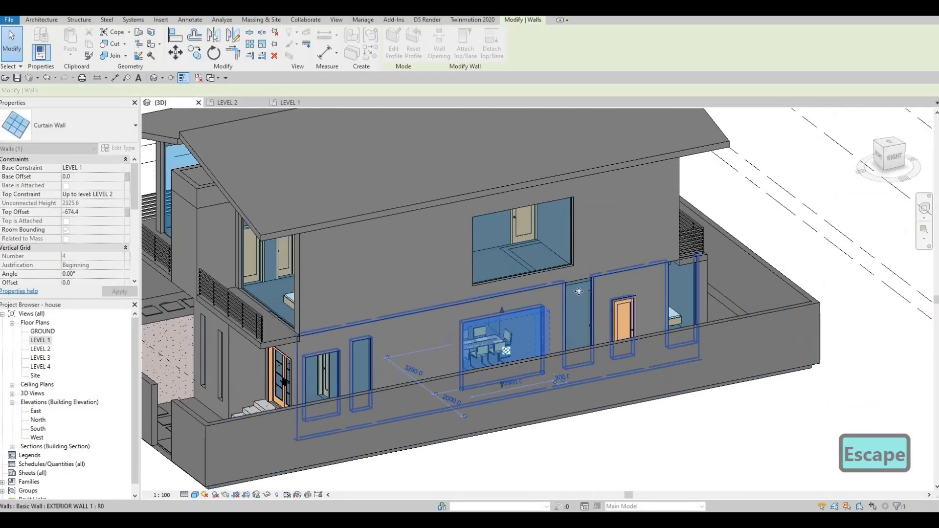
left_click(579, 279)
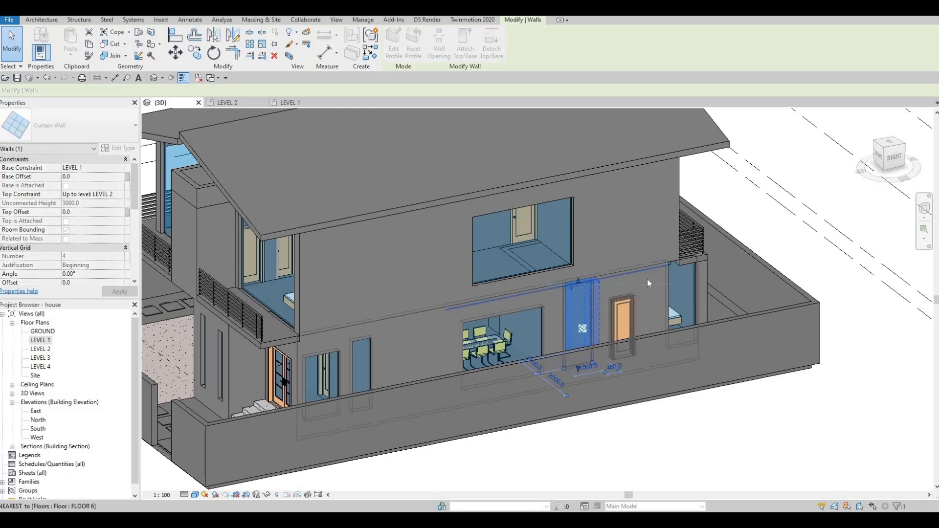
left_click(679, 255)
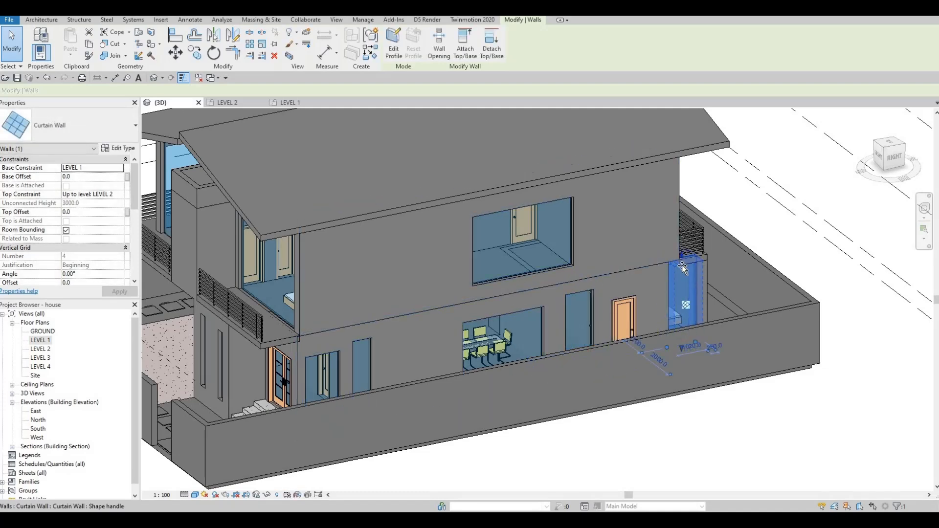
key("Escape")
scroll(524, 387, "down", 3)
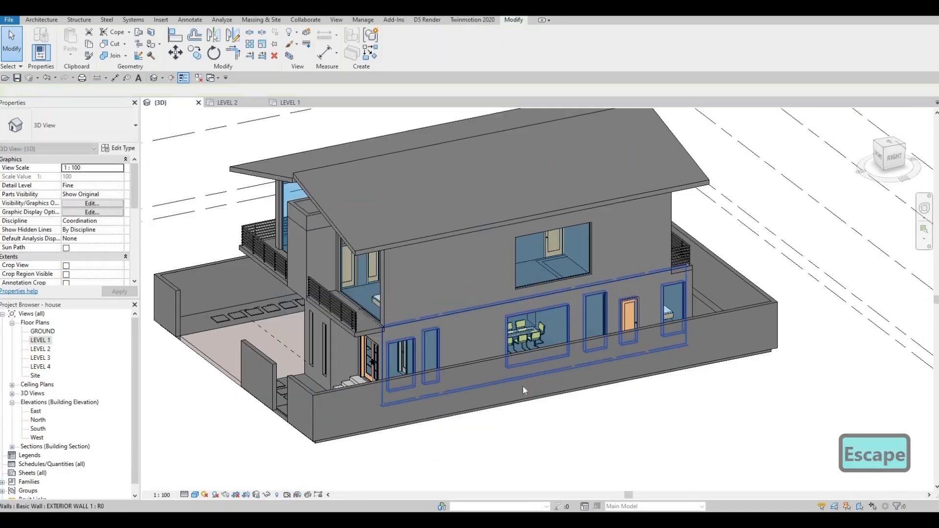
- Align the top of the narrow Level 1 curtain wall beside the front entrance with the top of the playroom's curtain wall
middle_click_drag(524, 387, 621, 448, "shift")
middle_click_drag(460, 313, 384, 359, "shift")
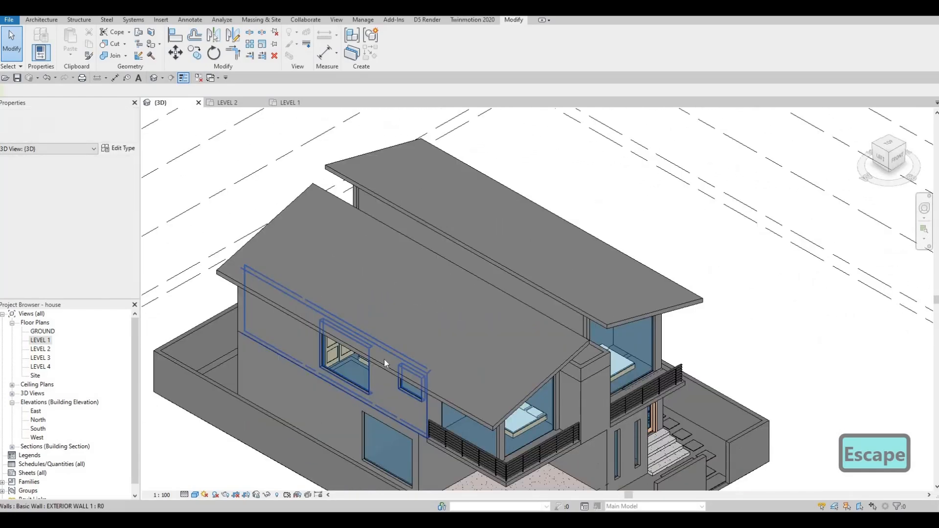
middle_click_drag(405, 473, 384, 368)
scroll(383, 368, "up", 3)
key("a")
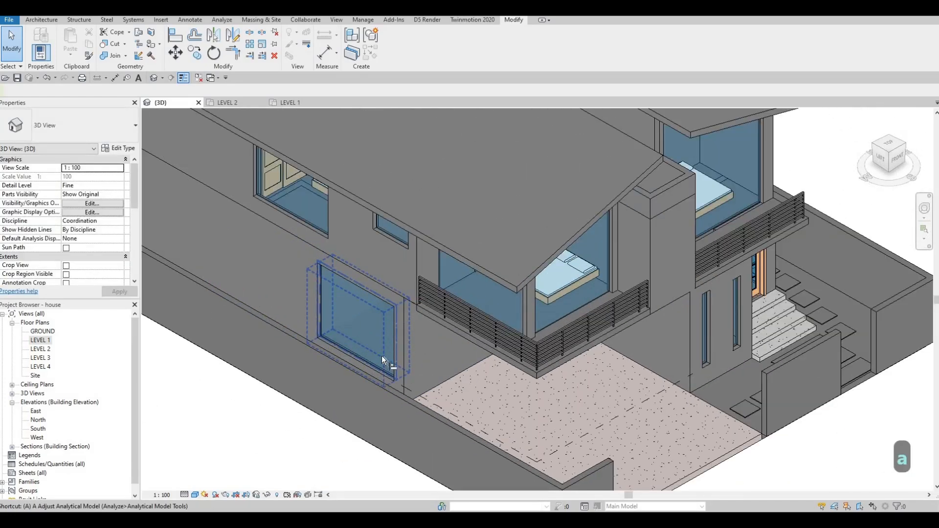
key("l")
left_click(374, 298)
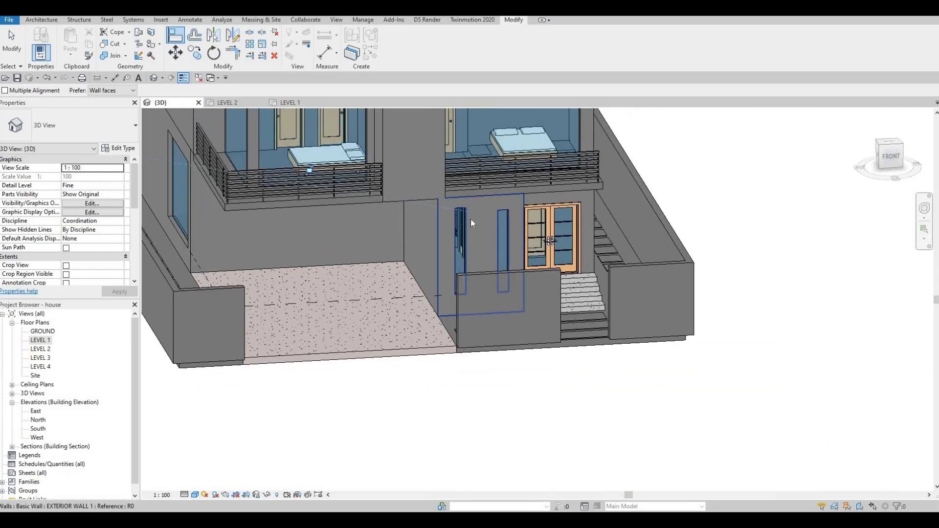
- Align the tops of the two narrow Level 1 curtain walls beside the front entrance with each other
key("Escape")
key("Escape")
key("a")
key("l")
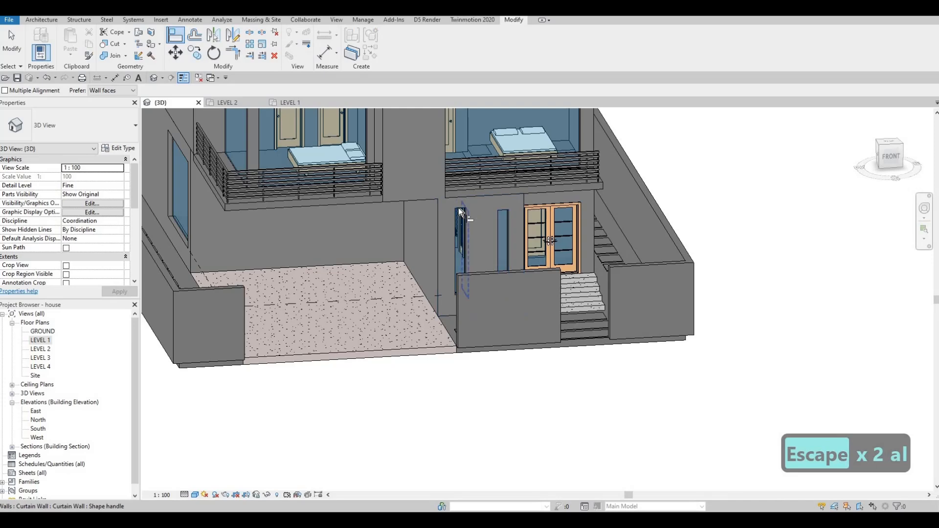
key("Tab")
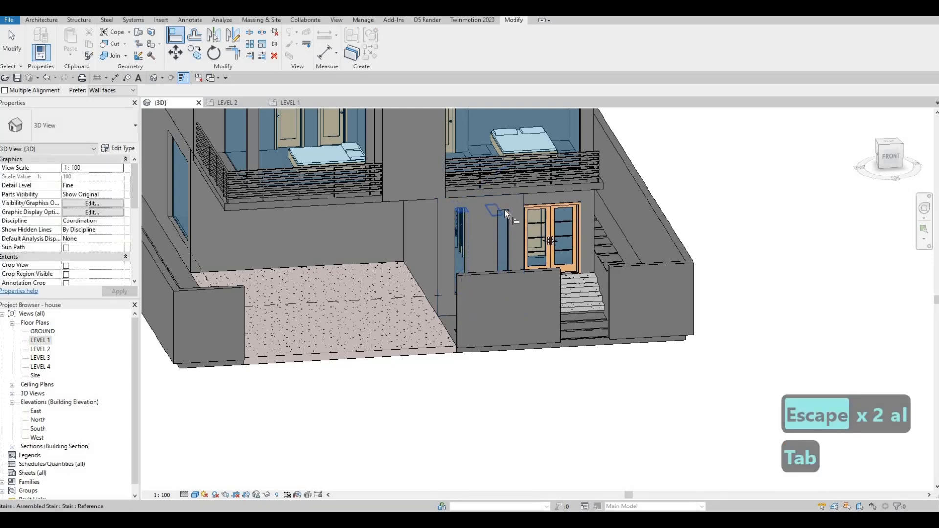
mouse_move(504, 210)
middle_mouse_down("shift")
mouse_move(488, 210)
mouse_move(513, 213)
middle_mouse_up("shift")
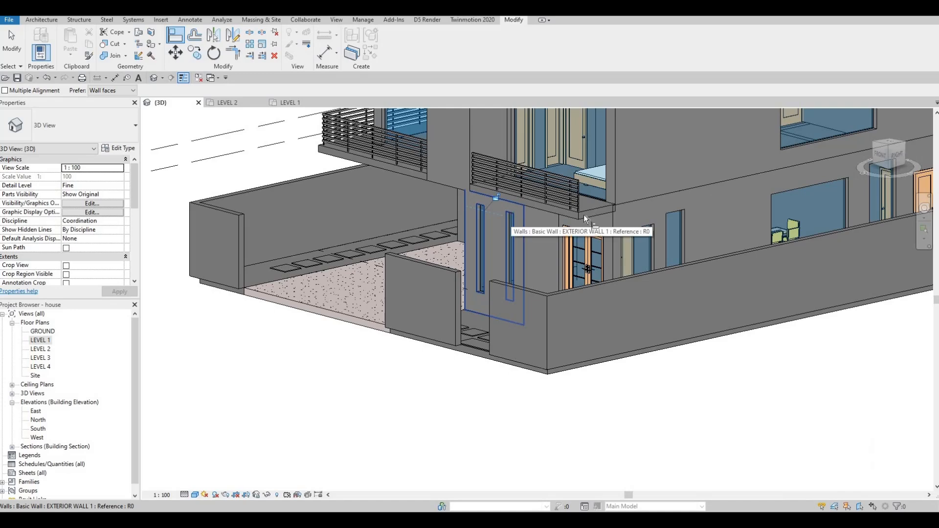
- Align the tops of the right façade's two frontmost Level 1 curtain walls with the narrow front curtain walls
key("Tab")
key("Tab")
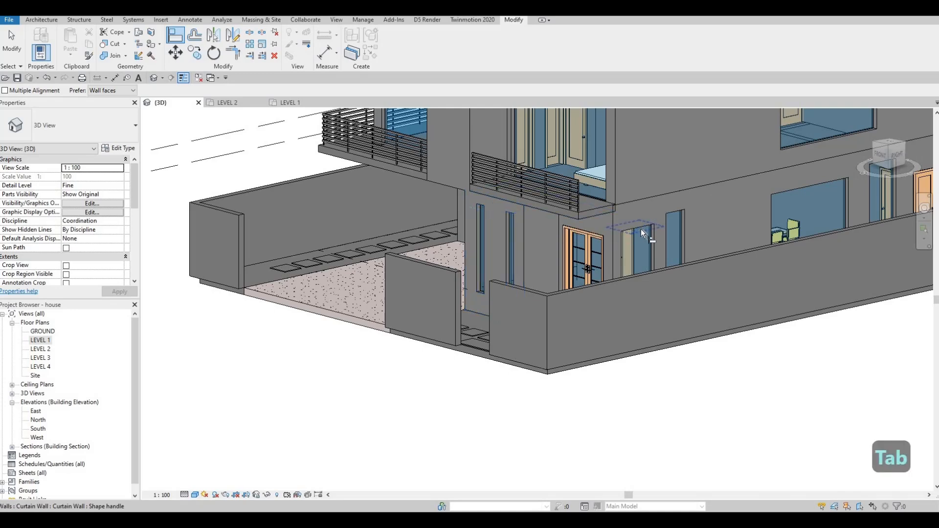
left_click(641, 229)
left_click(673, 217)
key("Tab")
middle_click_drag(638, 253, 690, 227, "shift")
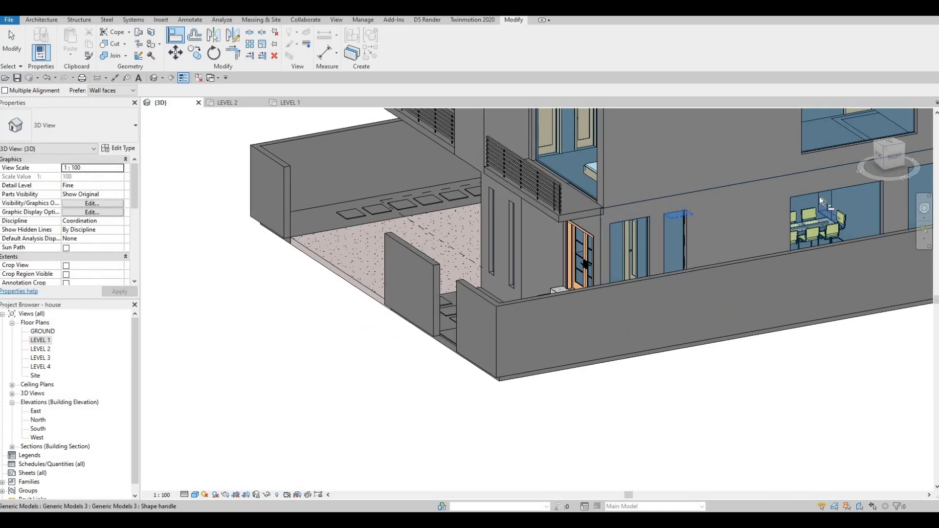
- Align the tops of the dining room's curtain wall and the two Level 1 curtain walls behind it with the frontmost ones
left_click(824, 188)
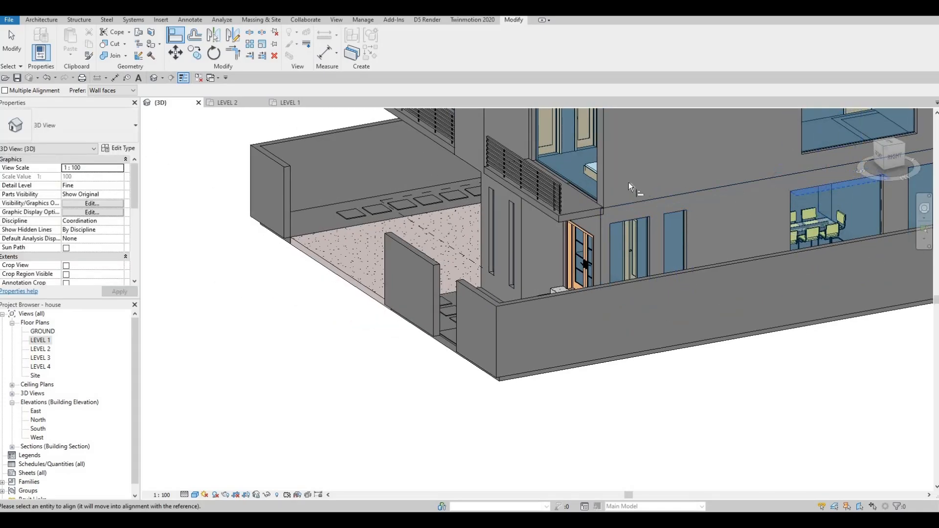
middle_click_drag(629, 182, 629, 180, "shift")
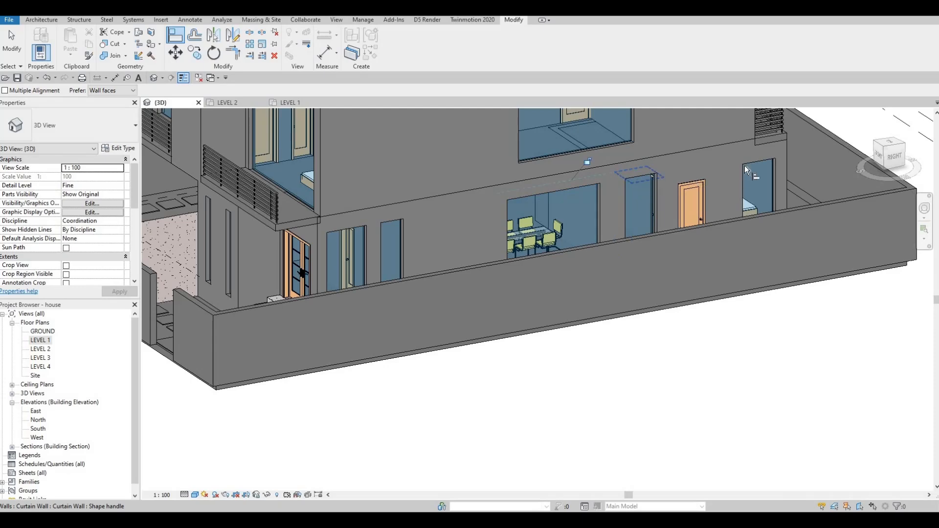
key("Escape")
- Raise the base of the right façade's second Level 1 curtain wall from the front to about 1234 mm above Level 1
middle_click_drag(580, 216, 426, 255, "shift")
scroll(426, 255, "up", 2)
key("Escape")
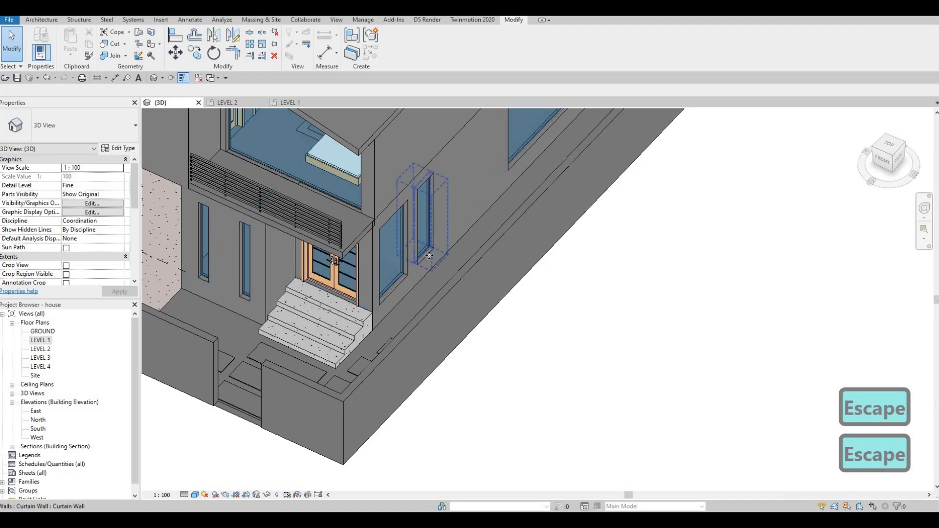
left_click(422, 256)
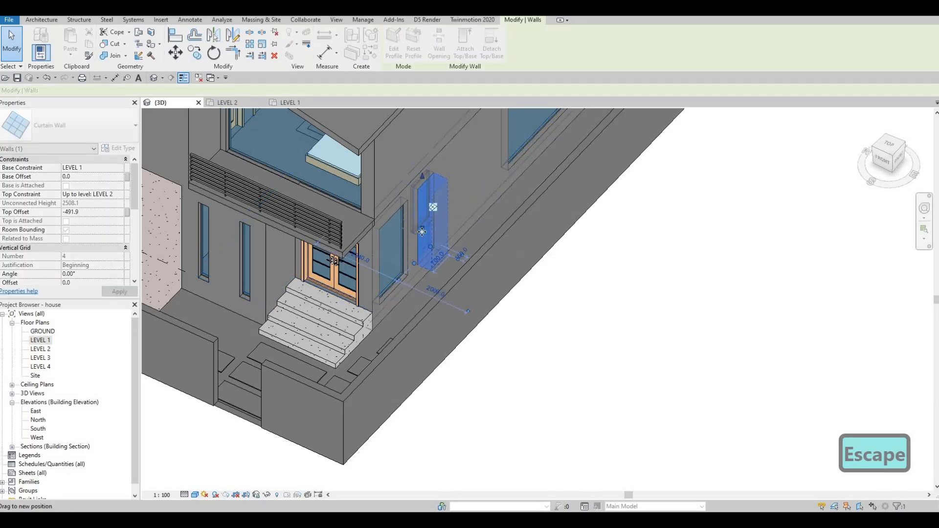
left_click_drag(422, 258, 422, 220)
mouse_move(425, 220)
middle_mouse_down("shift")
mouse_move(406, 236)
mouse_move(422, 233)
middle_mouse_up("shift")
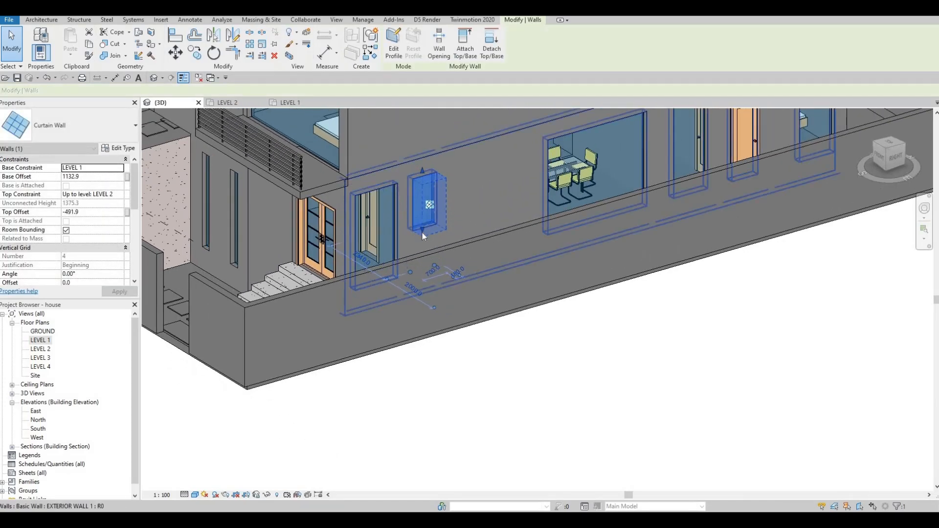
left_click_drag(422, 231, 419, 224)
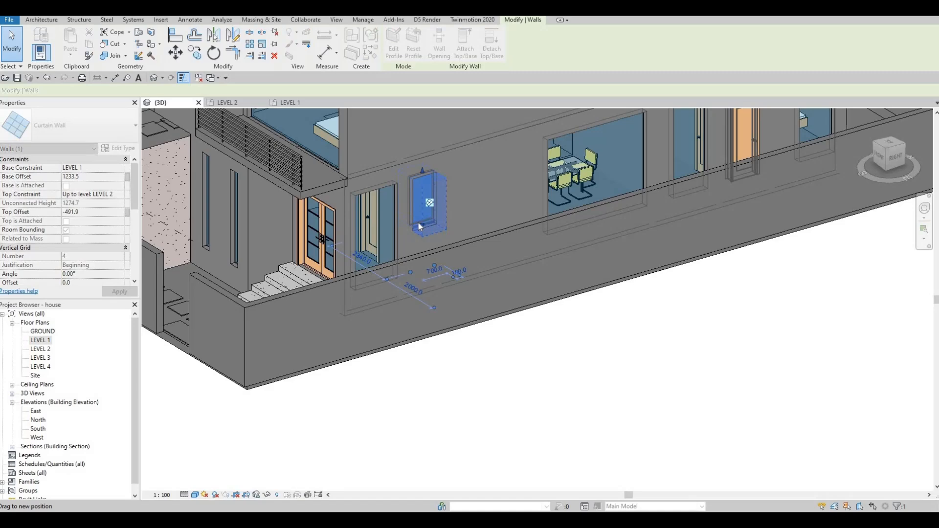
middle_click_drag(570, 234, 535, 163, "shift")
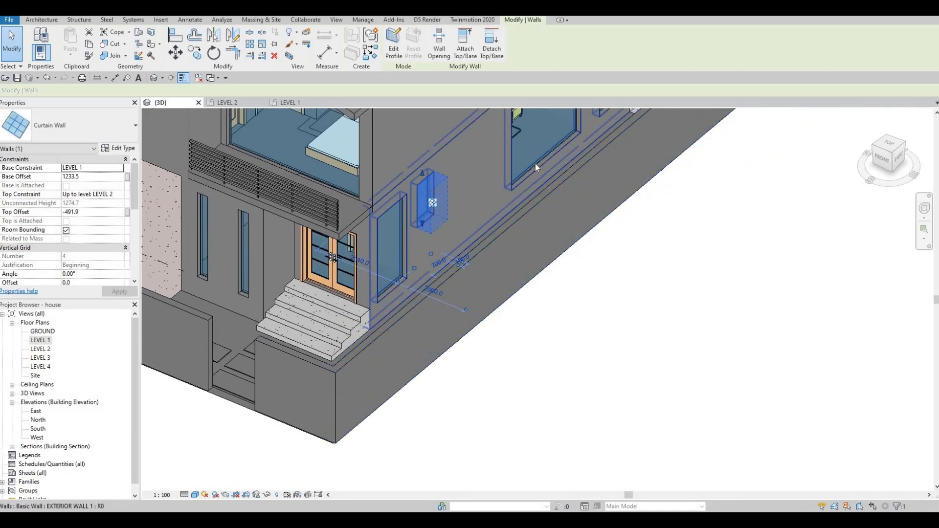
- Raise the base of the dining room's curtain wall to about 579 mm above Level 1
left_click(539, 164)
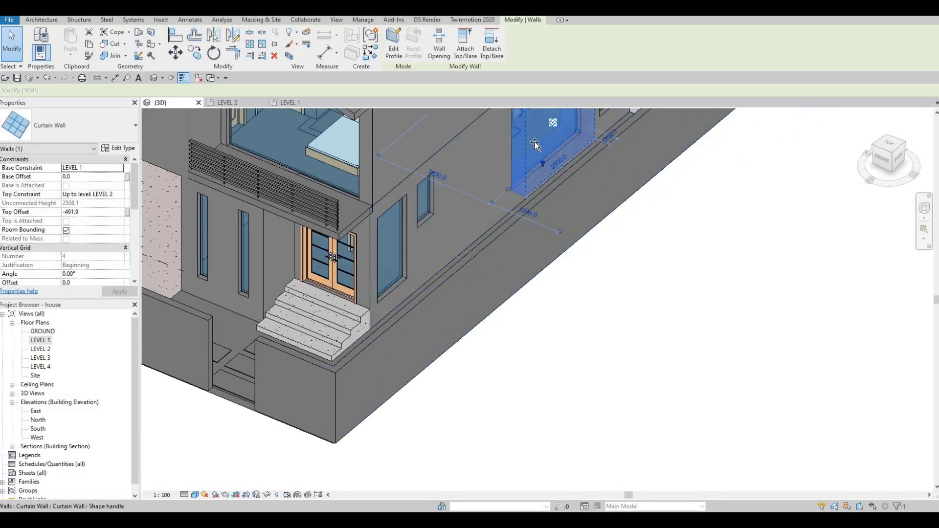
left_click_drag(541, 163, 535, 141)
middle_click_drag(532, 169, 522, 170, "shift")
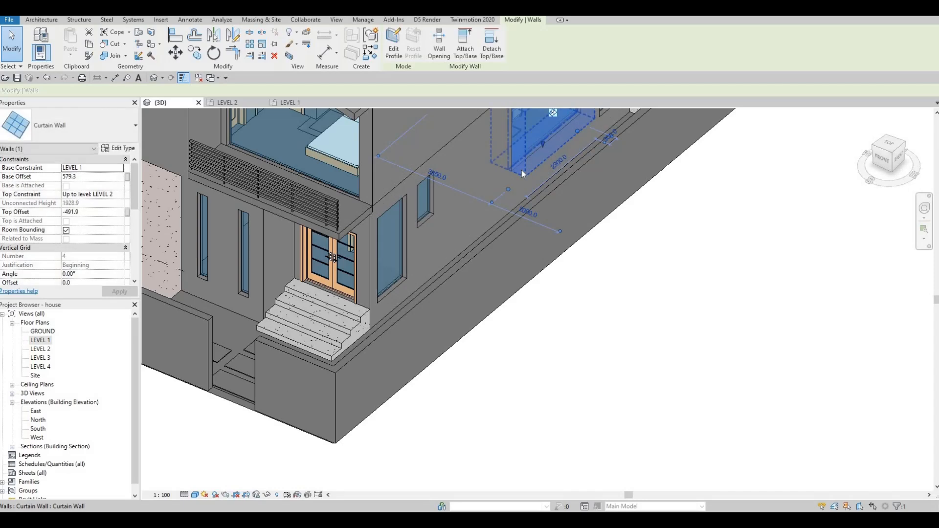
- Align the bases of the two narrow Level 1 curtain walls beside the front entrance with the dining room curtain wall's base
key("Escape")
key("Escape")
key("a")
key("l")
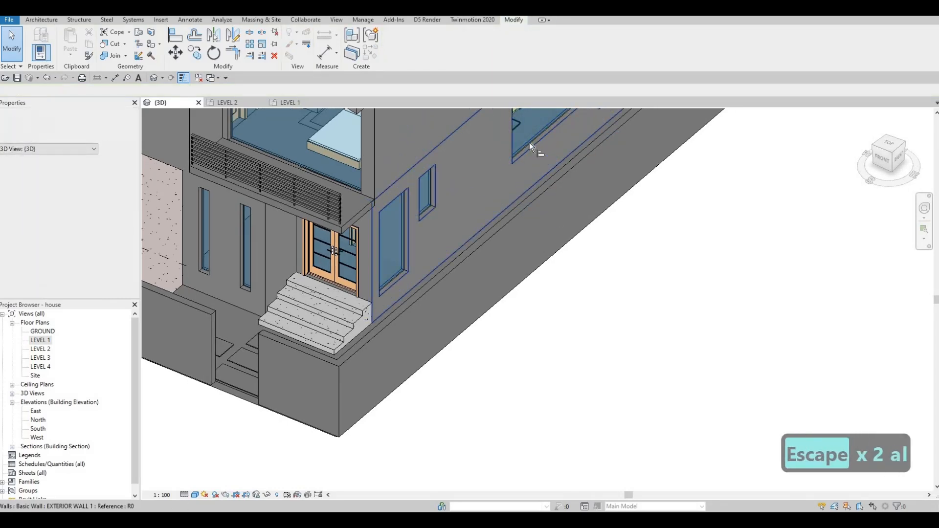
middle_click_drag(236, 292, 315, 299)
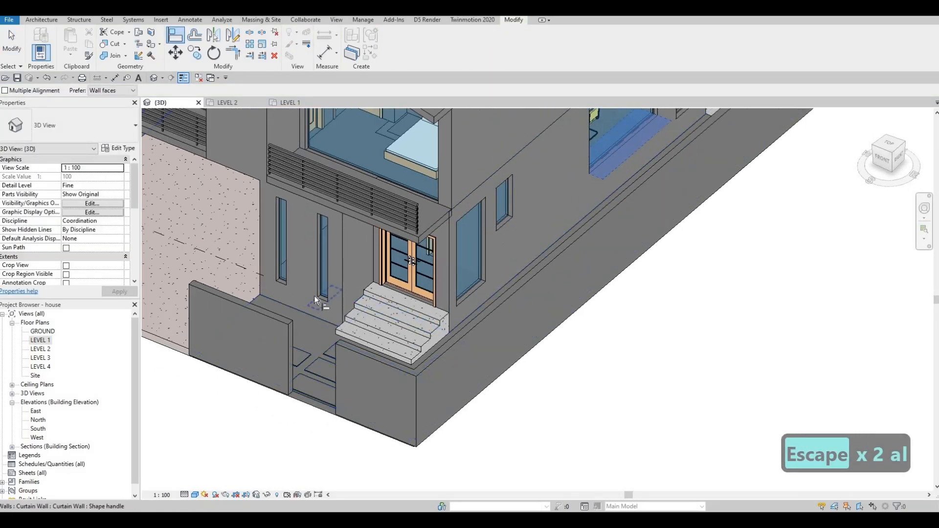
left_click(284, 282)
left_click(315, 278)
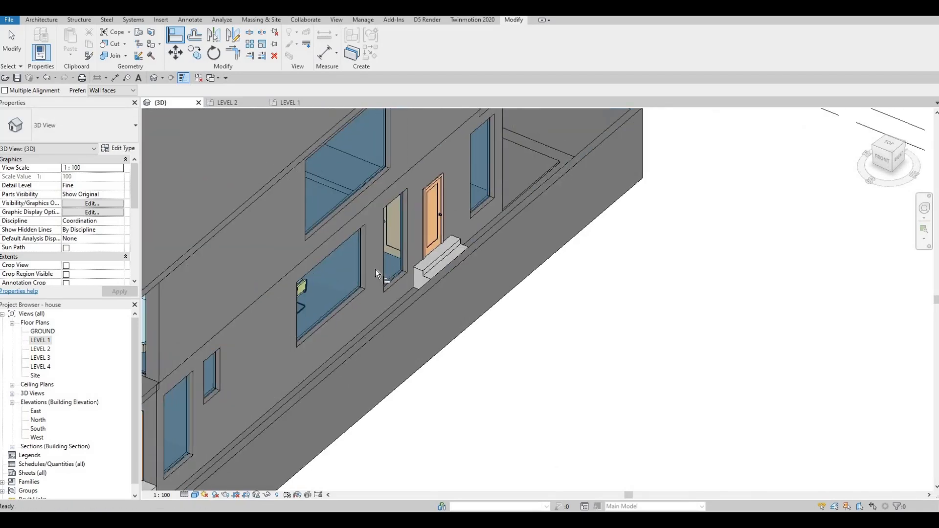
- Align the bases of the right façade's two rear Level 1 curtain walls, either side of the door, with the dining room curtain wall's base
left_click(374, 265)
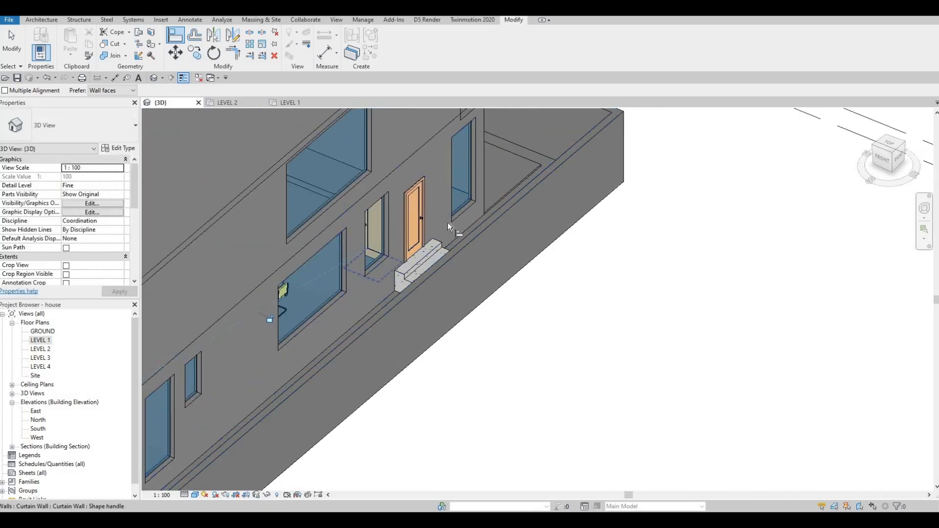
left_click(457, 196)
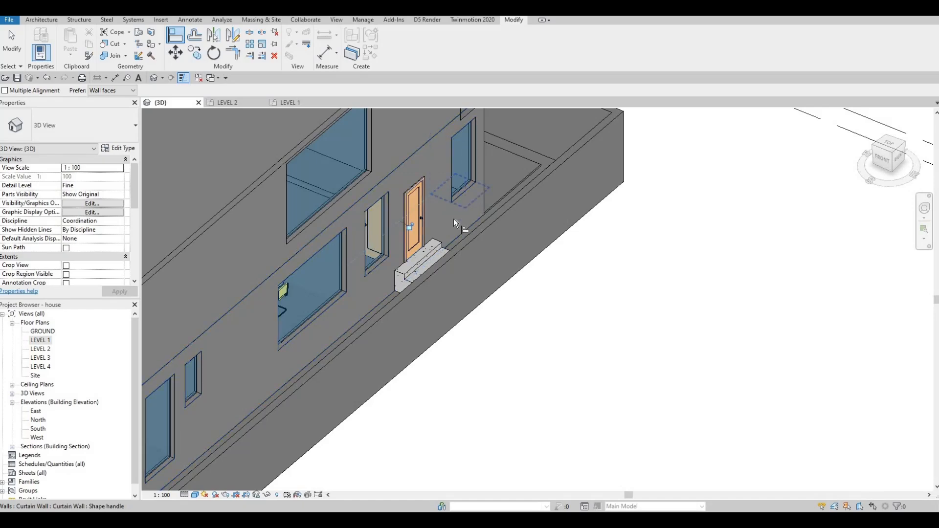
left_click(464, 190)
scroll(215, 369, "down", 1)
middle_click_drag(215, 370, 273, 332)
key("Escape")
key("Escape")
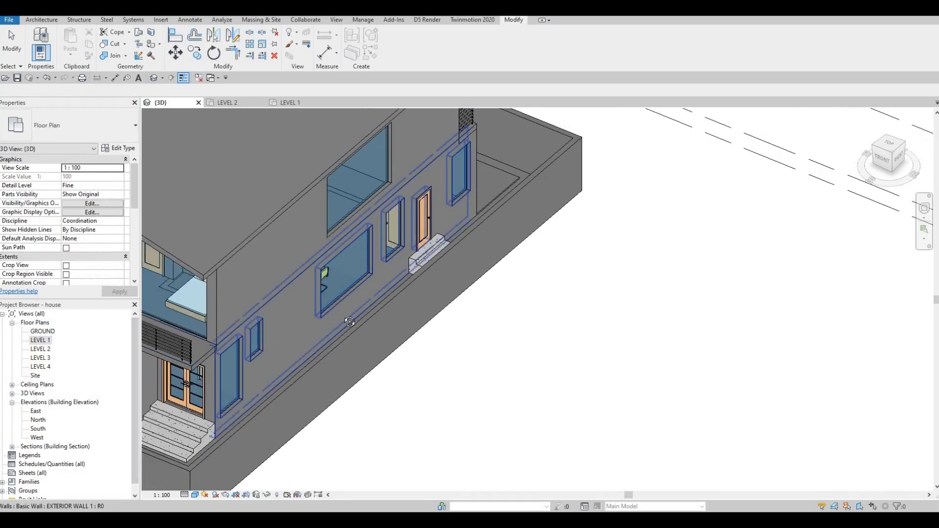
- Align the base of the right façade's frontmost Level 1 curtain wall with the dining room curtain wall's base
middle_click_drag(314, 386, 277, 389, "shift")
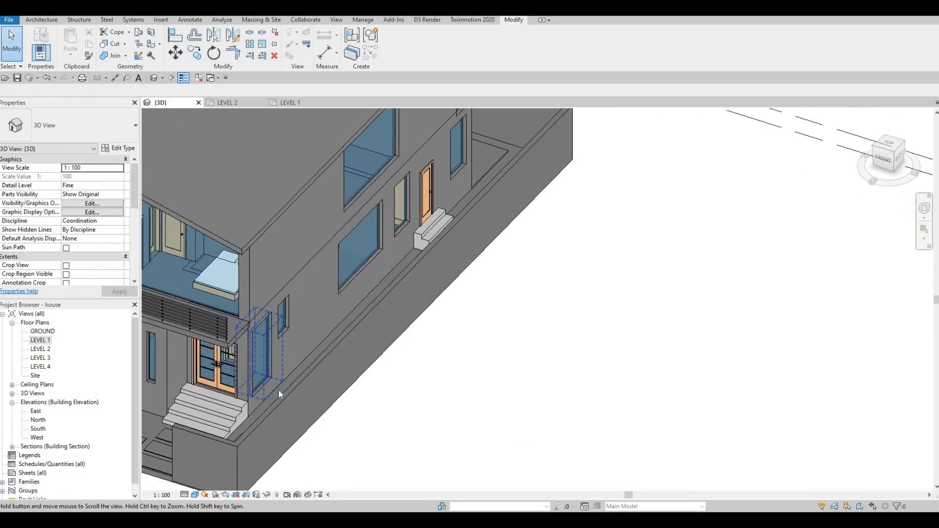
key("Escape")
key("Escape")
key("a")
key("l")
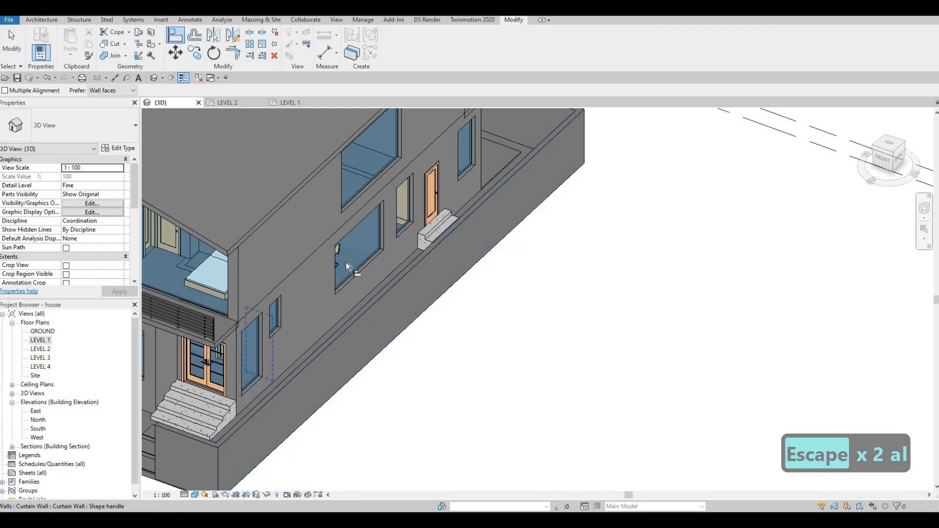
left_click(356, 258)
left_click(252, 374)
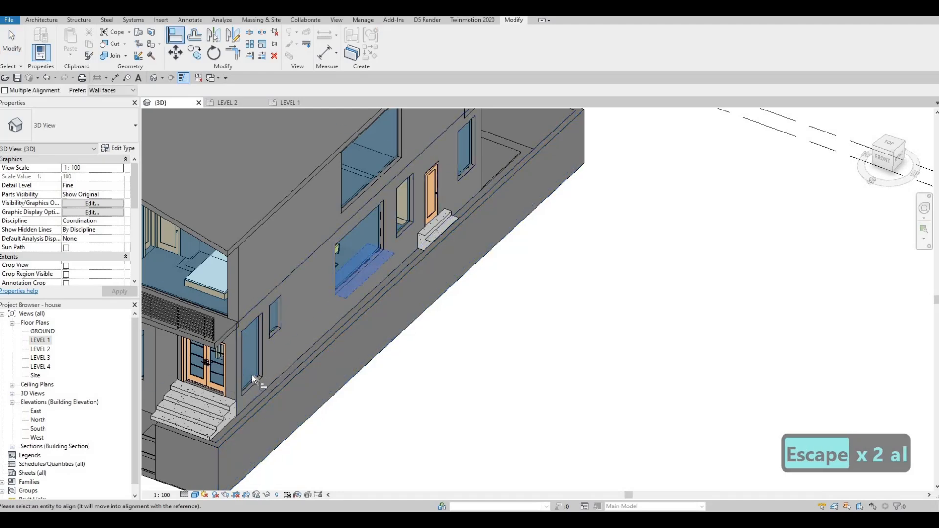
- Align the base of the playroom's Level 1 curtain wall on the left façade with the narrow front curtain wall's base
middle_click_drag(387, 339, 491, 316, "shift")
left_click(493, 338)
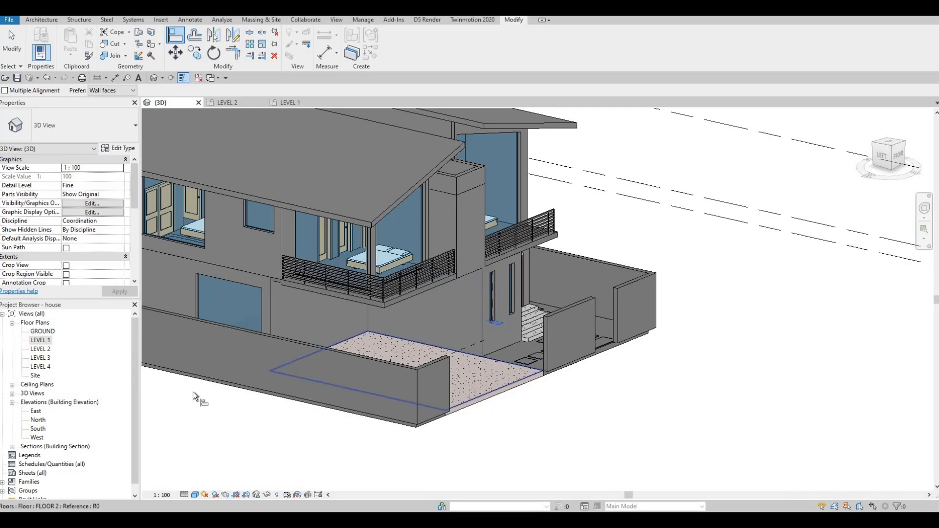
middle_click_drag(193, 391, 474, 339, "shift")
left_click(214, 350)
- Align the base of the tall curtain wall on the back façade with the base of the playroom's curtain wall
left_click(474, 338)
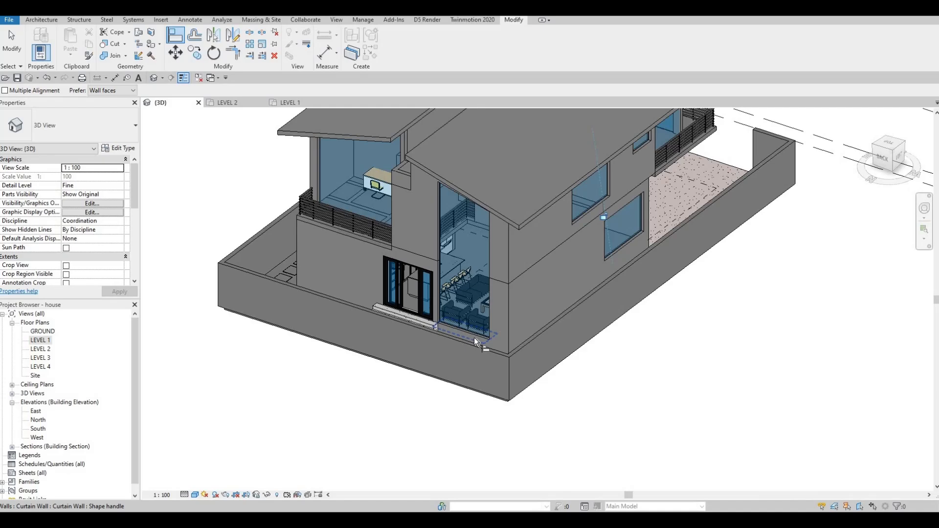
key("Escape")
key("Escape")
key("a")
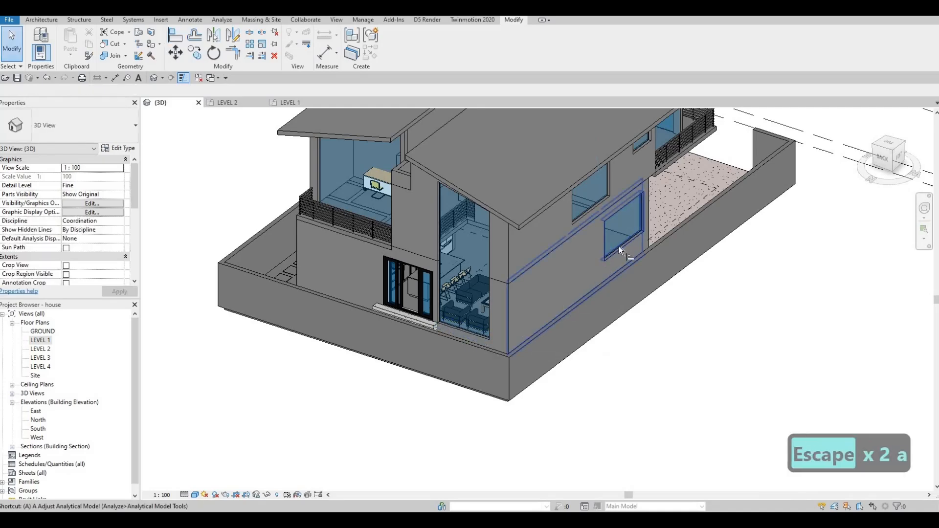
key("l")
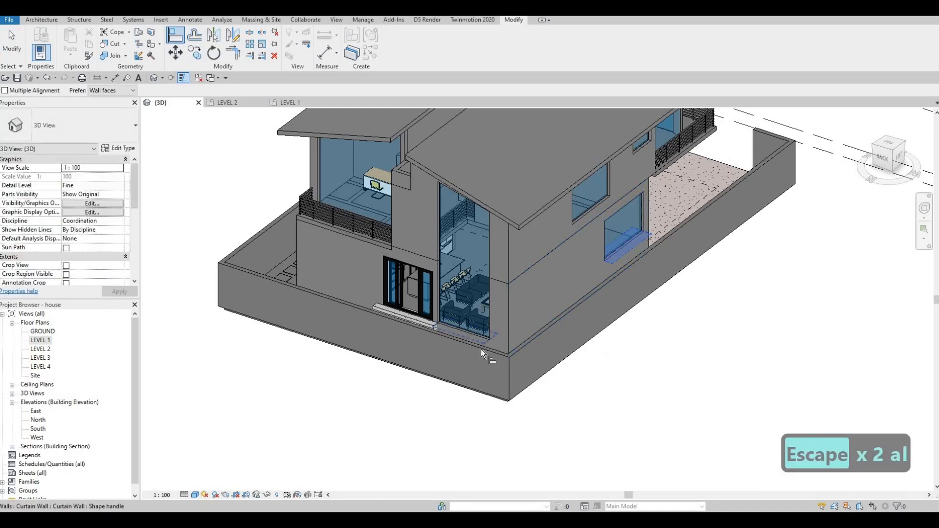
key("Escape")
middle_click_drag(482, 354, 321, 372, "shift")
scroll(321, 358, "up", 3)
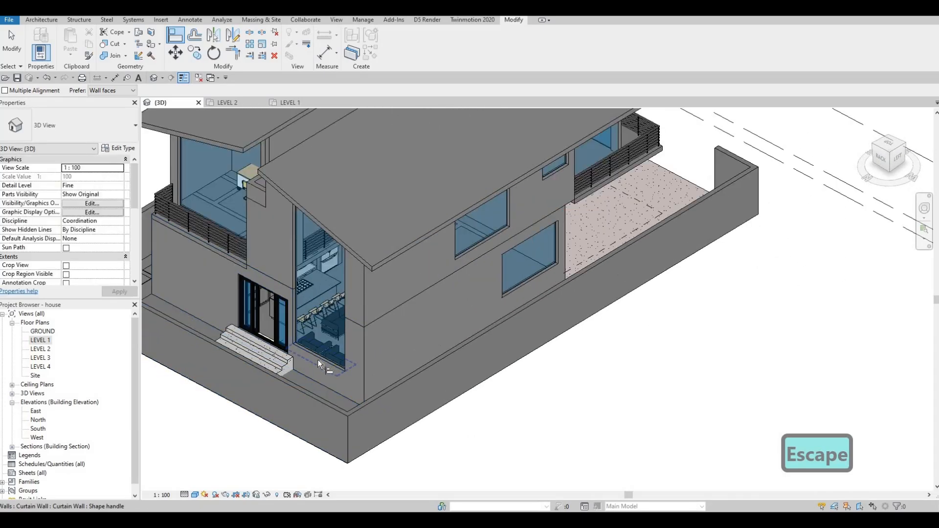
key("Escape")
- Lower the base of the back façade's tall curtain wall to Level 1 with a base offset of 0.0
left_click(322, 354)
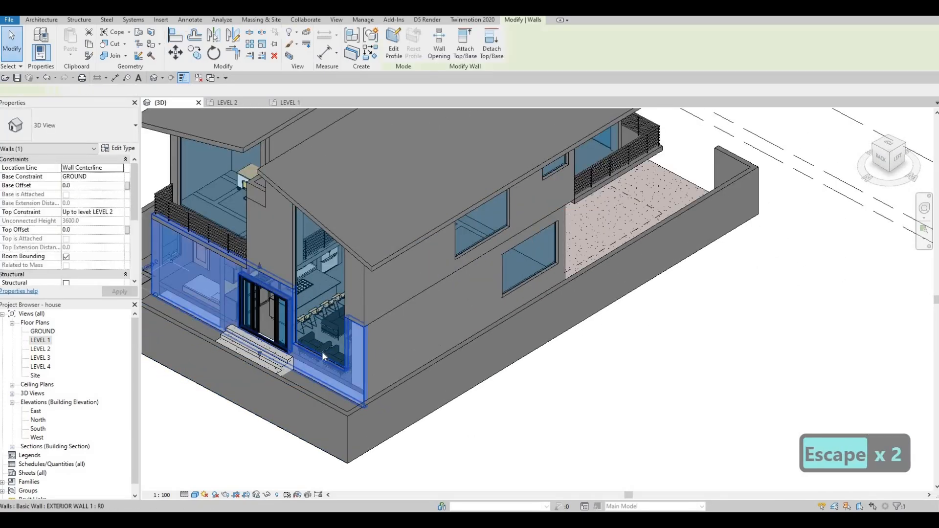
key("Escape")
left_click(322, 362)
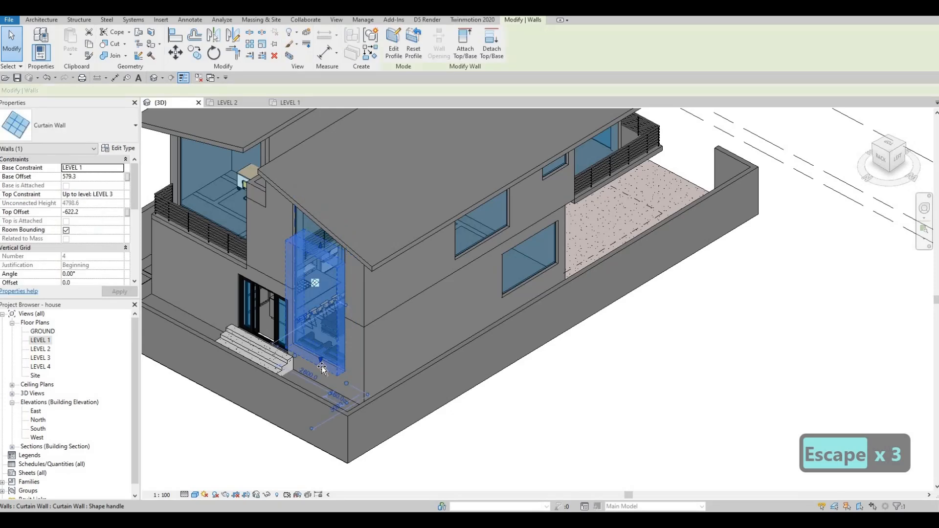
left_click_drag(322, 368, 324, 375)
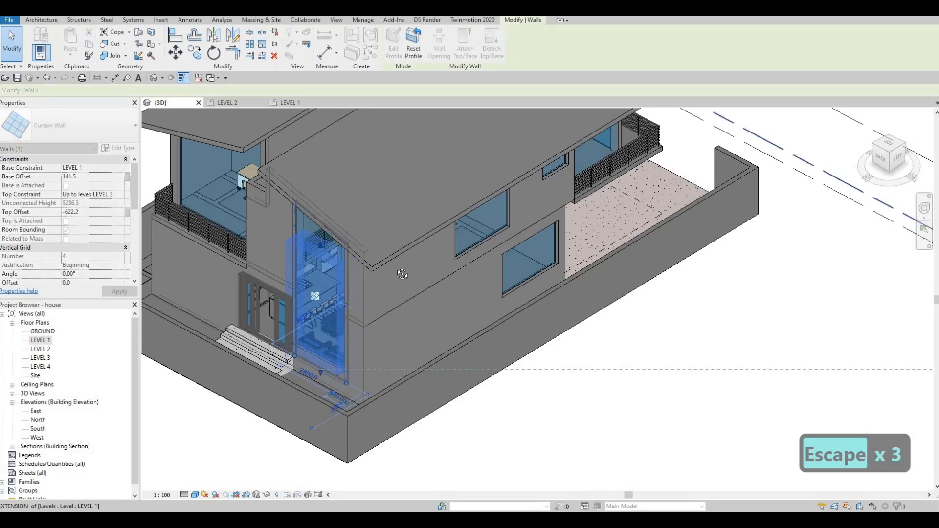
middle_click_drag(402, 274, 484, 215, "shift")
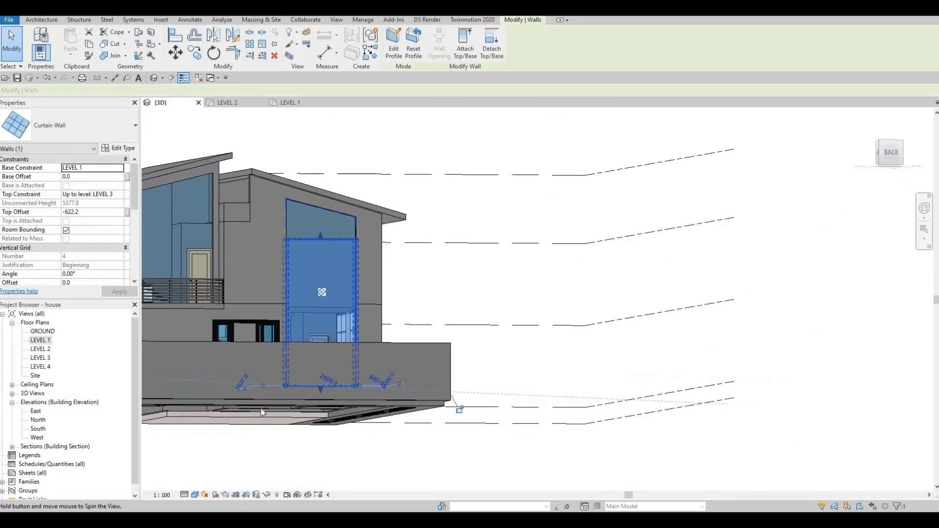
- Examine the main entrance stairs on the back façade and the yard around them from several angles
middle_click_drag(261, 409, 264, 416, "shift")
key("Escape")
key("Escape")
middle_click_drag(359, 381, 320, 477, "shift")
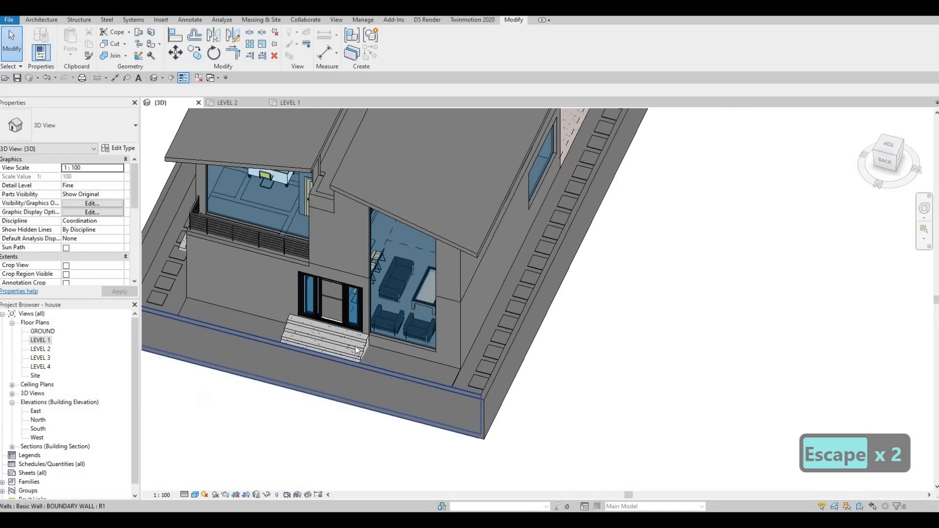
scroll(357, 350, "up", 2)
left_click(353, 344)
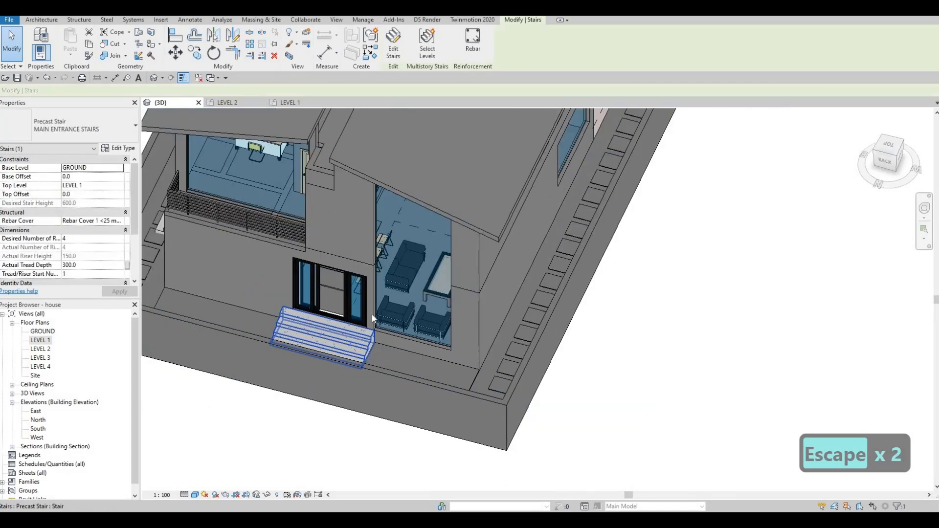
scroll(373, 318, "down", 3)
middle_click_drag(373, 318, 353, 322, "shift")
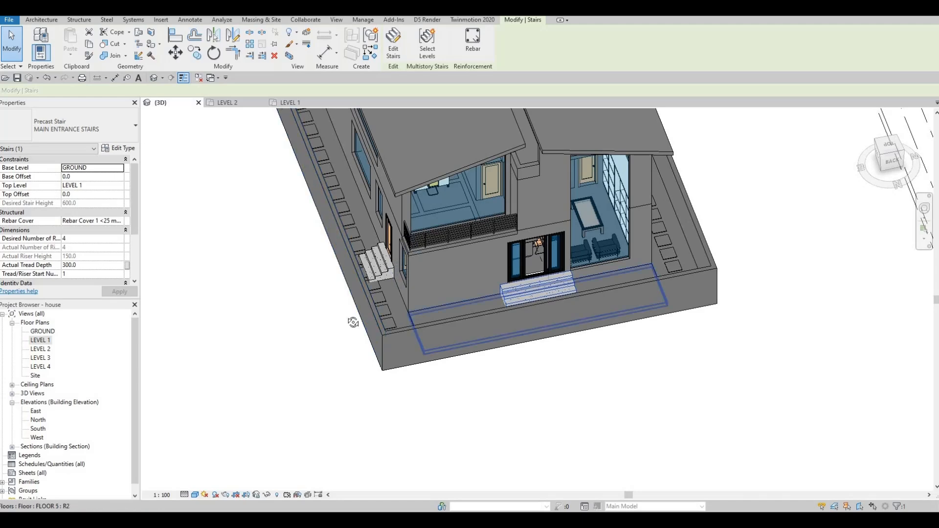
scroll(353, 322, "down", 2)
middle_click_drag(492, 322, 492, 322, "shift")
- Move the back boundary wall outward until it is about 5800 mm from the back façade
left_click(444, 284)
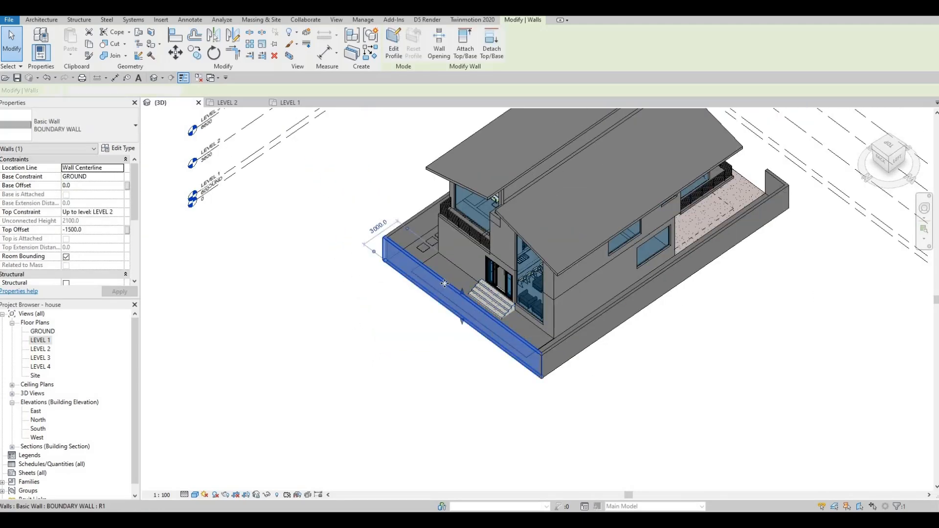
left_click_drag(419, 298, 450, 312)
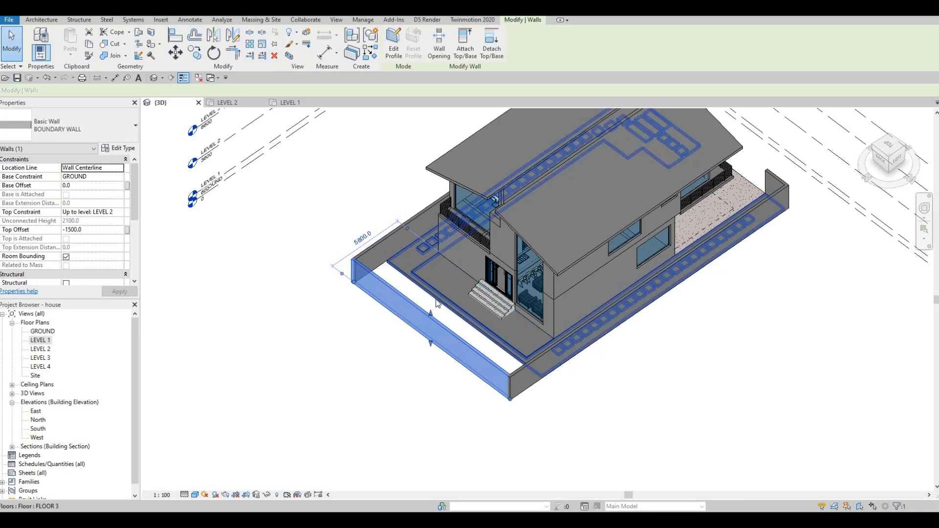
left_click(446, 302)
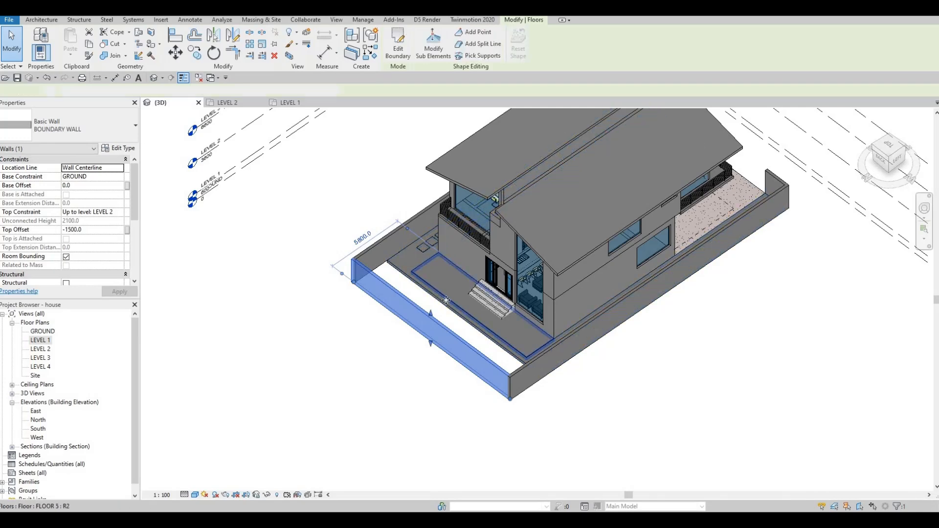
- Delete the precast main entrance stairs in front of the back façade's entrance door
middle_click_drag(451, 272, 487, 300, "shift")
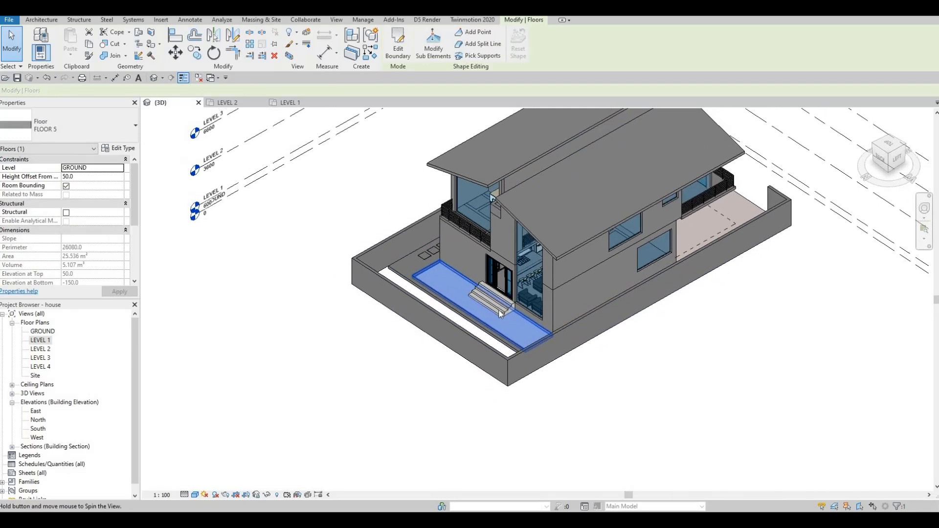
key("Escape")
left_click(498, 309)
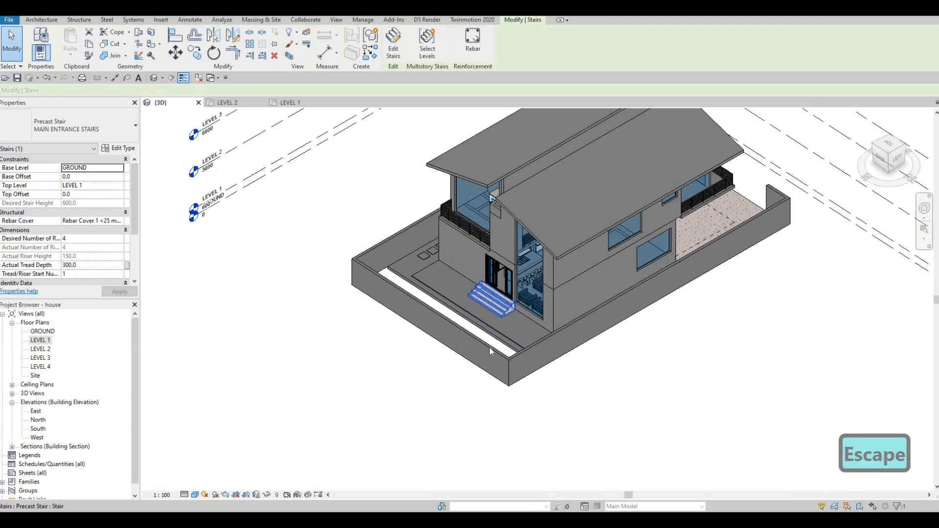
key("Delete")
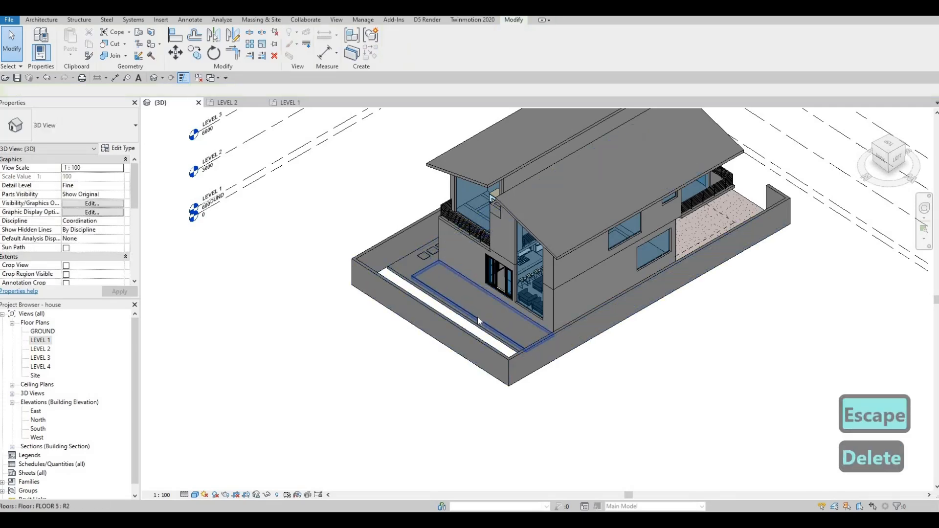
- Inspect the type properties and layer structure of the FLOOR 5 slab behind the house
left_click(478, 317)
middle_click_drag(422, 361, 457, 327, "shift")
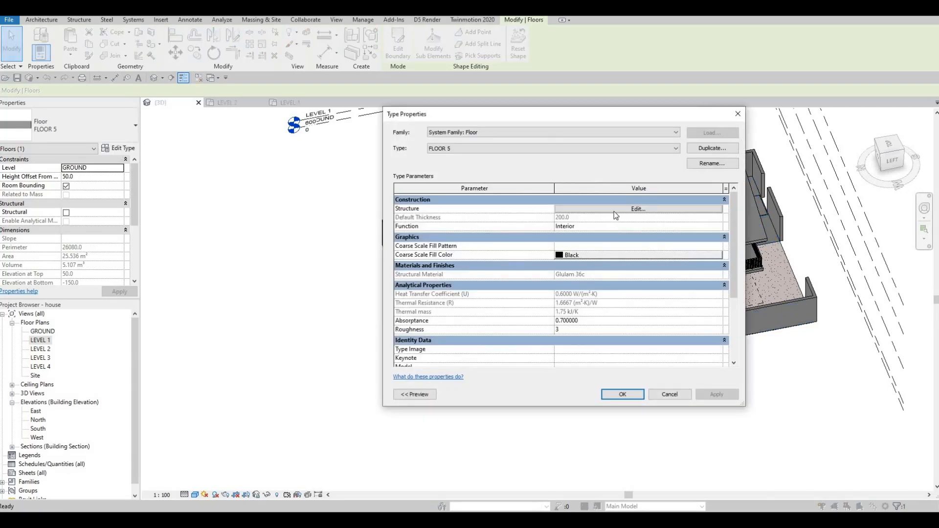
left_click(615, 212)
key("Escape")
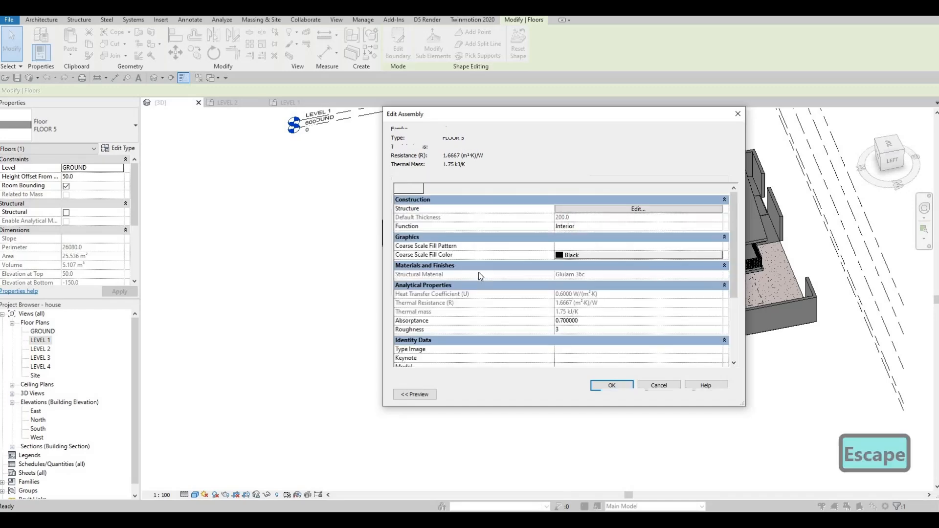
key("Escape")
key("Escape")
- Switch from the 3D view to the GROUND floor plan
middle_click_drag(736, 198, 602, 294, "shift")
scroll(530, 286, "up", 5)
scroll(588, 275, "down", 2)
left_click(470, 278)
key("Escape")
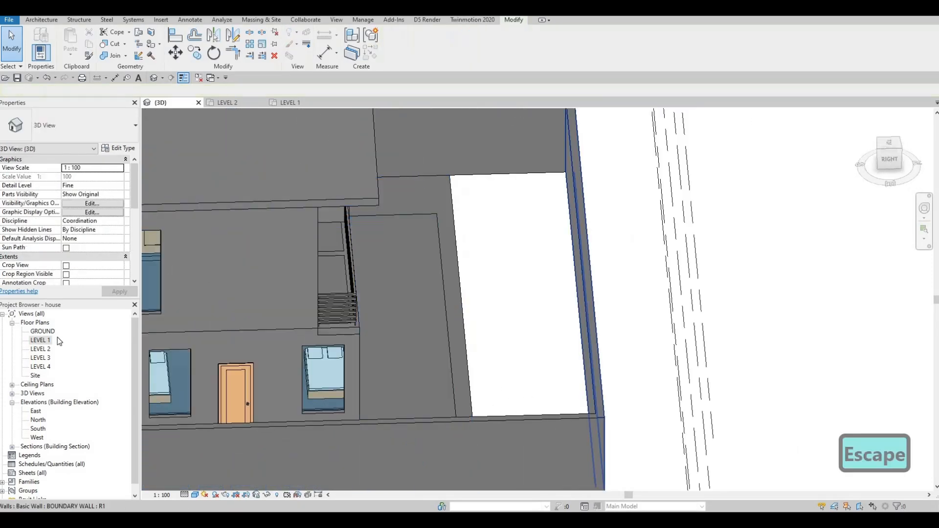
double_click(43, 331)
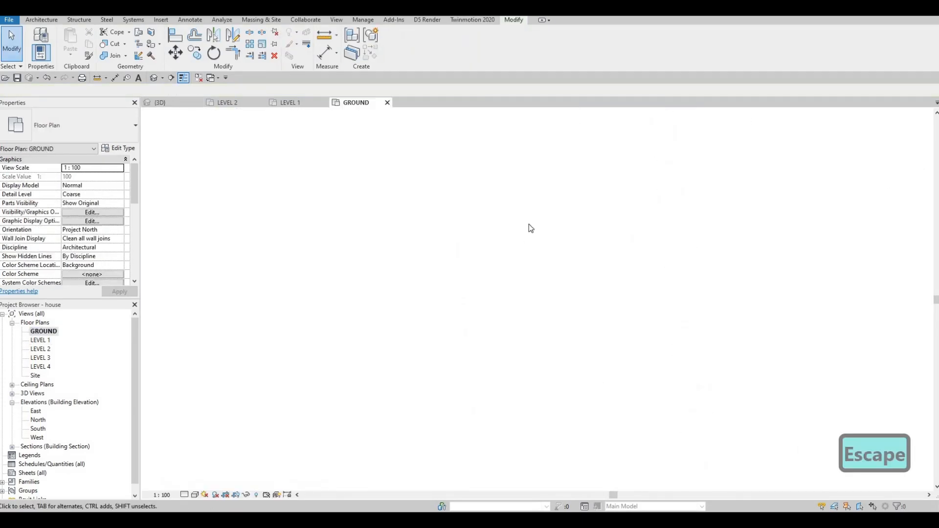
- Move the back boundary wall farther out until it is about 7100 mm from grid A
left_click(536, 242)
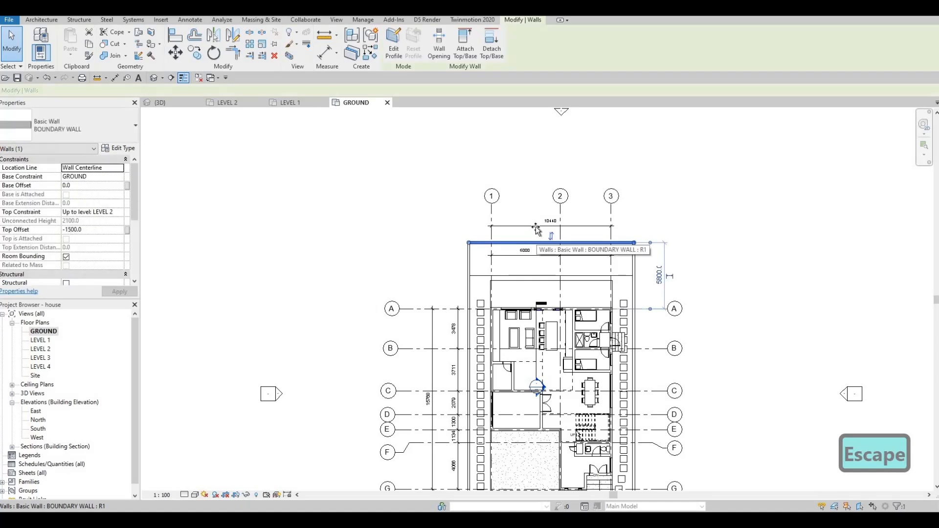
left_click_drag(537, 242, 536, 227)
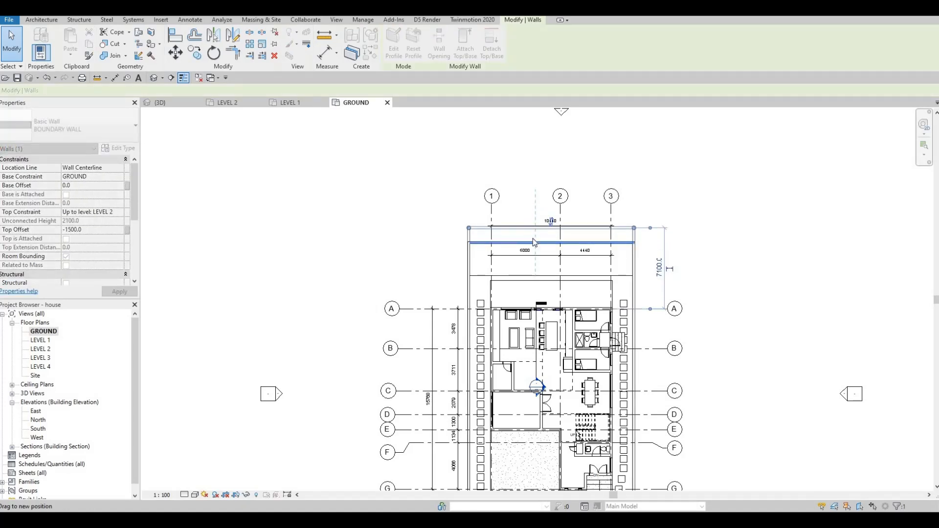
key("Escape")
key("Escape")
scroll(444, 296, "up", 4)
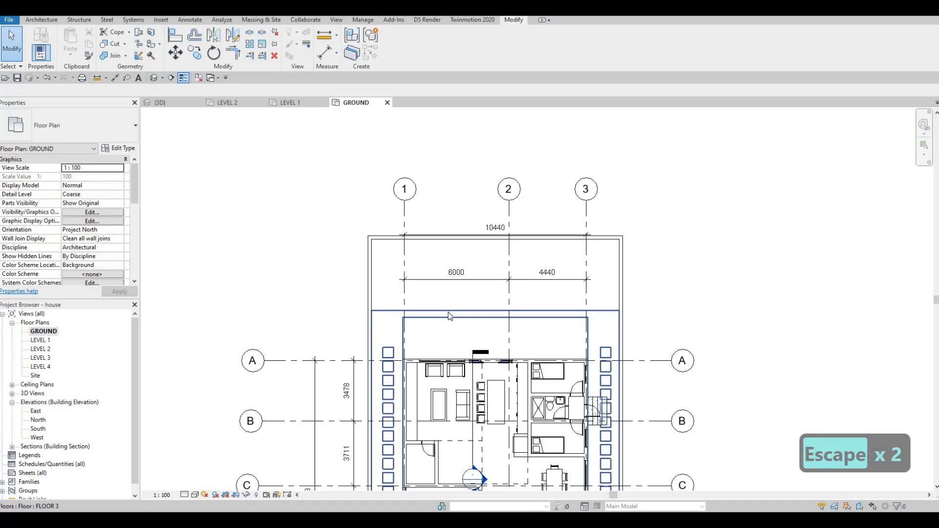
left_click(464, 325)
key("Escape")
key("Escape")
- Move the back boundary wall outward again and set its distance from grid A to 8000 mm
middle_click_drag(460, 242, 457, 248)
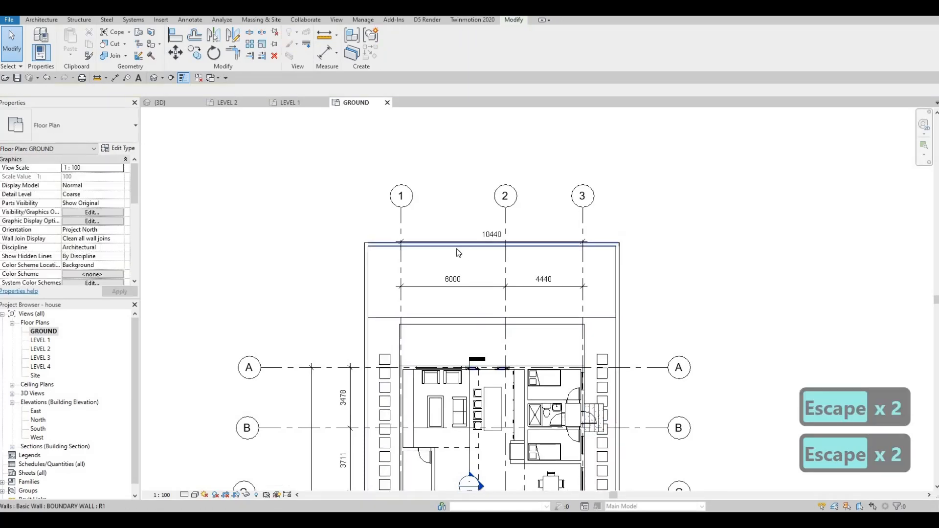
left_click(390, 245)
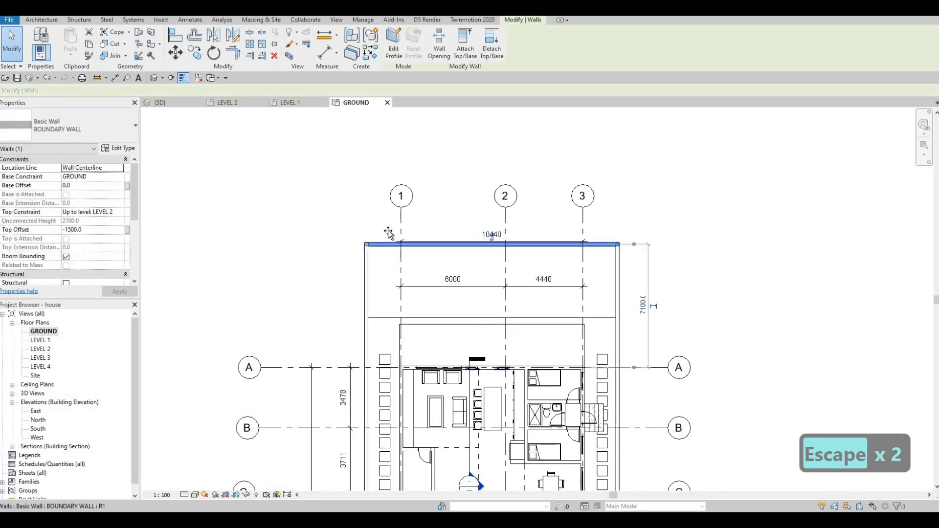
left_click_drag(389, 233, 388, 230)
left_click_drag(630, 295, 636, 294)
left_click(643, 297)
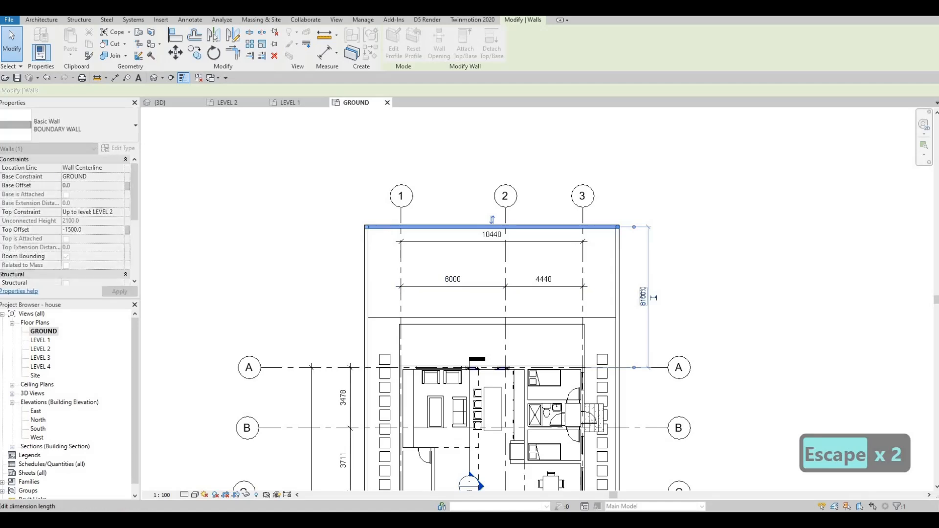
type("8000")
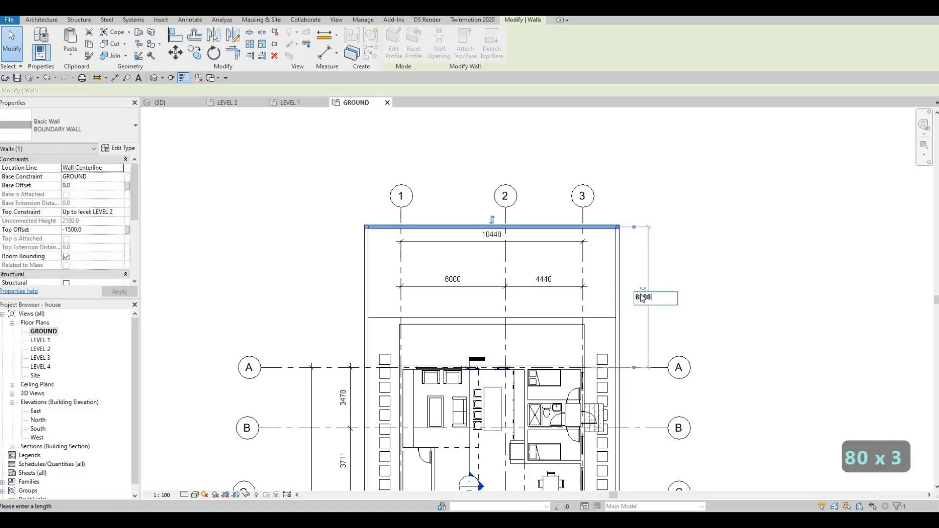
key("Return")
key("Escape")
key("Escape")
key("Escape")
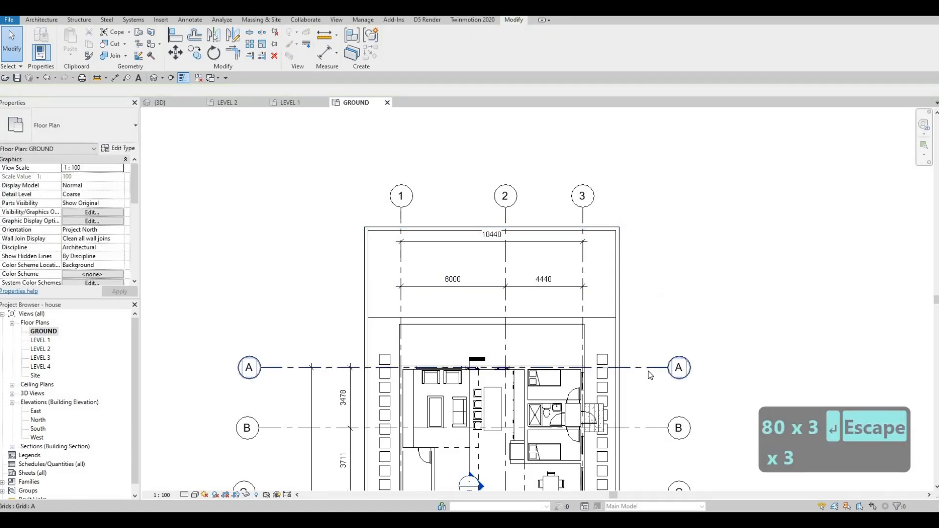
- Extend the ends of grids 1, 2 and 3 so their bubbles and dimensions lie beyond the back boundary wall
mouse_move(486, 234)
middle_mouse_down()
mouse_move(461, 244)
mouse_move(483, 292)
middle_mouse_up()
key("Escape")
left_click(483, 289)
left_click_drag(484, 290, 482, 209)
key("Escape")
key("Escape")
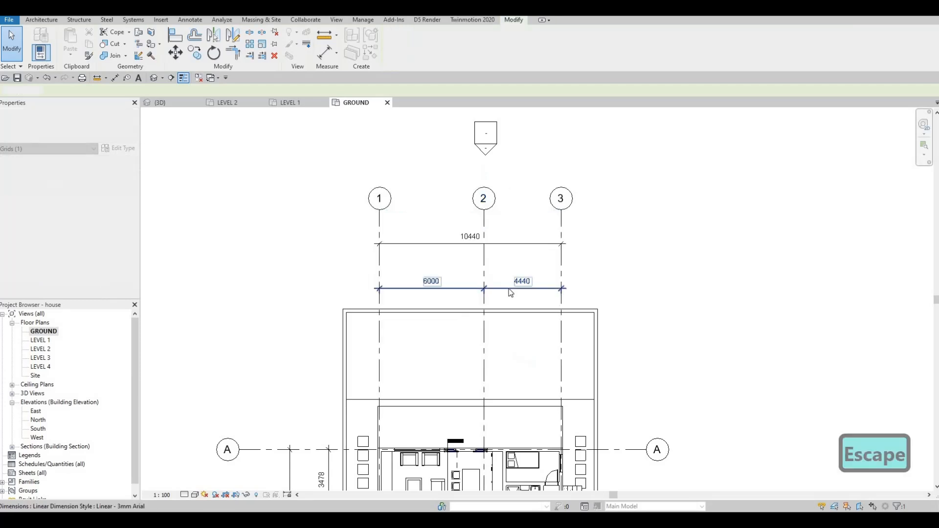
- Start a new wall and duplicate the EXTERIOR WALL 1 type as SWIMMING WALL
middle_click_drag(441, 372, 506, 292)
middle_click_drag(519, 258, 531, 238)
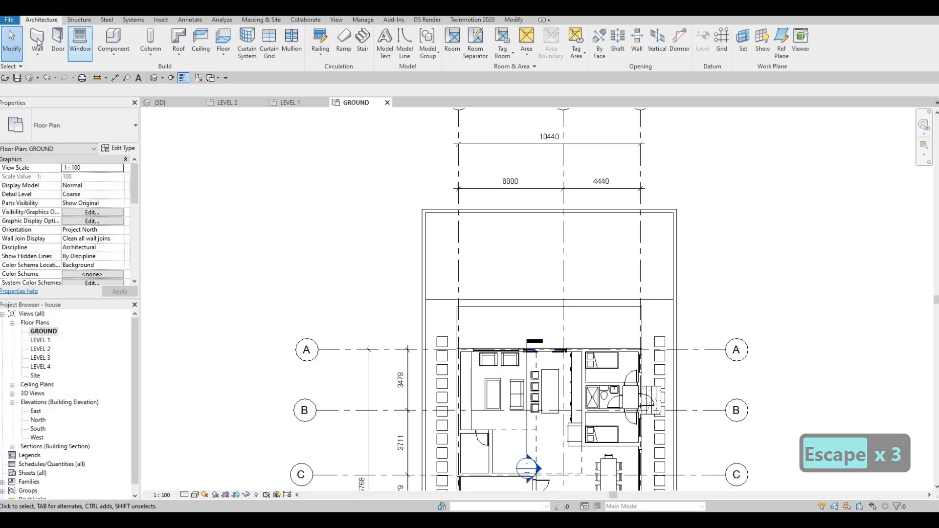
key("w")
key("a")
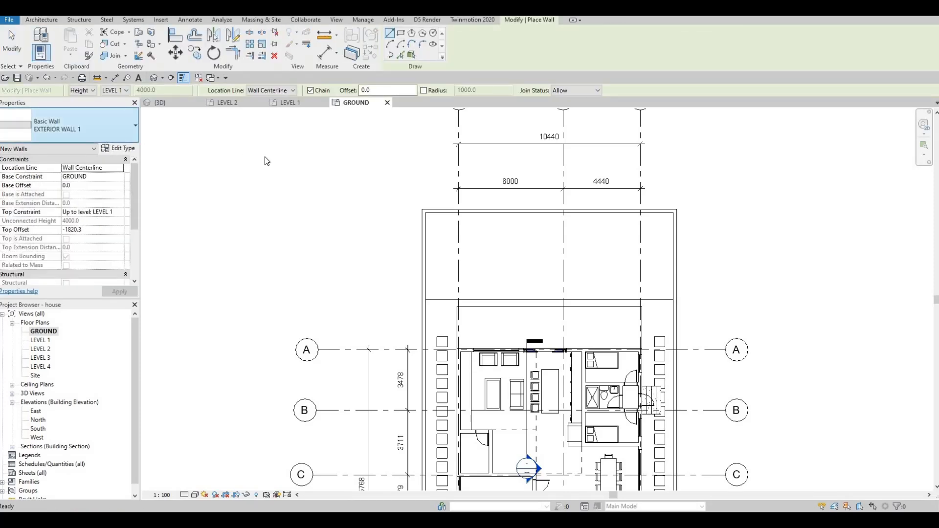
left_click(119, 148)
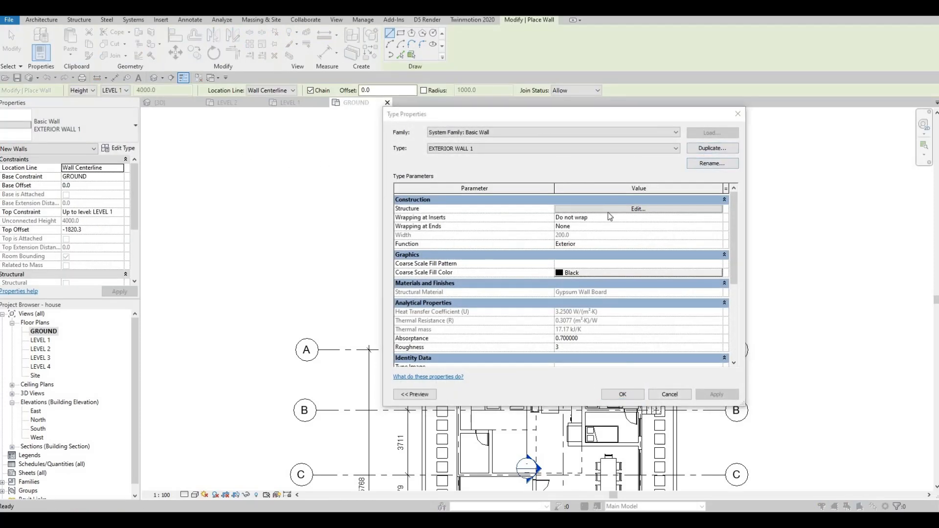
key("alt+d")
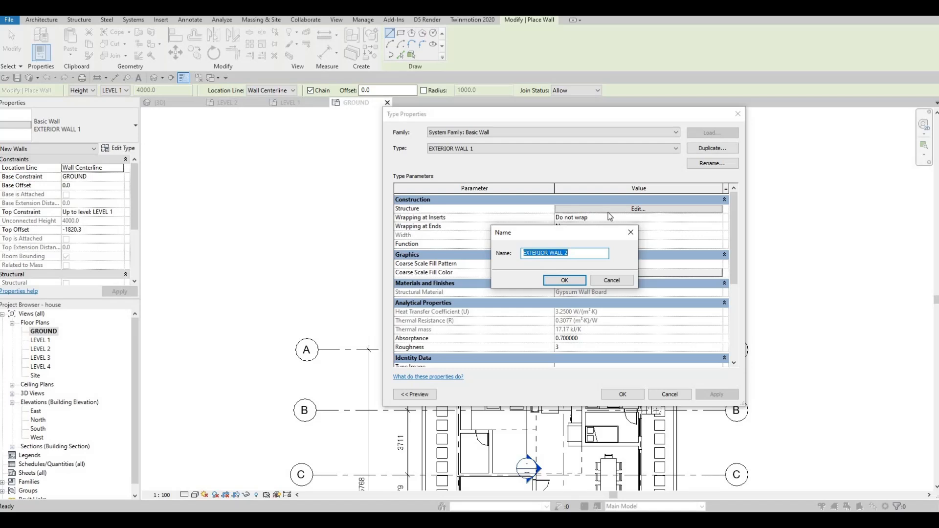
type("SWIMMING")
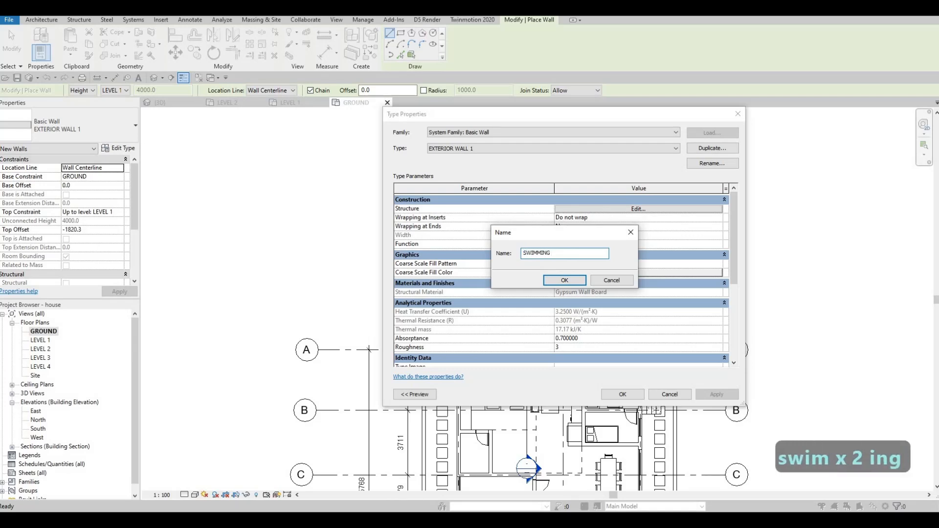
type(" WALL")
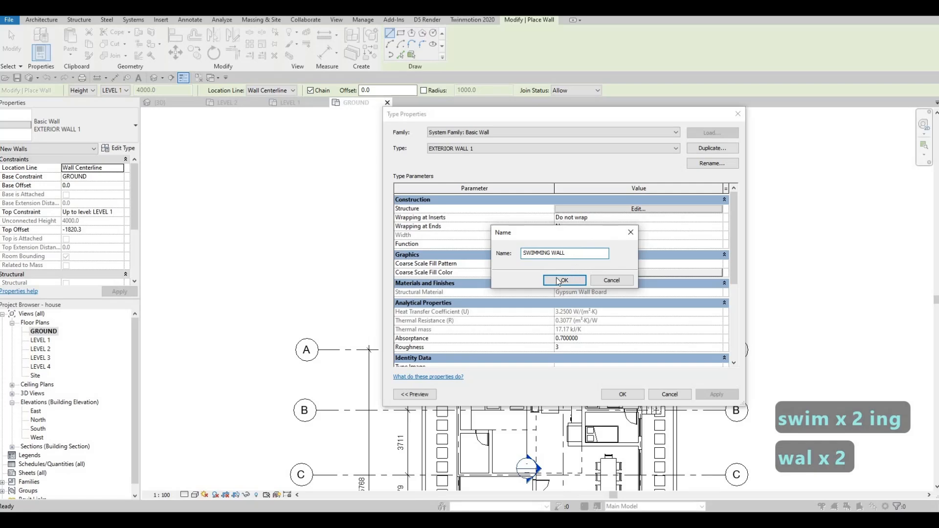
key("Return")
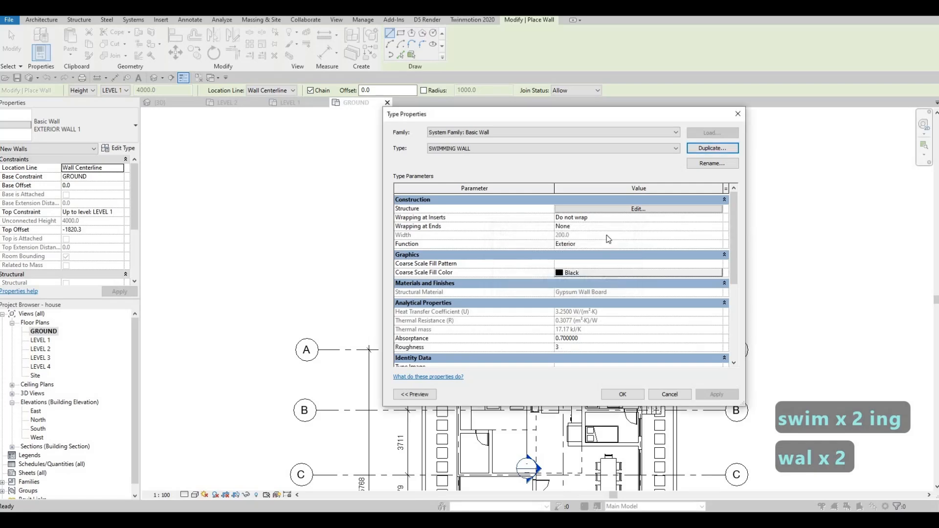
- Assign a duplicate of the Granite, Cut, Polished material to the SWIMMING WALL type's structure layer and accept the type
left_click(608, 210)
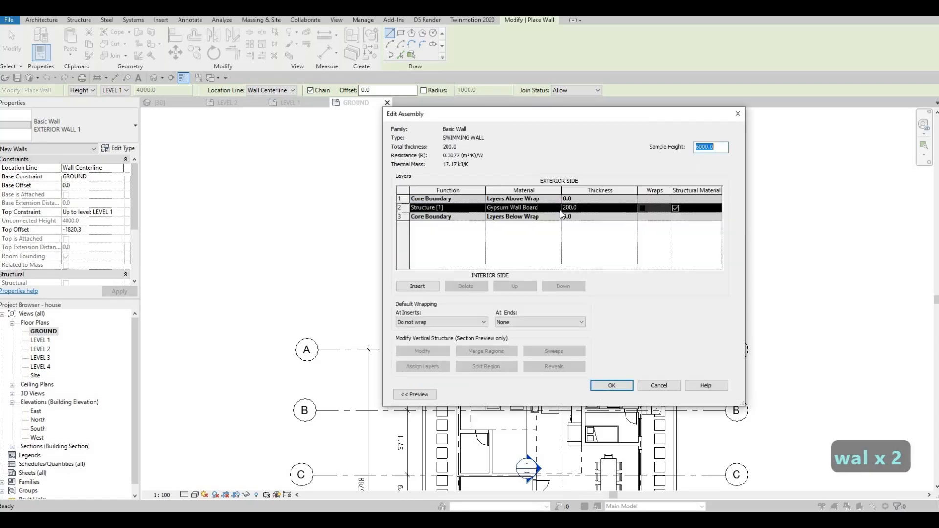
left_click(539, 207)
left_click(559, 208)
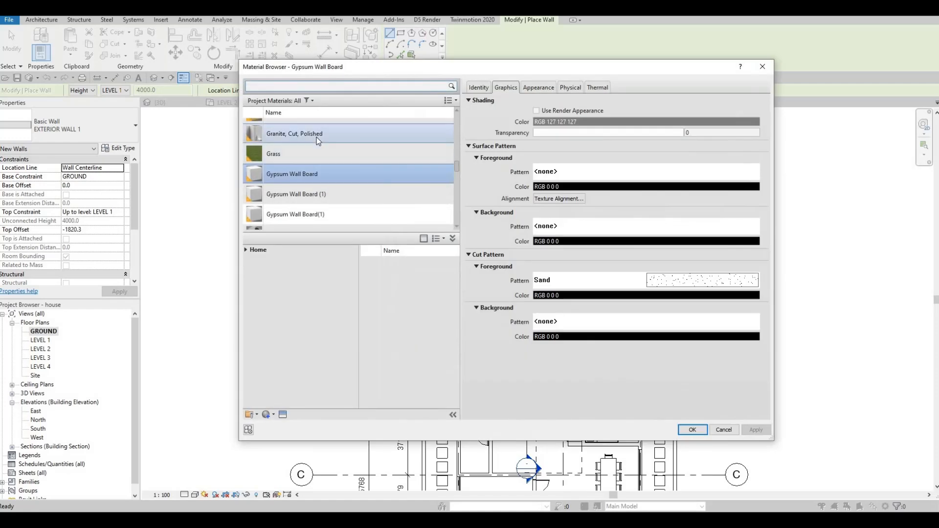
left_click(272, 415)
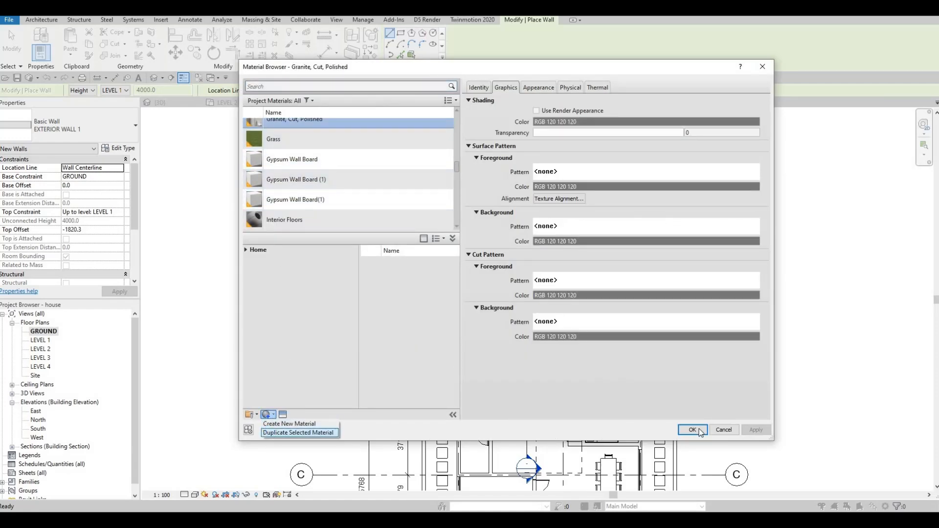
left_click(271, 431)
left_click(692, 430)
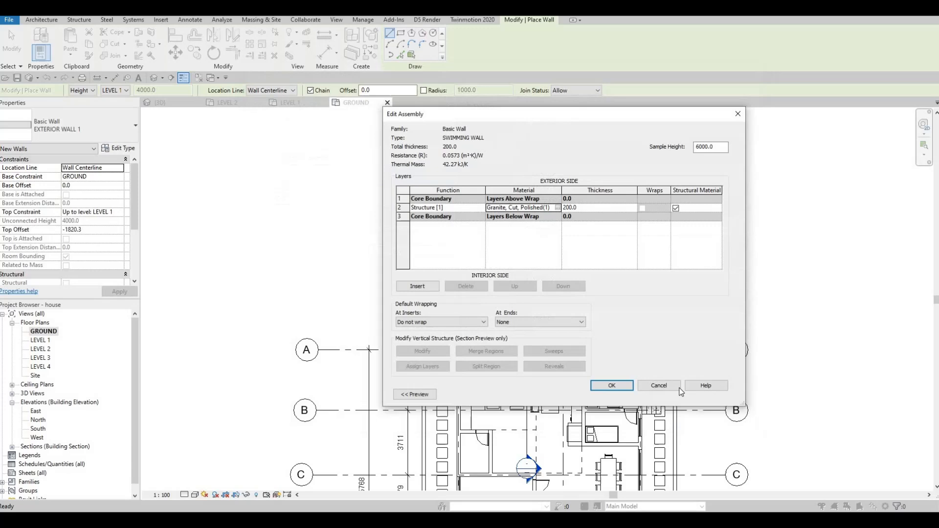
left_click(617, 386)
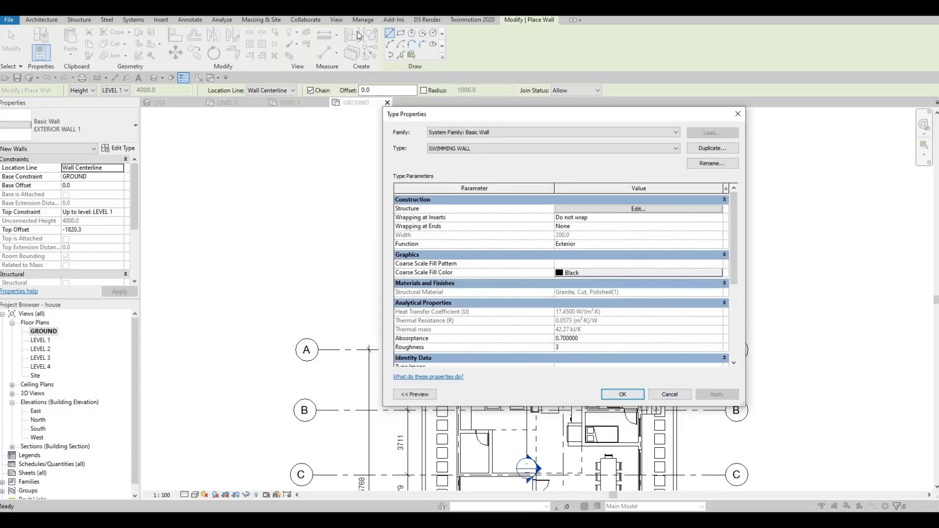
left_click(620, 395)
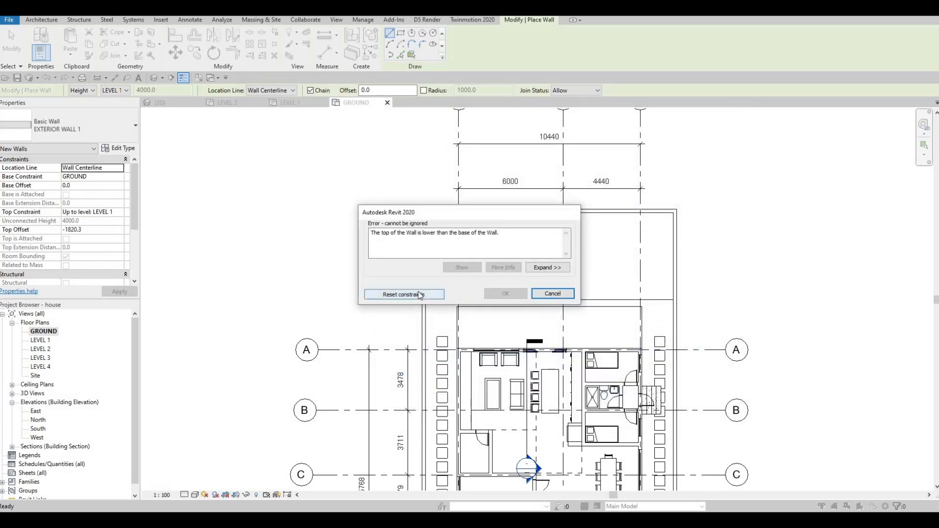
- Draw a rectangle of EXTERIOR WALL 1 walls about 8400 by 2900 mm in the back yard for the swimming pool
key("Return")
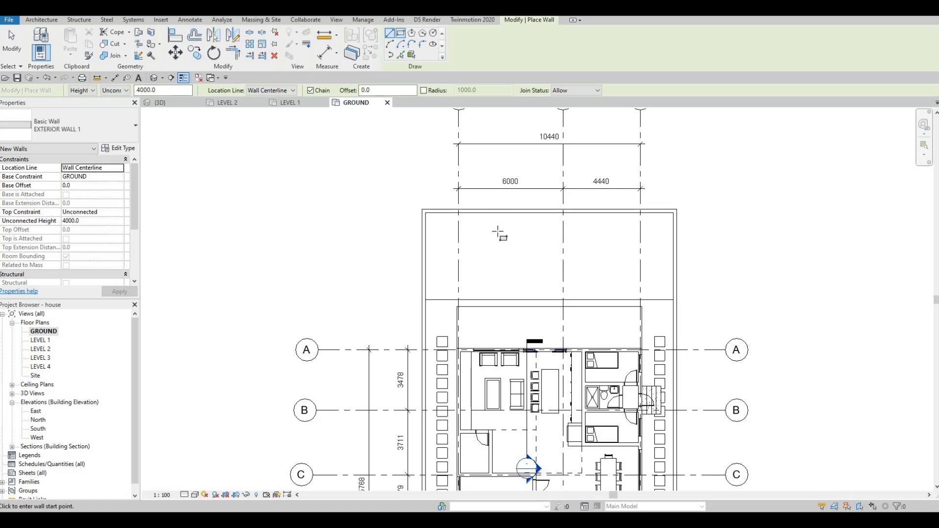
left_click(481, 230)
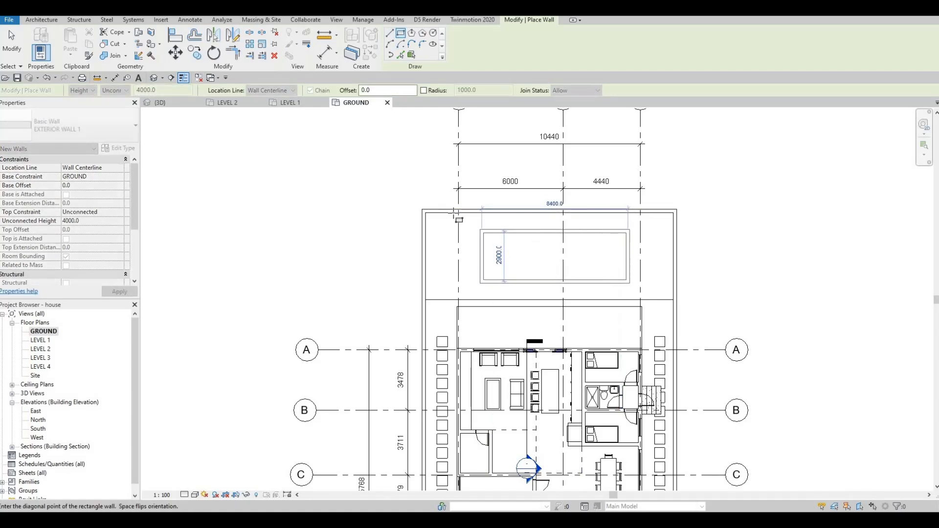
left_click(629, 283)
key("Escape")
key("Escape")
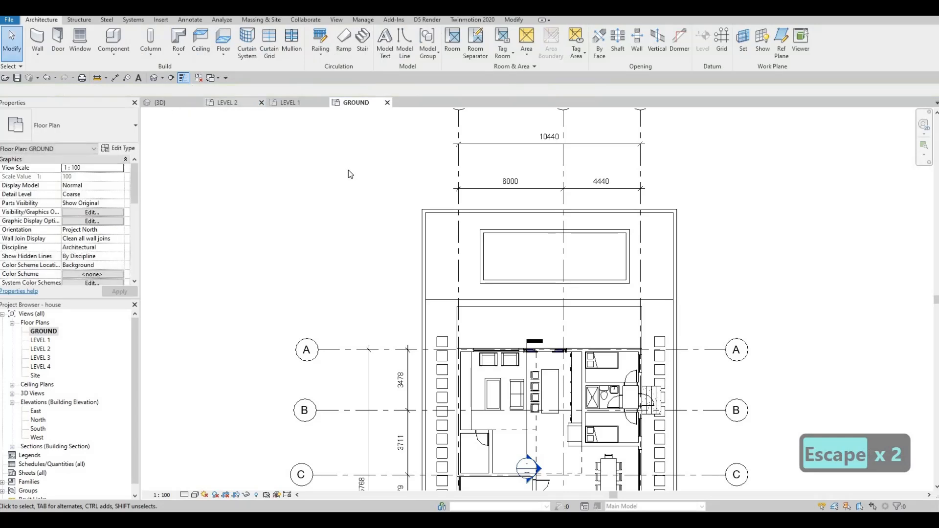
key("Tab")
left_click(489, 240)
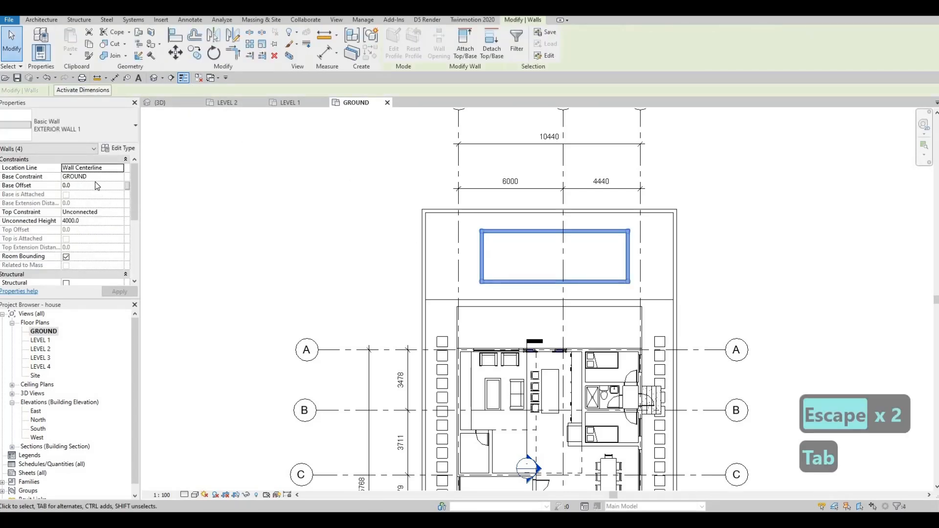
key("Tab")
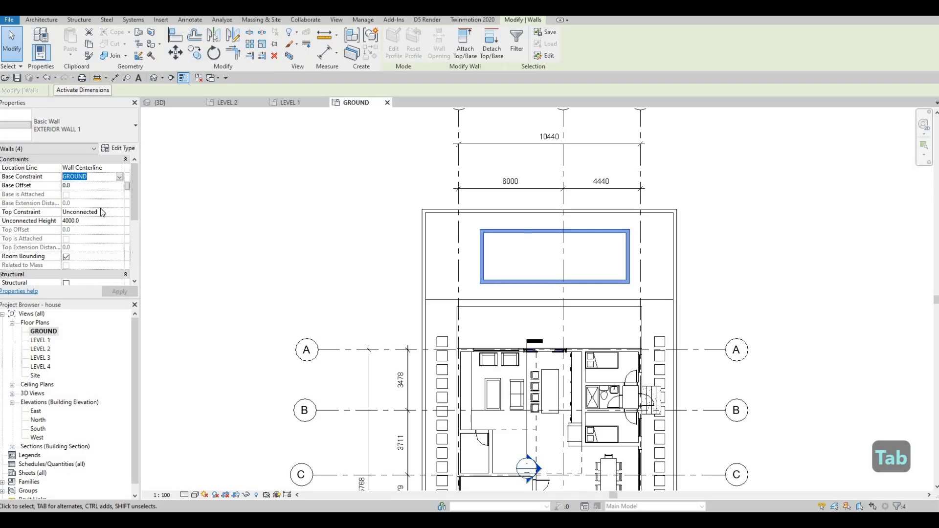
key("Escape")
key("Escape")
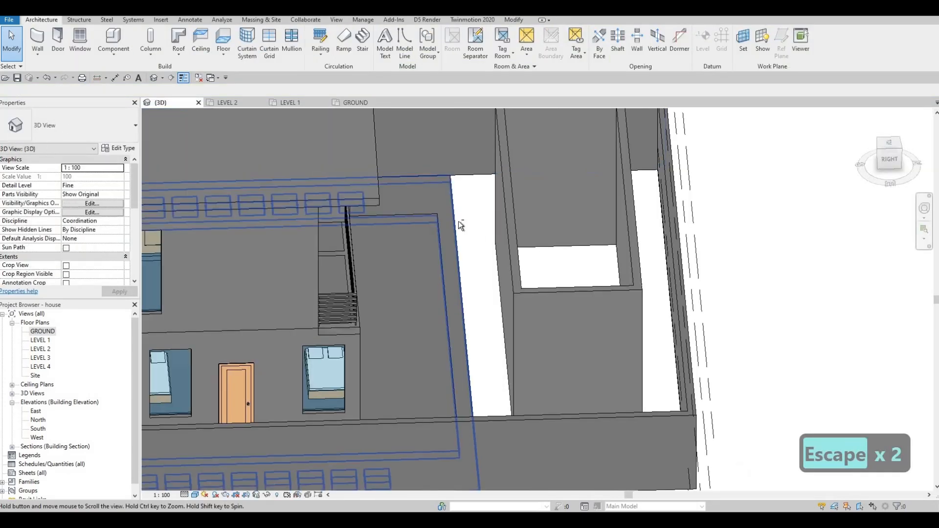
- In the 3D view, set the top constraint of the pool wall nearest the back boundary to Up to level: LEVEL 1
scroll(460, 222, "down", 1)
middle_click_drag(461, 222, 492, 245, "shift")
left_click(516, 239)
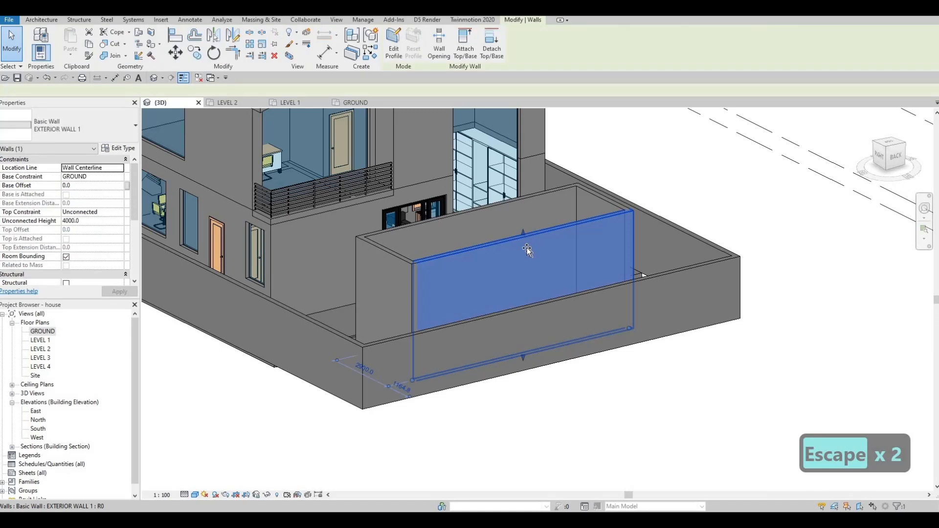
left_click(93, 211)
left_click(120, 211)
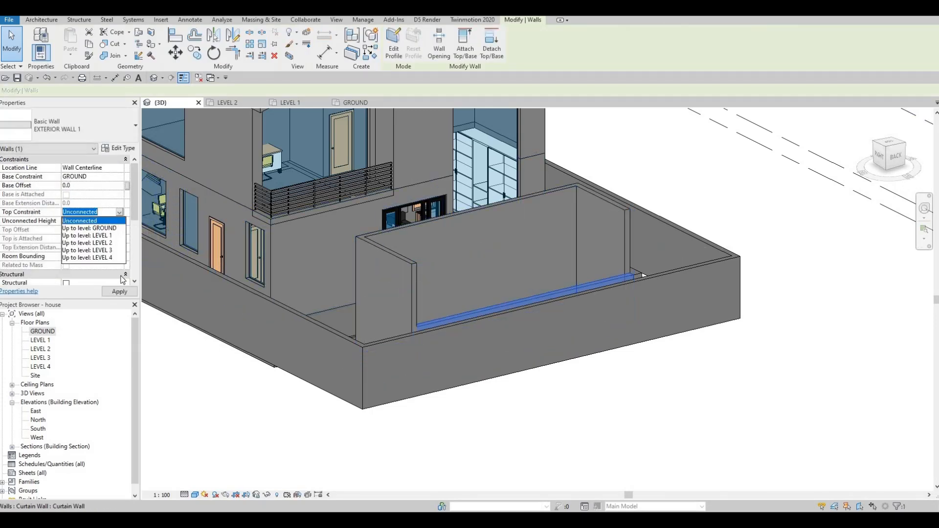
left_click(87, 235)
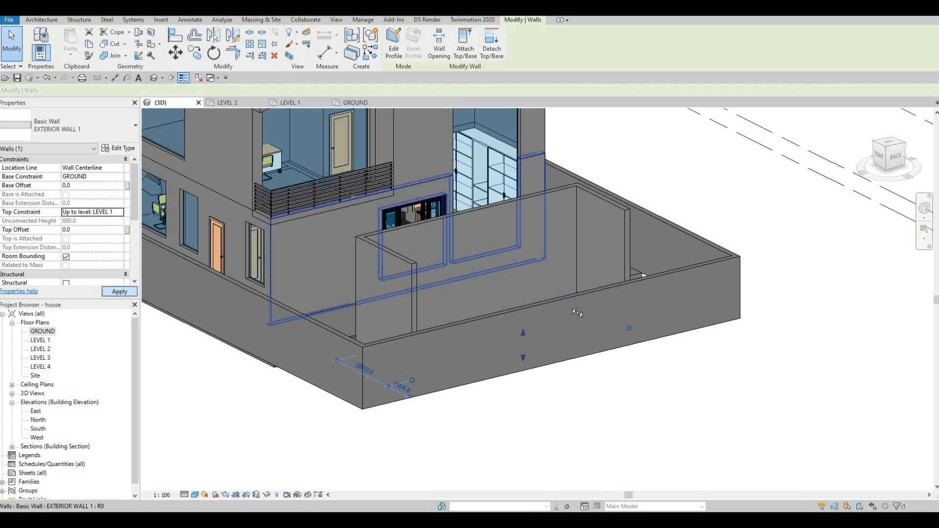
- Select the chain of four pool walls and set their top constraint to Up to level: LEVEL 1
middle_click_drag(590, 319, 495, 210, "shift")
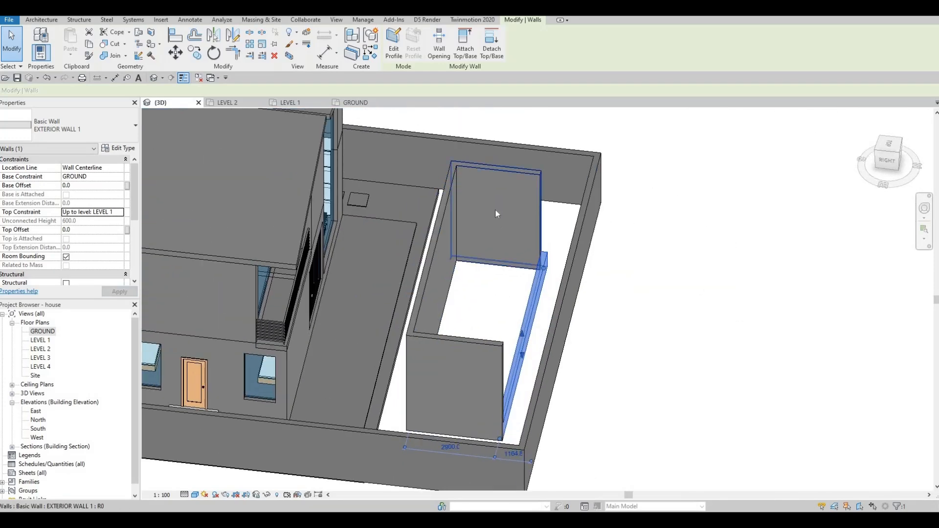
key("Tab")
left_click(497, 213)
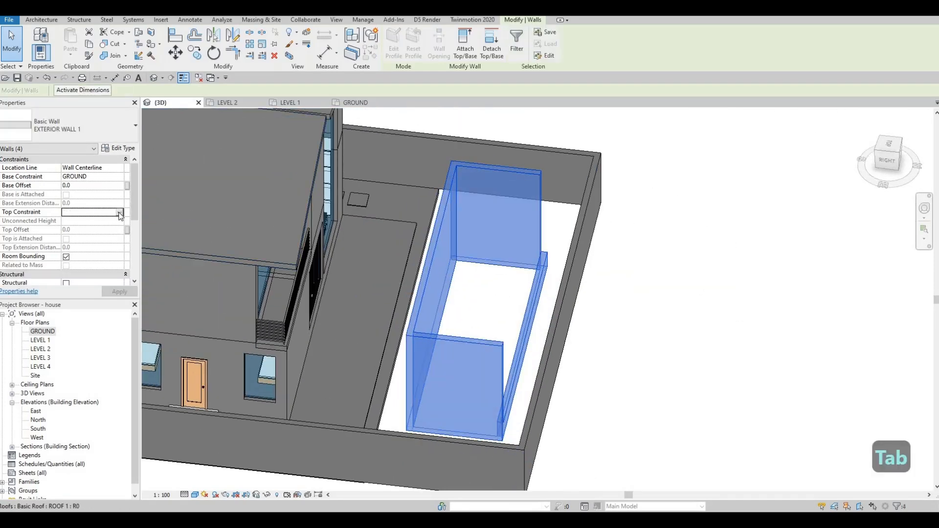
left_click(119, 212)
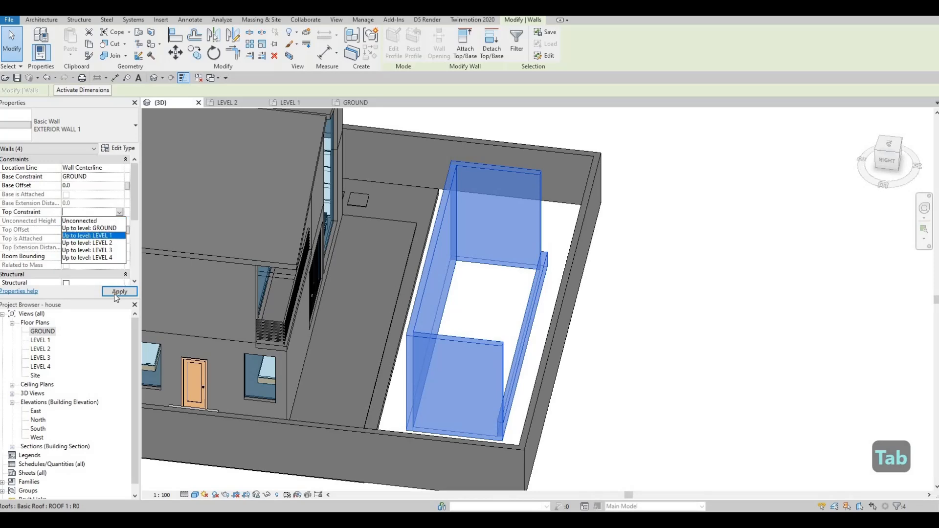
left_click(91, 236)
key("Escape")
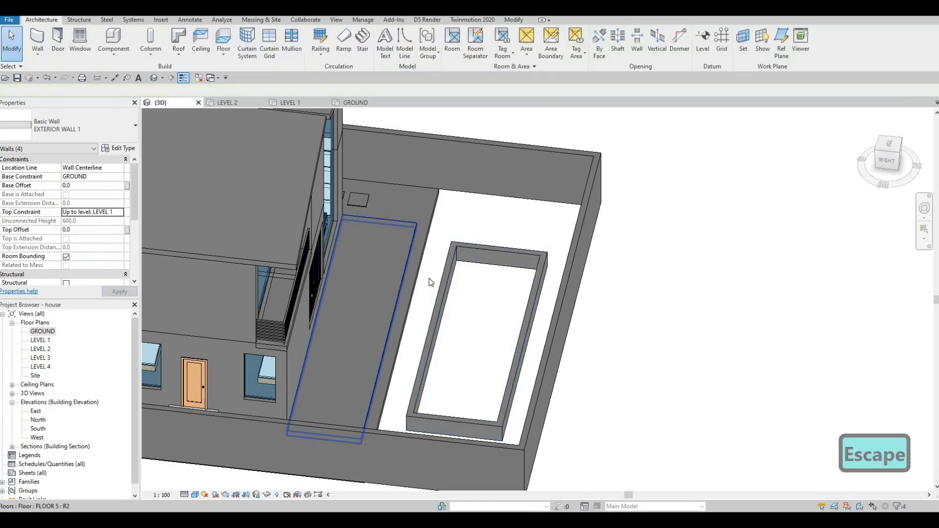
- Select all four pool walls and set their base offset to -1500
middle_click_drag(450, 293, 451, 295, "shift")
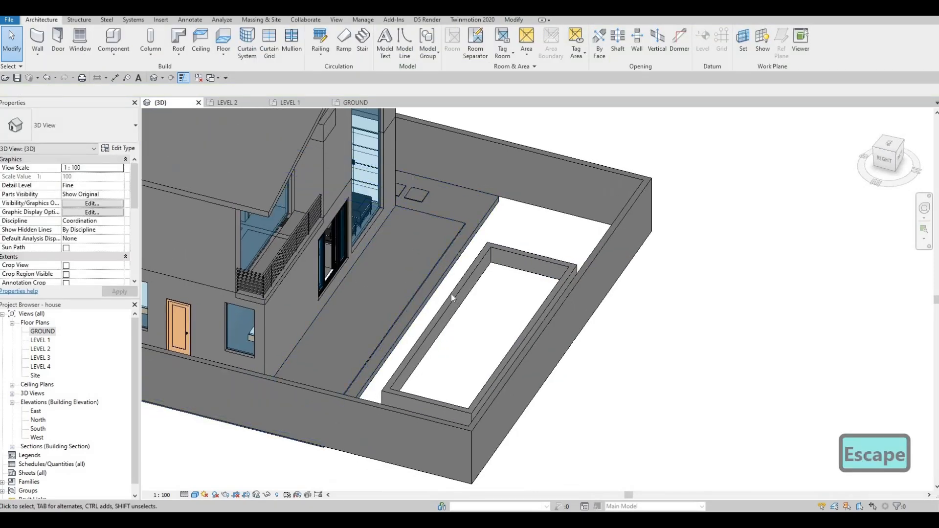
key("Tab")
left_click(464, 272)
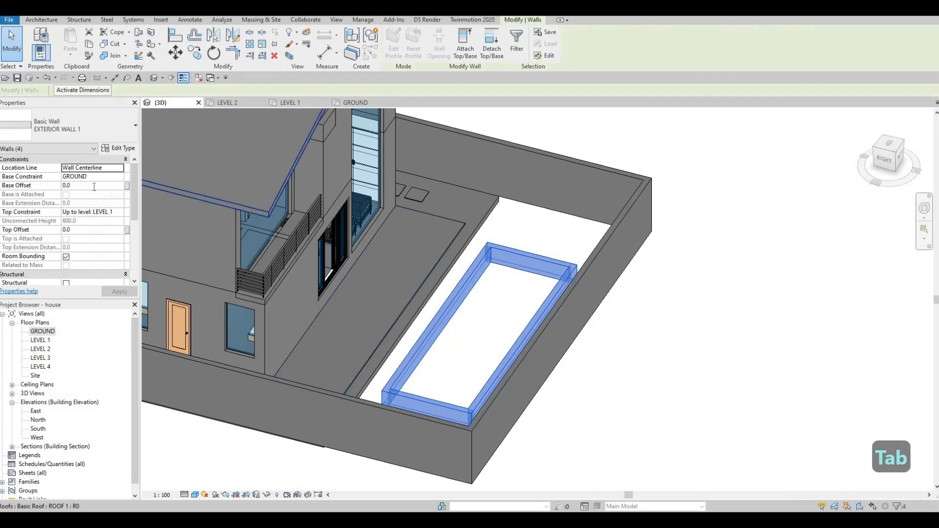
left_click(94, 186)
type("-")
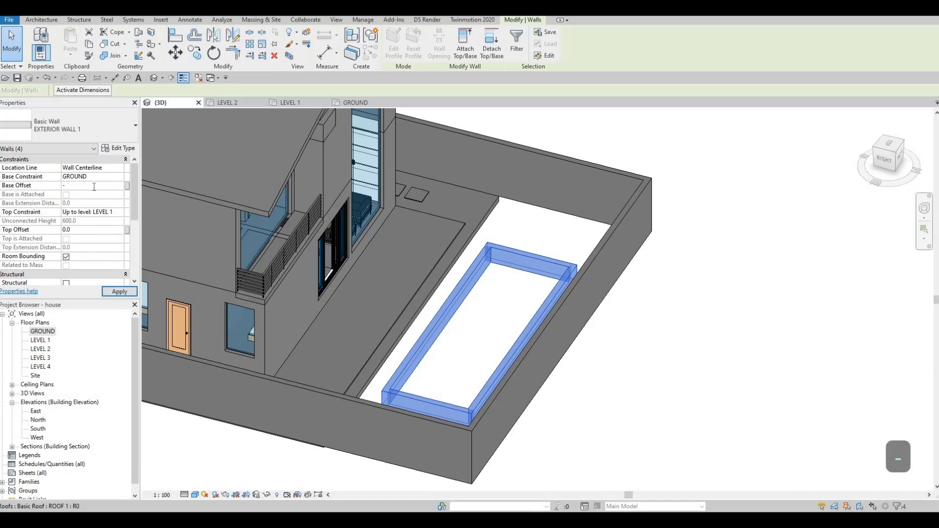
type("1500")
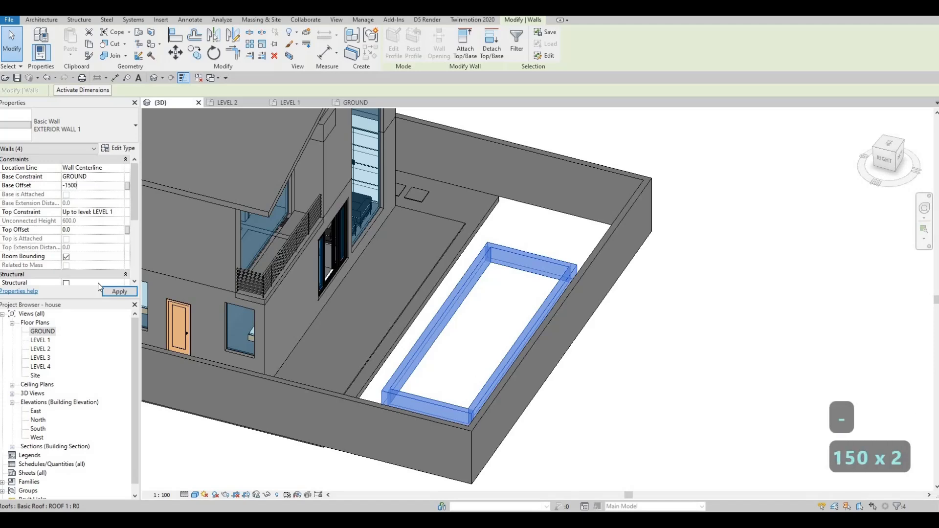
left_click(104, 290)
key("Escape")
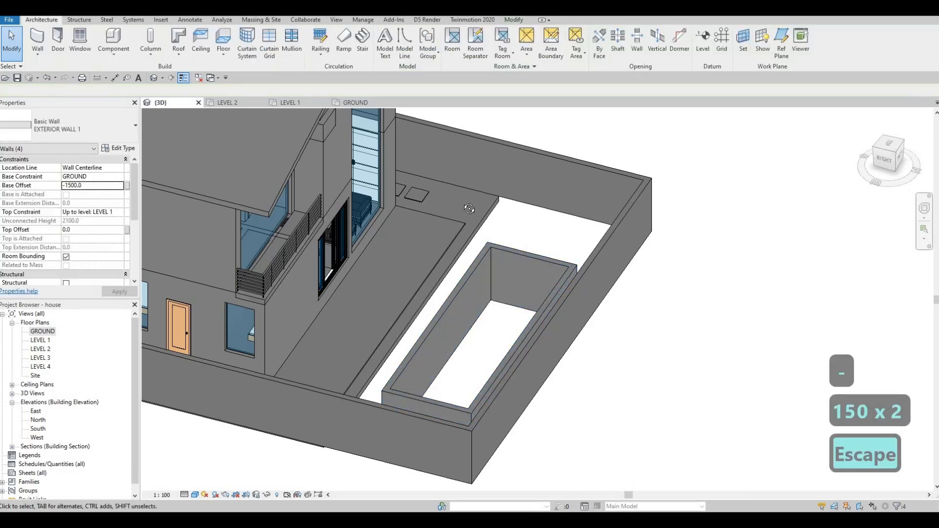
- Set the top constraint of the four pool walls to Up to level: GROUND and deselect them
middle_click_drag(489, 274, 644, 321, "shift")
key("Tab")
left_click(644, 321)
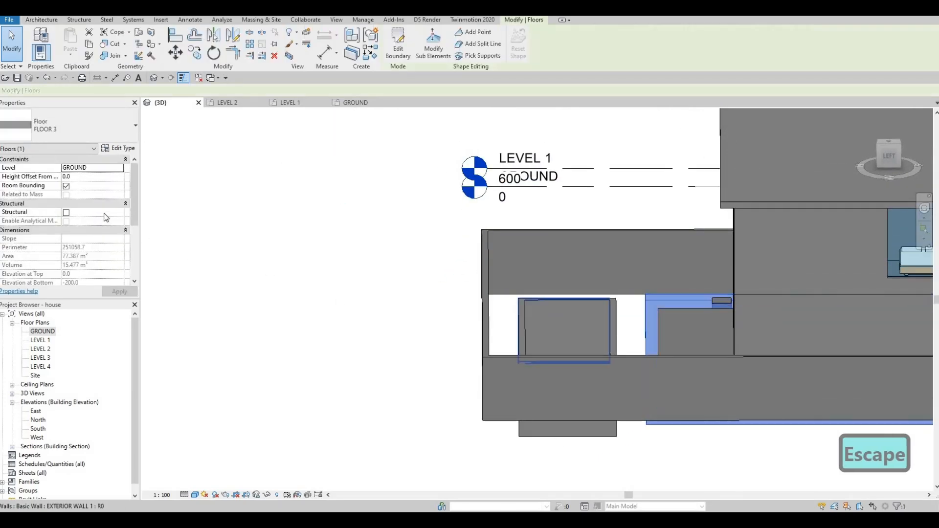
key("Escape")
key("Tab")
left_click(607, 335)
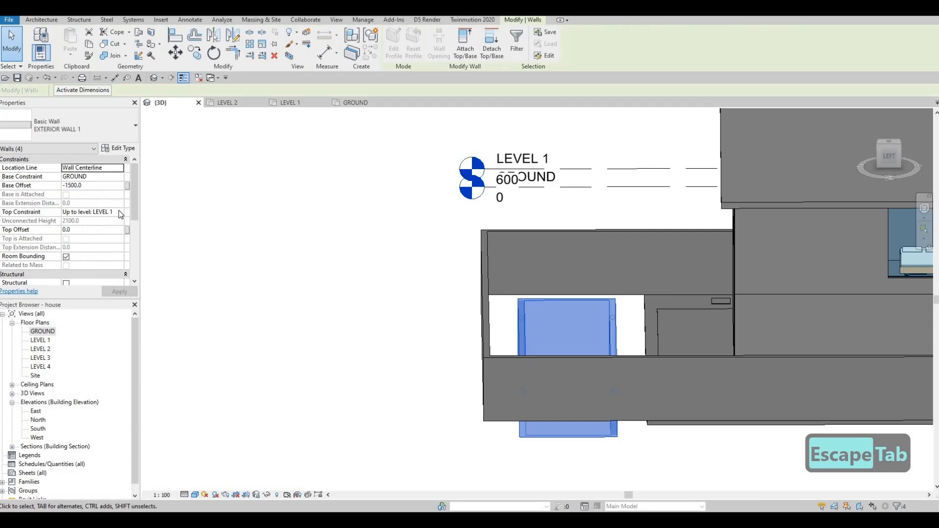
left_click(88, 212)
left_click(119, 212)
left_click(89, 228)
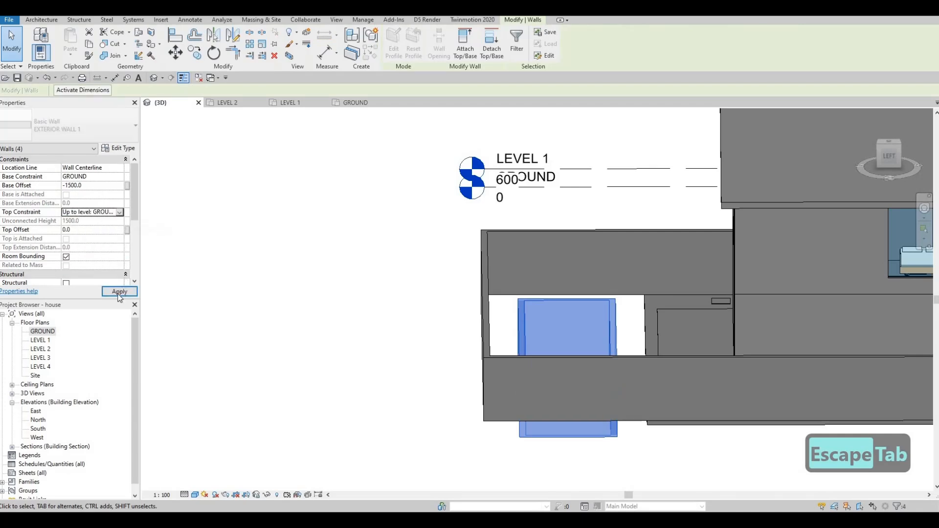
middle_click_drag(681, 248, 621, 320, "shift")
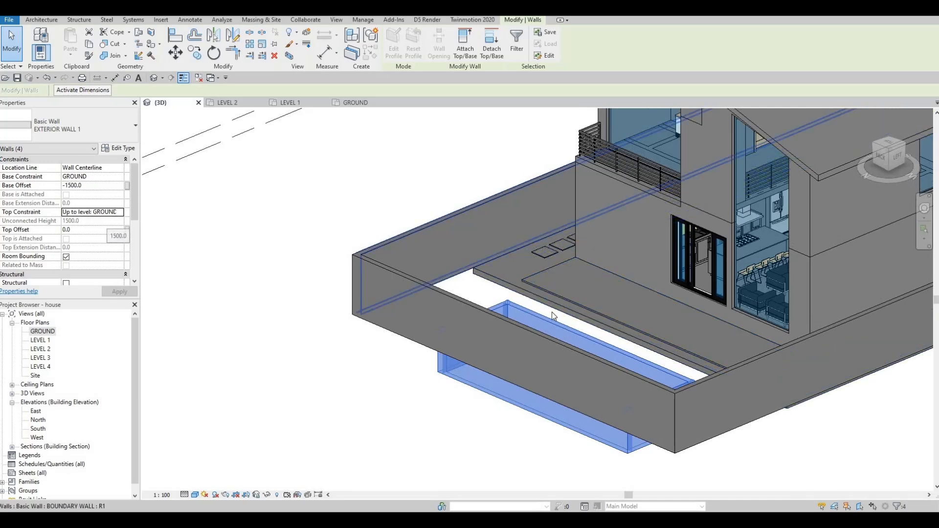
key("Escape")
key("Escape")
- Select the four pool walls again and set their top constraint to Unconnected
key("Tab")
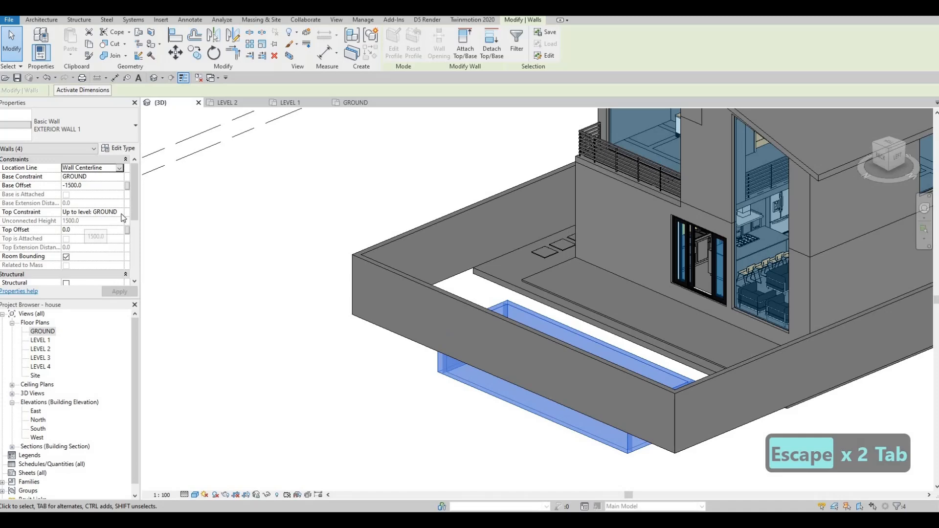
left_click(119, 213)
left_click(81, 221)
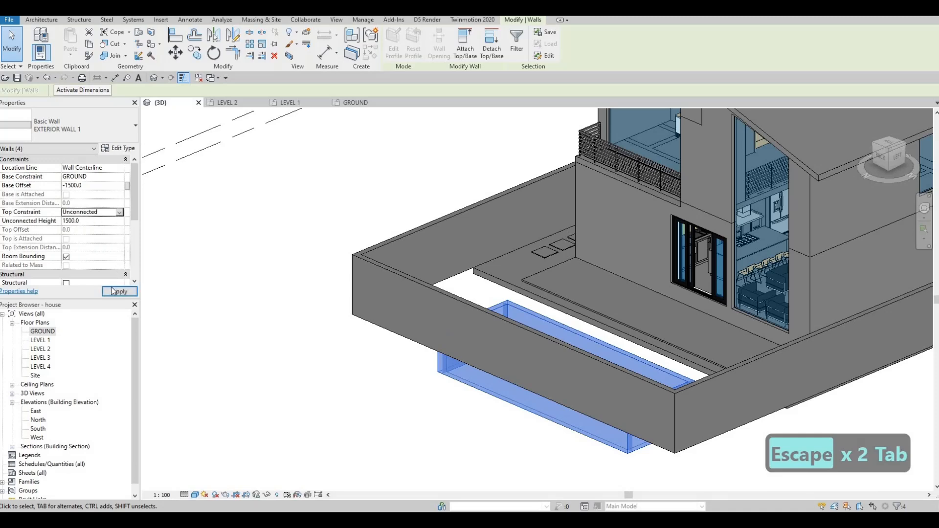
- Set the unconnected height of the four pool walls to 50
left_click(95, 223)
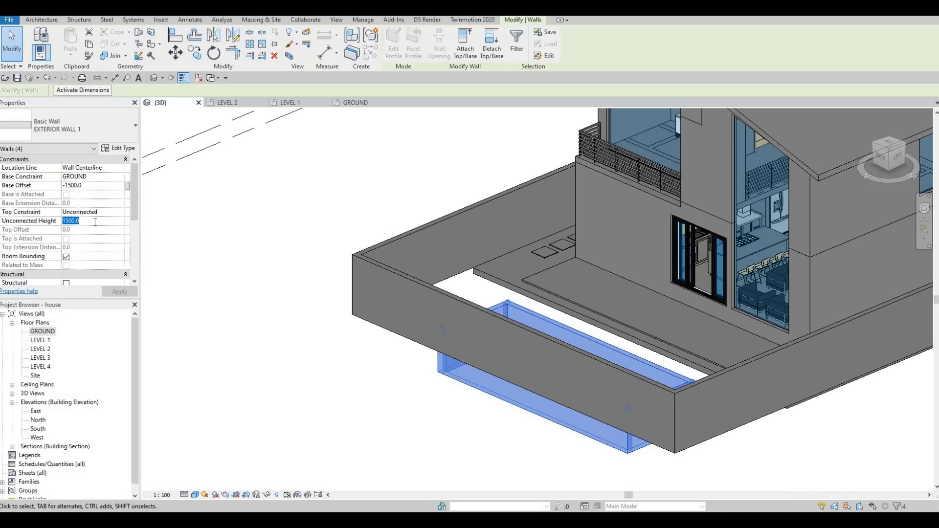
type("0")
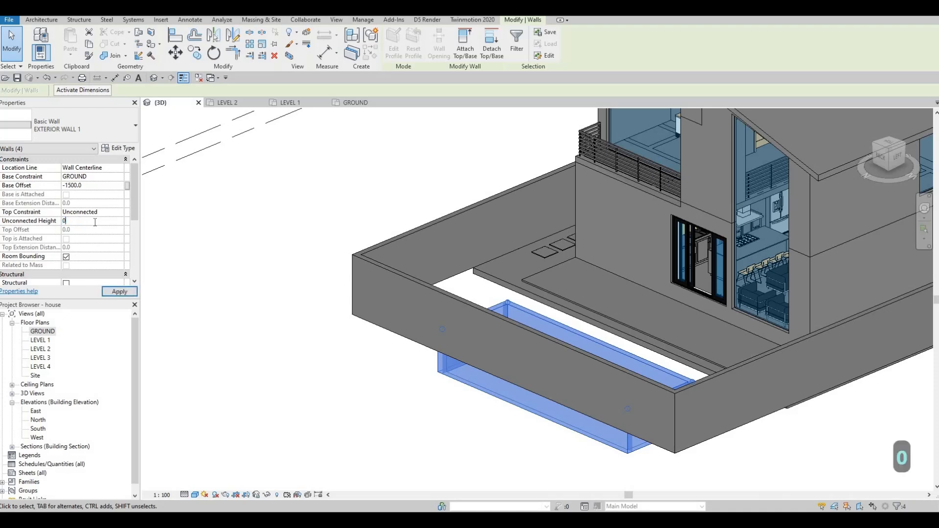
key("BackSpace")
type("50")
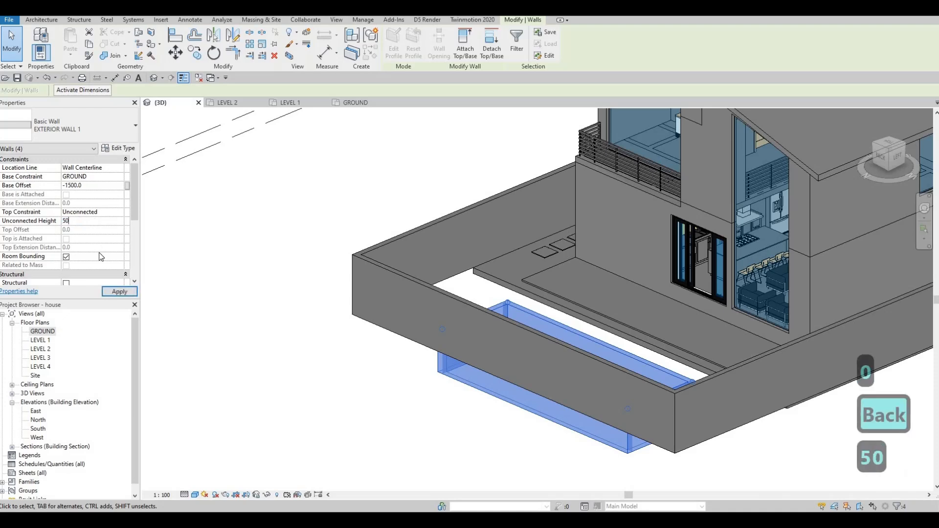
left_click(120, 294)
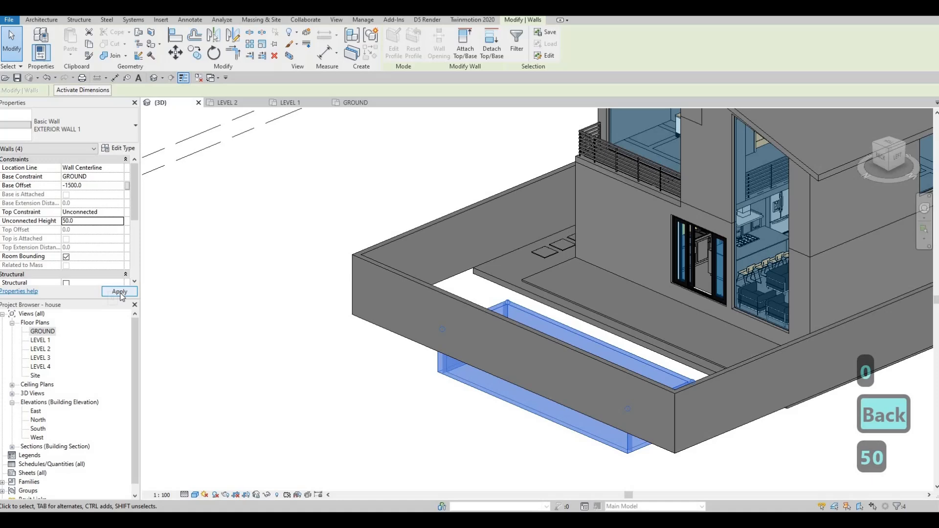
- Set the unconnected height of the four pool walls to 1500
double_click(94, 223)
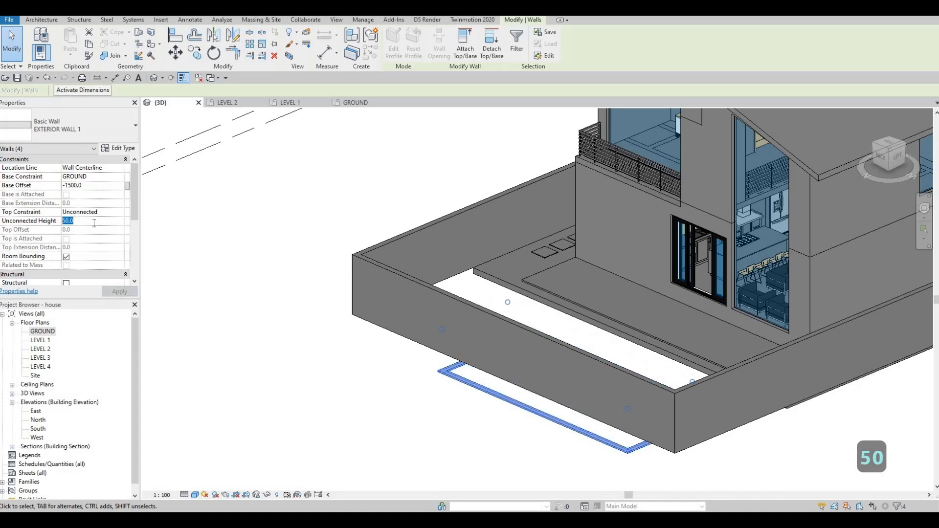
type("1500")
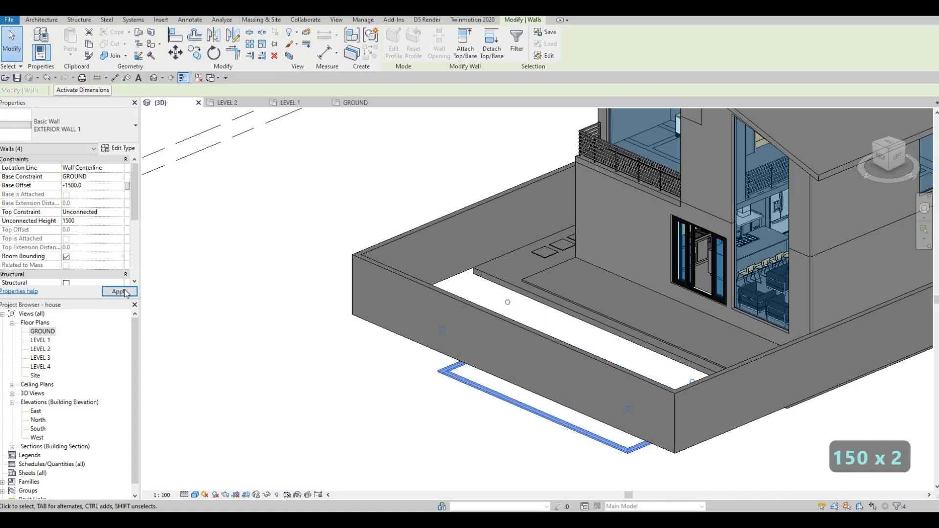
key("Return")
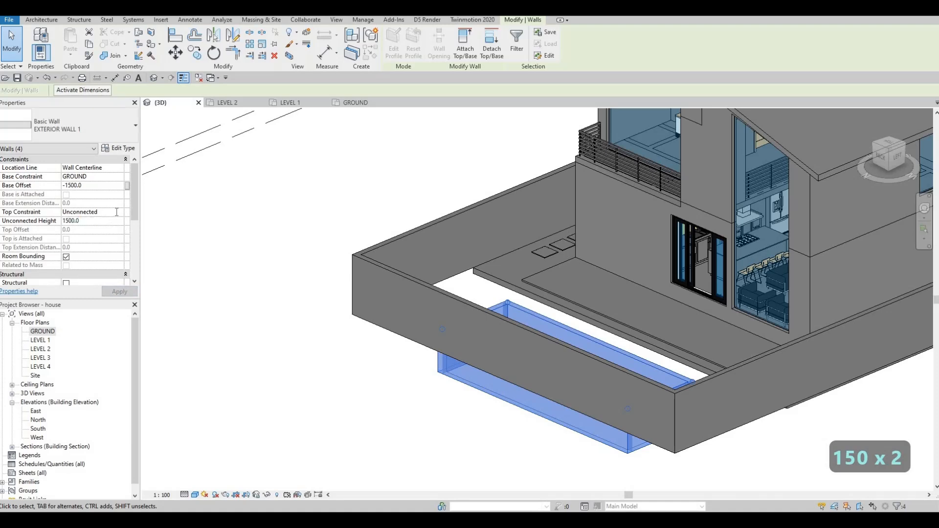
- Try an unconnected height of 50 for the four selected pool walls
left_click(115, 212)
left_click(108, 214)
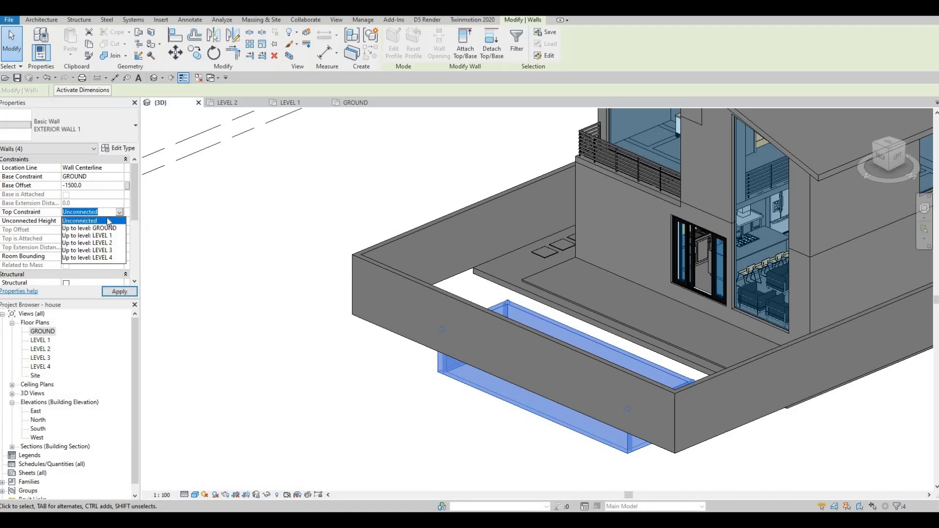
key("Escape")
left_click(93, 221)
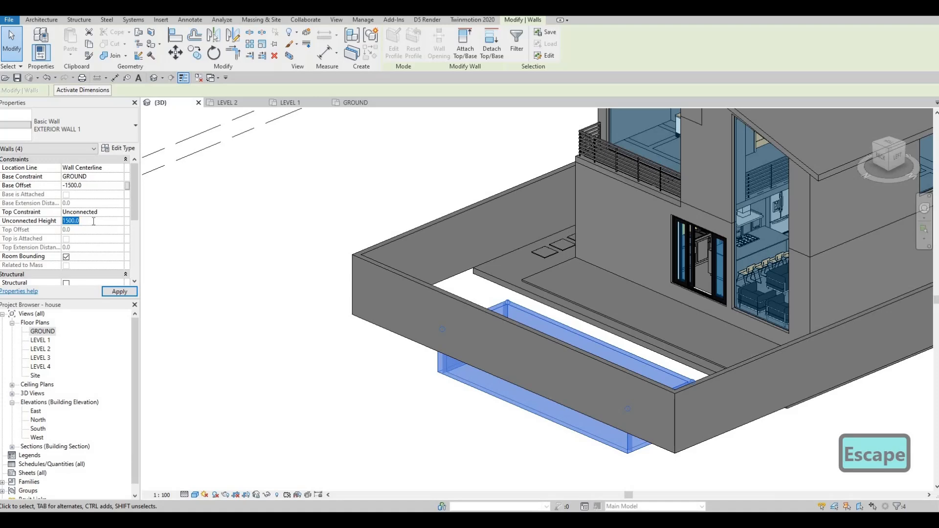
type("50")
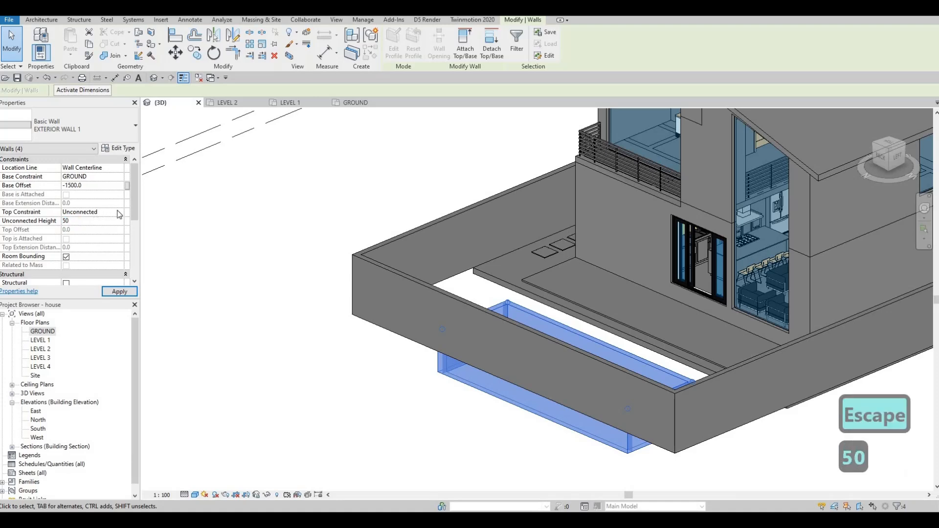
- Set the top constraint of the four pool walls to Up to level: LEVEL 1 and deselect them
left_click(113, 212)
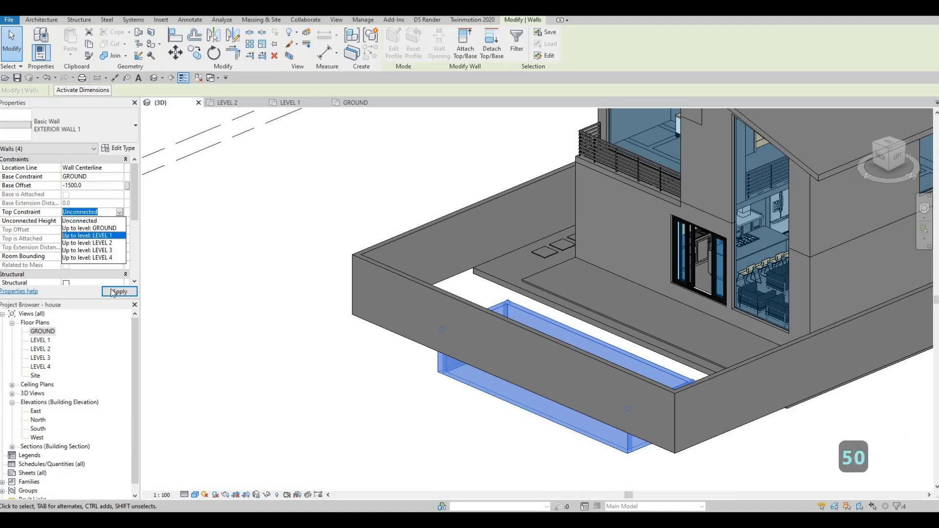
left_click(88, 239)
left_click(120, 292)
key("Escape")
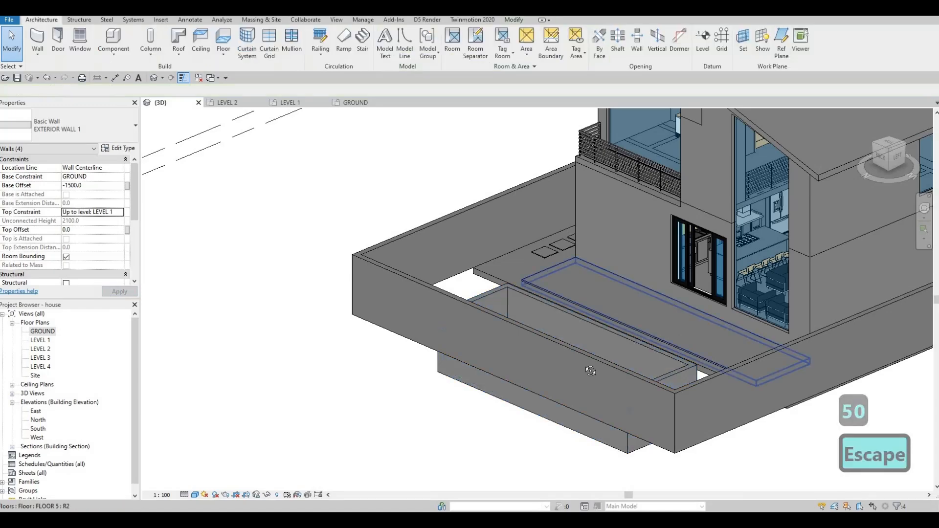
- Select the chain of four pool walls again and set their top constraint to Up to level: GROUND
scroll(678, 338, "up", 5)
middle_click_drag(678, 337, 571, 311, "shift")
key("Tab")
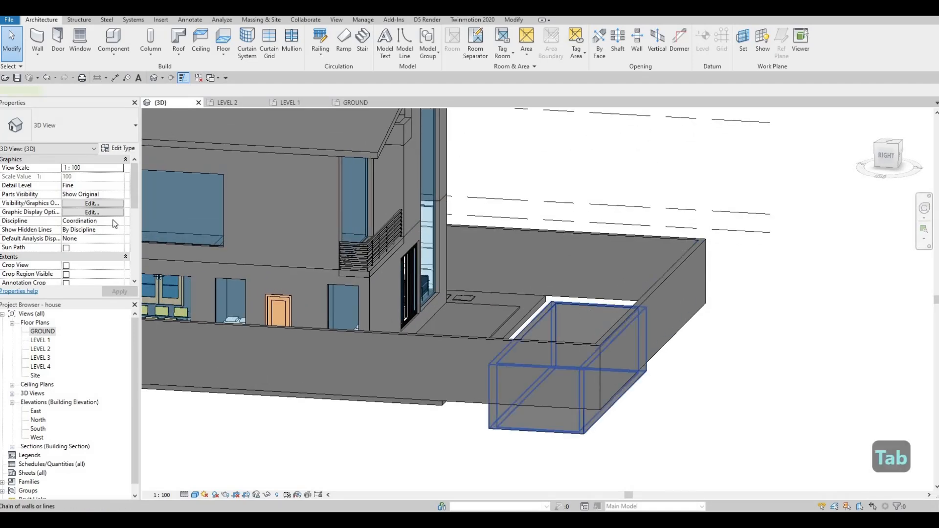
left_click(552, 312)
left_click(122, 216)
left_click(119, 212)
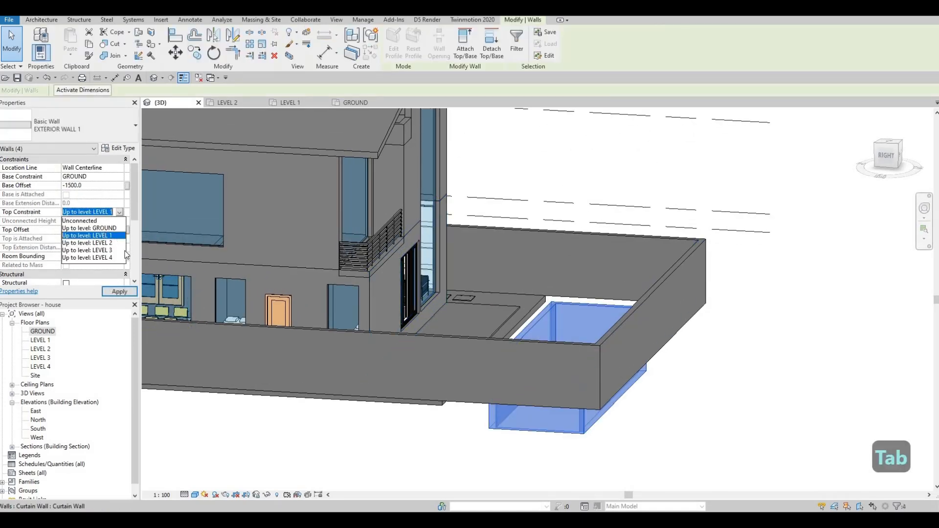
left_click(88, 226)
left_click(120, 293)
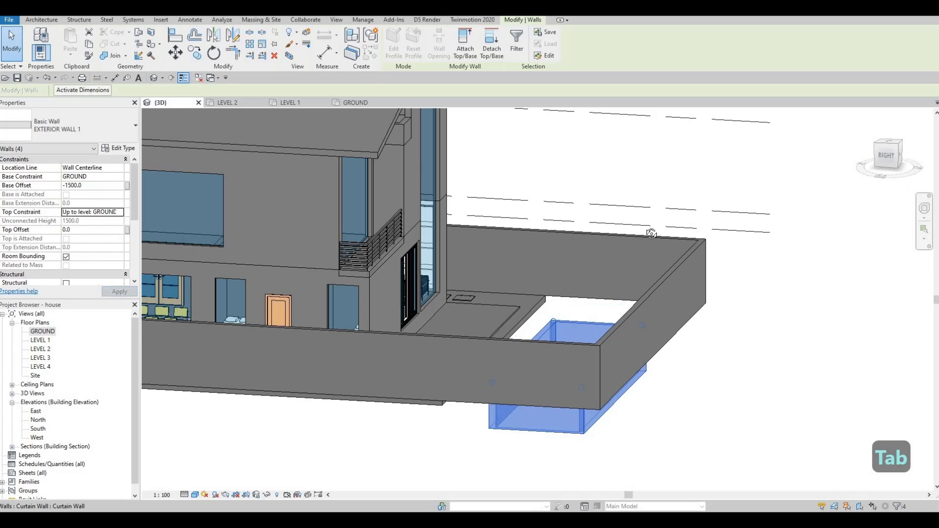
- Inspect the sunken pool walls in 3D and check the level and height offset of the adjacent paving and terrace floors
middle_click_drag(640, 260, 436, 388, "shift")
middle_click_drag(480, 363, 425, 271, "shift")
middle_click_drag(585, 242, 564, 233, "shift")
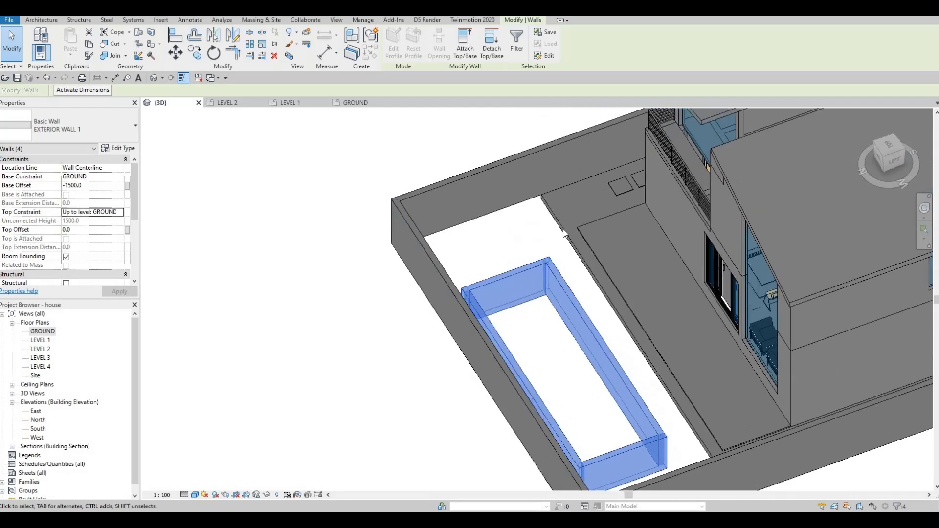
left_click(564, 234)
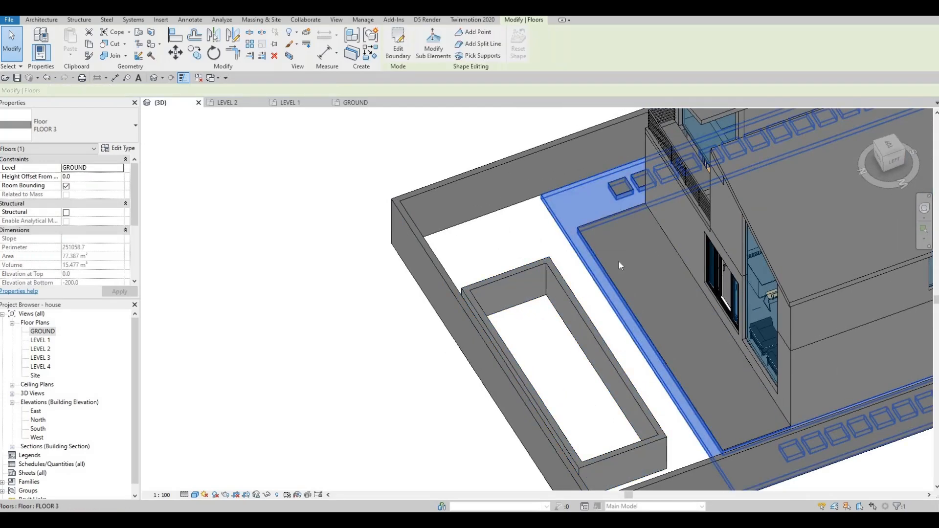
left_click(621, 262)
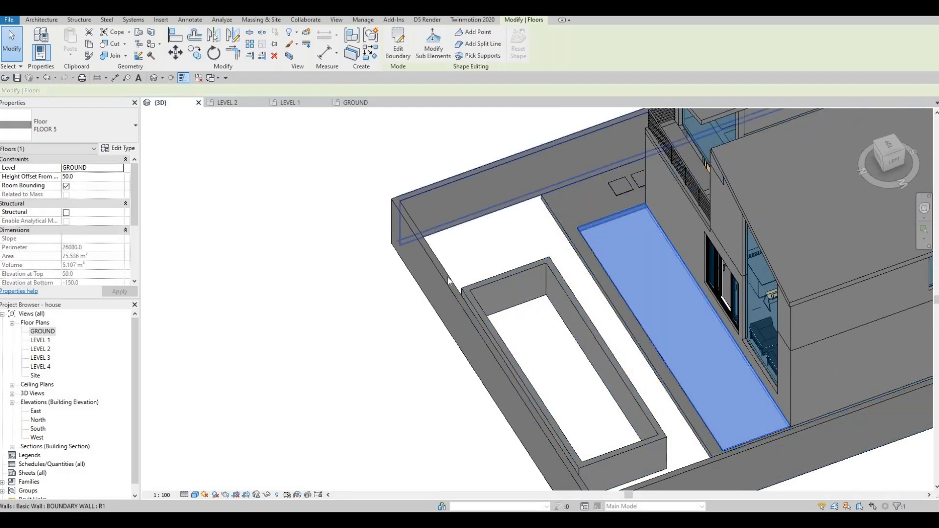
middle_click_drag(352, 151, 195, 101, "shift")
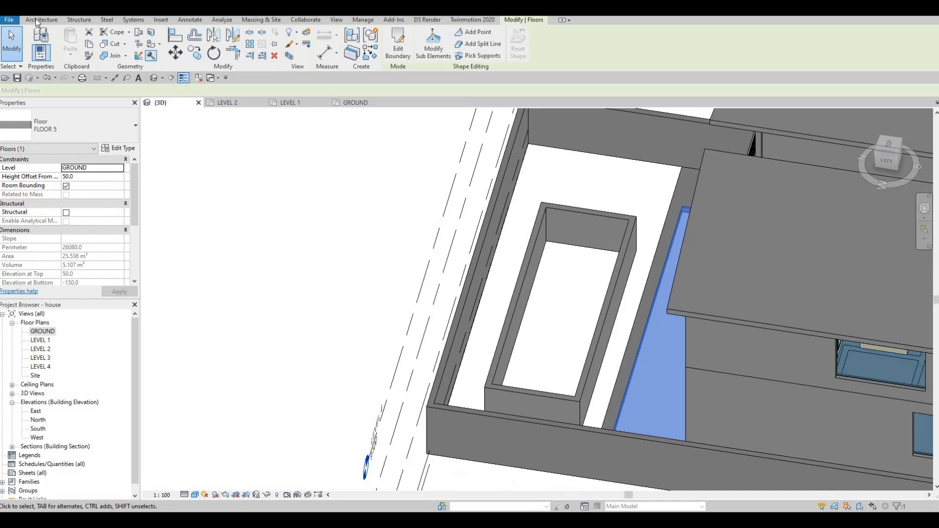
- Start a new floor in the GROUND floor plan and duplicate its type as FLOOR 8
left_click(351, 103)
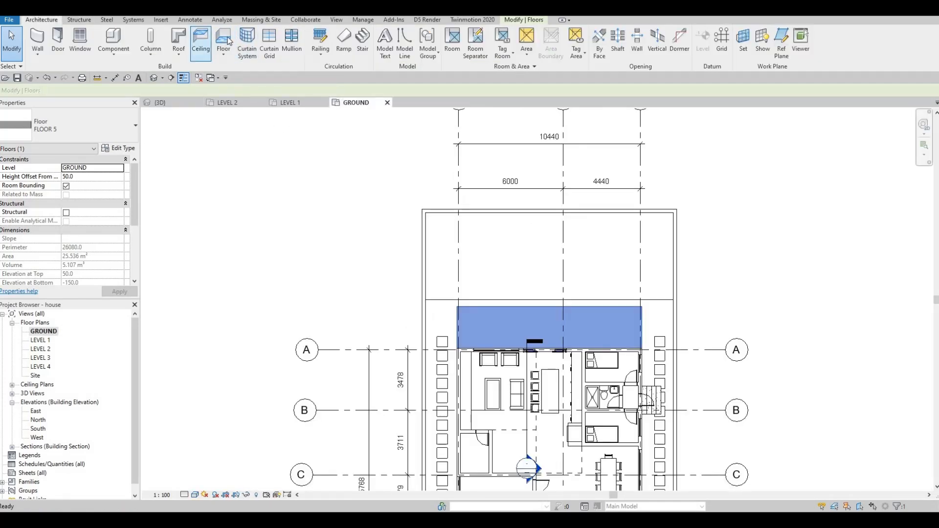
left_click(124, 150)
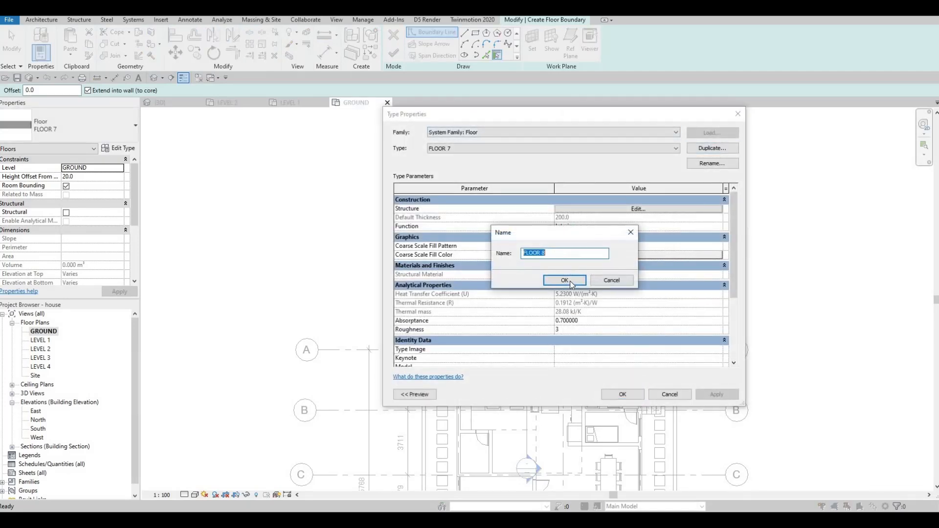
left_click(571, 281)
- Set the structure layer material of FLOOR 8 to Concrete, C16/20 from the AEC concrete materials and accept the type
left_click(565, 210)
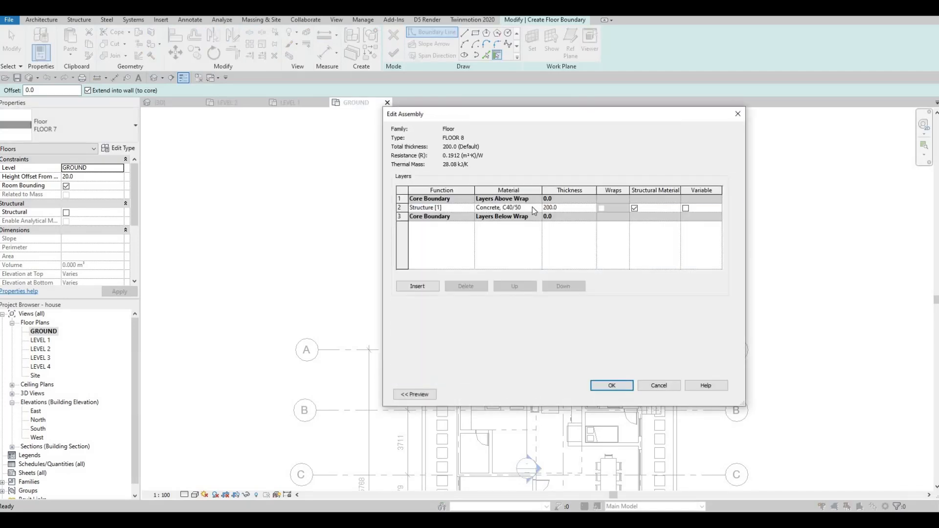
left_click(535, 206)
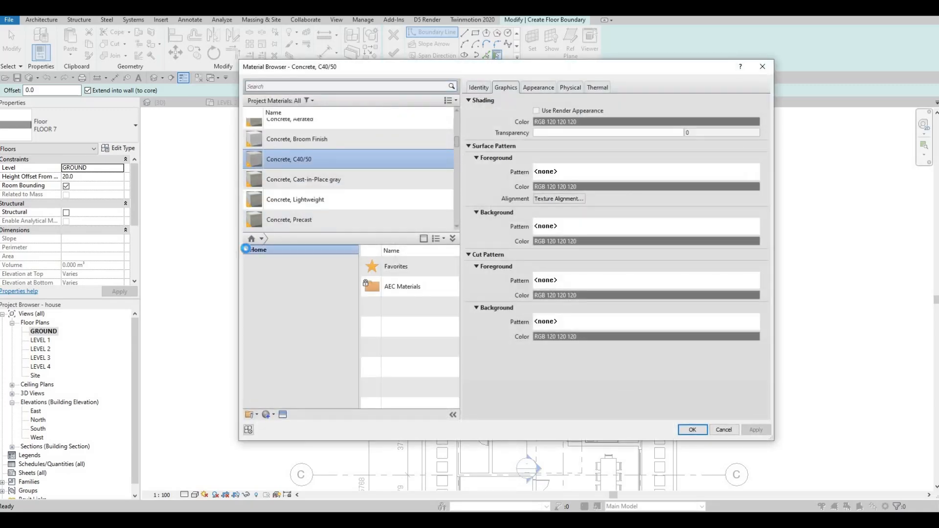
left_click(246, 250)
left_click(249, 268)
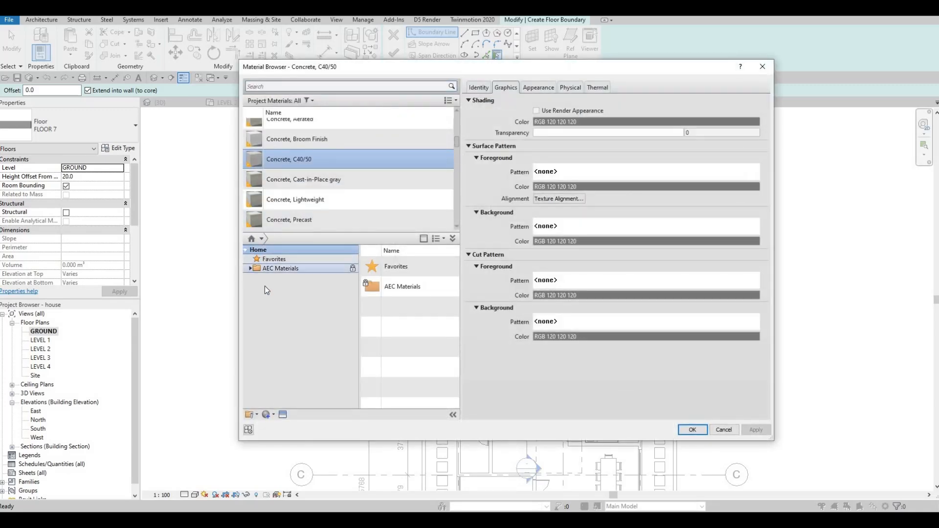
left_click(277, 296)
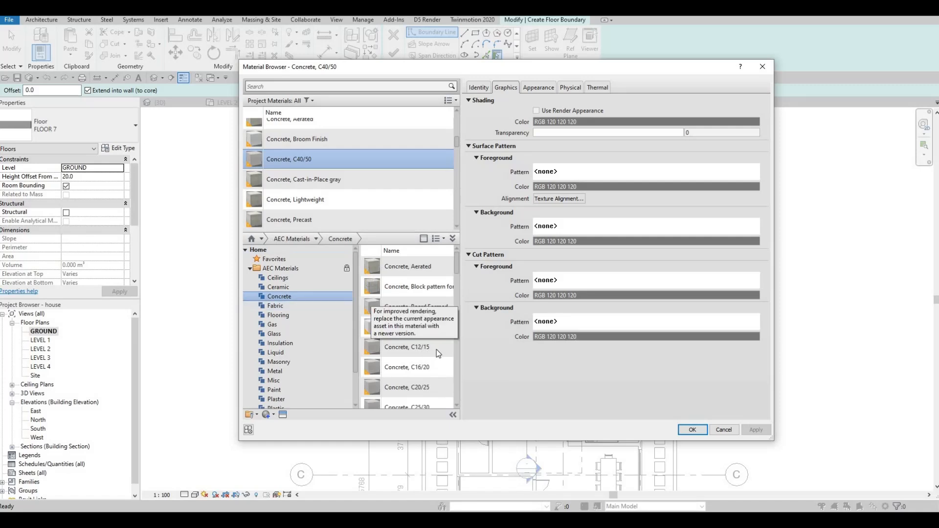
left_click(438, 367)
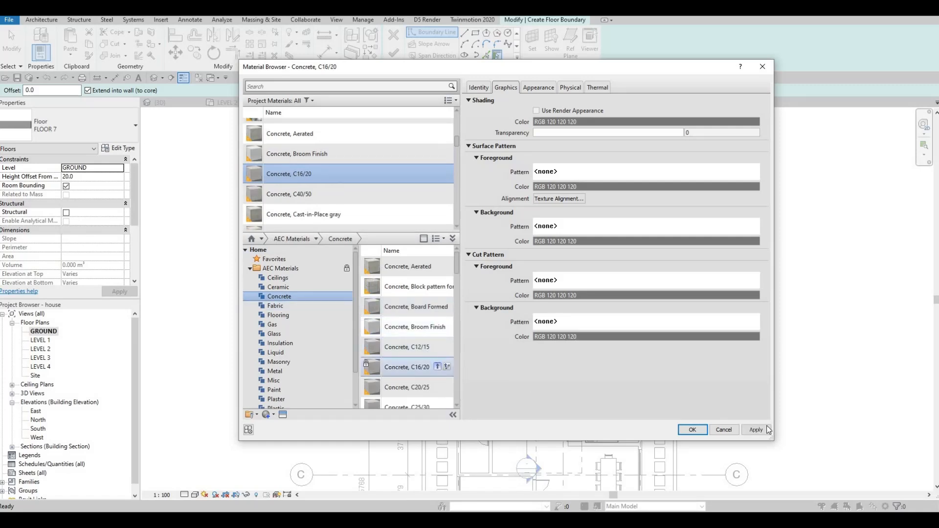
left_click(703, 432)
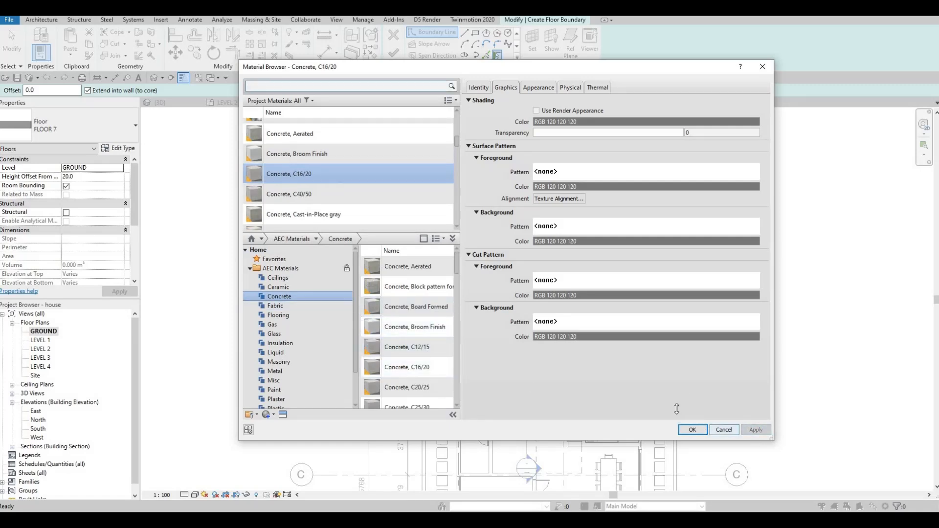
left_click(606, 389)
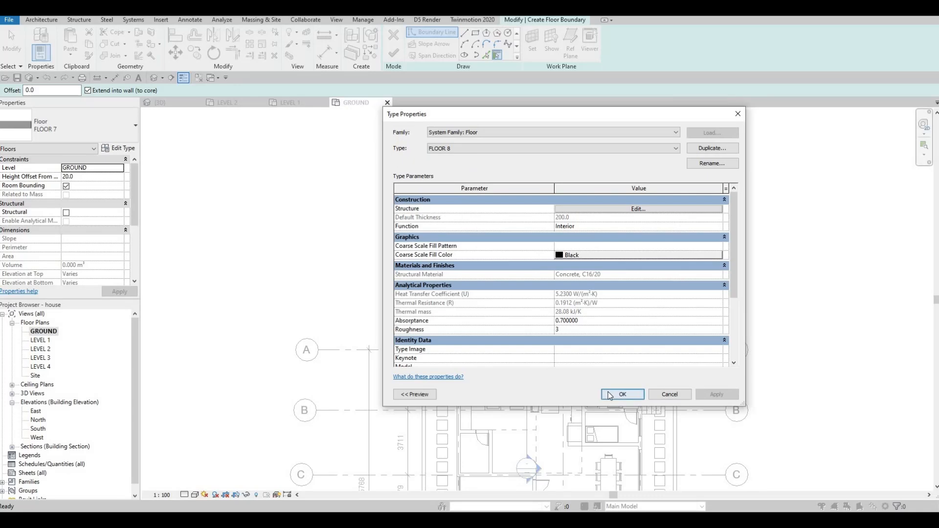
key("Return")
left_click(474, 33)
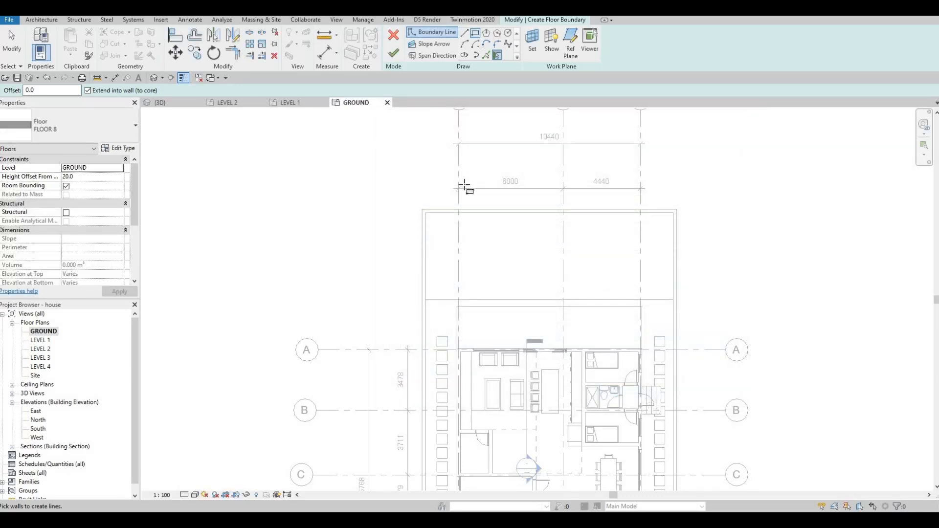
left_click(426, 213)
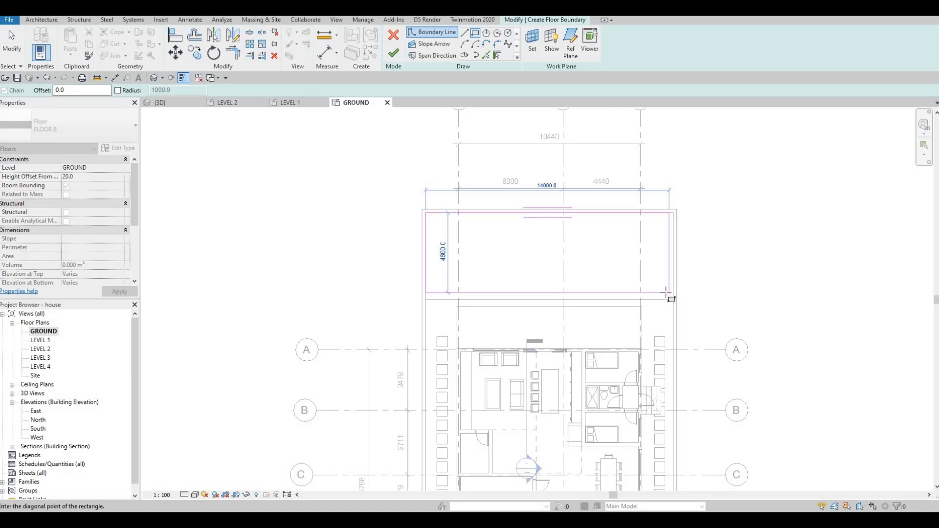
key("Escape")
key("Escape")
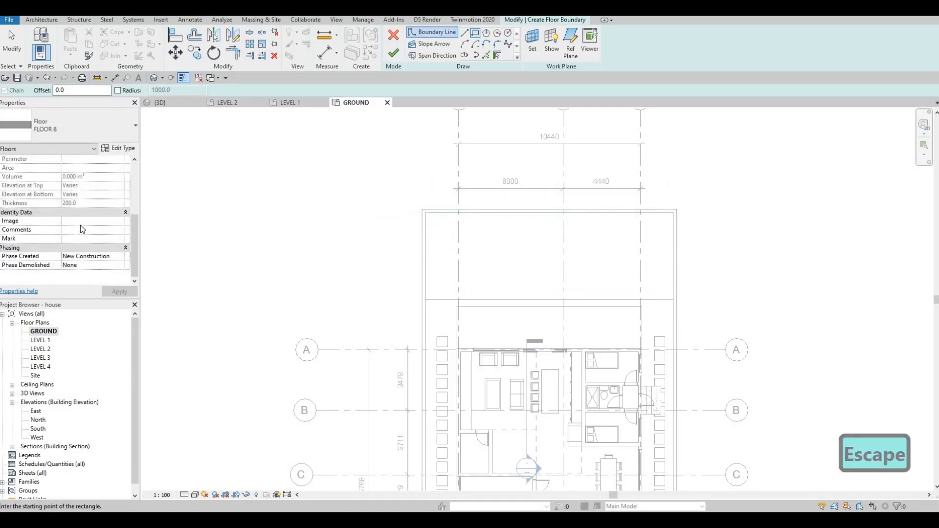
left_click(398, 34)
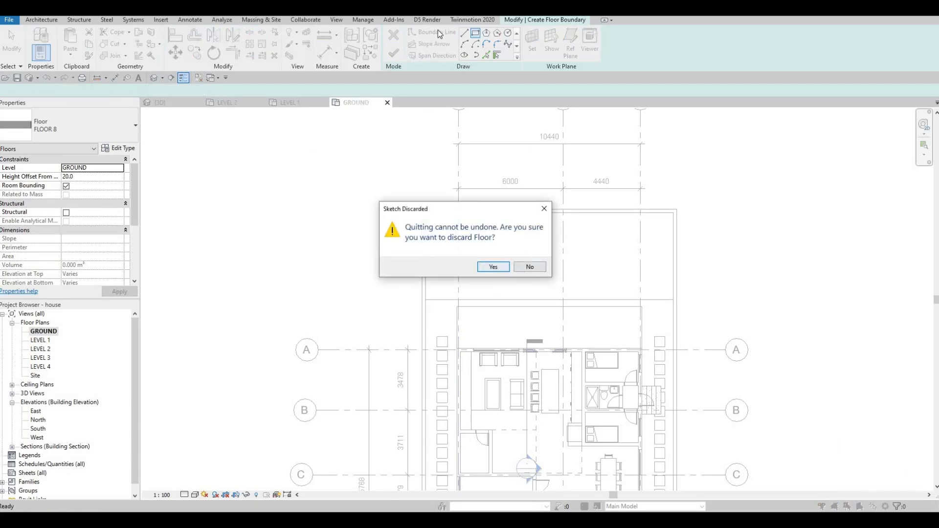
key("Escape")
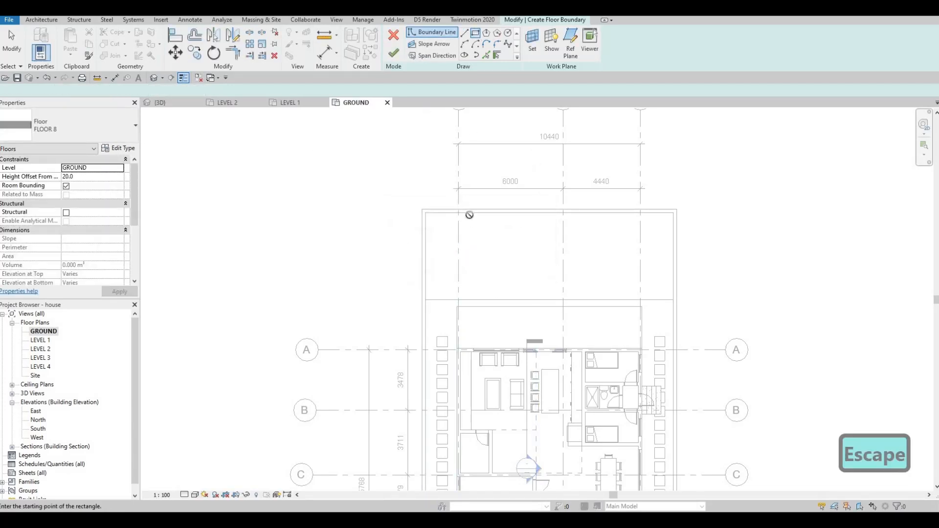
- Sketch a rectangular floor about 7490 by 5000 mm between the rear boundary wall and the paving, and finish it without attaching walls
left_click(469, 215)
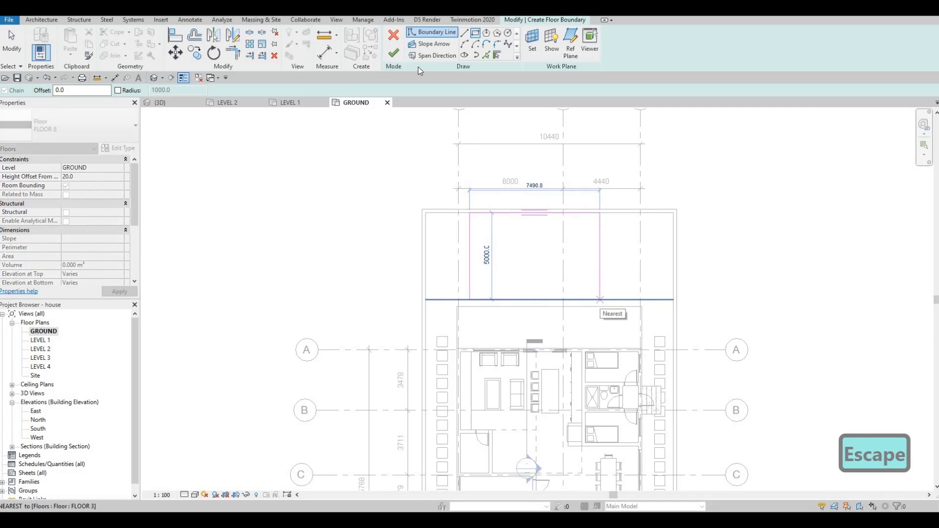
key("Escape")
left_click(393, 52)
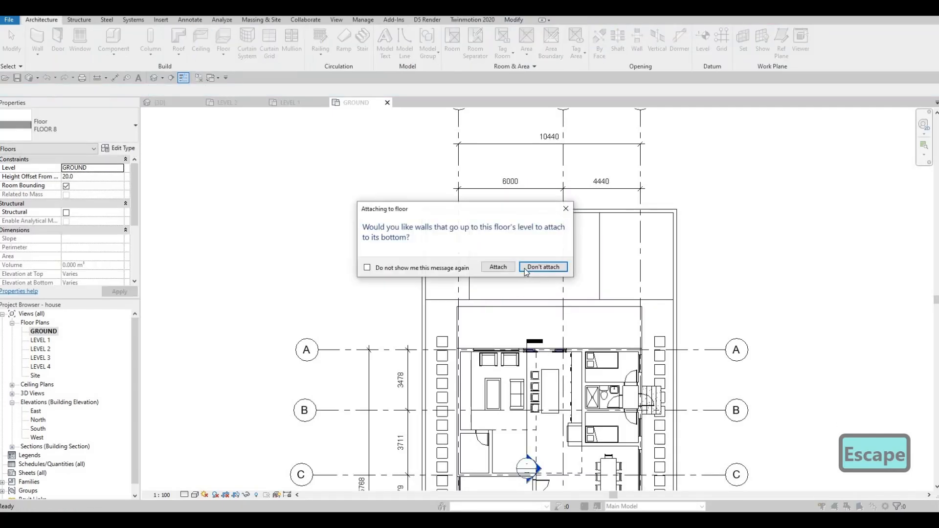
key("Escape")
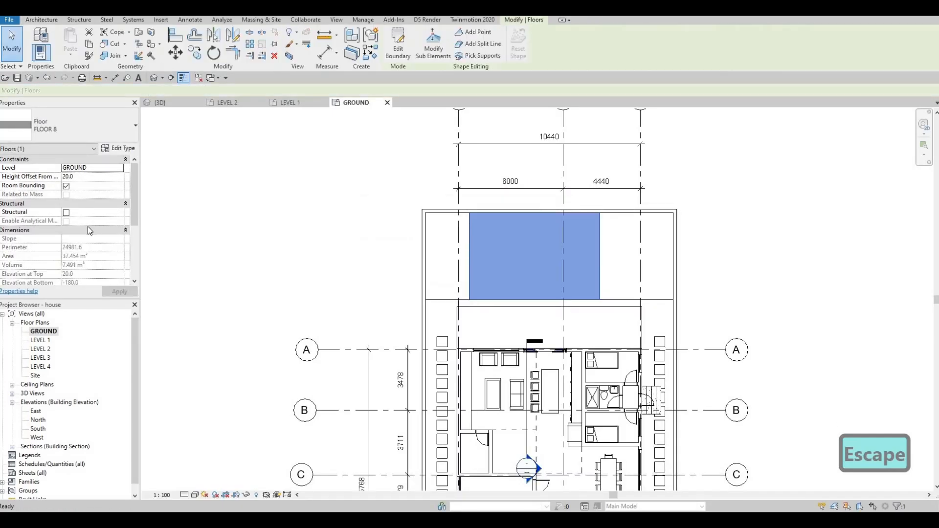
scroll(87, 227, "down", 3)
key("Escape")
- Set the underlay range base level of the GROUND floor plan to GROUND
scroll(88, 229, "down", 3)
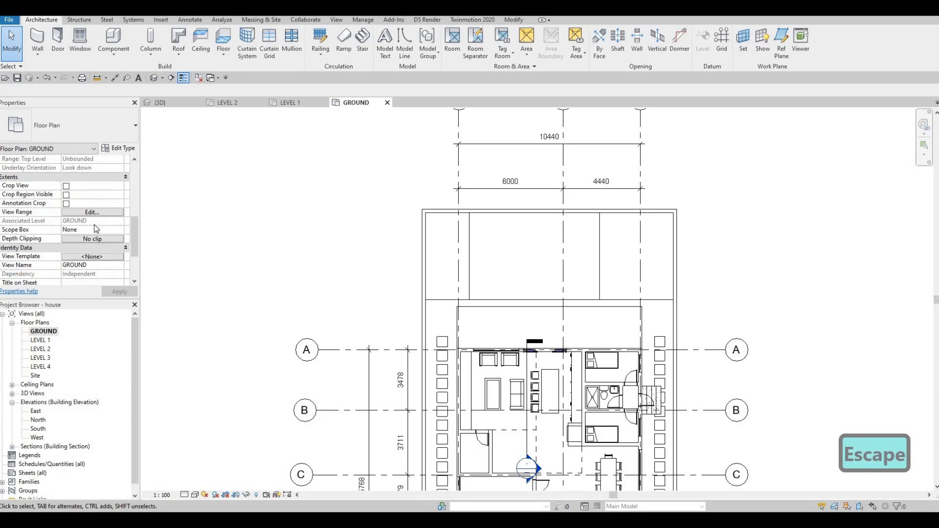
scroll(93, 218, "down", 2)
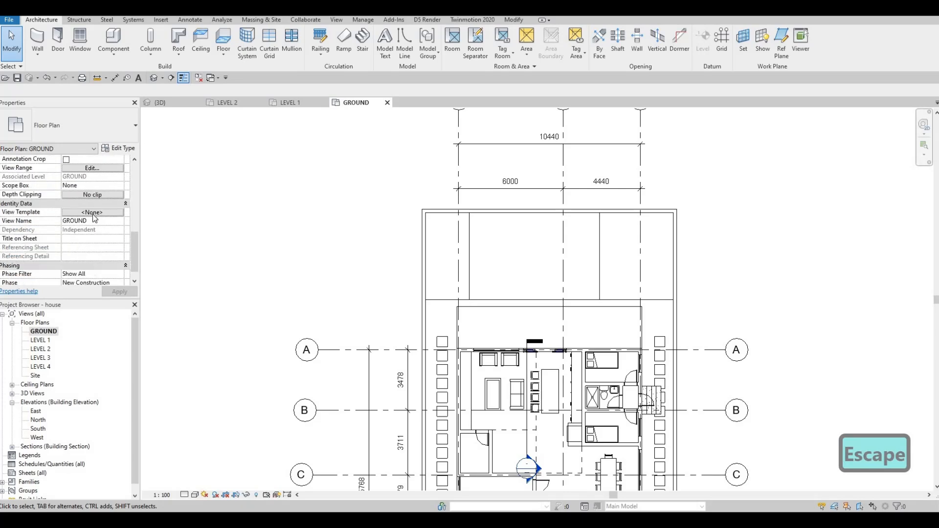
scroll(93, 225, "up", 5)
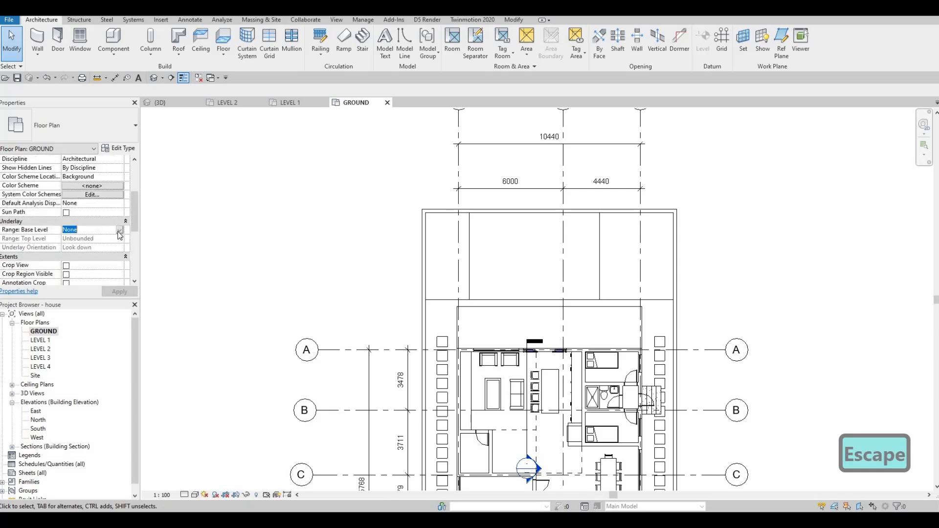
left_click(118, 232)
left_click(99, 247)
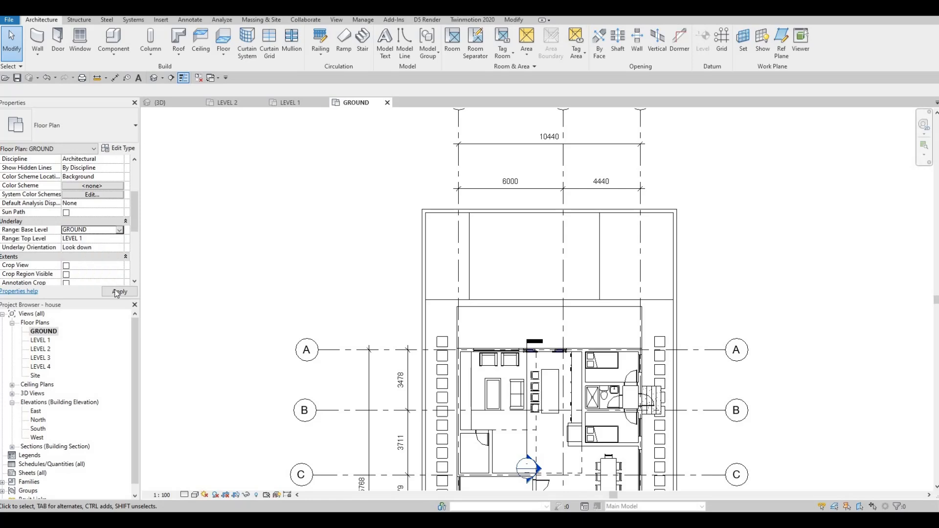
key("Escape")
key("Escape")
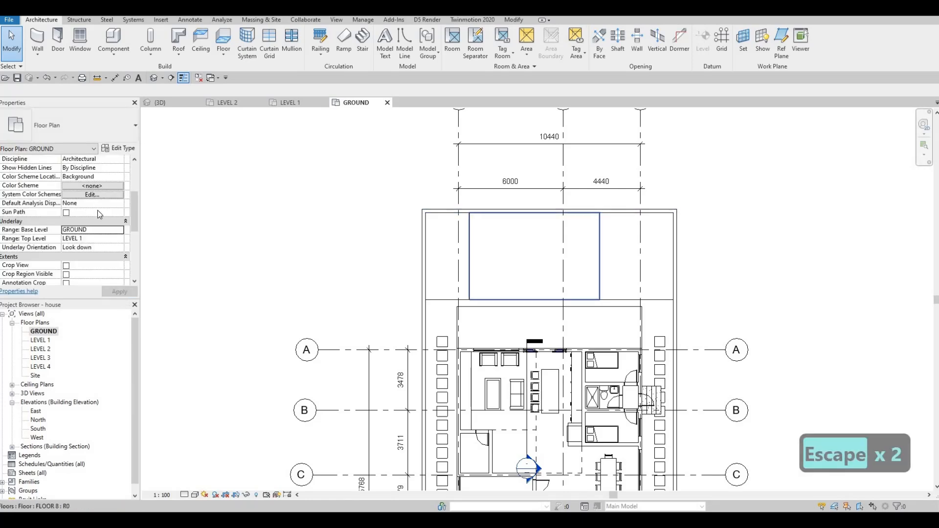
- Set the underlay range top level of the GROUND floor plan to LEVEL 2 and apply it
left_click(120, 232)
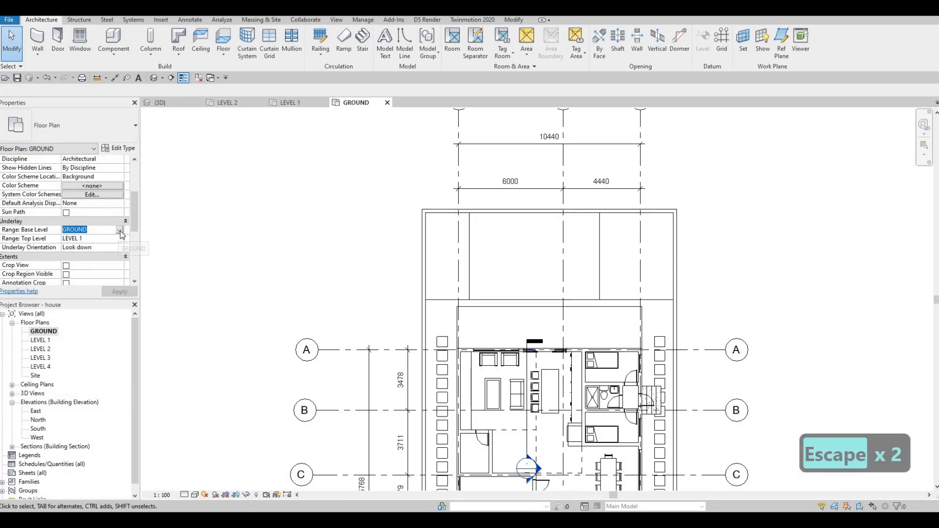
left_click(119, 231)
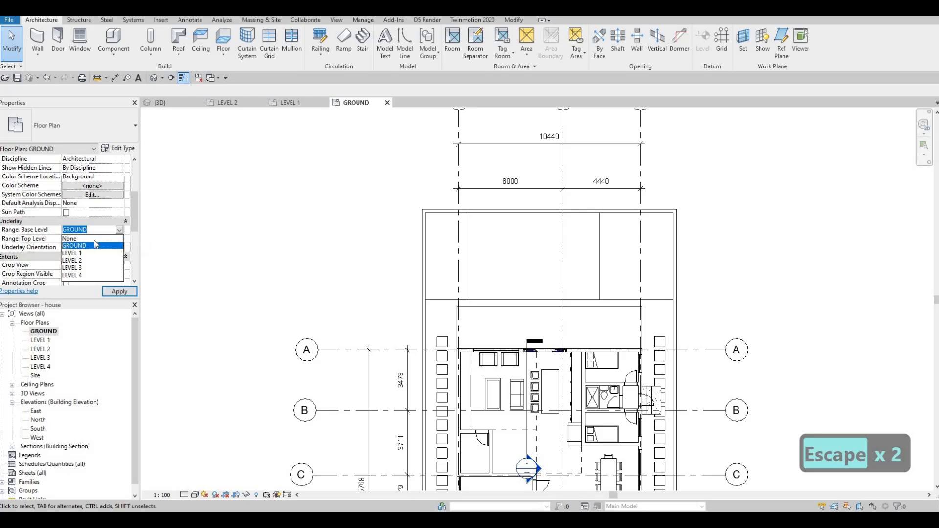
key("Escape")
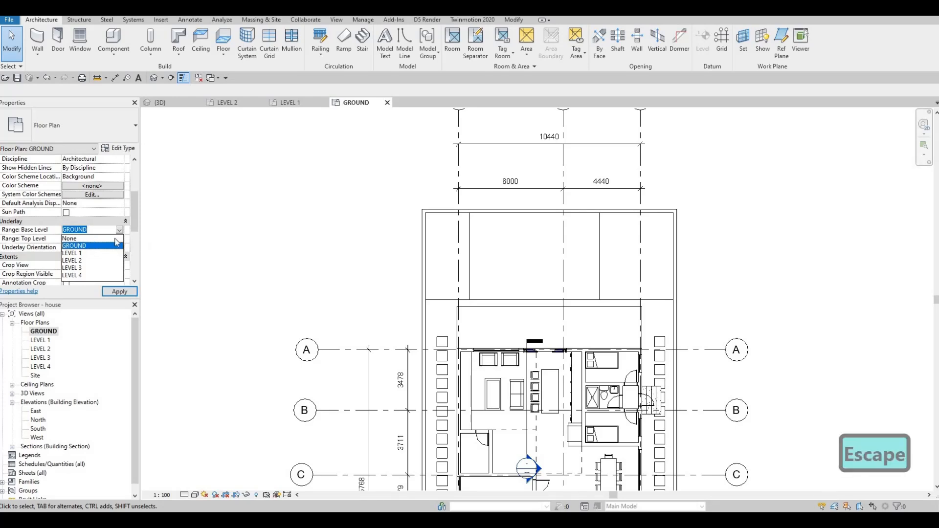
left_click(115, 238)
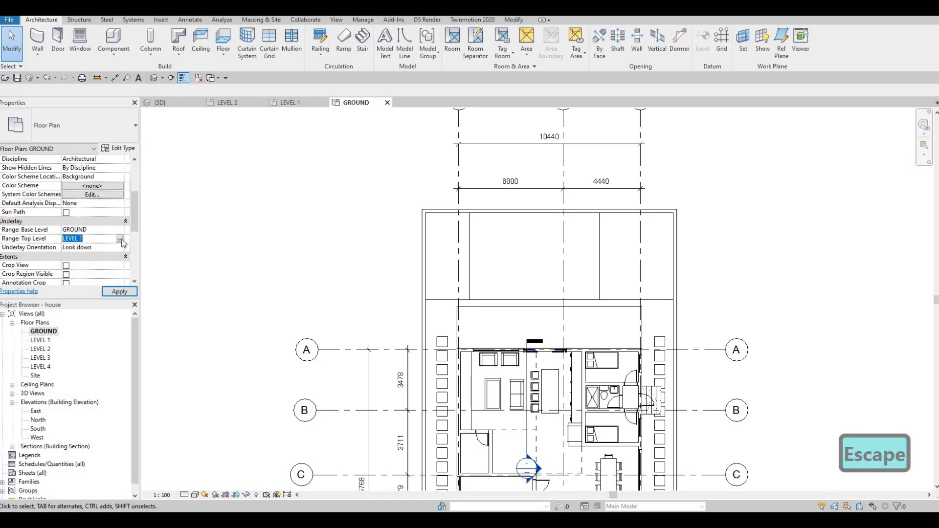
left_click(119, 239)
left_click(93, 263)
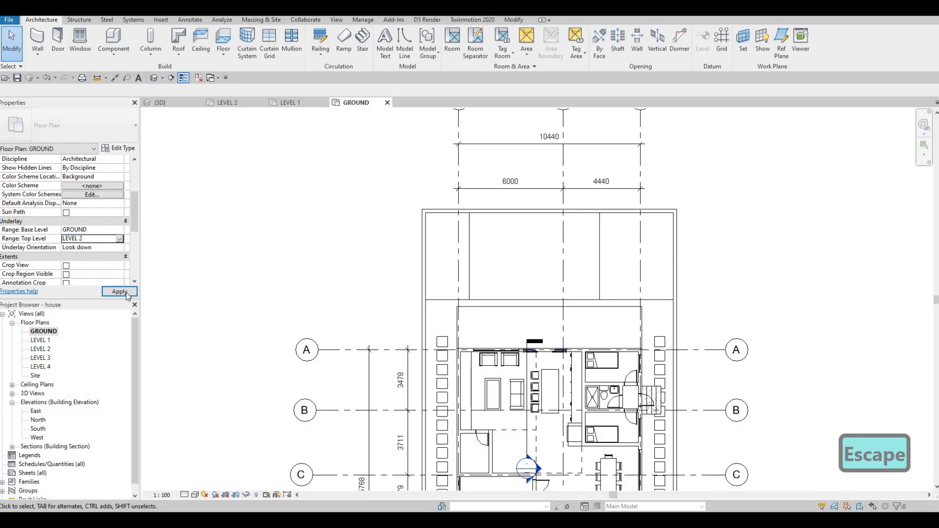
left_click(119, 292)
scroll(624, 242, "up", 2)
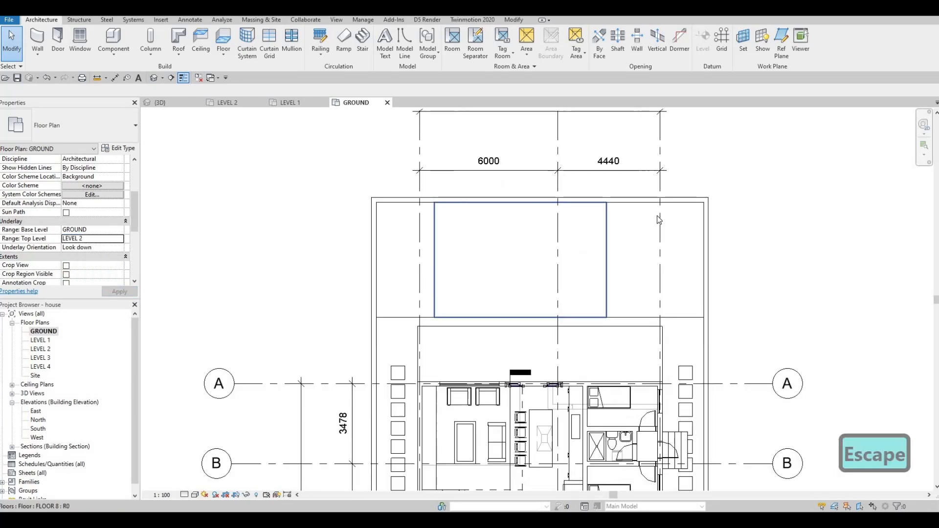
left_click(610, 212)
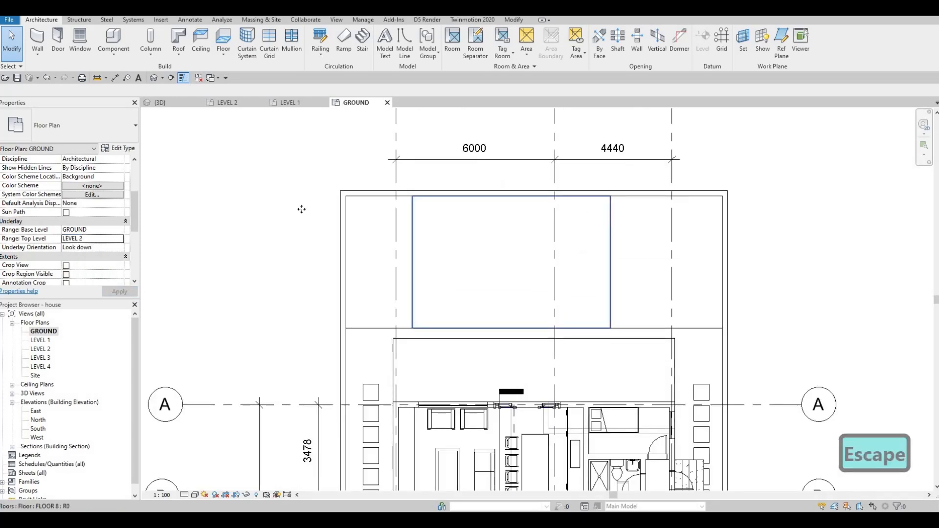
key("Escape")
- Set the GROUND plan's view range so the view depth is Level Below with an offset of -3000
left_click(92, 221)
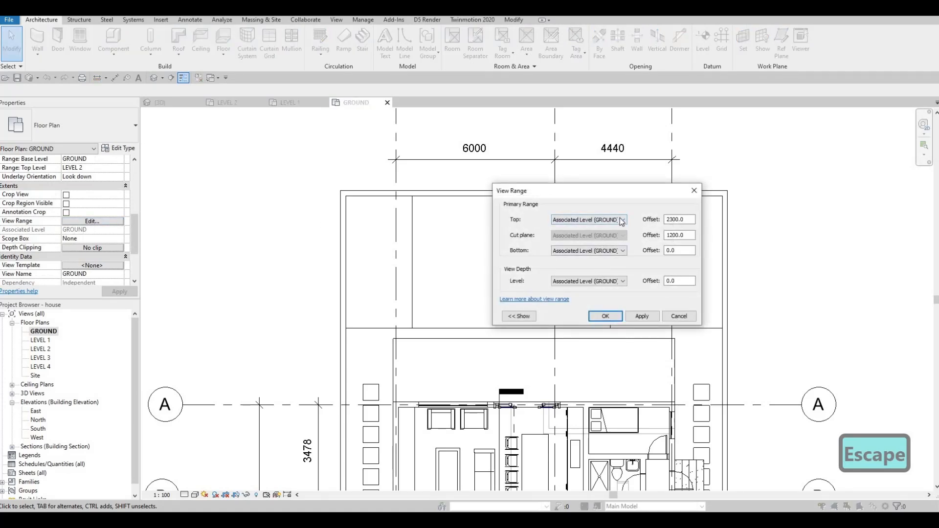
left_click(606, 282)
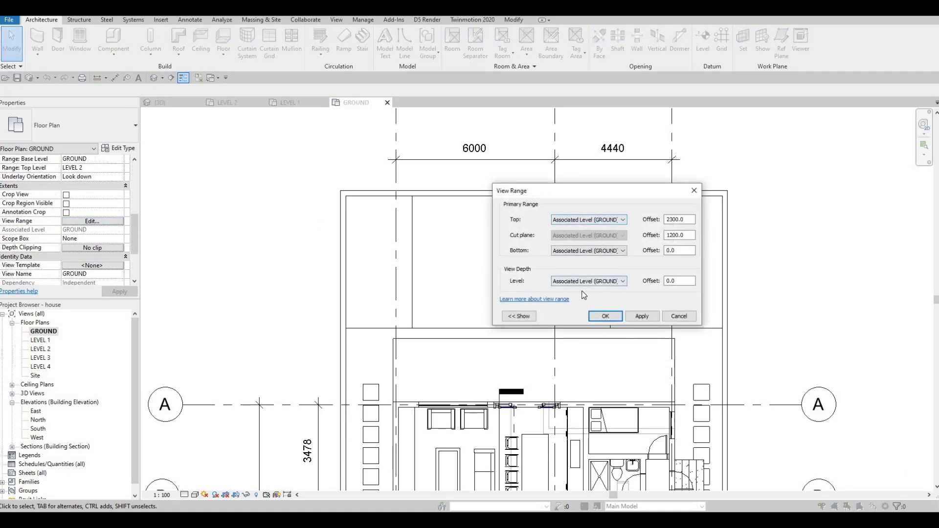
left_click(570, 296)
left_click(641, 316)
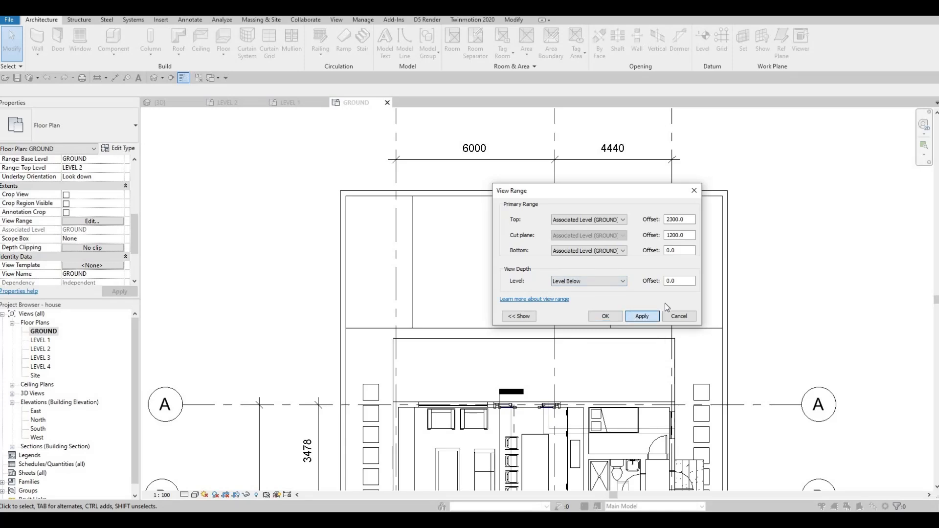
left_click_drag(681, 282, 596, 279)
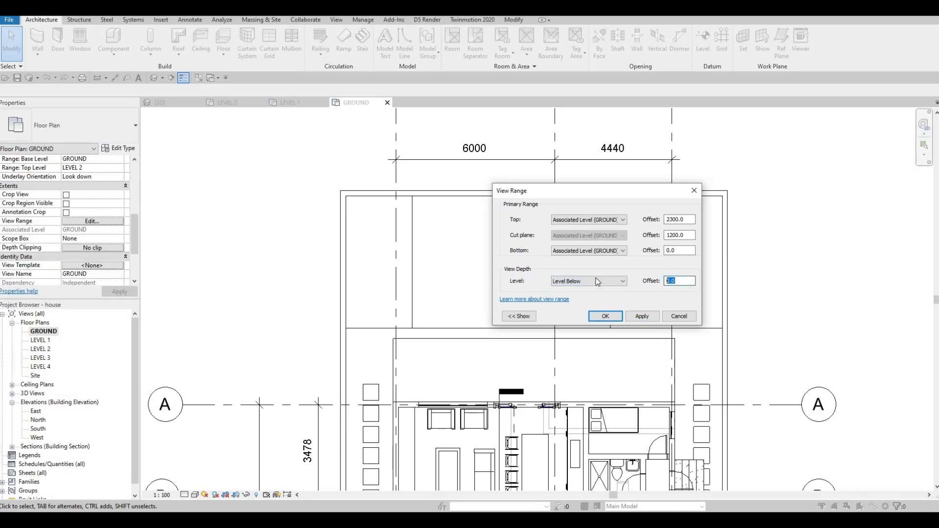
type("-200")
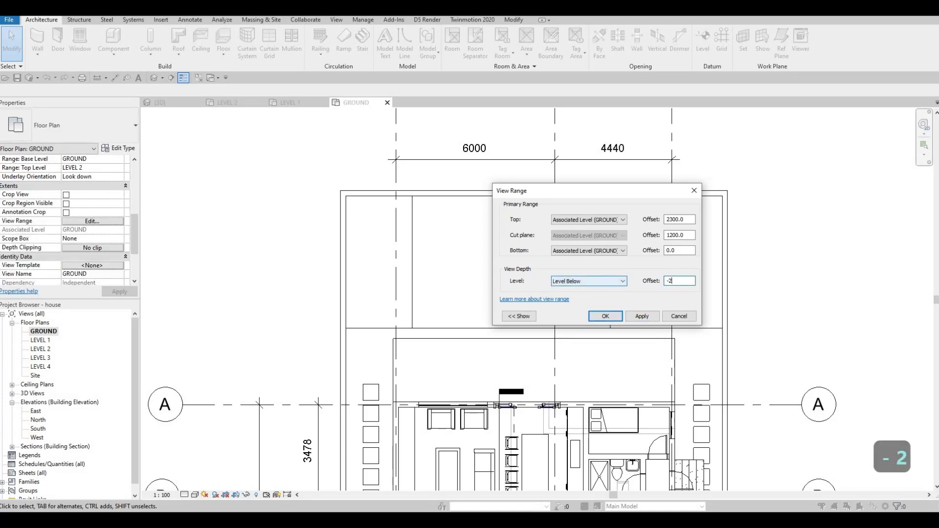
key("BackSpace")
key("BackSpace")
key("BackSpace")
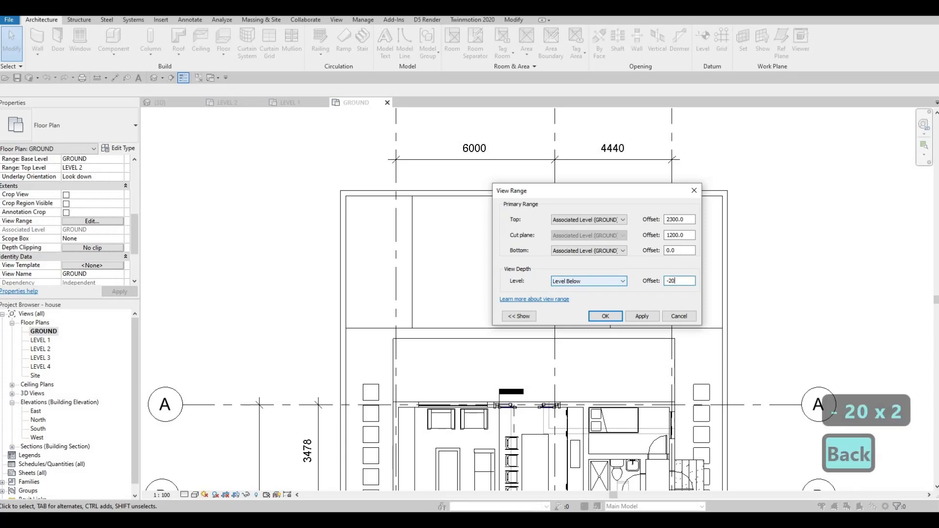
type("3000")
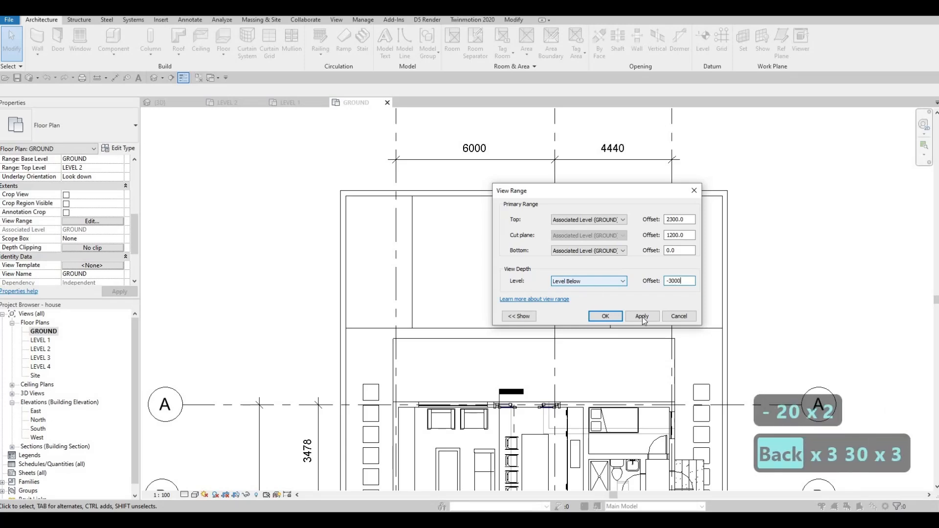
left_click(605, 316)
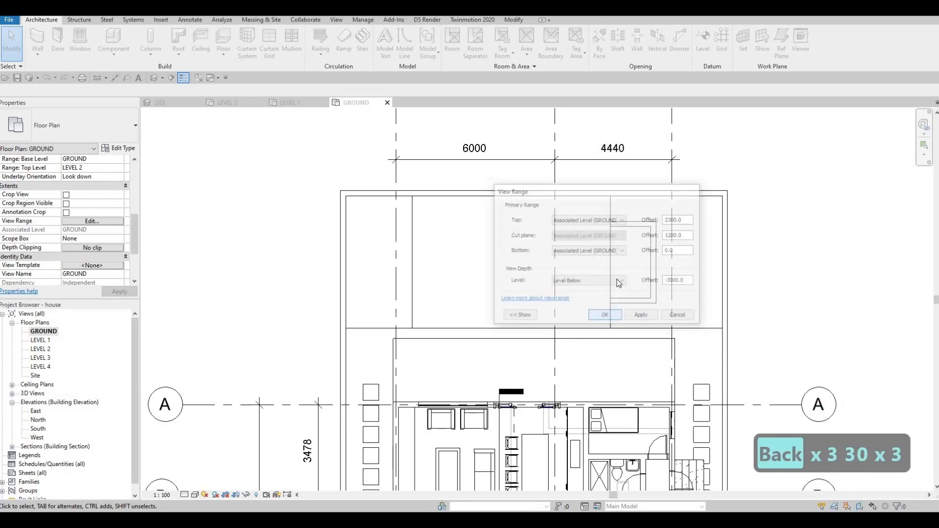
key("Escape")
- Edit the boundary of the FLOOR 8 slab and stretch its two short edges out to the inner faces of the side boundary walls
left_click(615, 240)
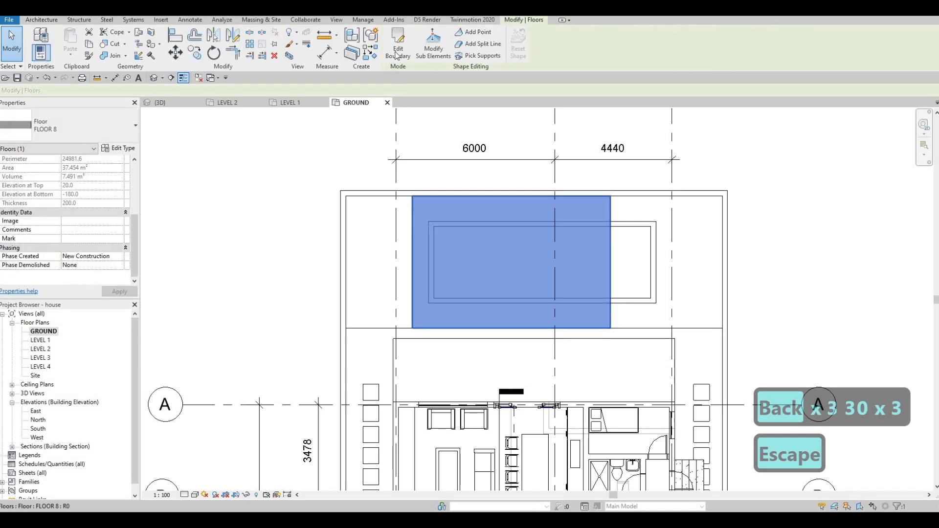
left_click(398, 48)
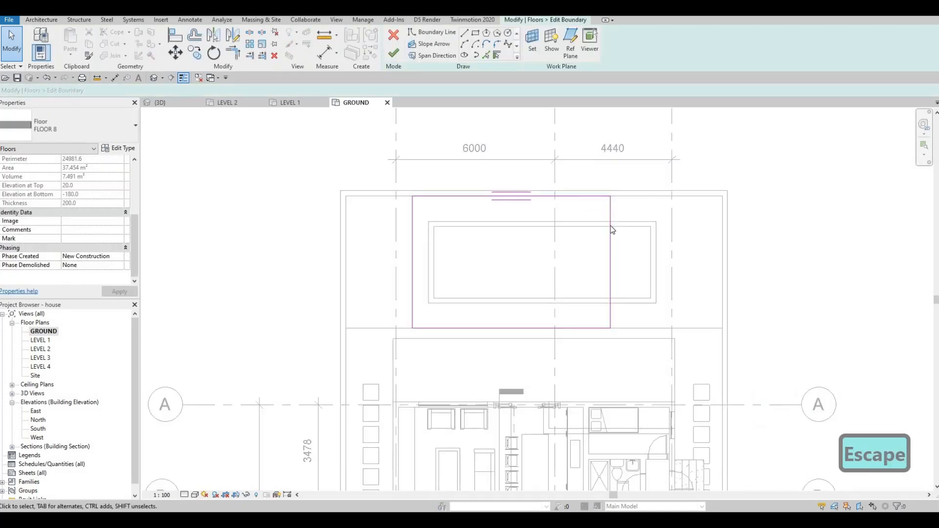
left_click_drag(610, 219, 723, 219)
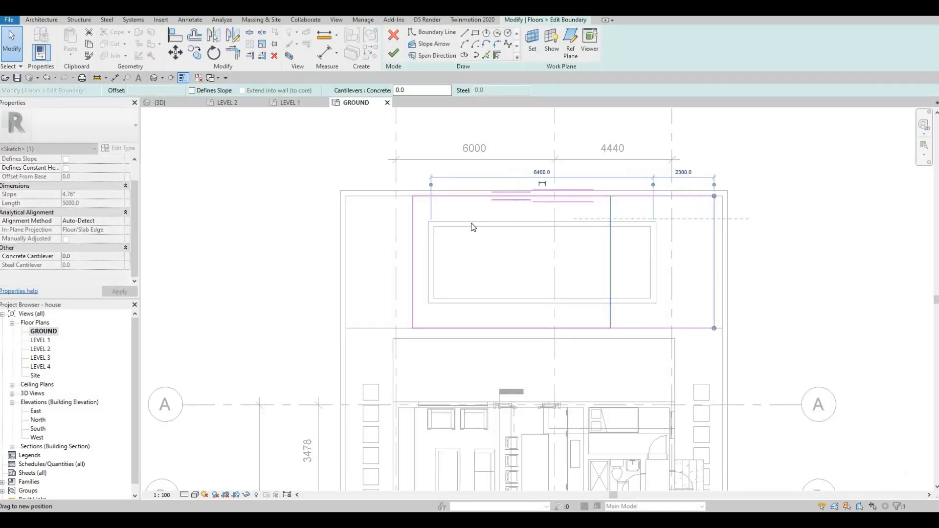
left_click_drag(409, 214, 346, 212)
- Sketch a rectangular opening along the outer faces of the pool walls in the floor boundary and finish the edit
left_click(475, 34)
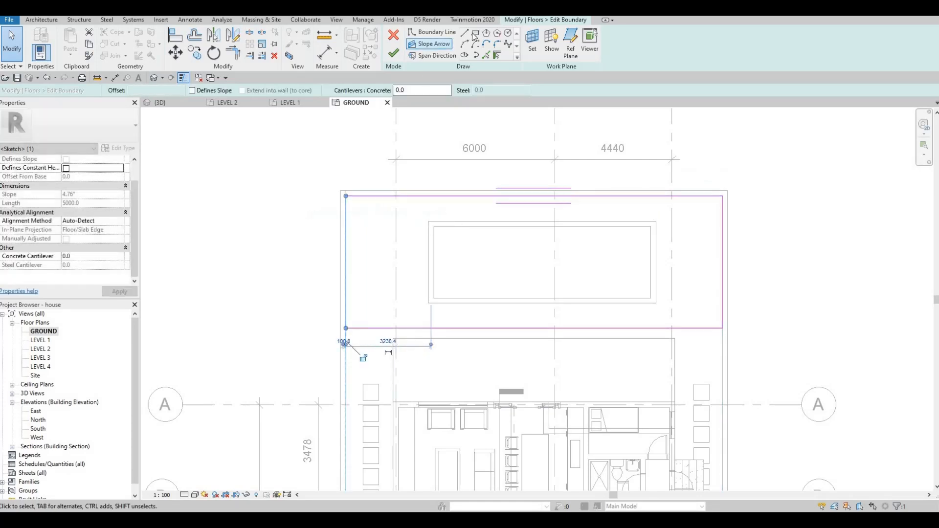
left_click(429, 222)
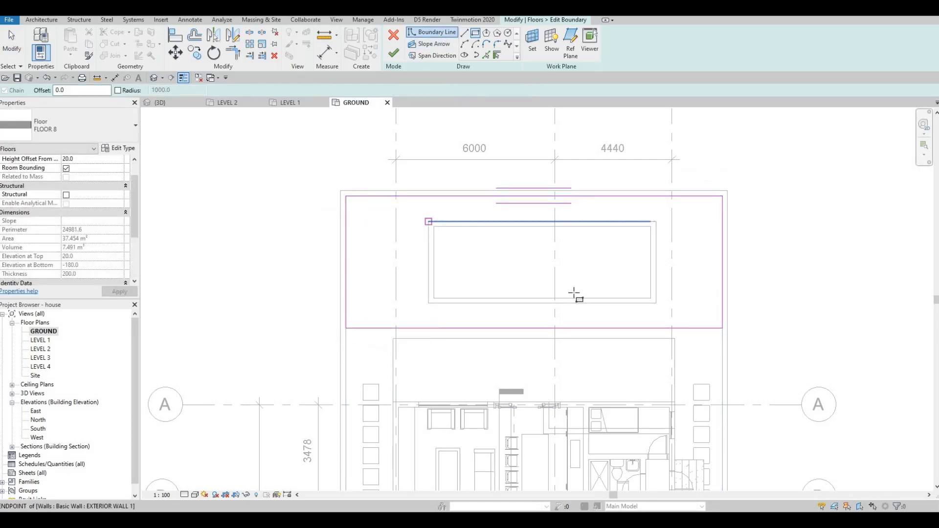
left_click(656, 299)
key("Escape")
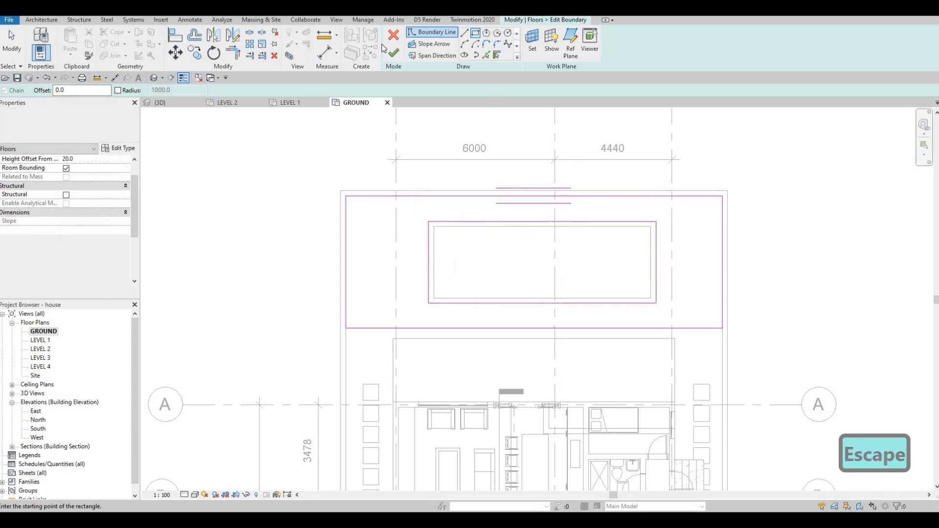
key("Escape")
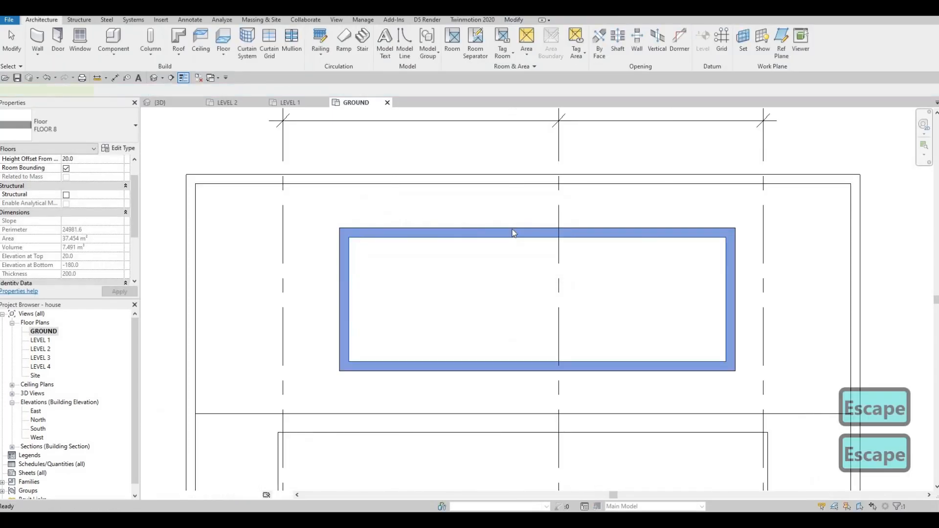
- Select the four connected pool walls and set the structure layer thickness of their EXTERIOR WALL 1 type to 100 mm
left_click(506, 229)
key("Escape")
left_click(506, 230)
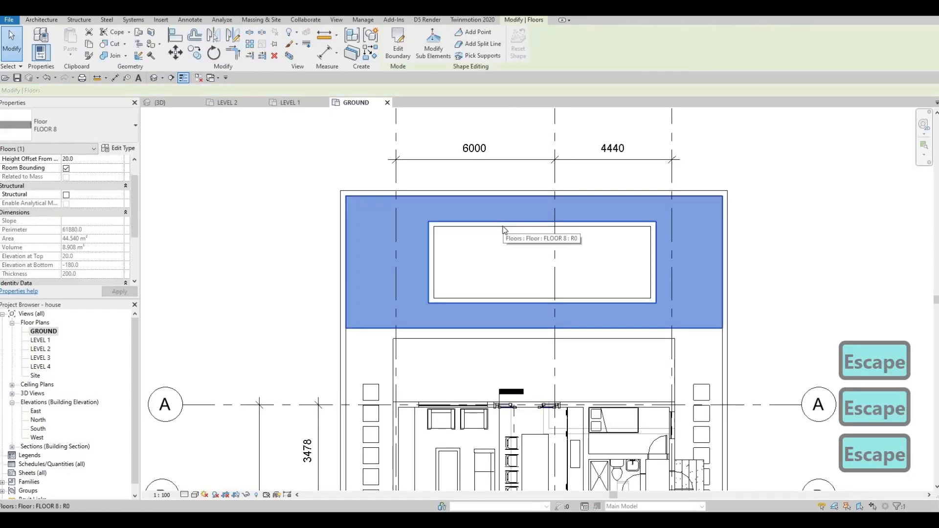
key("Escape")
key("Tab")
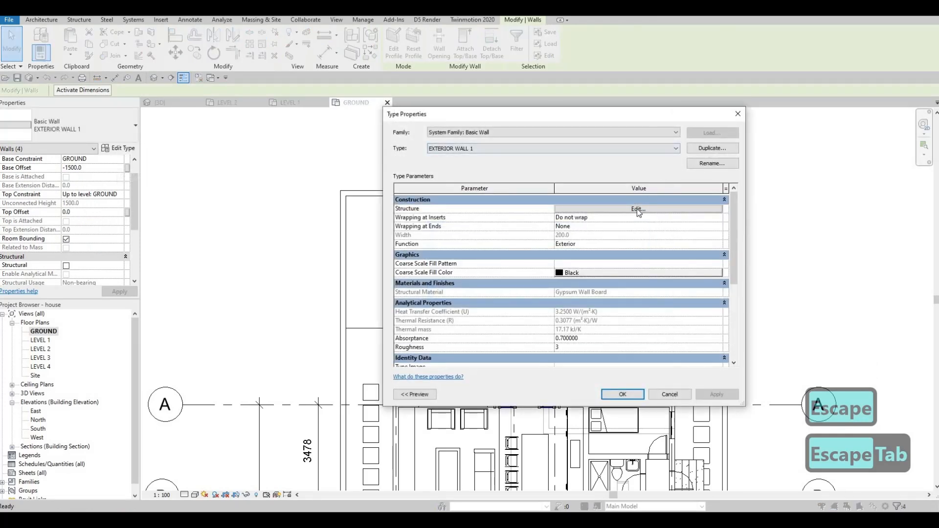
left_click(627, 213)
left_click(594, 208)
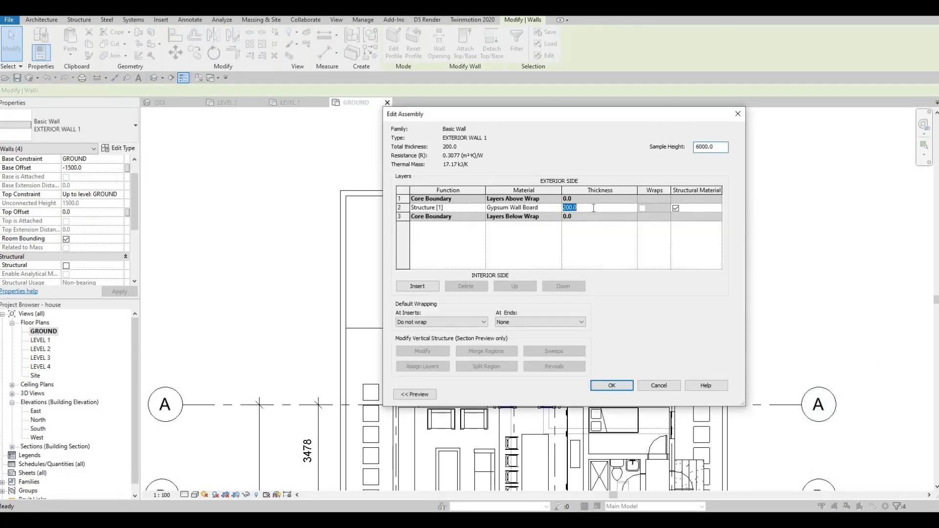
type("100")
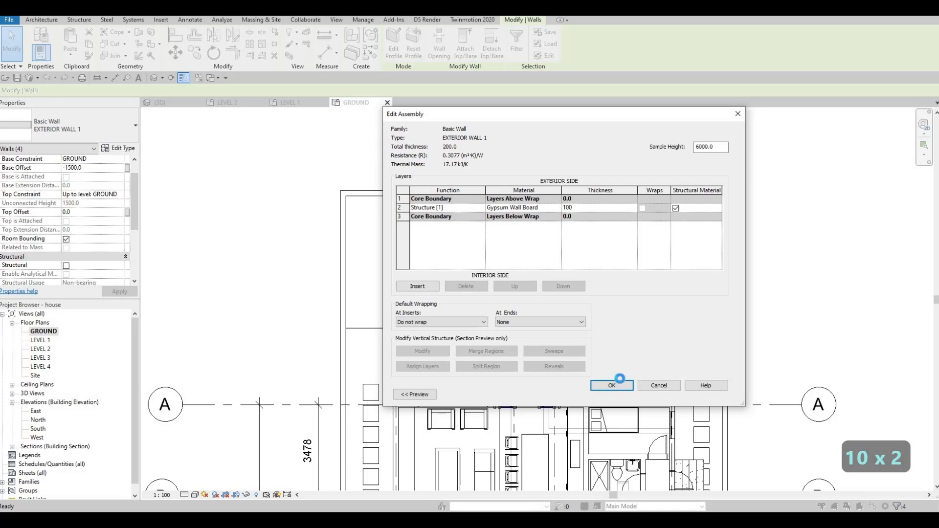
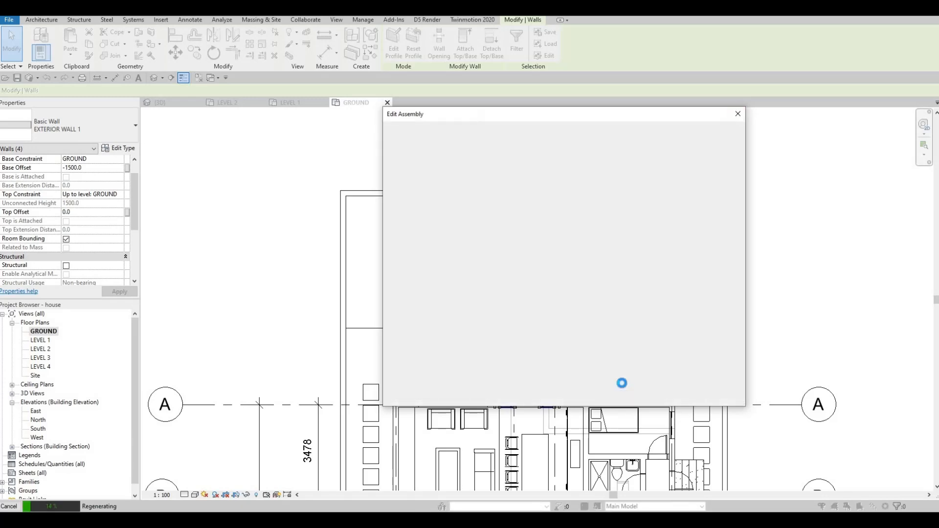
key("F1")
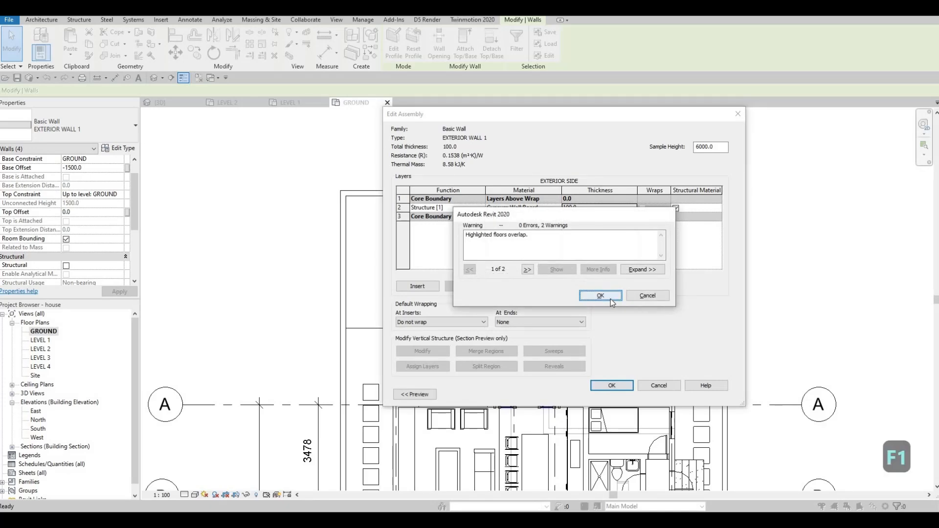
key("Return")
left_click(612, 385)
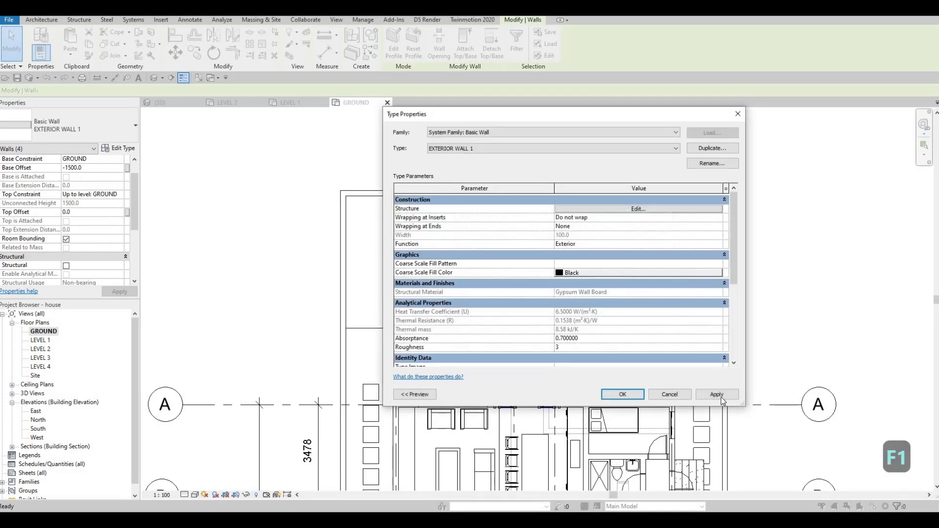
- Apply the type property changes of the EXTERIOR WALL 1 pool walls and close the type settings
left_click(717, 395)
left_click(623, 394)
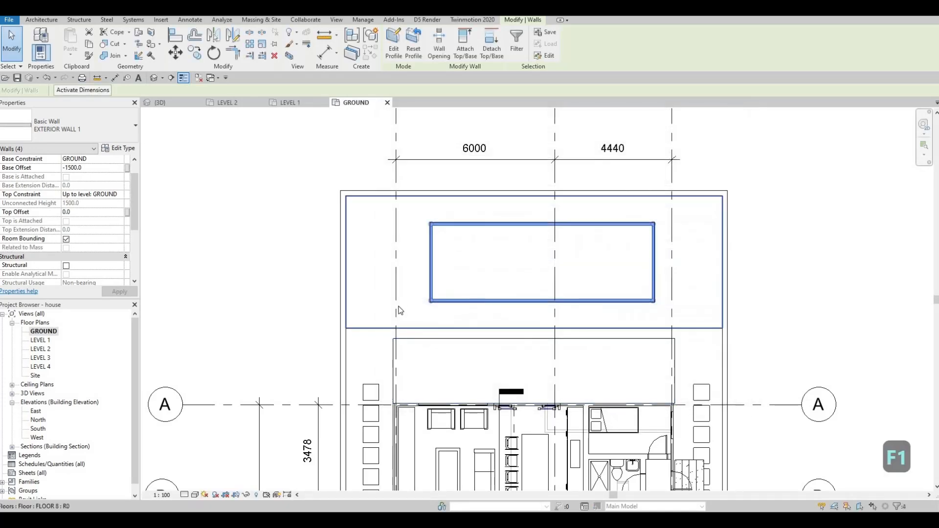
key("Escape")
- Examine the pool deck floor and the adjoining terrace floor, including the FLOOR 5 type's layer structure and material
left_click(633, 286)
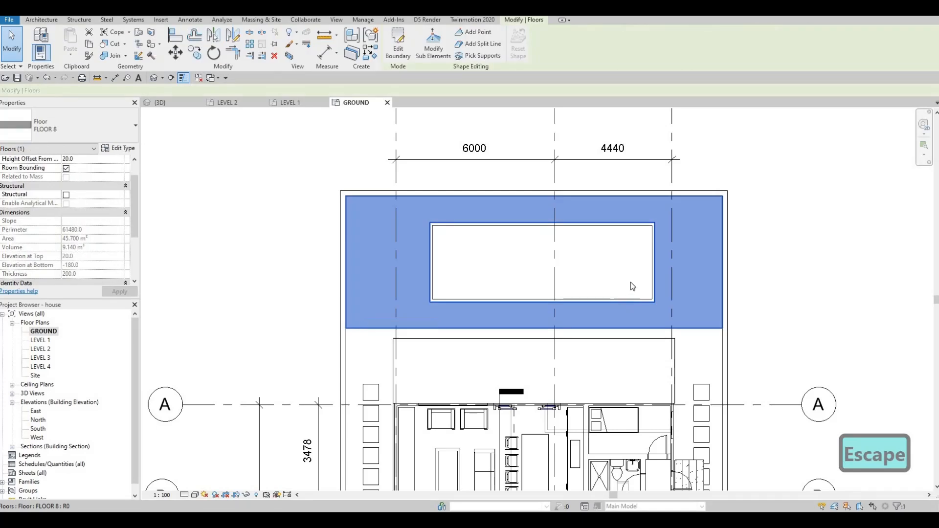
scroll(633, 286, "up", 2)
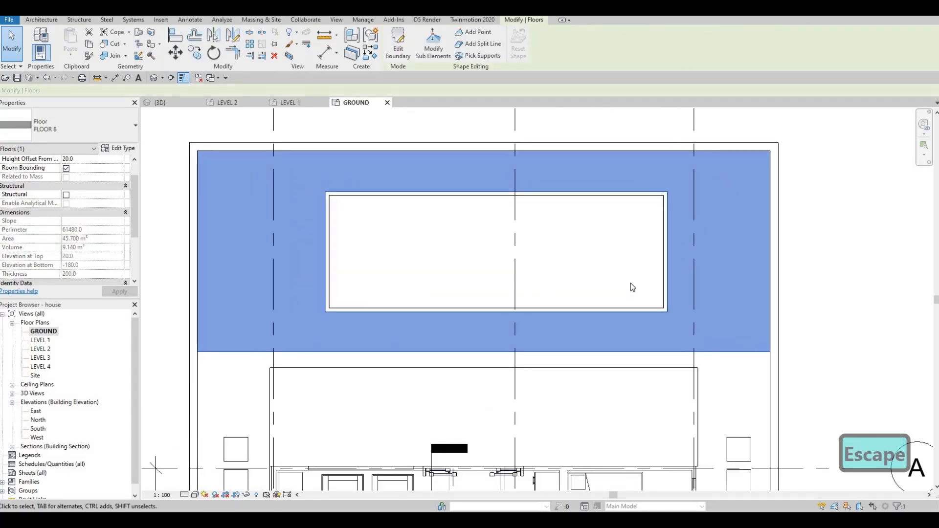
scroll(631, 283, "down", 3)
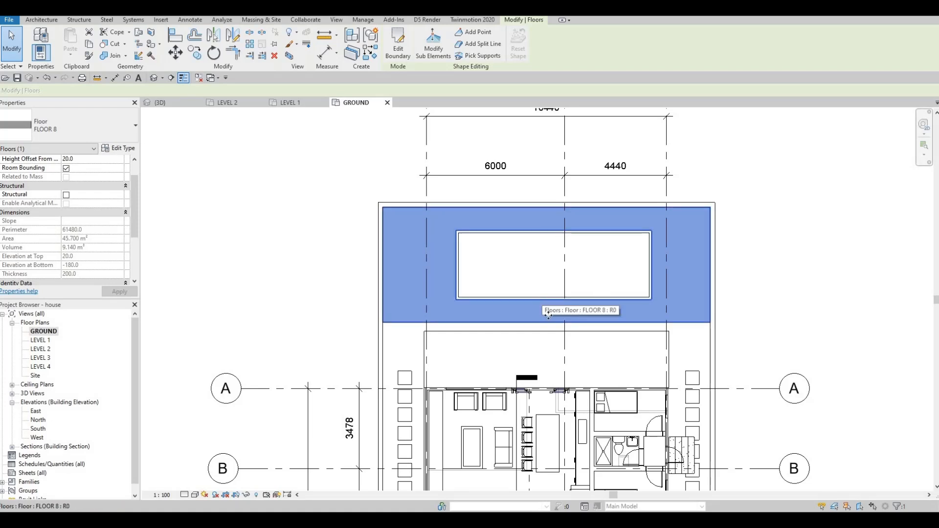
left_click(539, 331)
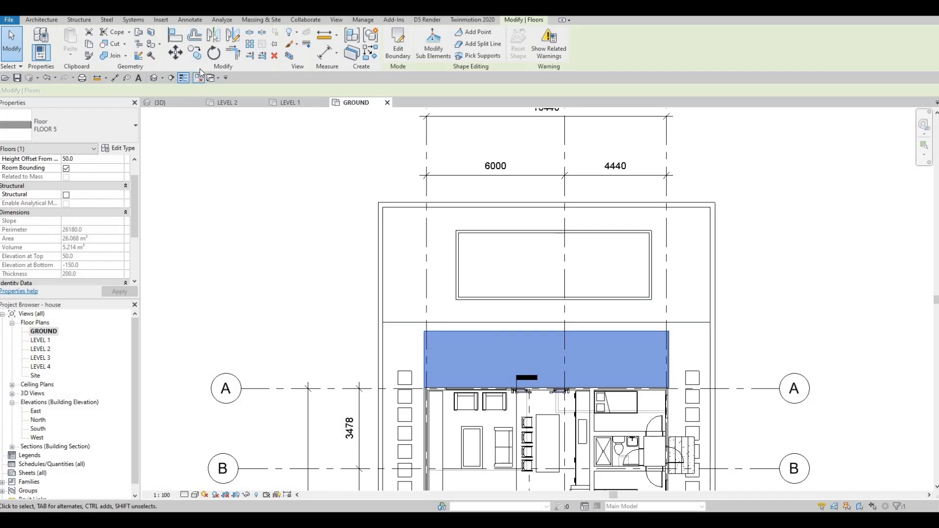
key("Escape")
key("Escape")
left_click(503, 343)
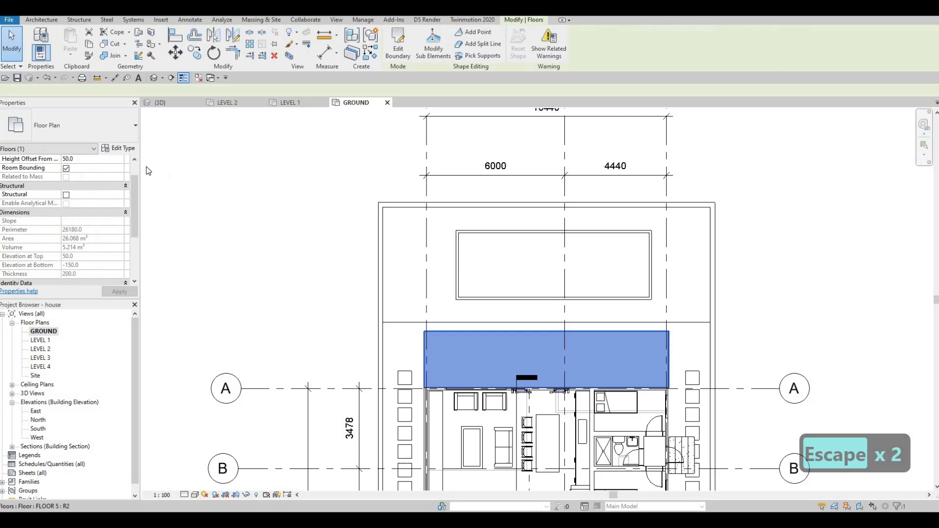
left_click(119, 149)
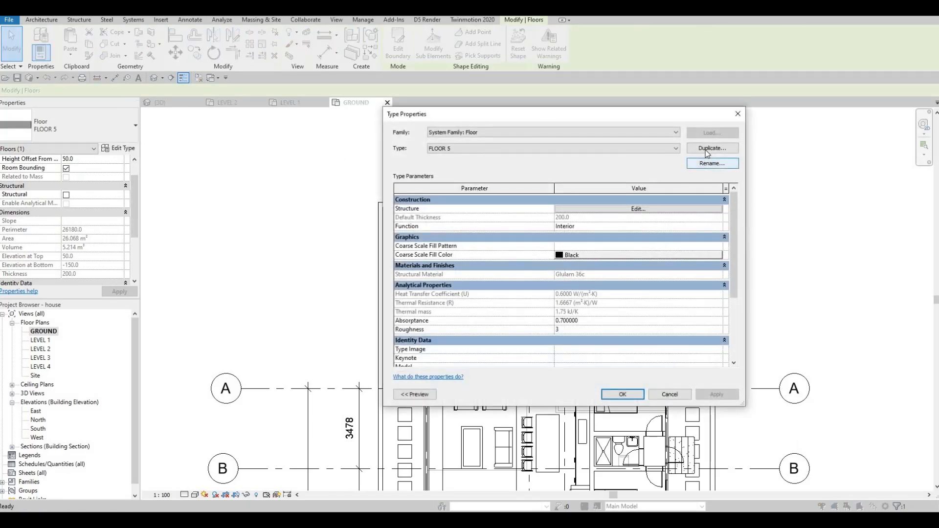
left_click(708, 148)
key("Escape")
left_click(627, 209)
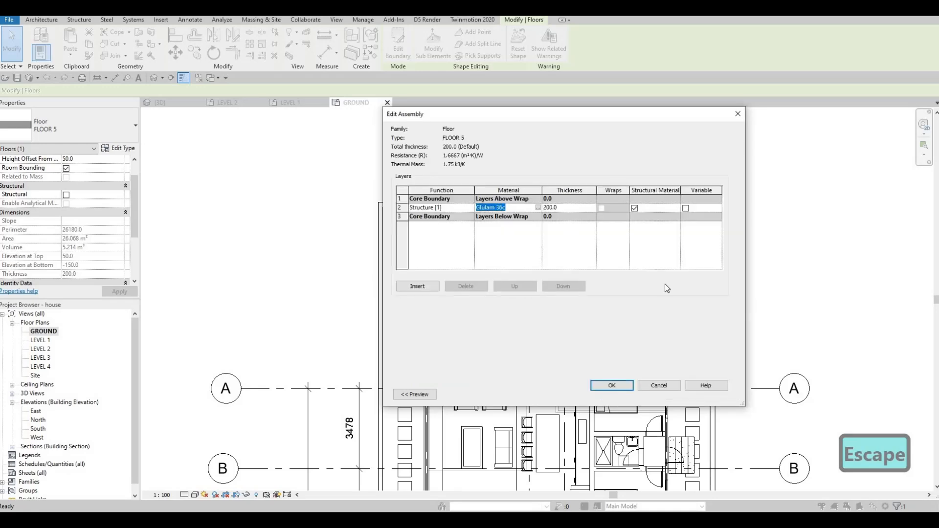
key("ctrl+c")
key("Escape")
key("Escape")
key("Escape")
key("Escape")
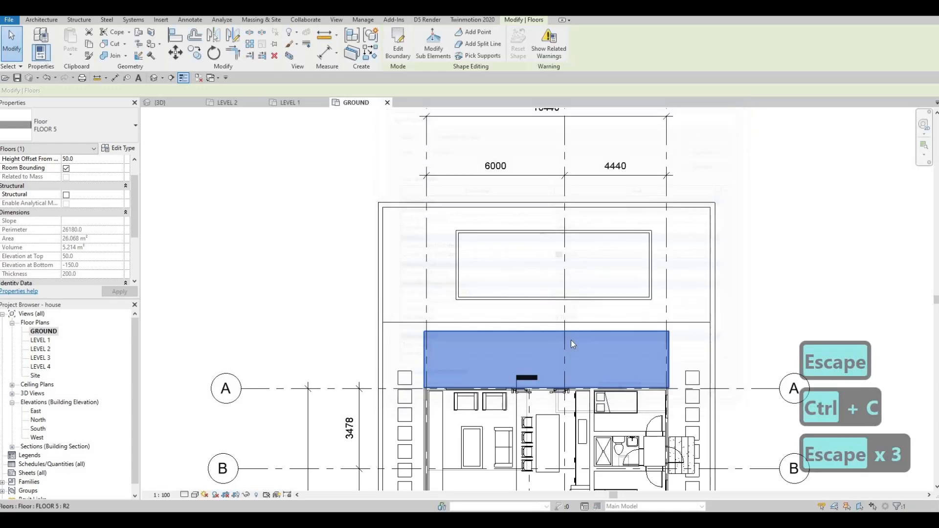
- Edit the FLOOR 8 pool deck's boundary and shift its left outer edge about 880 mm right of the leftmost grid line
left_click(424, 313)
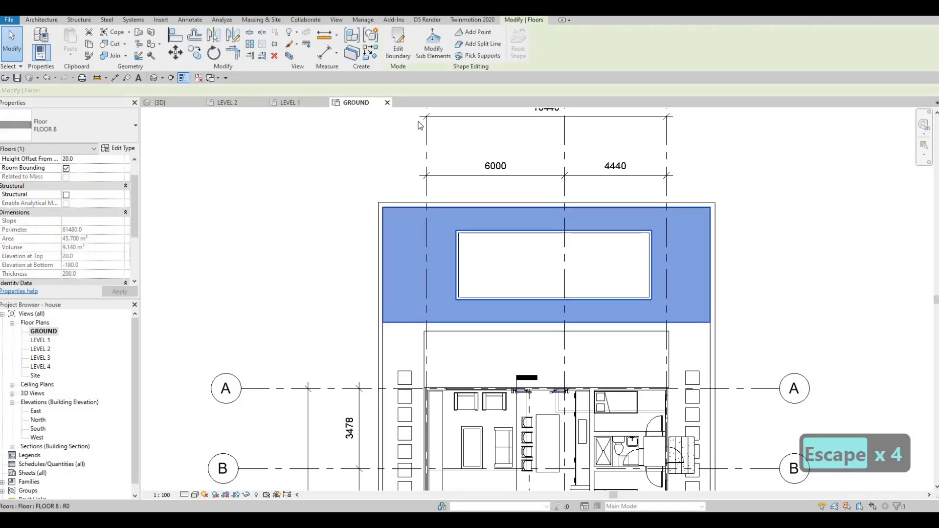
left_click(406, 58)
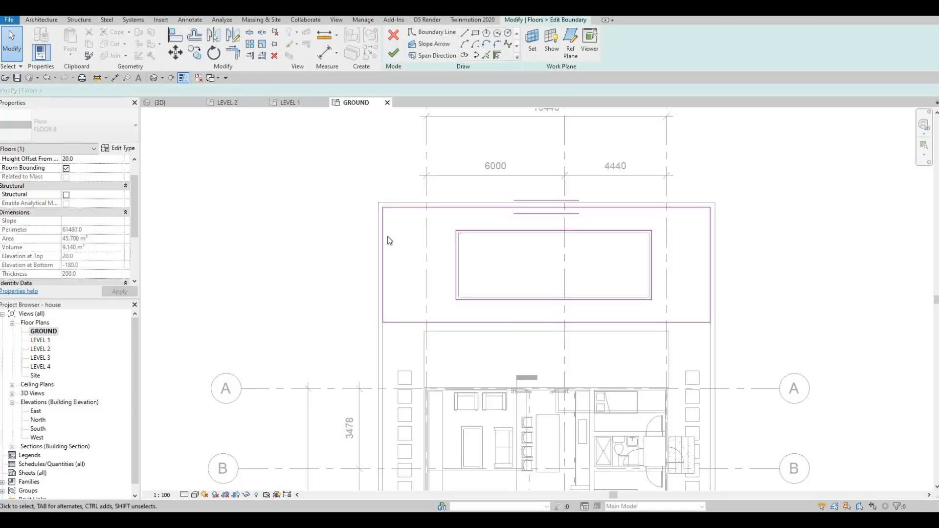
mouse_move(383, 234)
left_mouse_down()
mouse_move(445, 243)
mouse_move(455, 227)
left_mouse_up()
key("Escape")
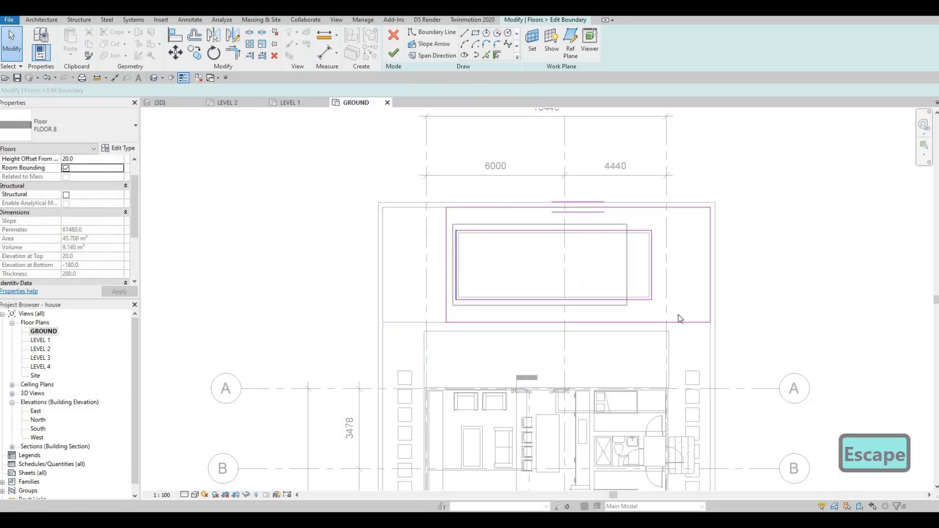
- Shift the four boundary lines of the deck's pool opening to the right, towards the deck's right edge
left_click(683, 320)
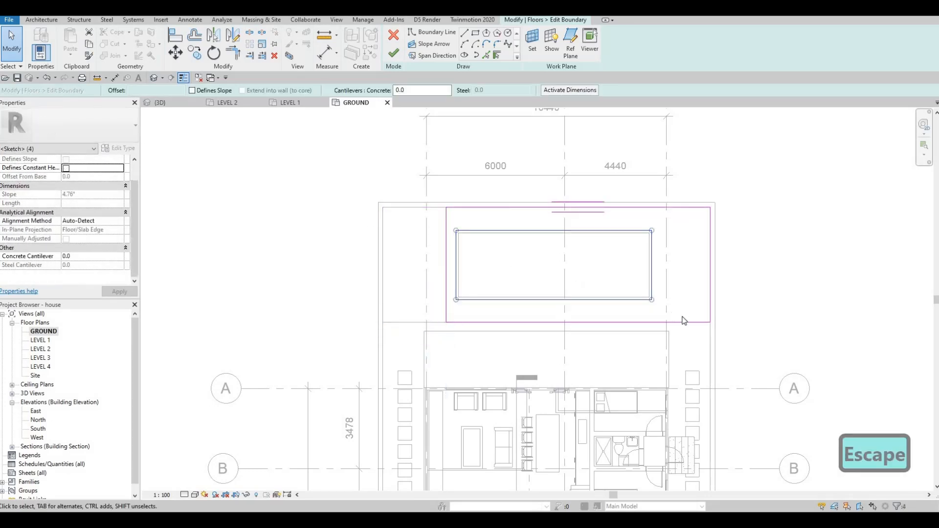
key("Right")
key("Right")
key("Right")
key("Right")
key("Right")
key("Right")
key("Right")
key("Right")
key("Right")
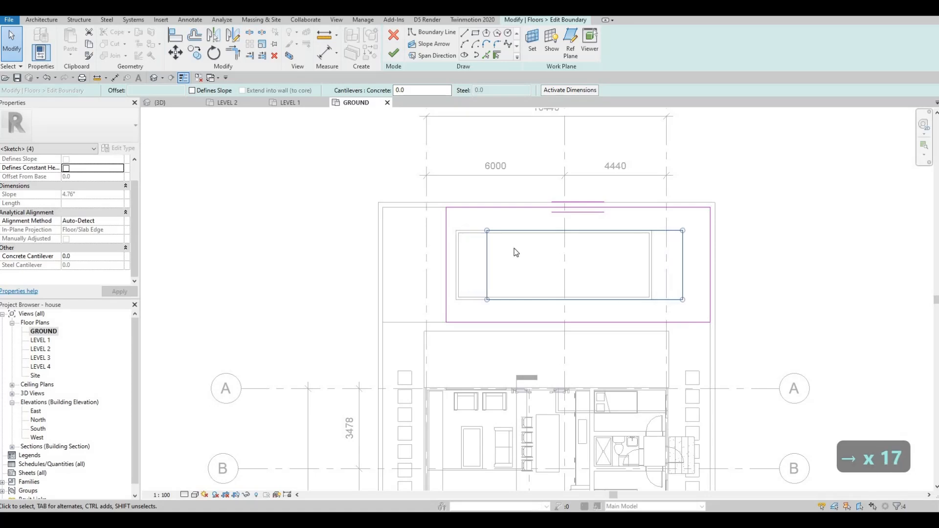
key("Escape")
- Shift the deck's left edge to about 640 mm from the pool opening and finish the boundary without attaching the walls
left_click(447, 230)
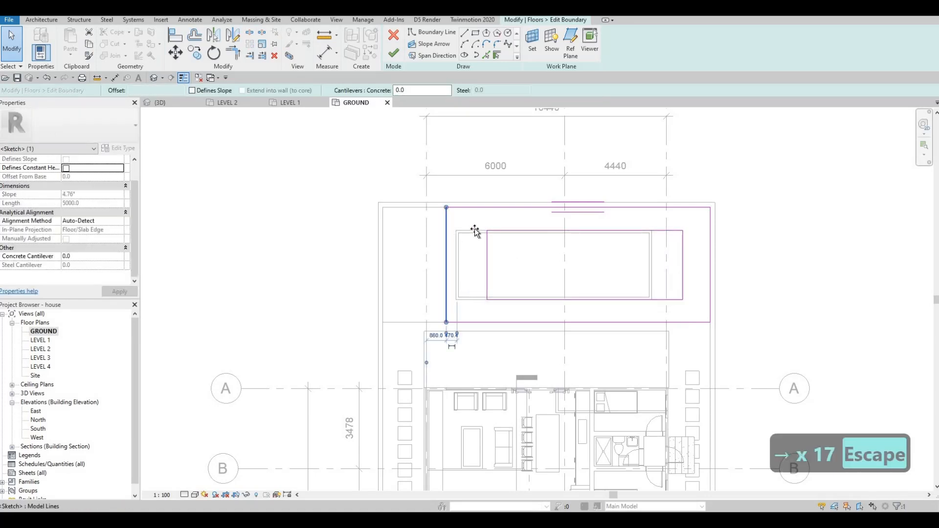
left_click_drag(447, 230, 472, 228)
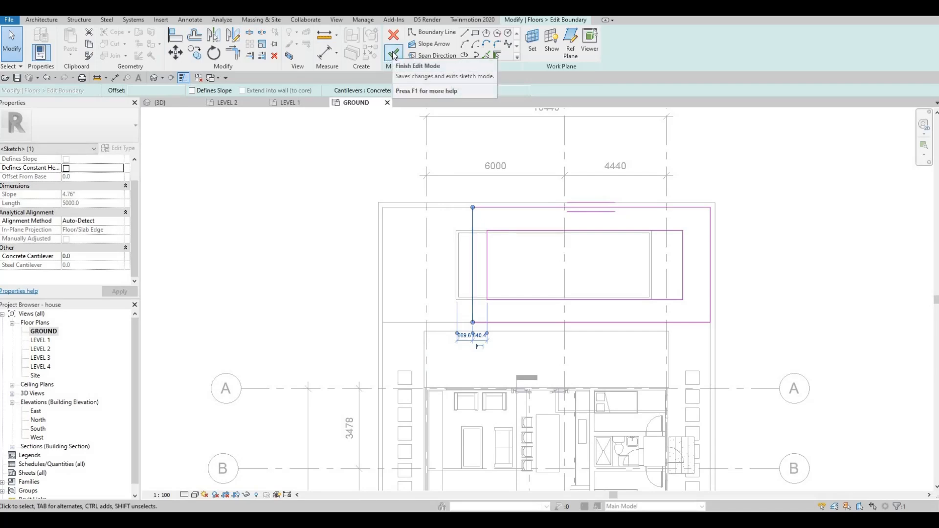
left_click(393, 53)
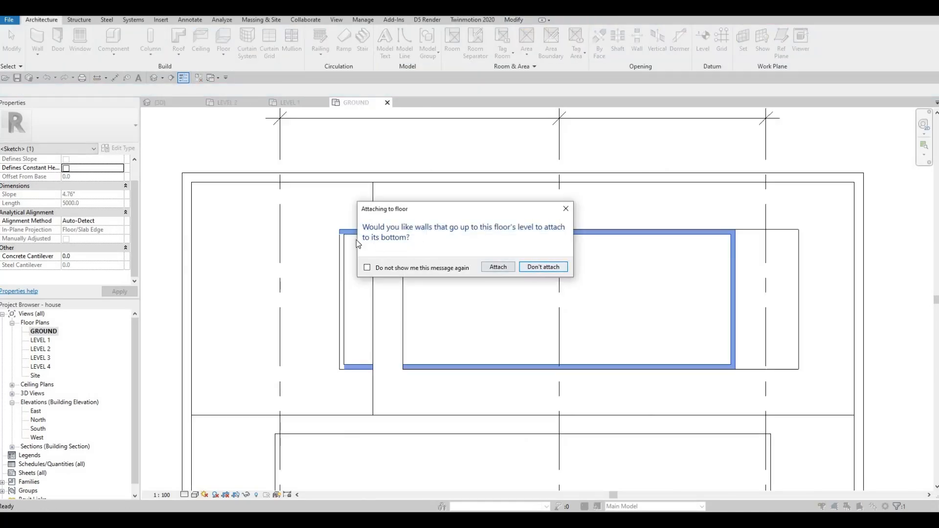
key("Return")
key("Escape")
- Move the chain of four pool walls right so their upper right corner meets the corner of the shifted floor opening
left_click(457, 245)
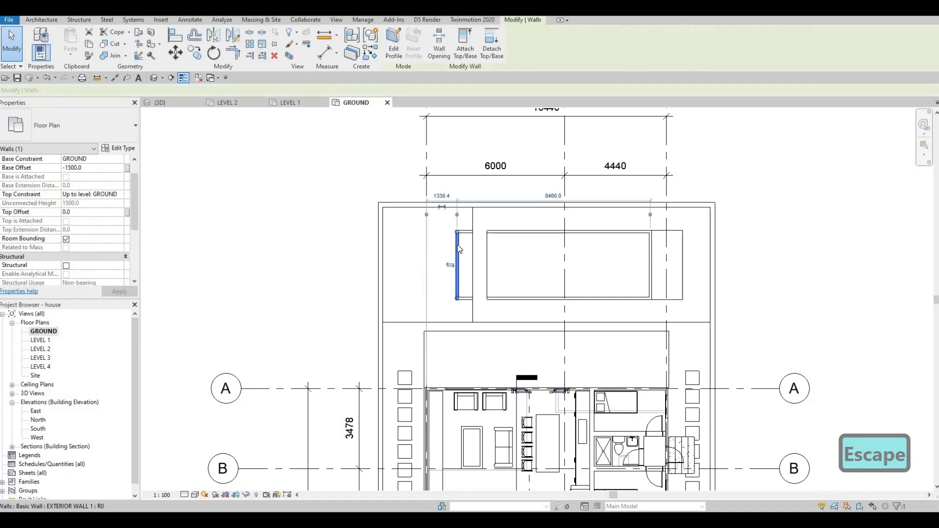
key("Escape")
key("Tab")
left_click(504, 251)
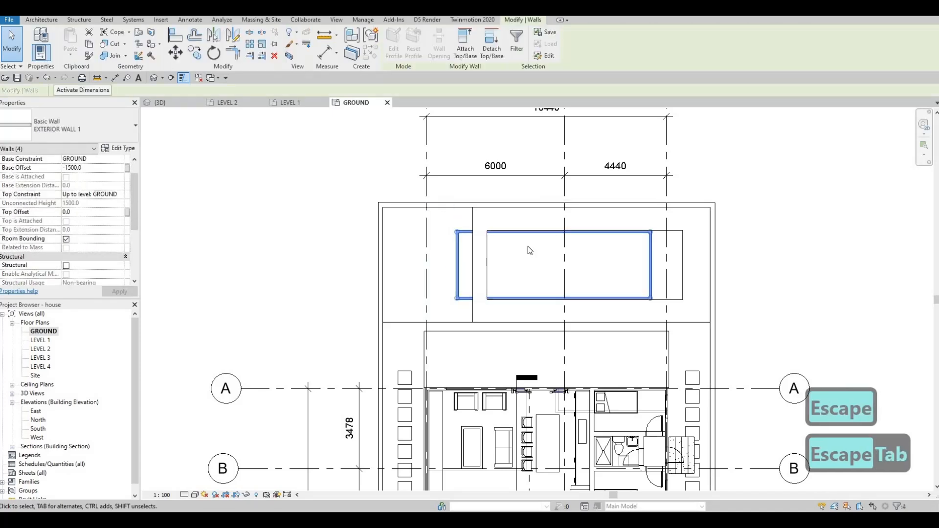
key("m")
key("v")
scroll(674, 227, "up", 5)
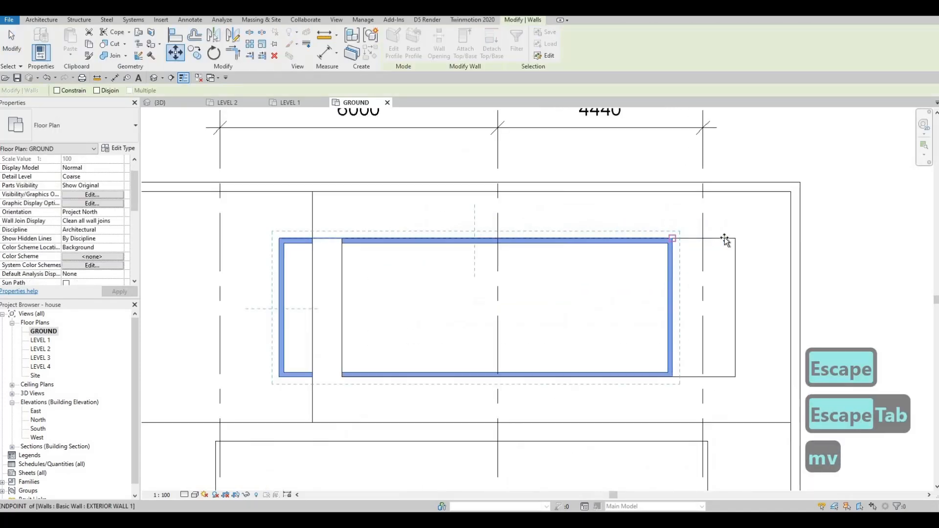
left_click(735, 239)
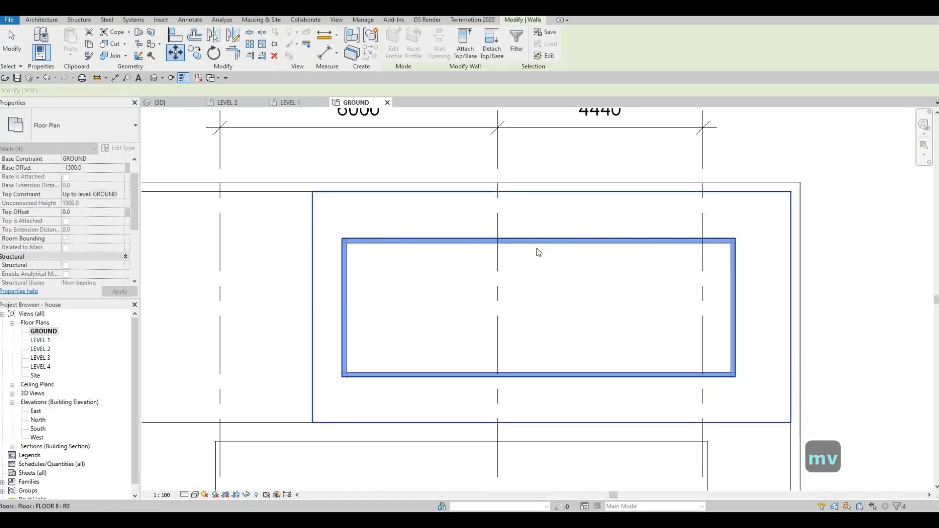
scroll(539, 252, "down", 3)
key("Escape")
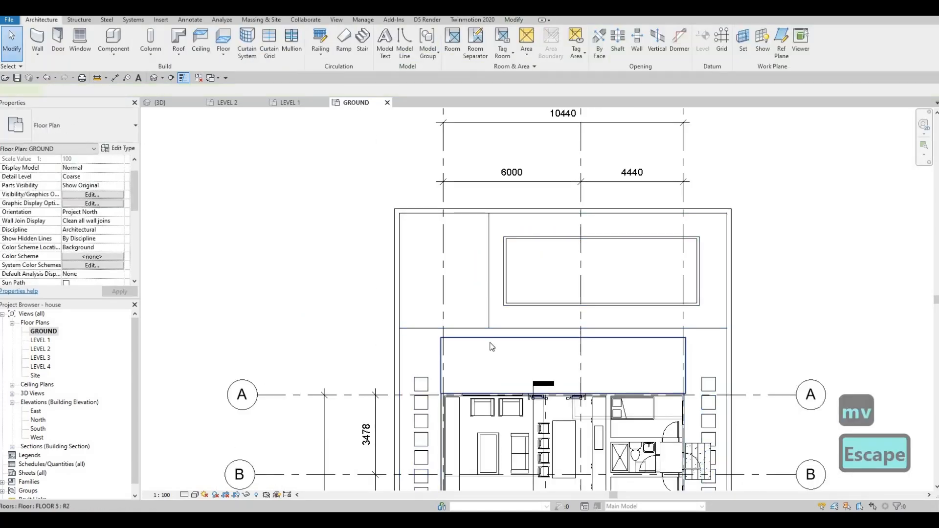
- Create a rectangular FLOOR 5 floor about 3900 by 5000 mm in the gap between the pool deck and the left boundary wall
left_click(492, 347)
key("c")
key("s")
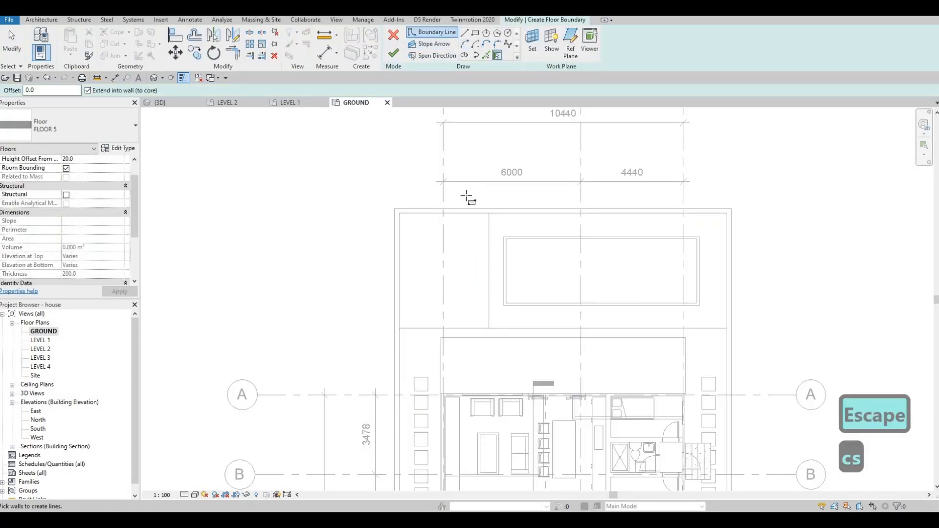
key("r")
key("c")
left_click(489, 213)
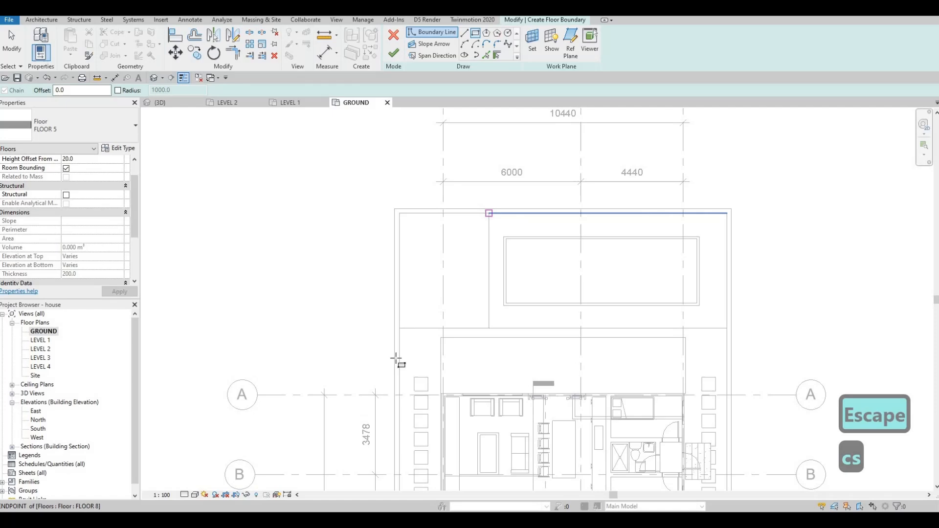
left_click(402, 331)
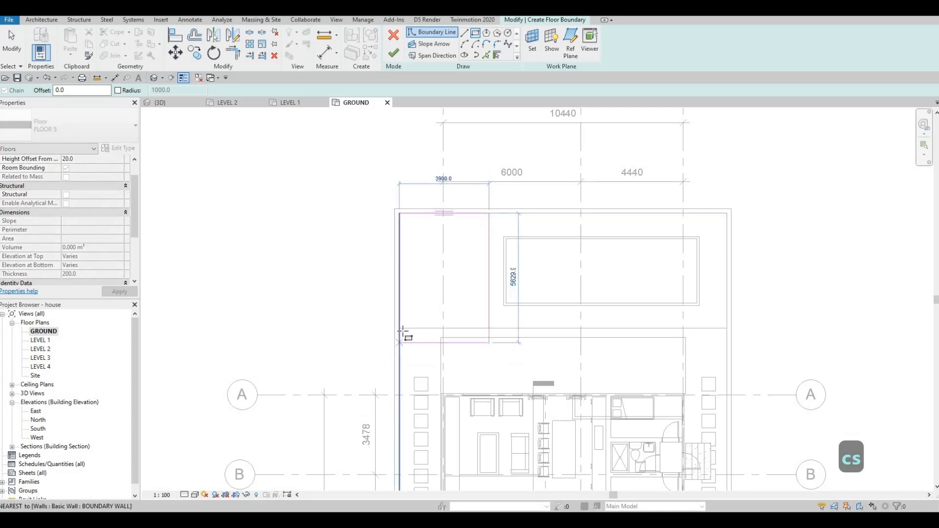
left_click(394, 53)
key("Escape")
key("Escape")
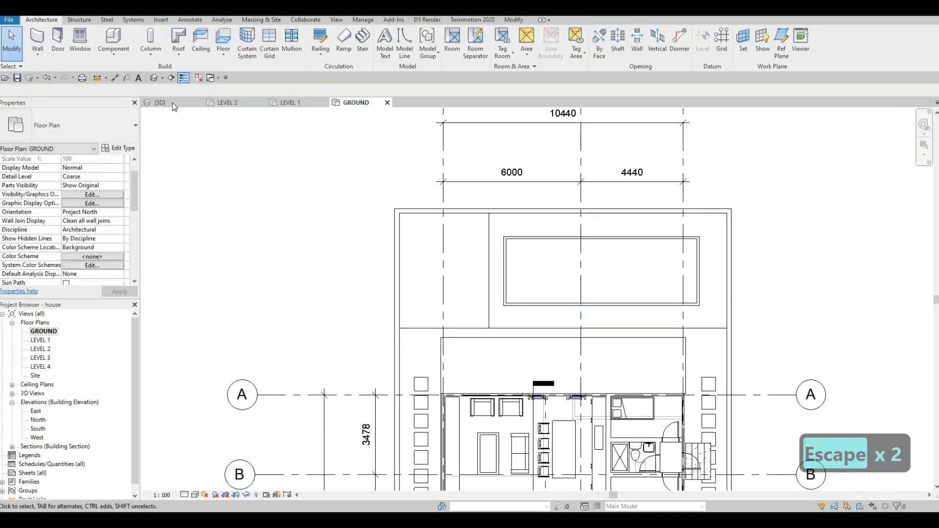
- In the 3D view, set the height offset of the FLOOR 5 terrace floor behind the house to 0
left_click(161, 103)
middle_click_drag(553, 290, 729, 301, "shift")
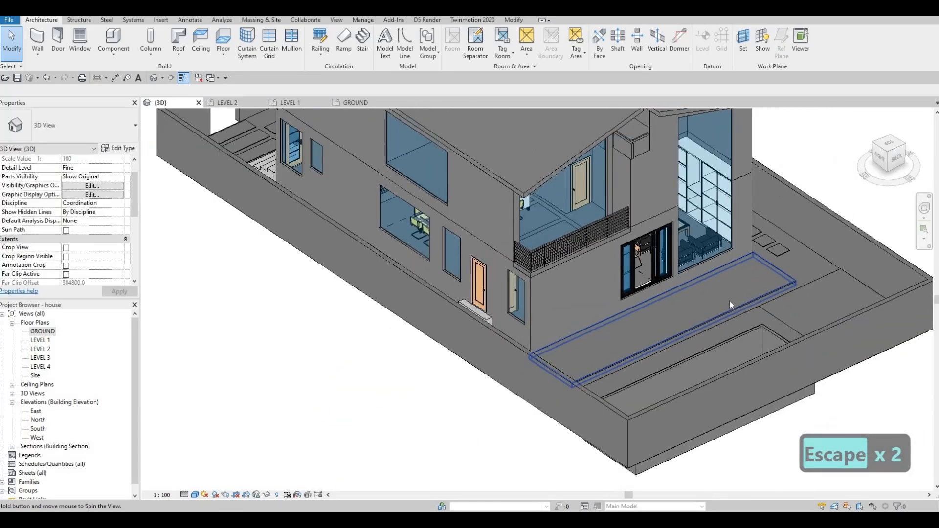
left_click(729, 300)
scroll(732, 304, "up", 4)
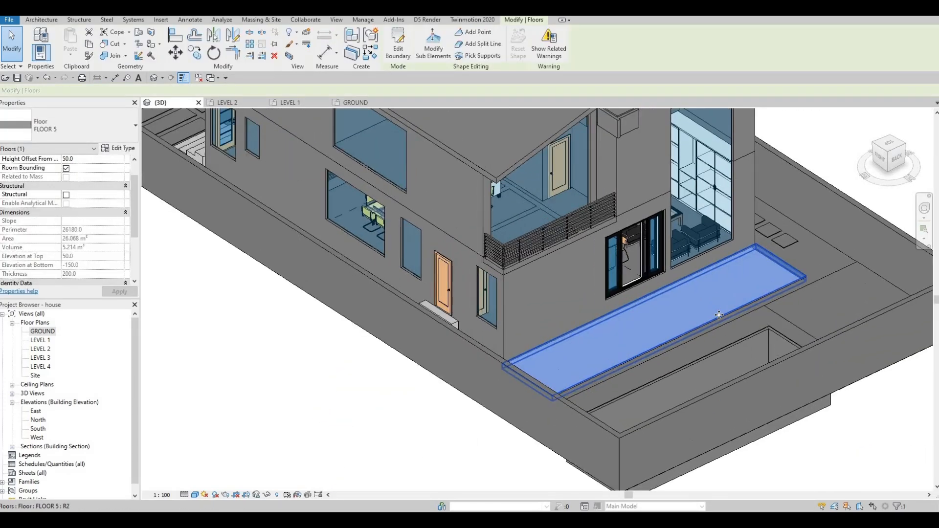
key("Escape")
middle_click_drag(779, 266, 767, 261, "shift")
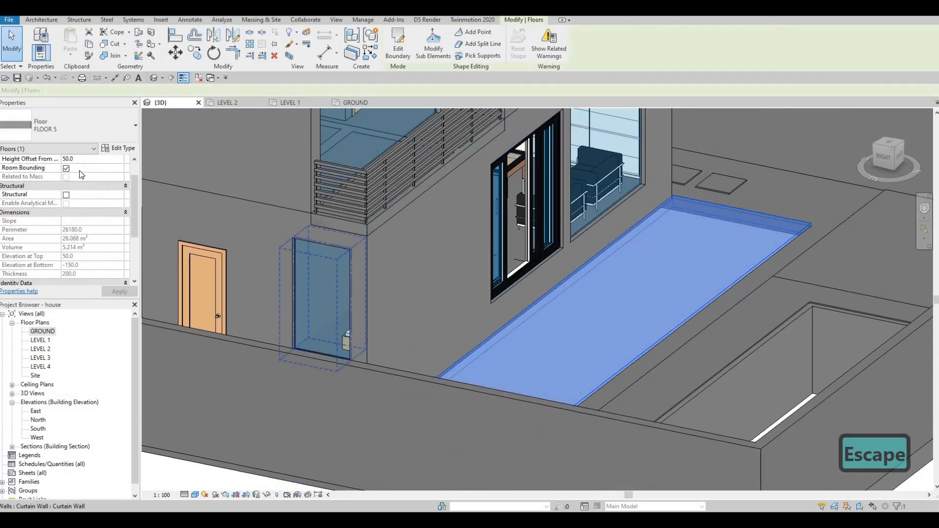
left_click(82, 161)
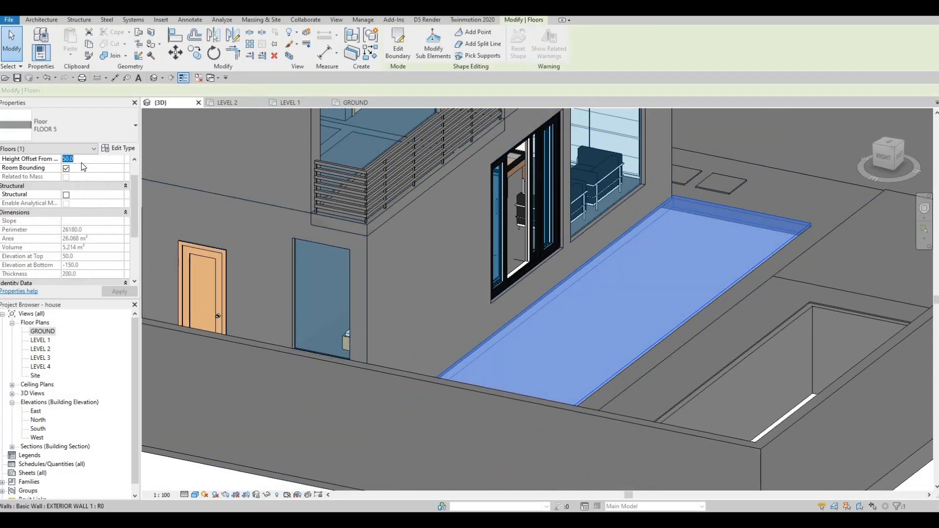
type("0")
key("Return")
left_click(118, 292)
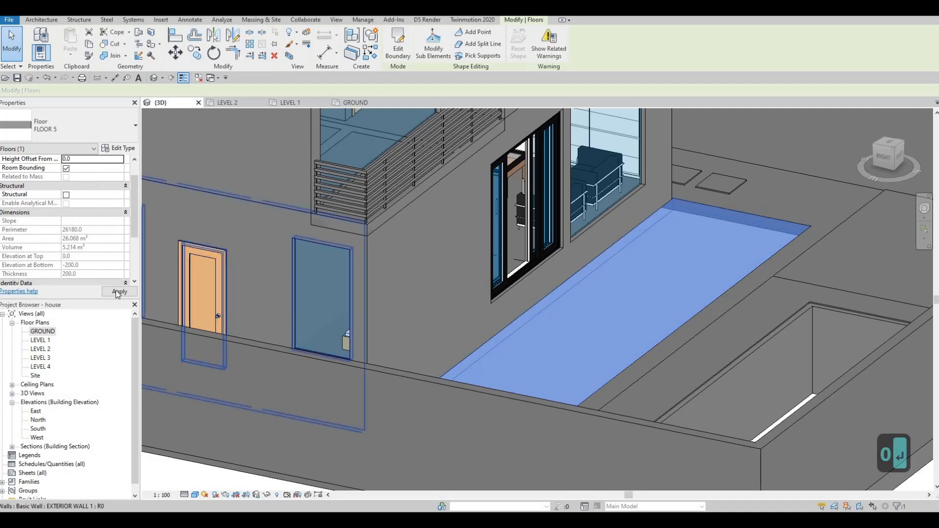
key("Escape")
- Check the terrace floor beside the pool in 3D and return to the GROUND floor plan
middle_click_drag(759, 283, 679, 281, "shift")
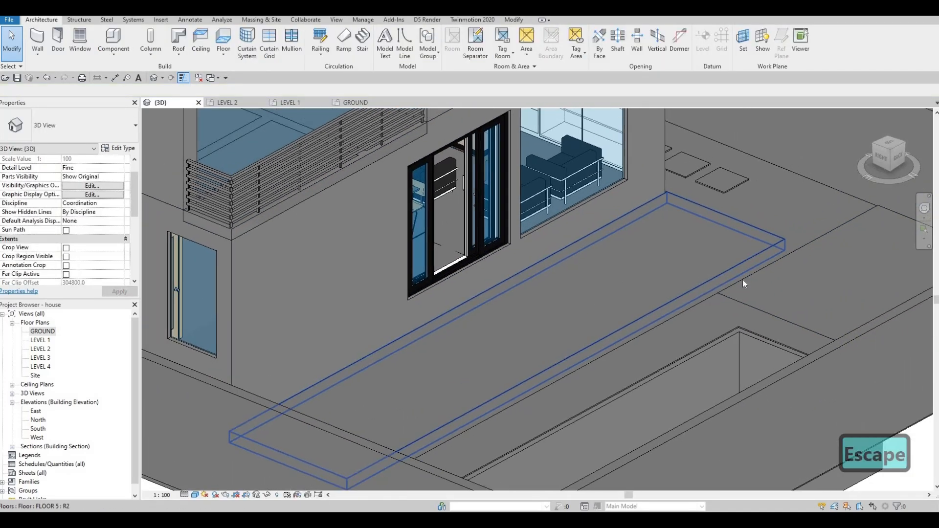
left_click(740, 276)
key("Escape")
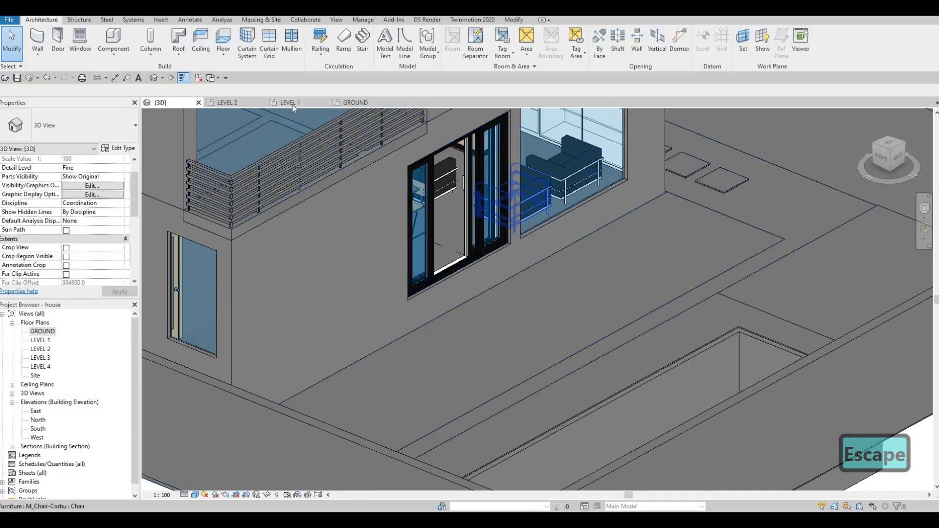
left_click(355, 102)
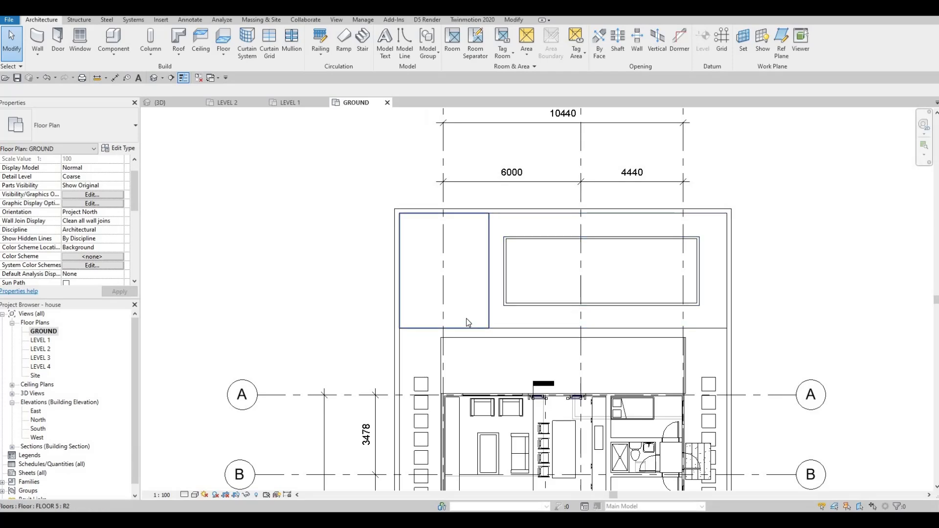
left_click(468, 325)
key("Escape")
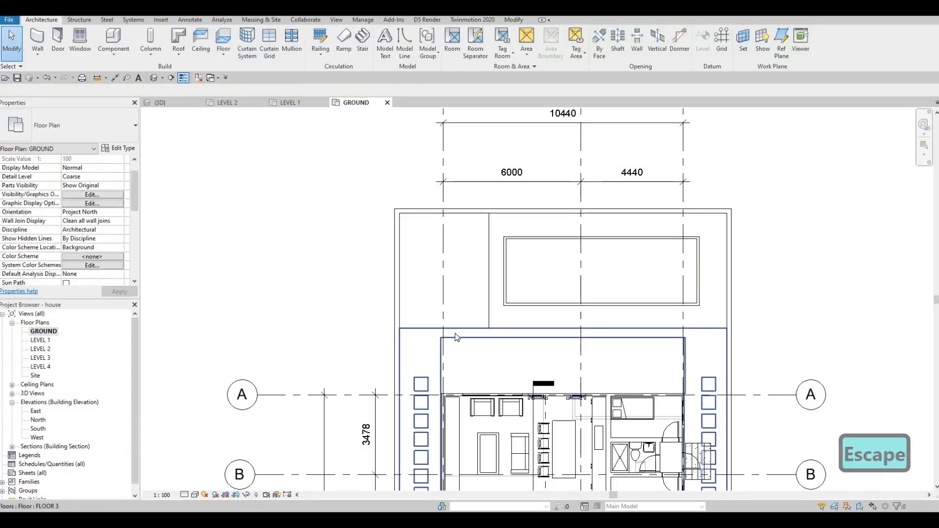
- Edit the boundary of the FLOOR 3 floor and draw two 400 mm vertical lines across its narrow strip behind the house
left_click(454, 336)
key("Escape")
left_click(464, 334)
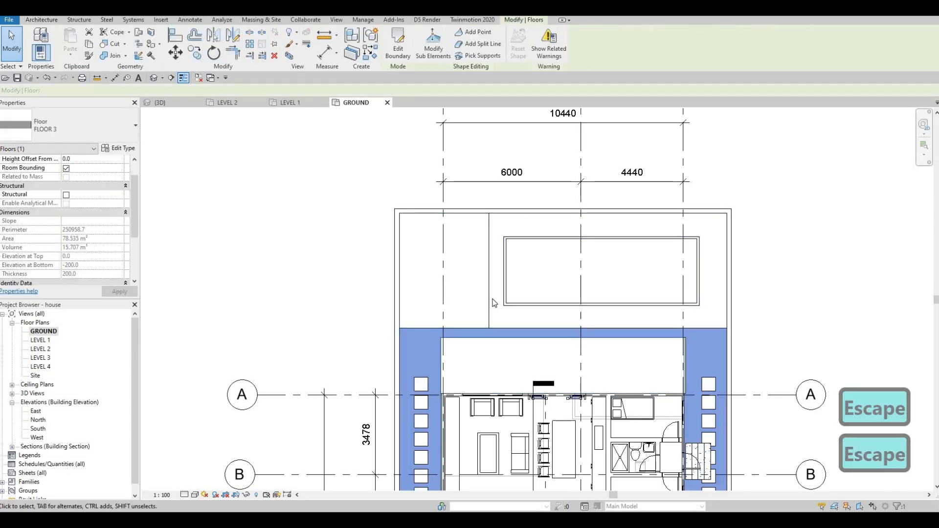
left_click(397, 44)
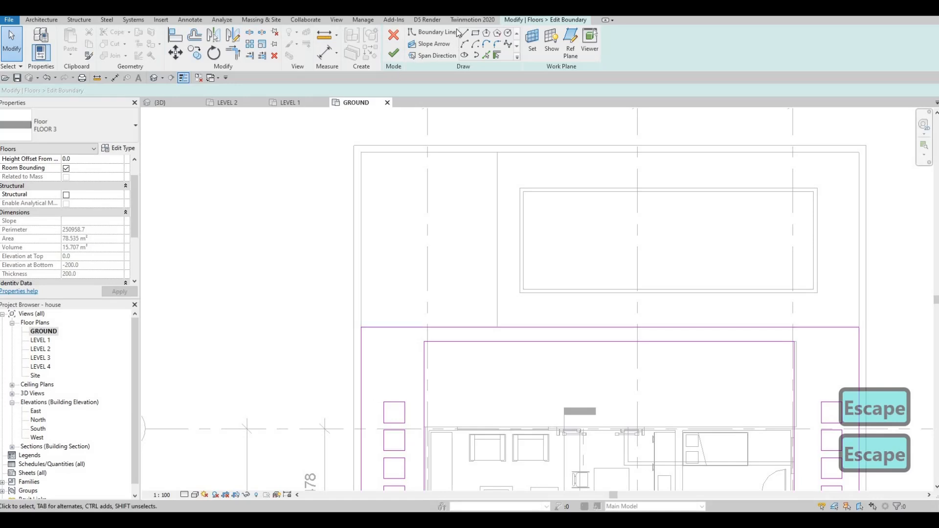
left_click(463, 328)
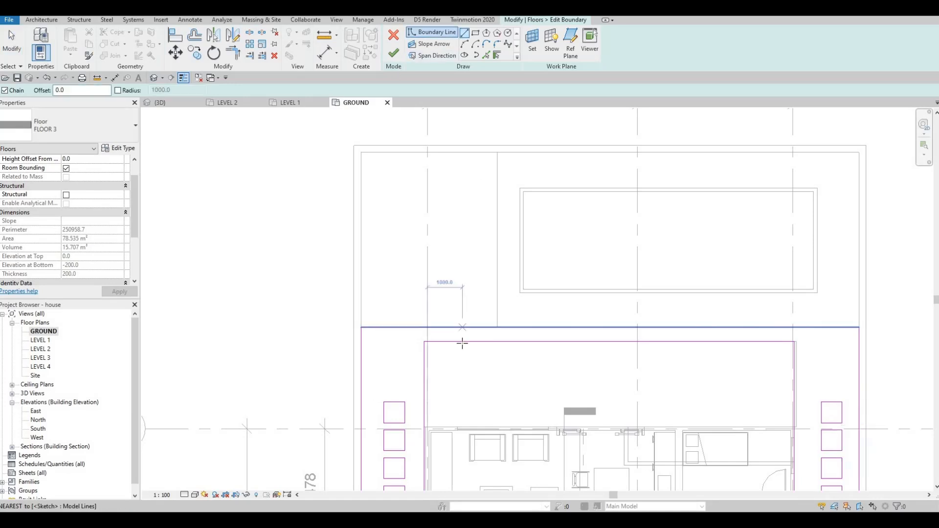
left_click(463, 342)
key("Escape")
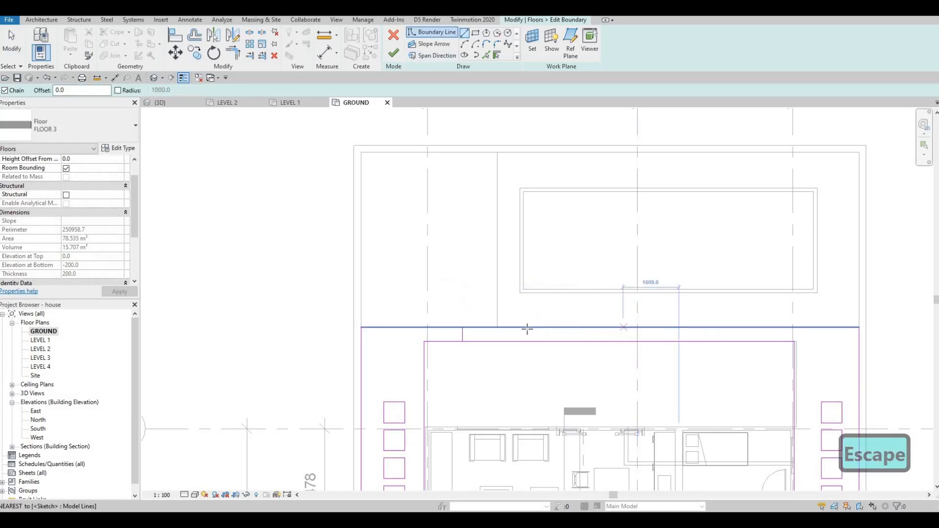
left_click(524, 327)
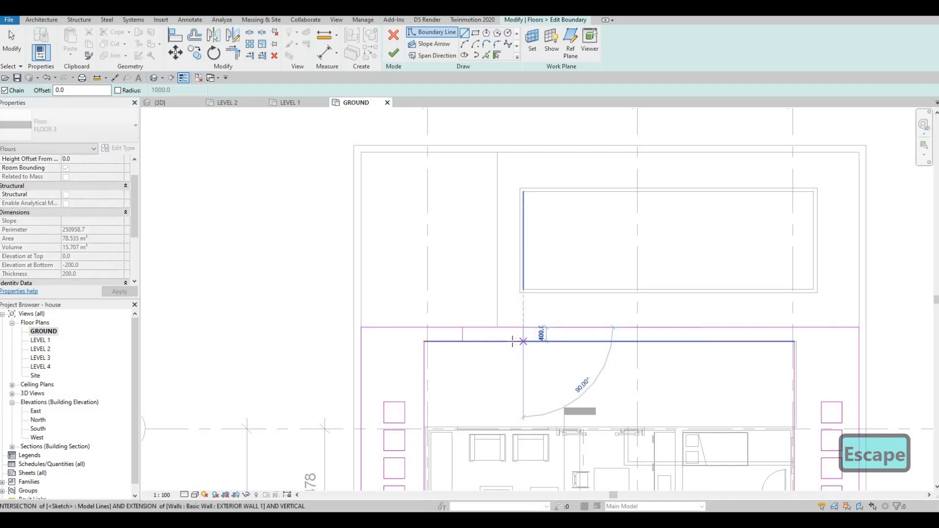
left_click(523, 341)
key("Escape")
key("Escape")
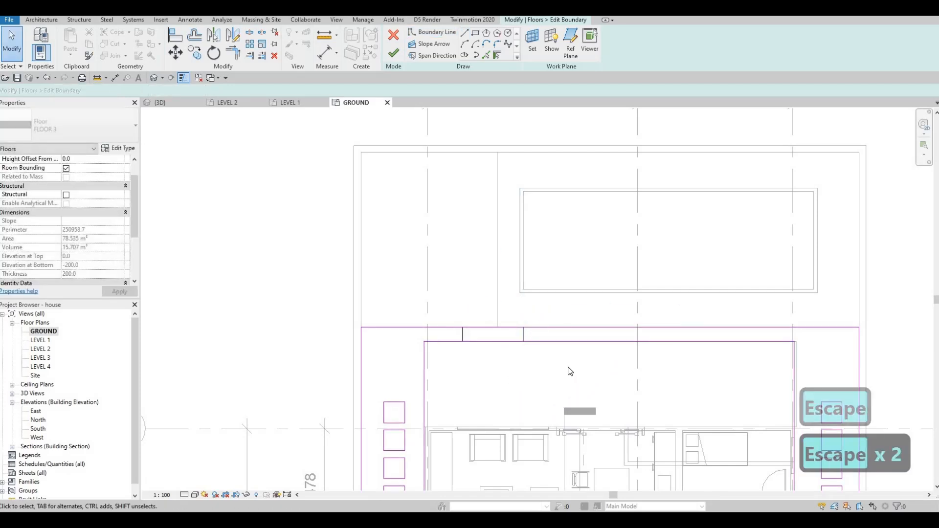
- Nudge both short boundary lines left until the right one lies close to the right edge of the poolside terrace floor
key("Left")
key("Left")
key("Left")
key("Left")
key("Left")
key("Left")
key("Left")
key("Left")
key("Left")
key("Left")
key("Left")
key("Left")
key("Left")
key("Left")
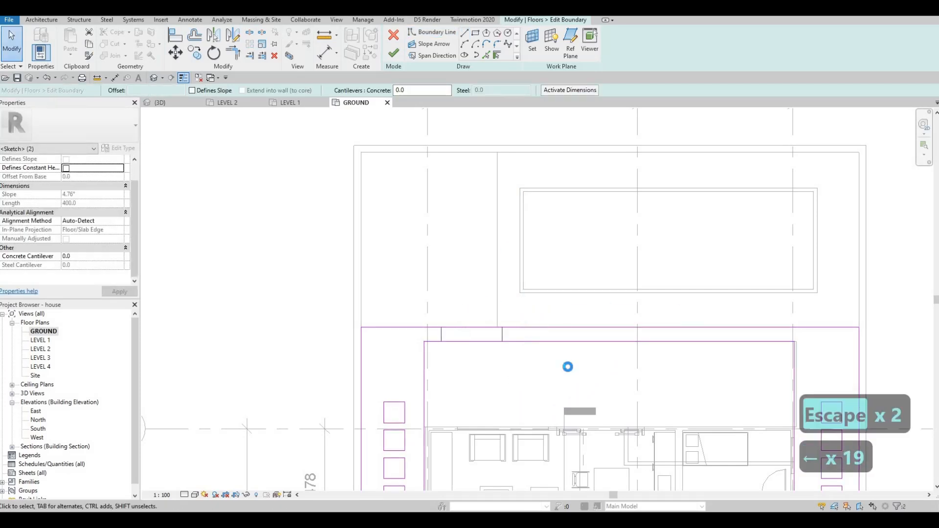
key("Right")
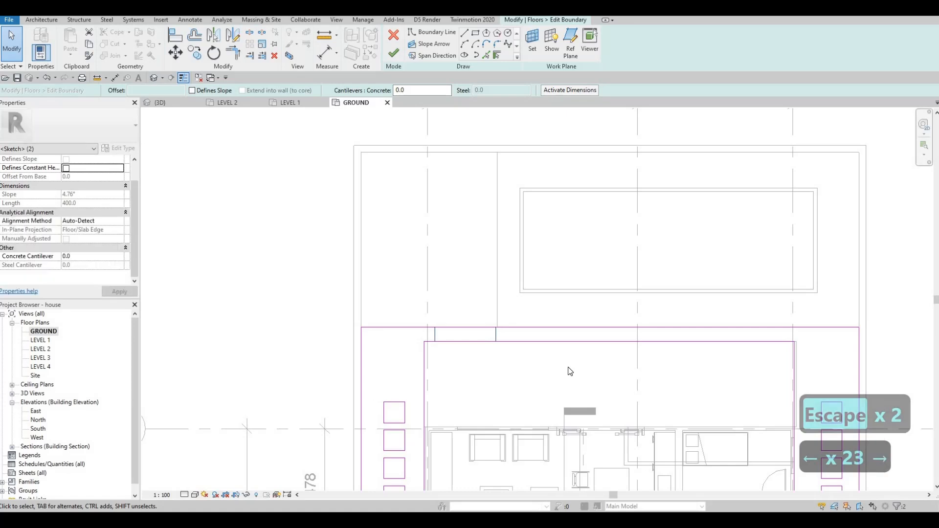
key("Escape")
key("Escape")
key("Escape")
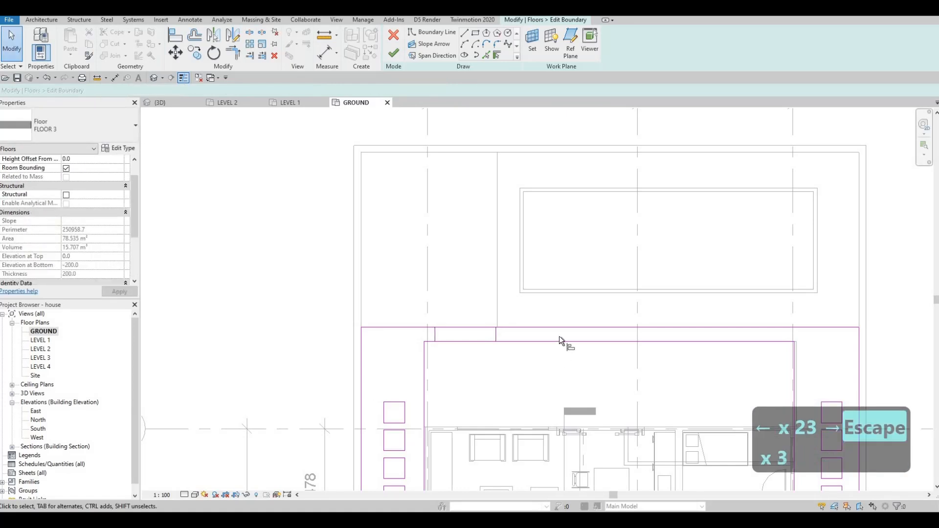
- Align the right short boundary line with the right edge of the terrace floor beside the pool
key("a")
key("l")
left_click(496, 337)
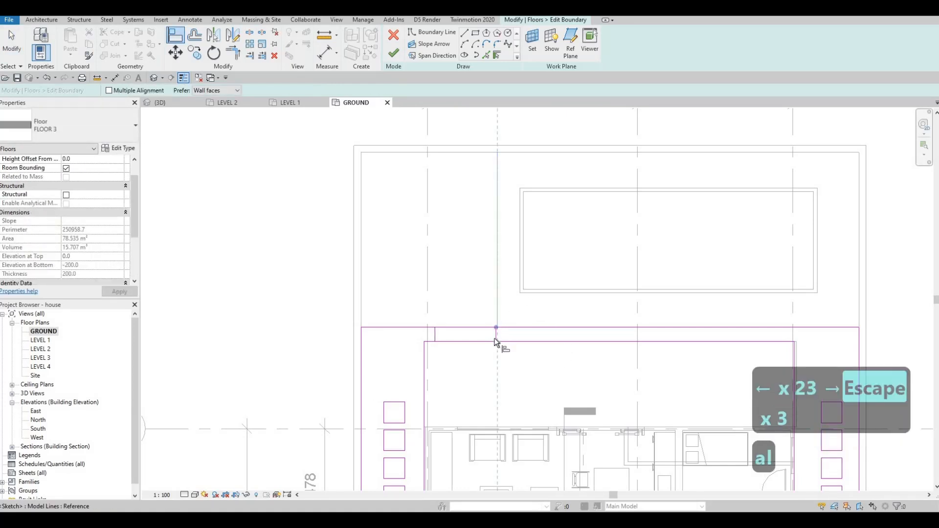
left_click(494, 336)
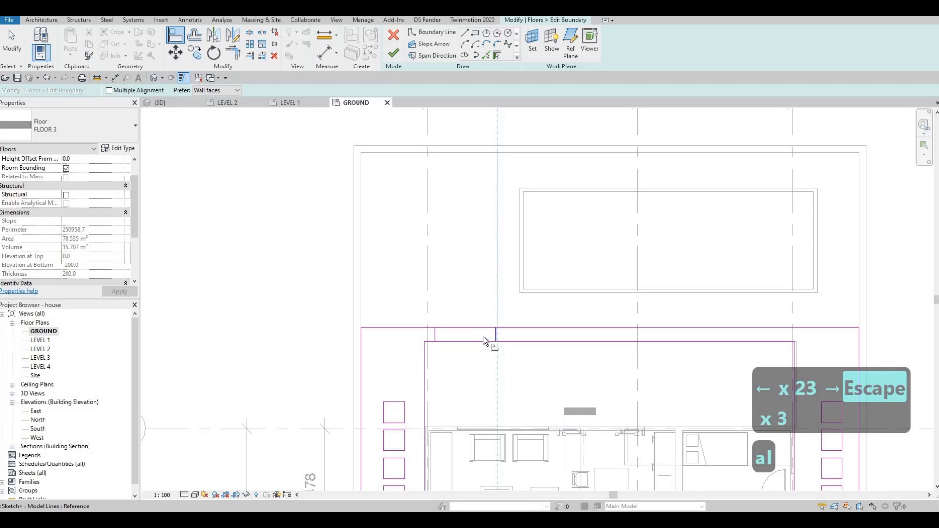
key("Escape")
key("Escape")
- Delete the left short line and split both long edges of the FLOOR 3 strip left of the remaining short line
left_click(438, 338)
key("Delete")
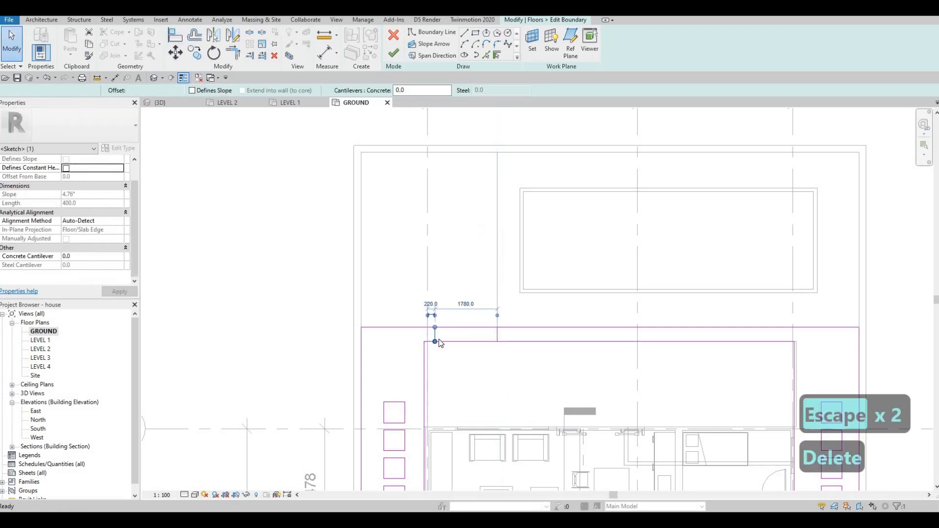
key("s")
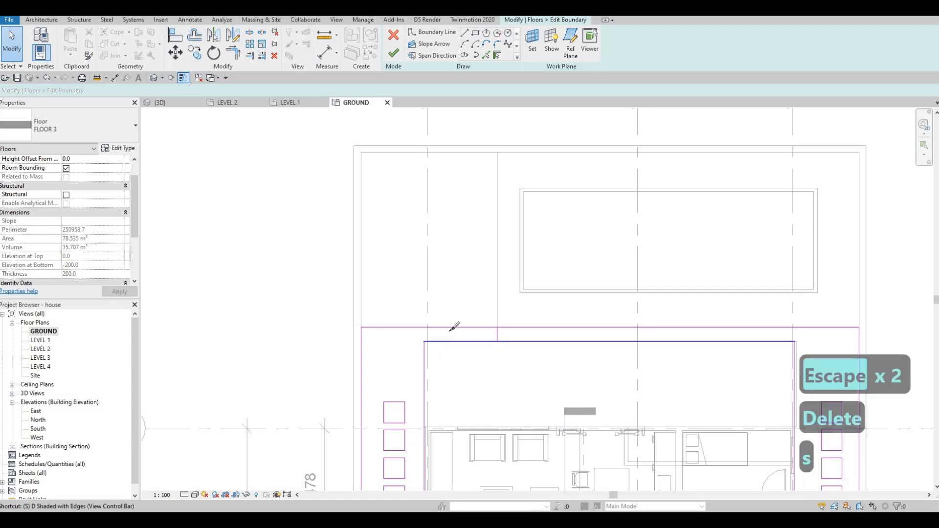
key("l")
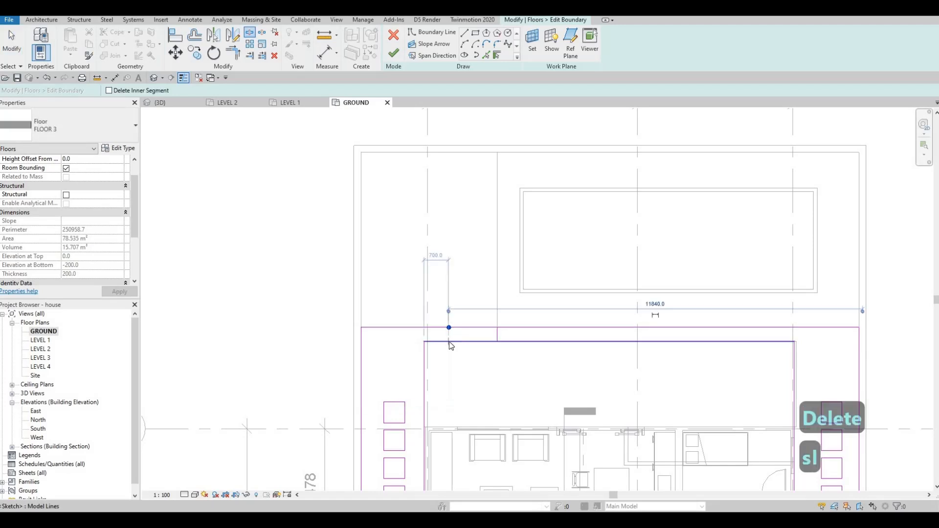
key("Escape")
key("Escape")
- Trim the split edges into closed corners, delete the leftover segment, and finish the FLOOR 3 boundary with its upper left strip cut open
key("t")
key("r")
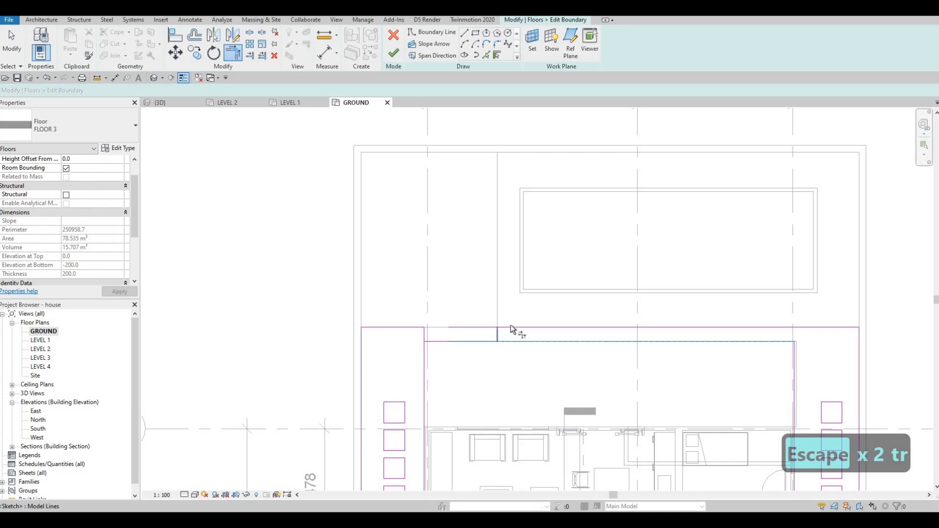
left_click(498, 333)
key("Escape")
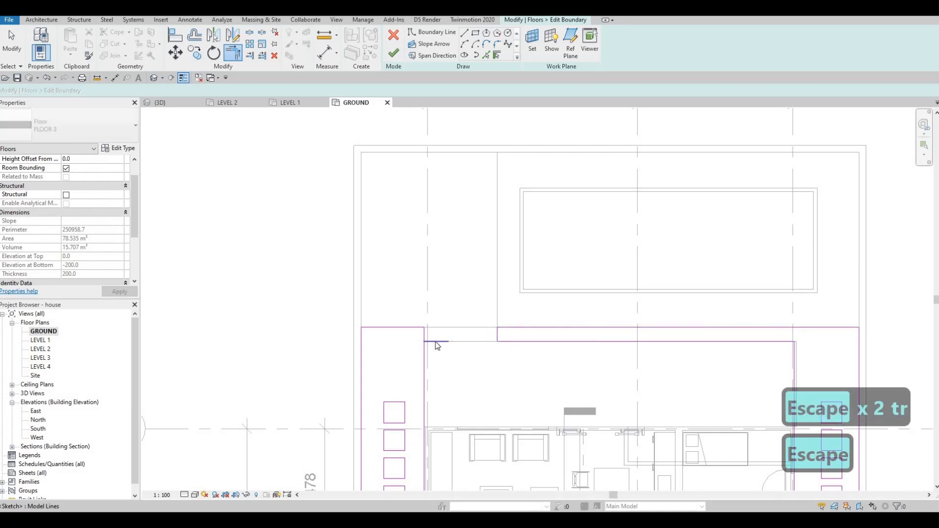
left_click(436, 342)
key("Delete")
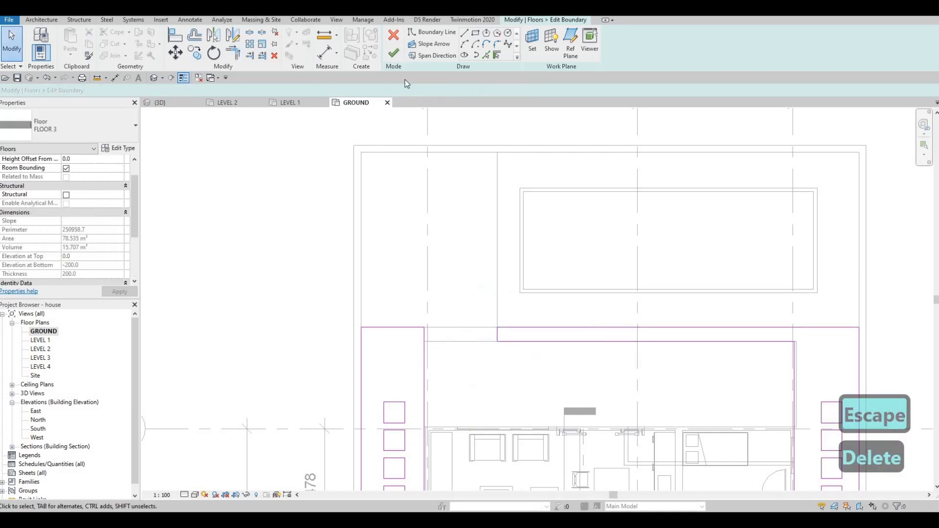
key("Escape")
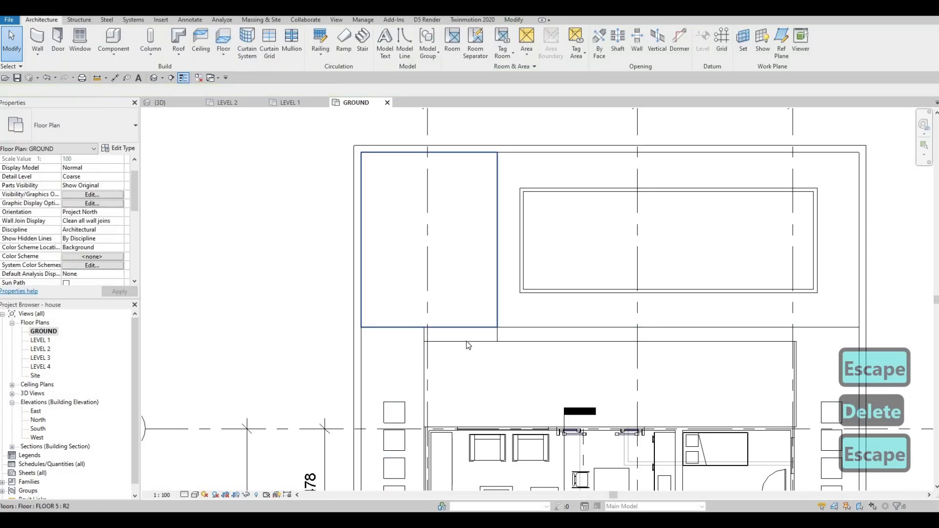
- Delete the FLOOR 5 floor behind the house and sketch a replacement rectangle about 10590 by 2527 mm in the poolside FLOOR 5 boundary
left_click(467, 342)
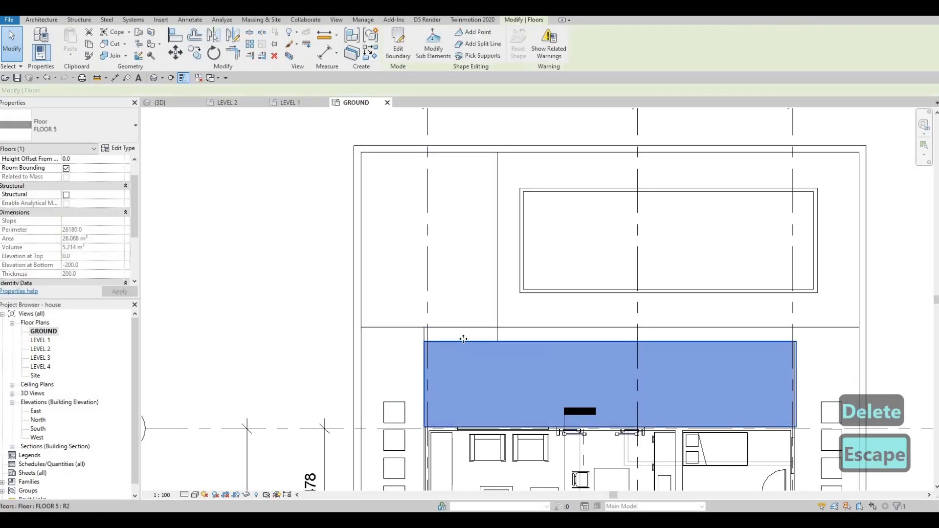
key("Delete")
left_click(479, 246)
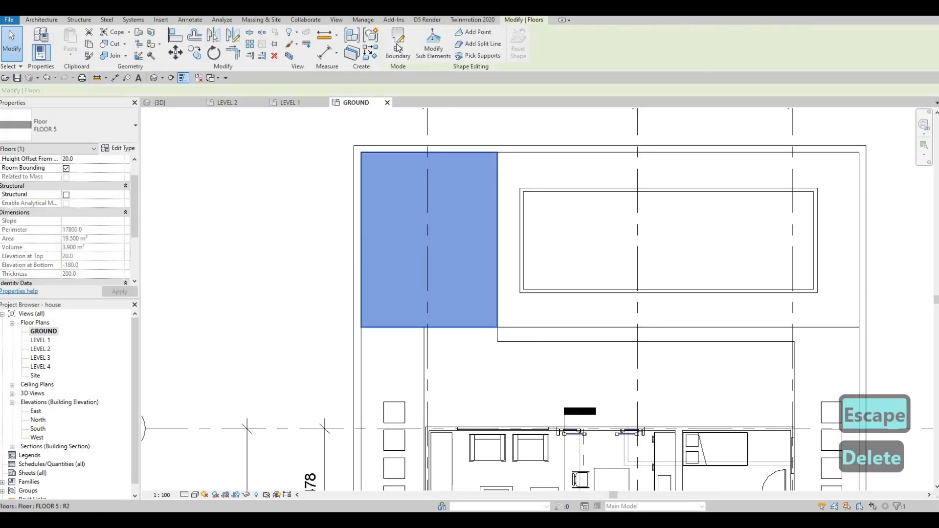
left_click(398, 46)
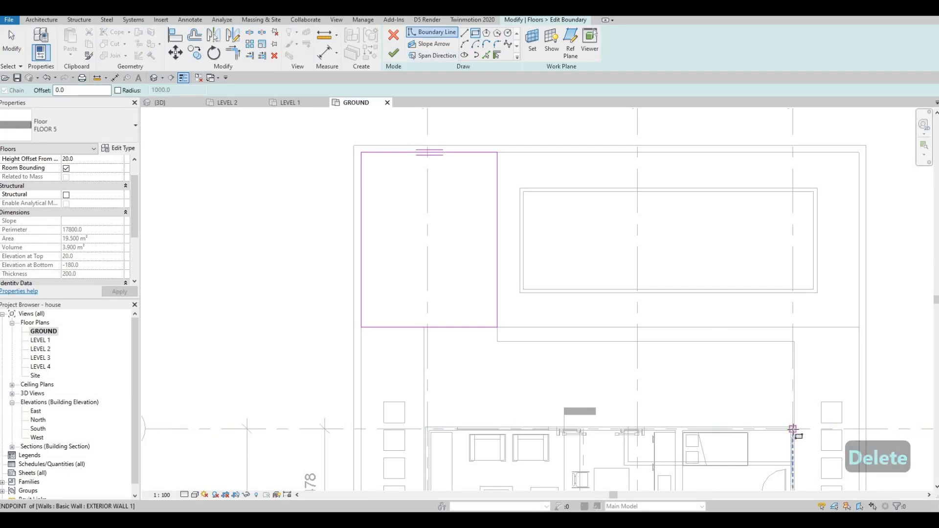
scroll(794, 430, "up", 2)
scroll(793, 429, "up", 3)
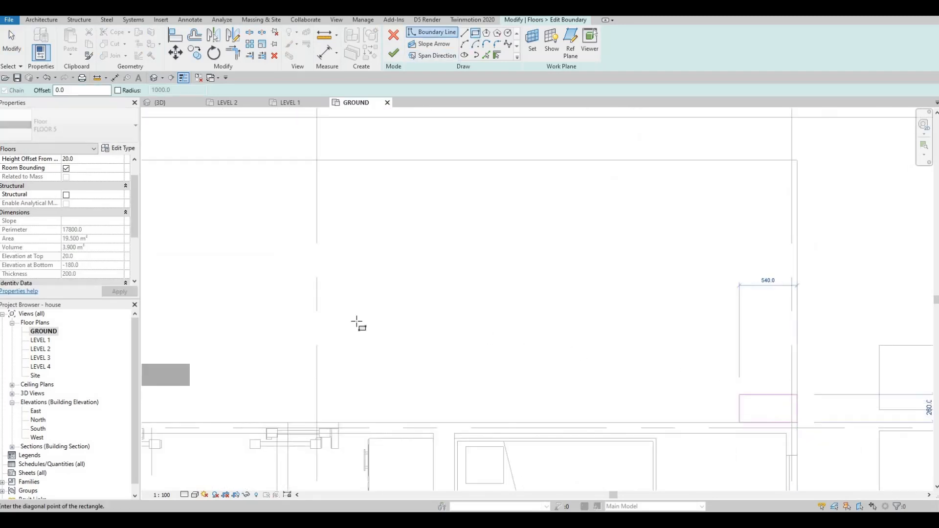
scroll(361, 325, "down", 3)
left_click(286, 289)
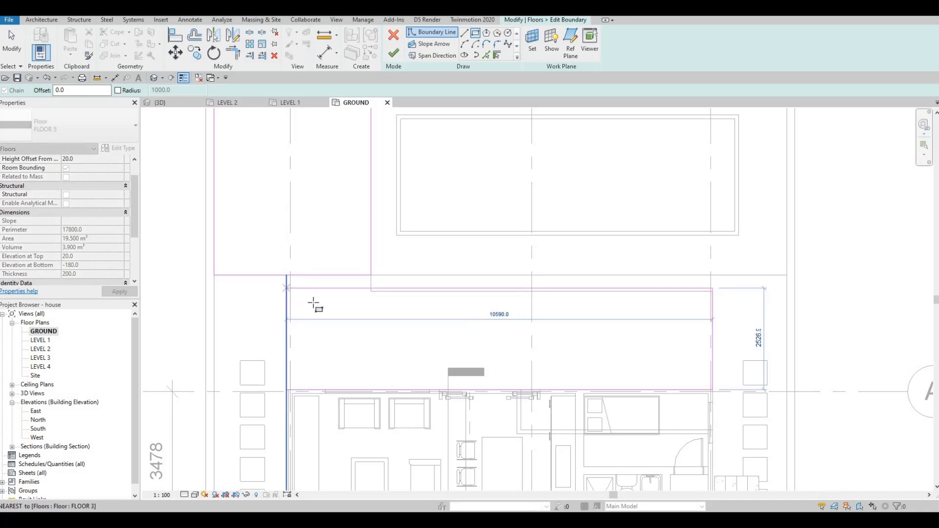
key("Escape")
key("Escape")
key("Escape")
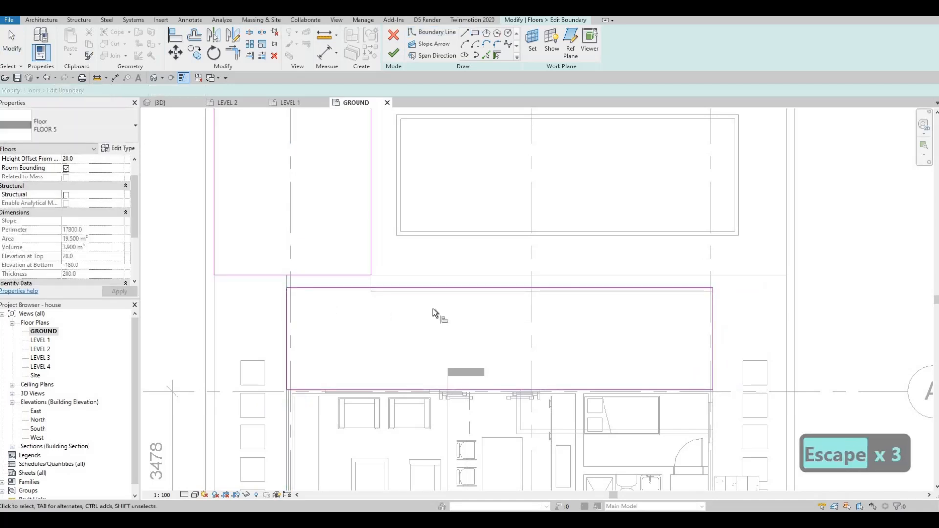
- Align the new rectangle's upper edge with the lower edge of the FLOOR 3 strip
key("a")
left_click(441, 292)
left_click(407, 296)
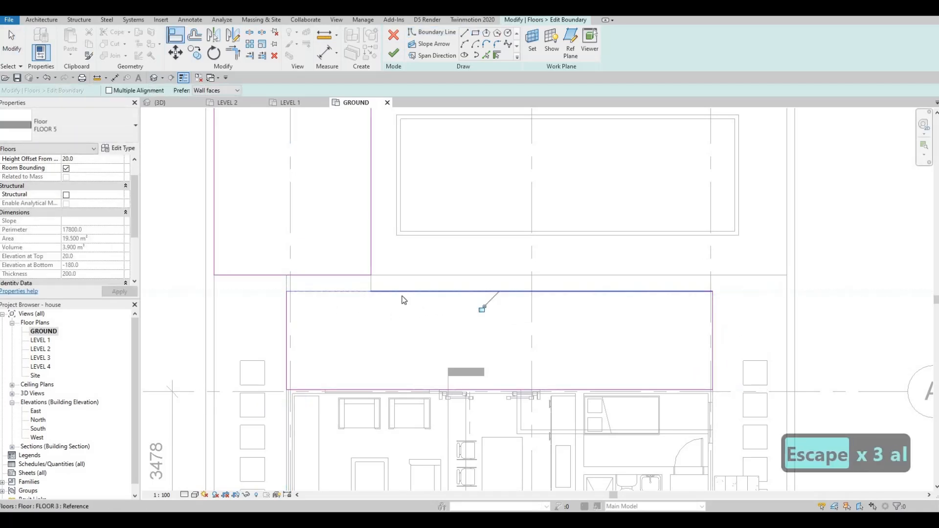
key("Escape")
key("Escape")
key("Escape")
- Trim the rectangle and the poolside outline into one continuous boundary and finish the FLOOR 5 floor without attaching the walls
key("t")
key("r")
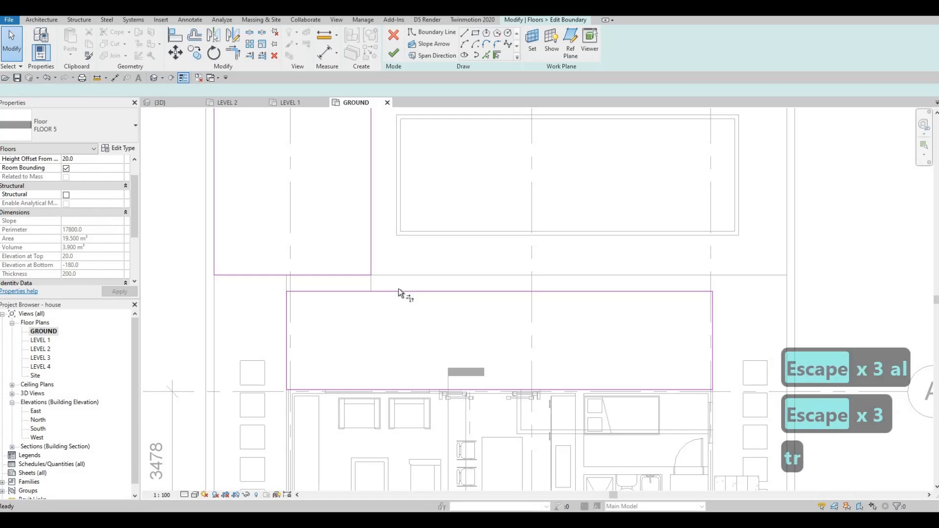
left_click(370, 267)
left_click(387, 292)
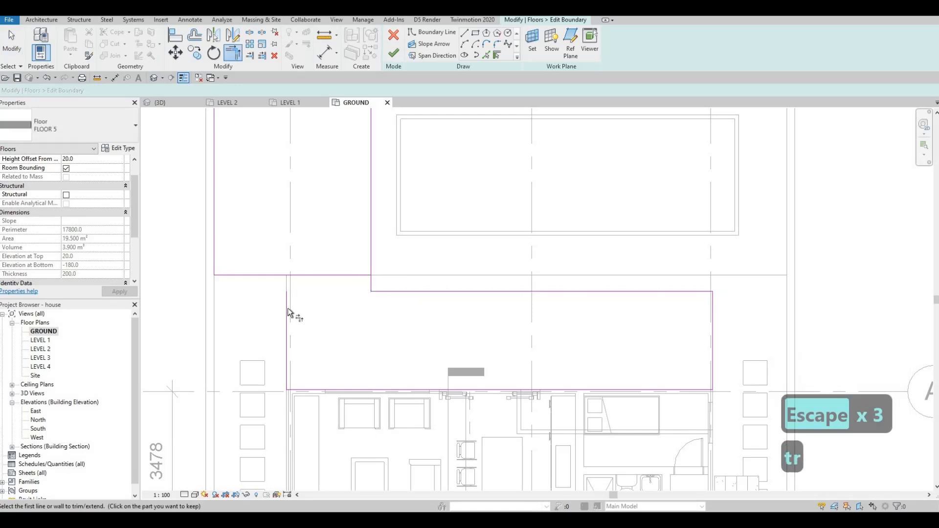
left_click(287, 308)
left_click(265, 274)
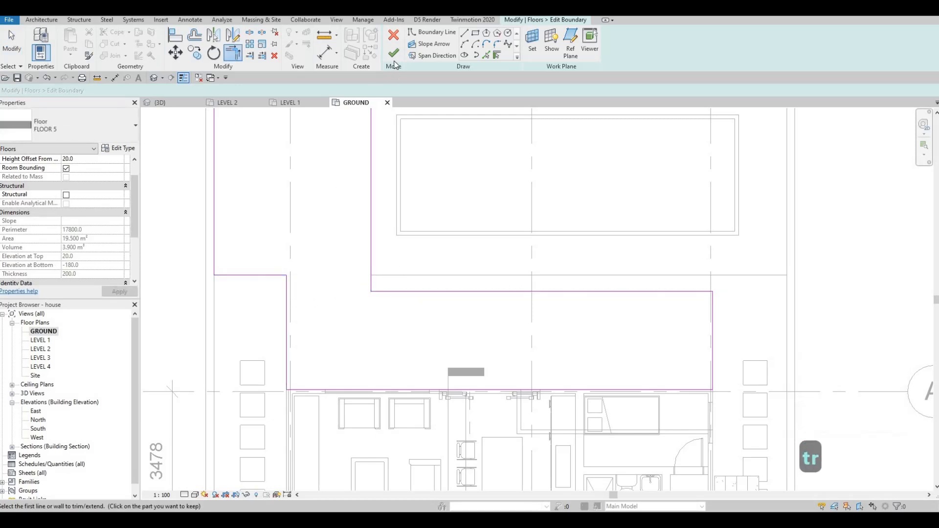
key("Escape")
left_click(393, 52)
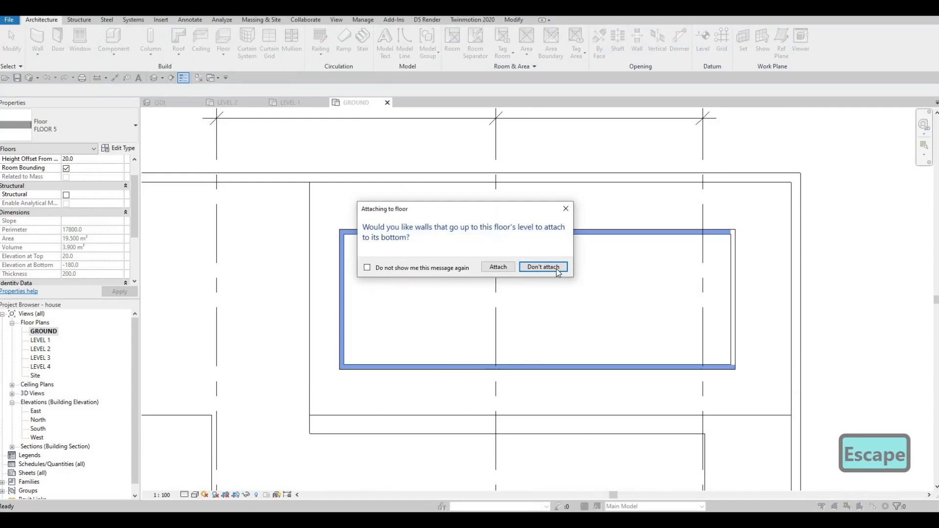
left_click(543, 267)
key("Escape")
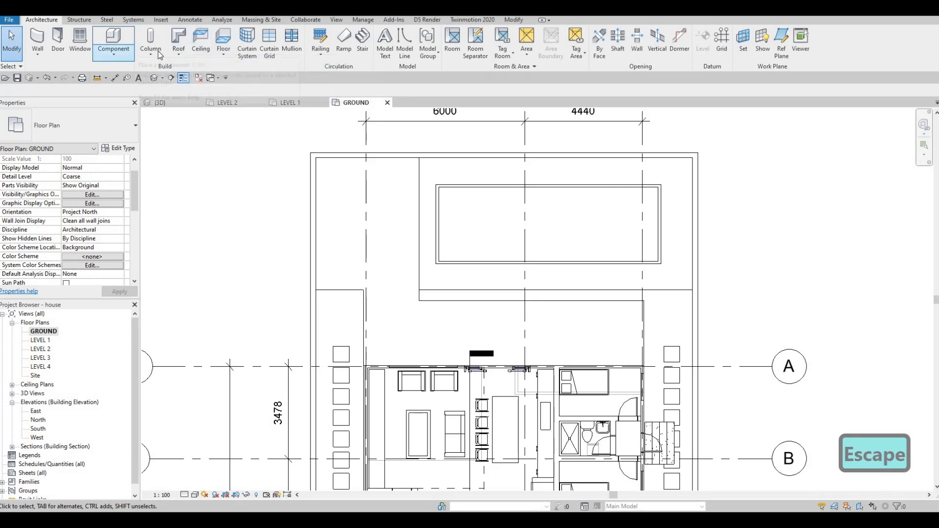
- Start a new in-place model in the Generic Models family category
left_click(113, 53)
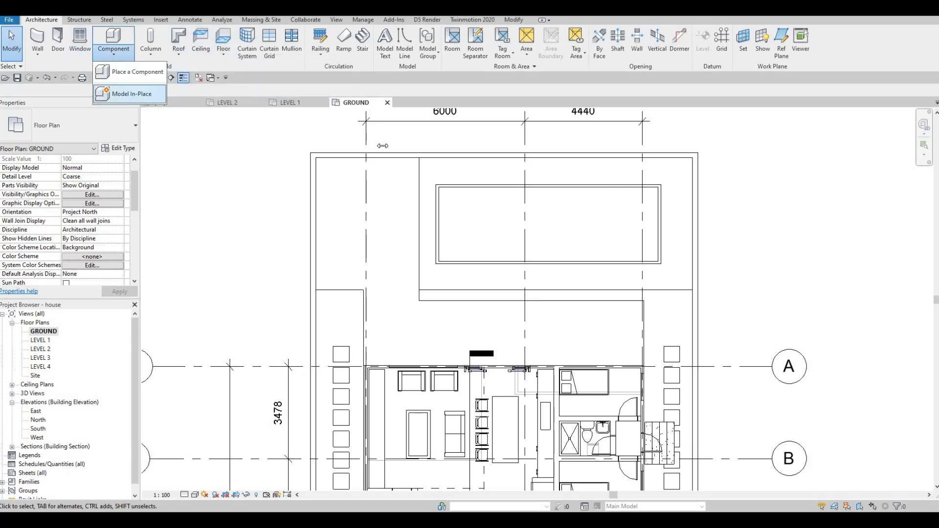
left_click(128, 93)
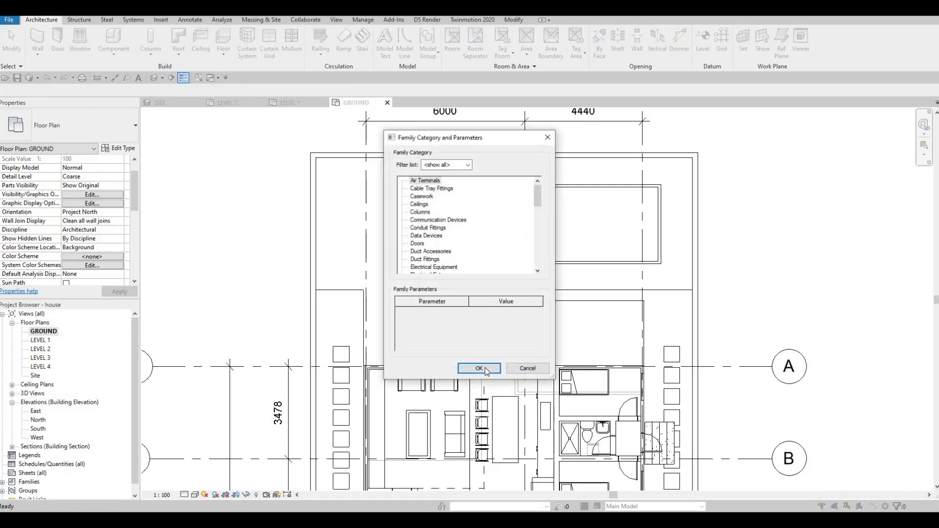
scroll(431, 222, "down", 1)
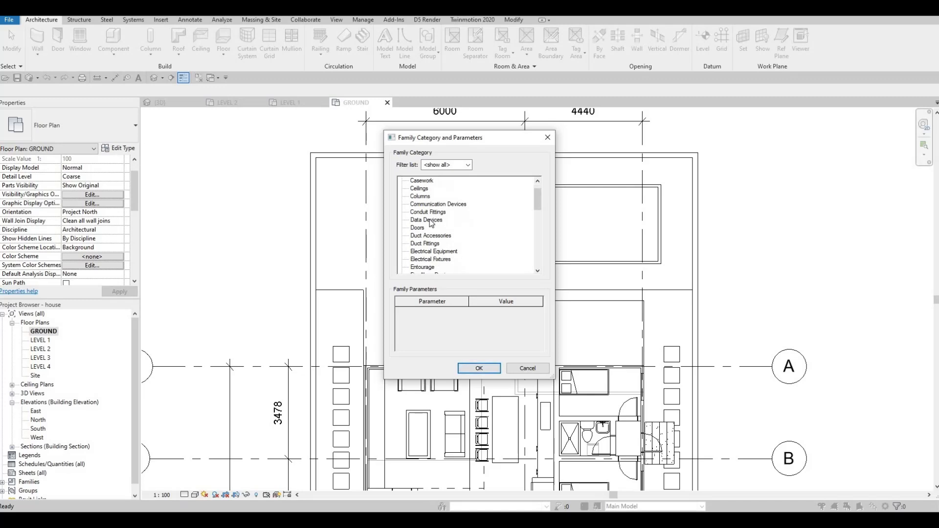
scroll(423, 235, "up", 1)
scroll(419, 255, "down", 1)
scroll(421, 265, "down", 2)
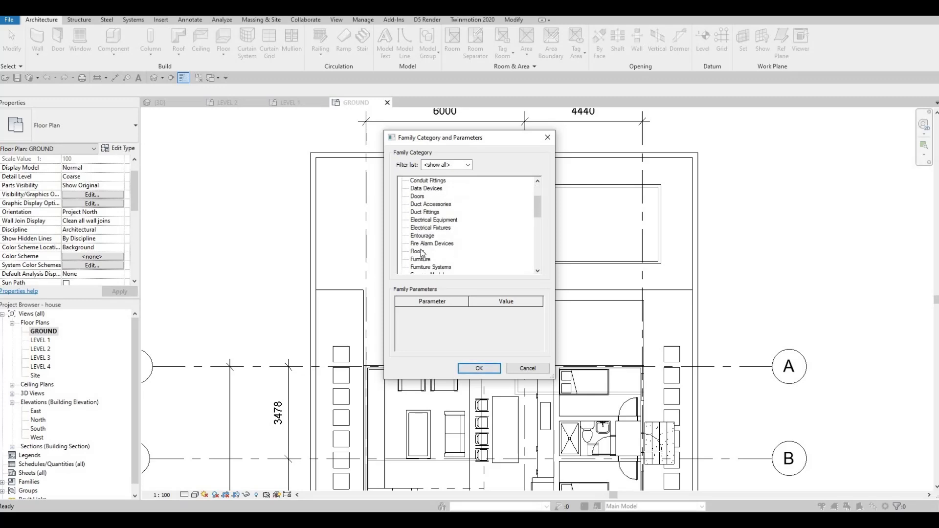
scroll(422, 253, "down", 1)
key("Return")
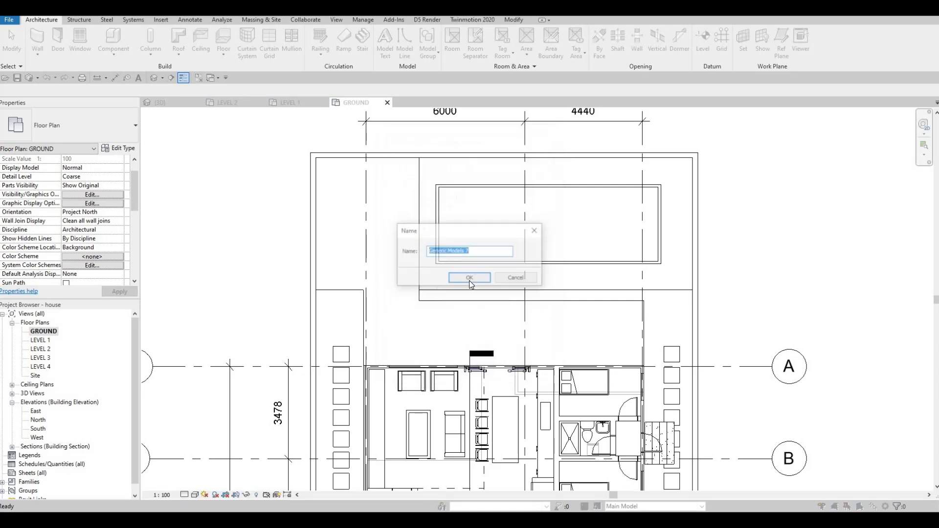
- Accept the default model name and sketch a solid extrusion rectangle, about 3000 by 1300 mm, against the rear wall outside the glazed doors
left_click(477, 278)
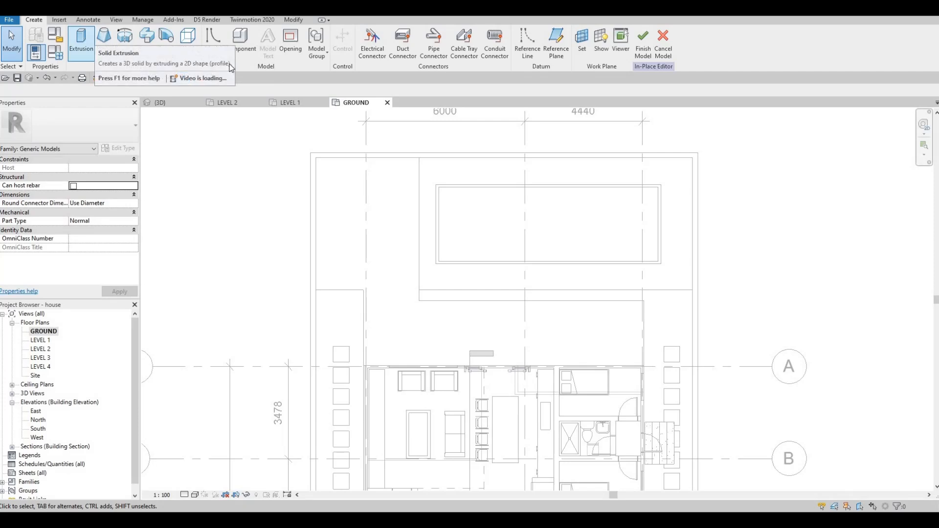
left_click(82, 41)
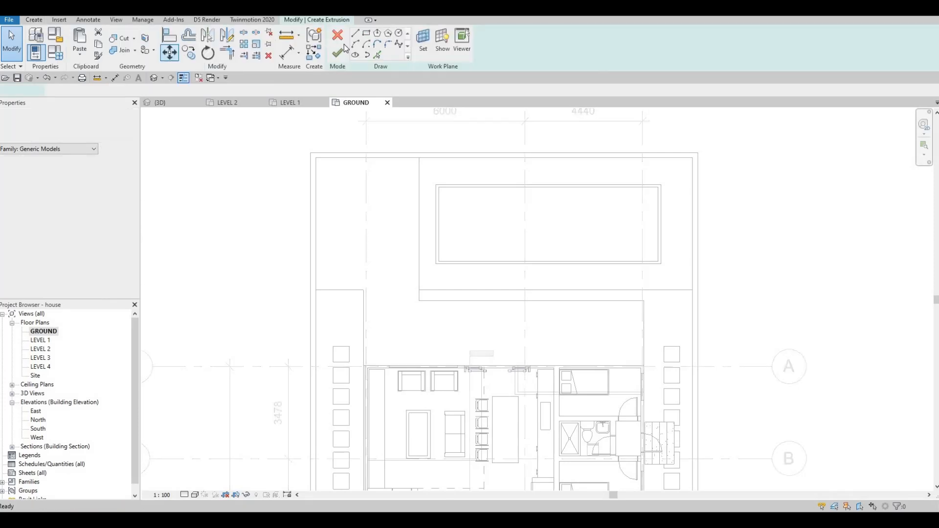
scroll(467, 357, "up", 5)
left_click(453, 376)
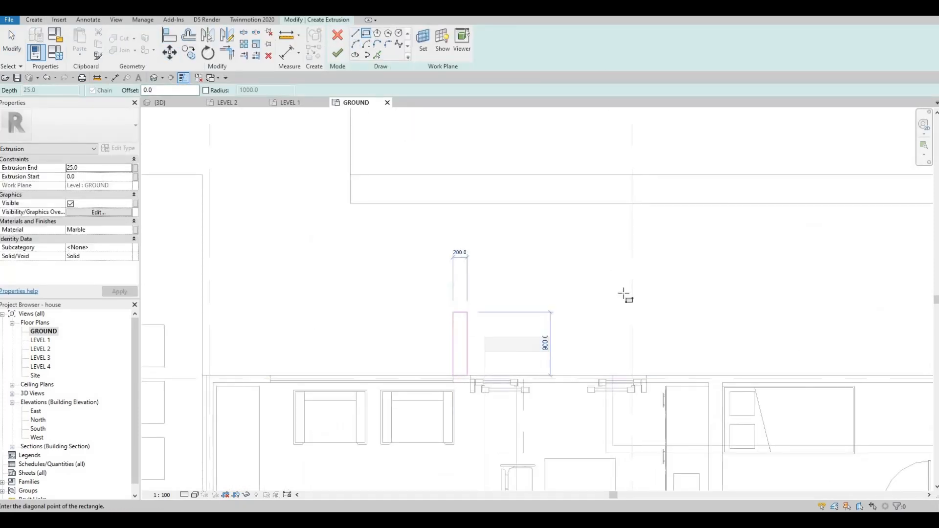
left_click(666, 285)
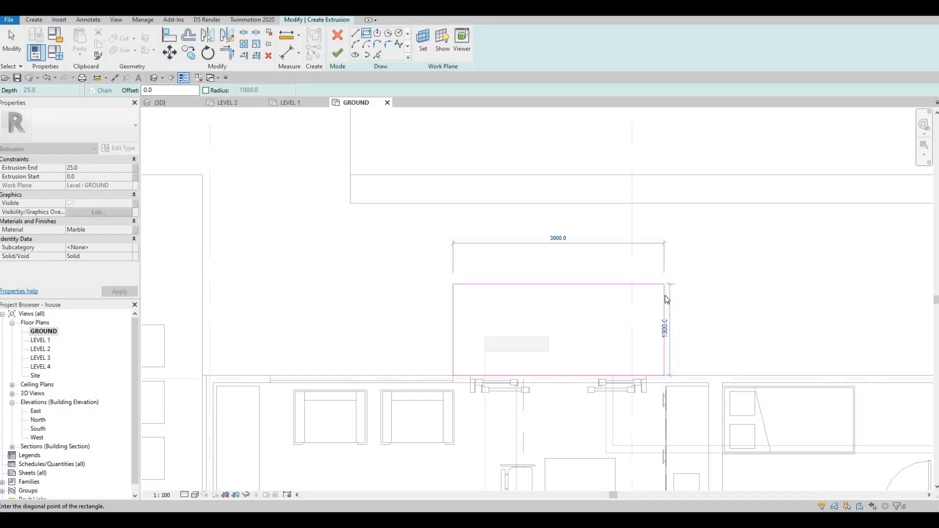
- Stretch the rectangle's side and outer edges to about 3890 by 1400 mm and finish the extrusion
key("Escape")
key("Escape")
left_click_drag(665, 292, 701, 292)
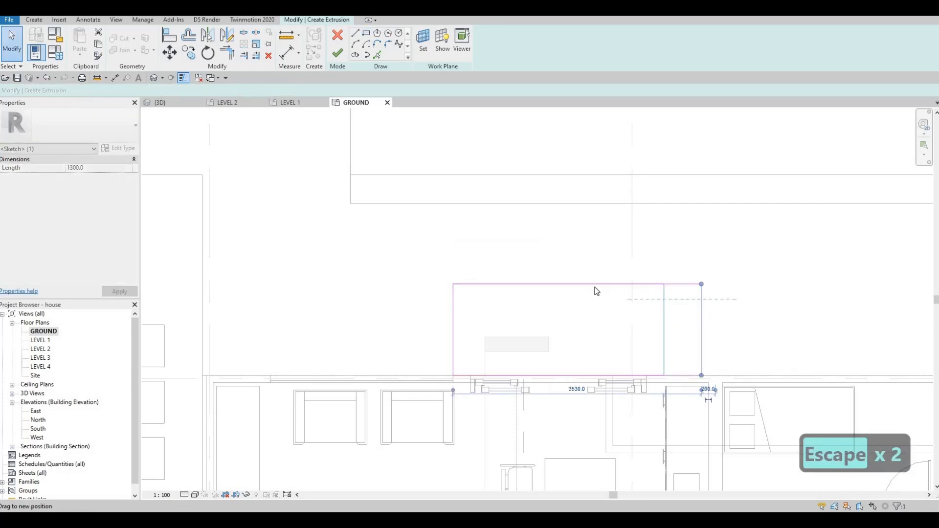
left_click(638, 283)
mouse_move(566, 262)
left_mouse_down()
mouse_move(524, 303)
mouse_move(428, 303)
left_mouse_up()
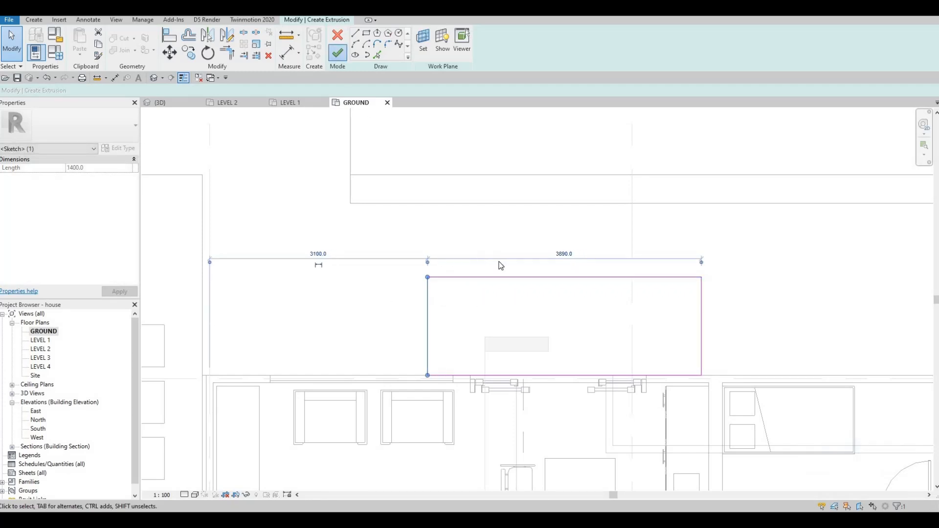
left_click(338, 53)
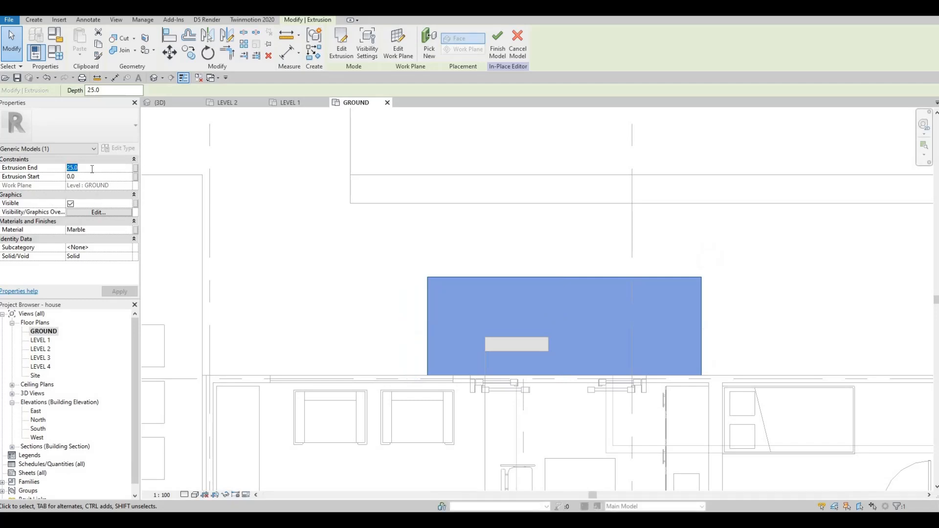
- Set the first step's extrusion end to 180 mm
left_click(92, 169)
type("180")
key("Return")
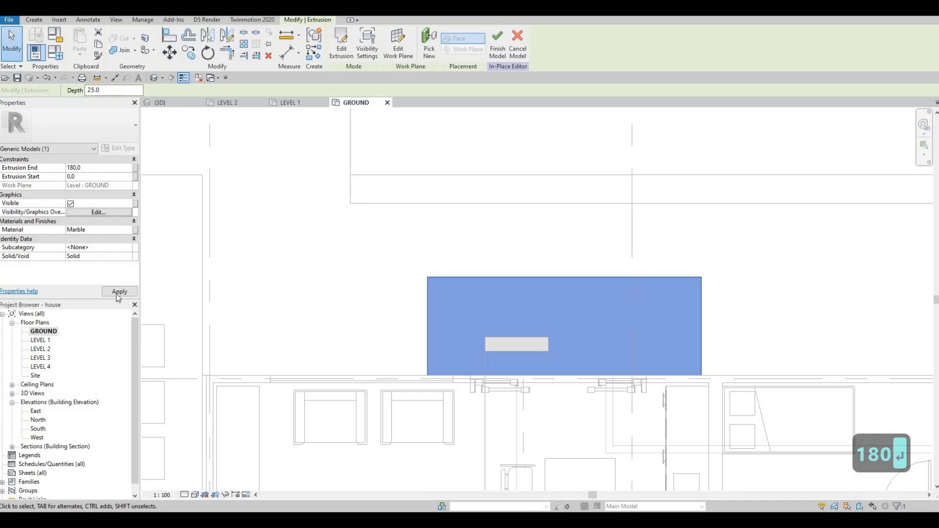
left_click(120, 292)
key("Escape")
key("Escape")
key("Escape")
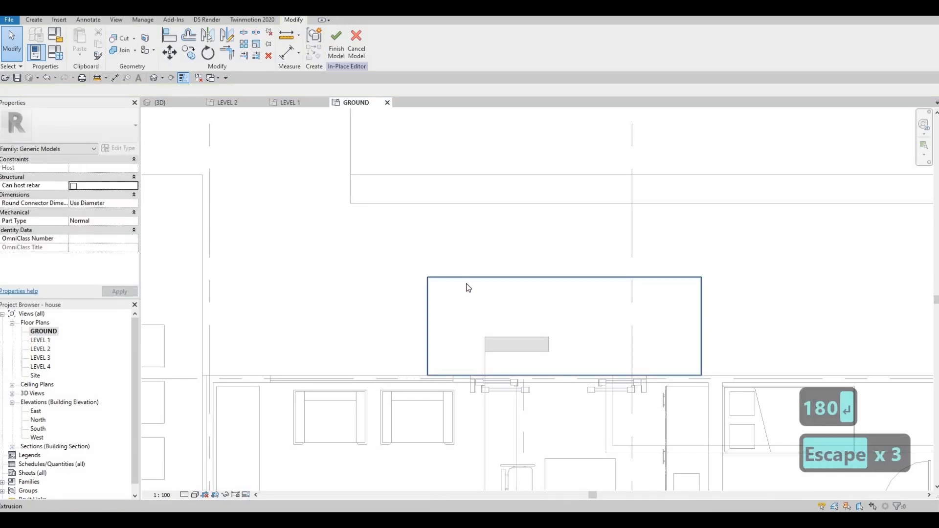
- Create a similar extrusion and sketch a rectangle about 3500 by 1200 mm against the wall inside the first step's outline
left_click(466, 284)
key("c")
key("s")
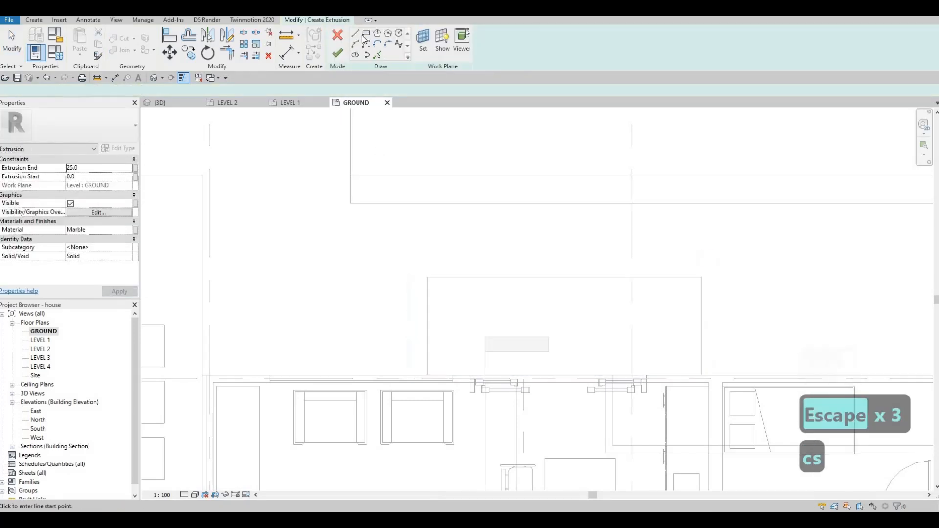
left_click(366, 35)
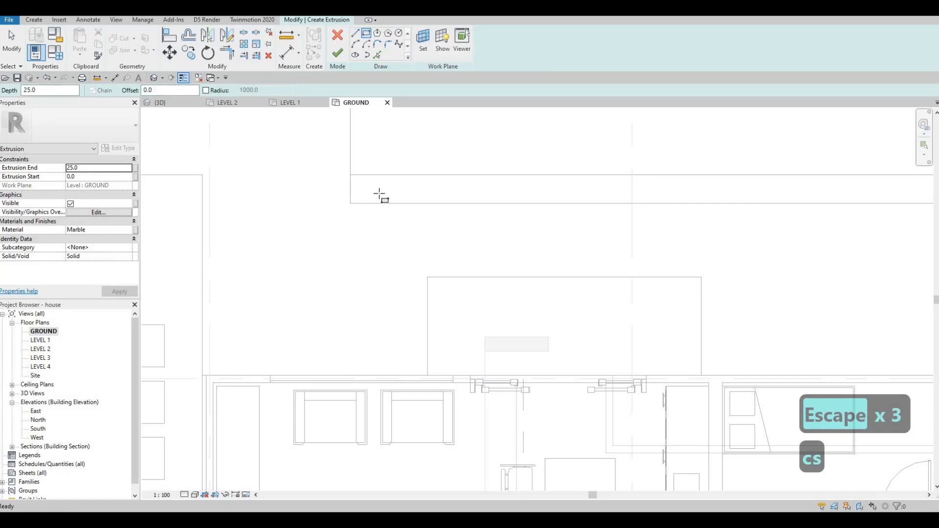
left_click(438, 376)
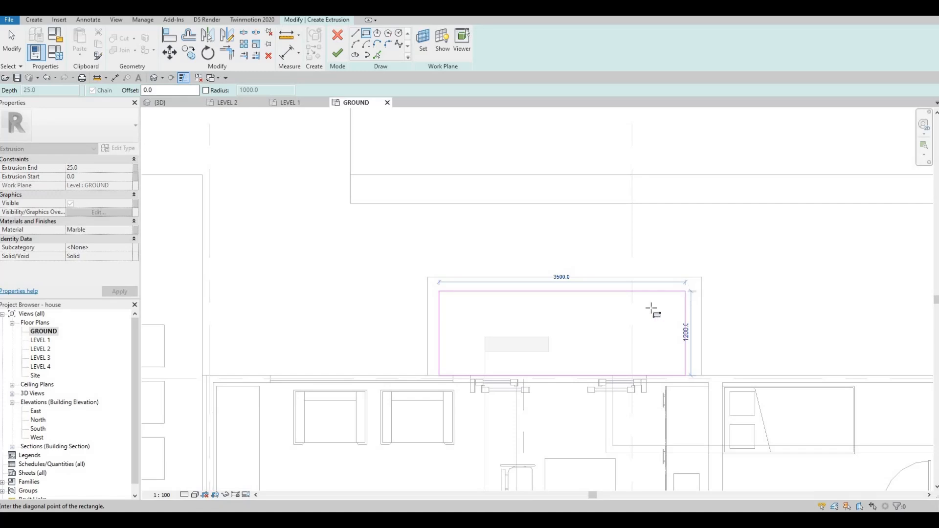
left_click(685, 292)
key("Escape")
key("Escape")
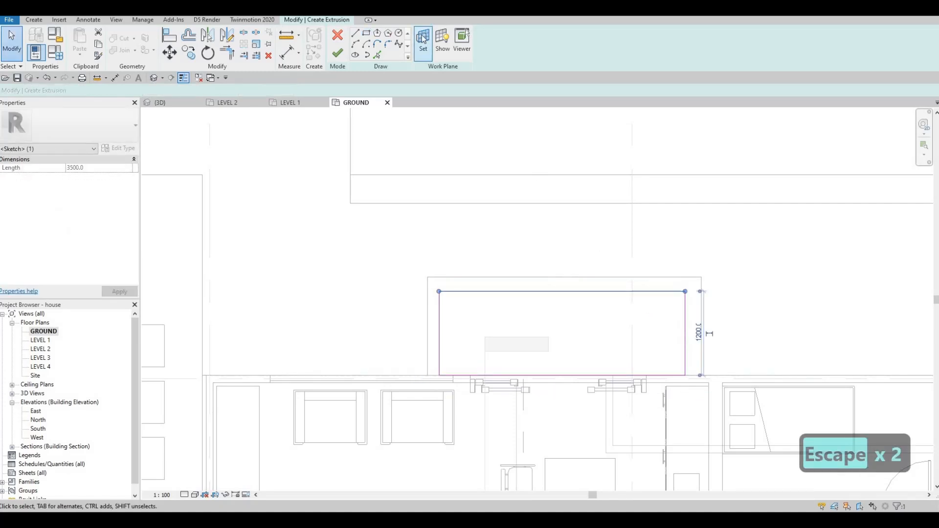
- Host the second rectangle on the first step's face and finish it as an extrusion with an end of 180 mm
left_click(424, 43)
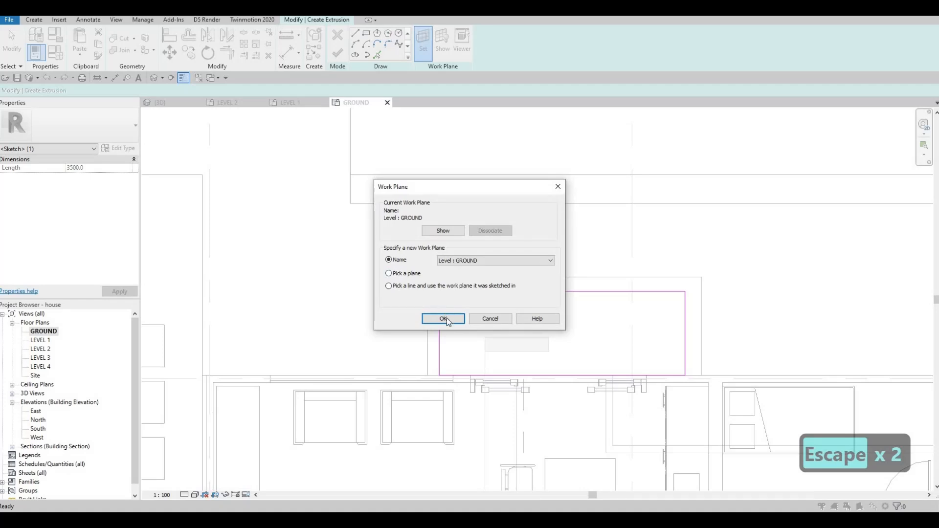
left_click(443, 319)
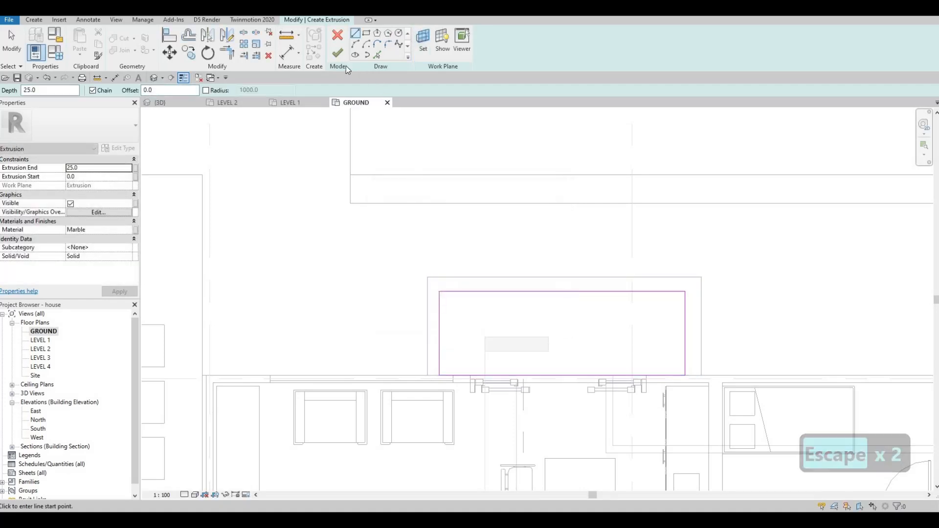
left_click(87, 171)
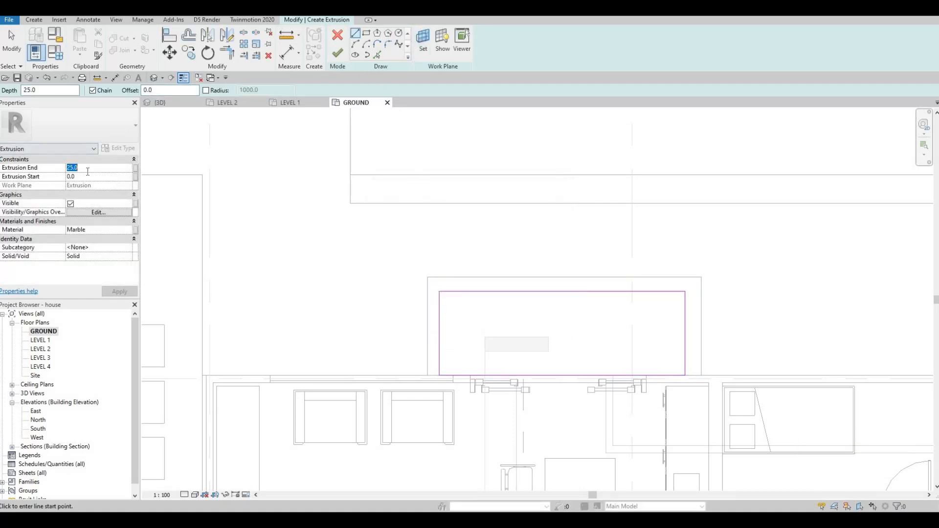
type("180")
key("Return")
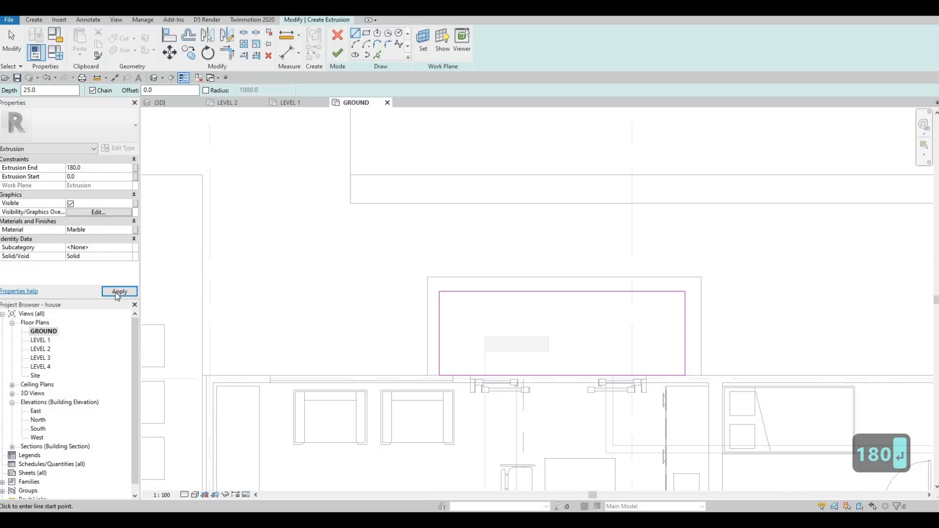
left_click(339, 53)
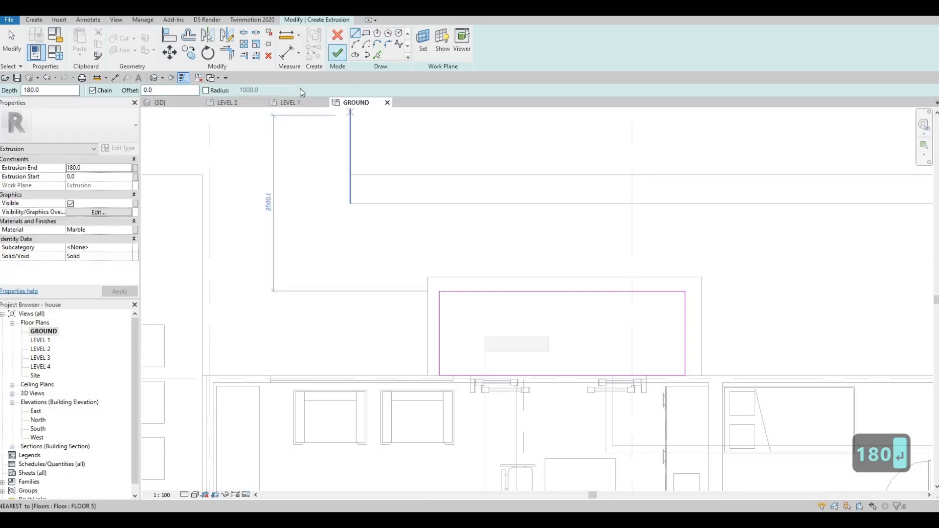
left_click(160, 102)
key("Escape")
key("Escape")
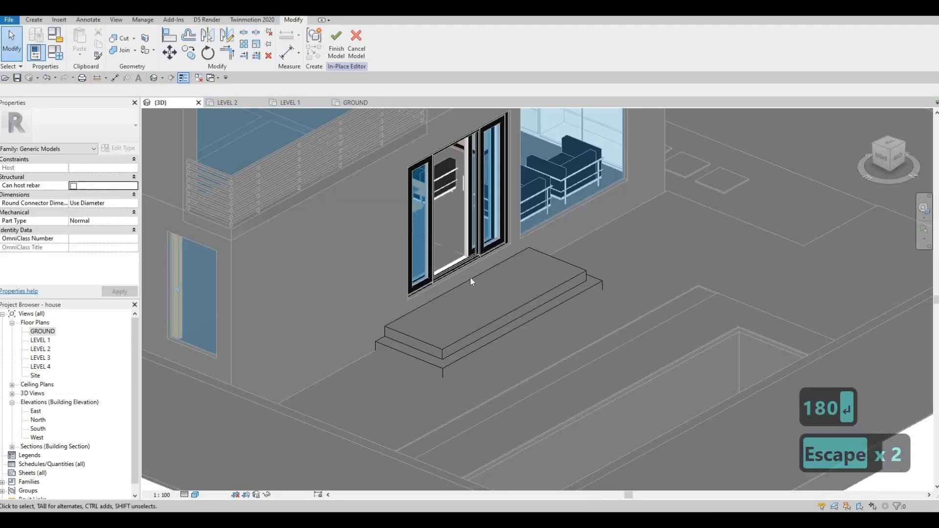
- Check the two stacked steps in 3D, and start another similar extrusion in the GROUND plan hosted on the second step's face
scroll(470, 277, "up", 3)
middle_click_drag(408, 127, 356, 55, "shift")
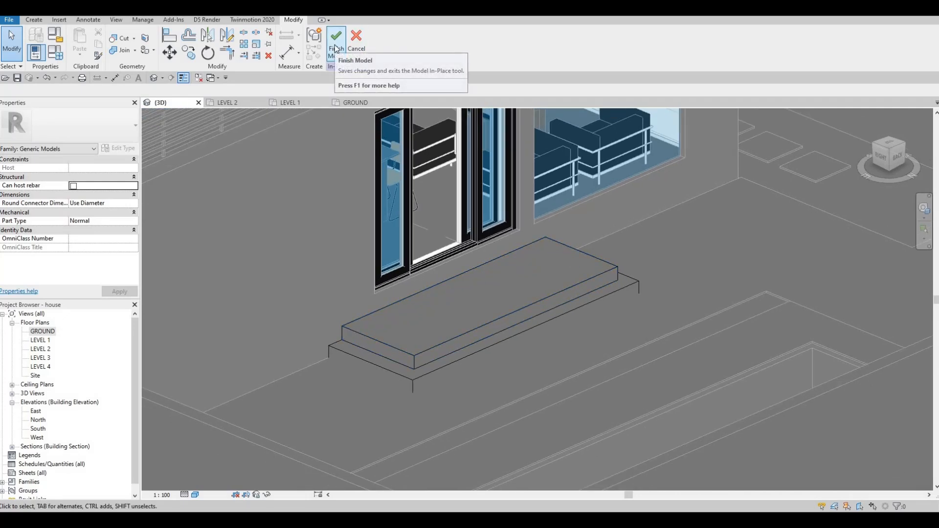
left_click(357, 102)
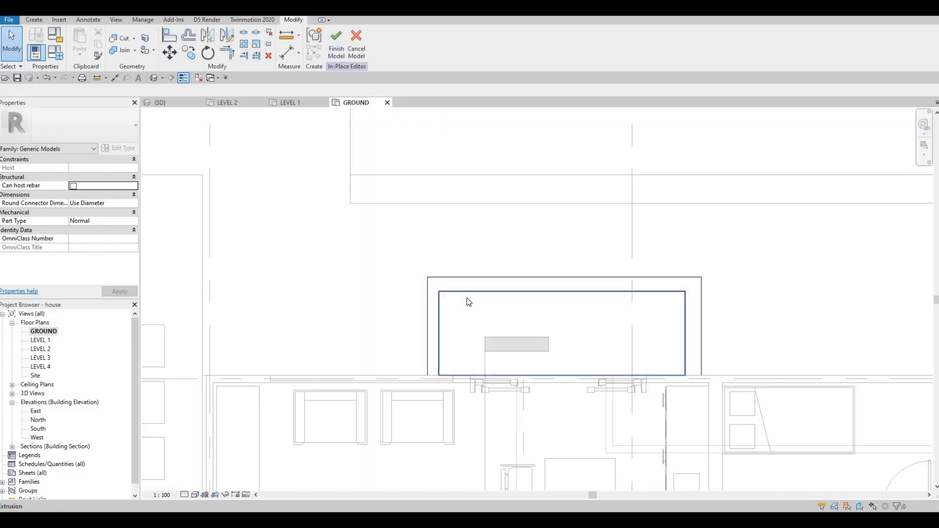
left_click(485, 307)
left_click(386, 51)
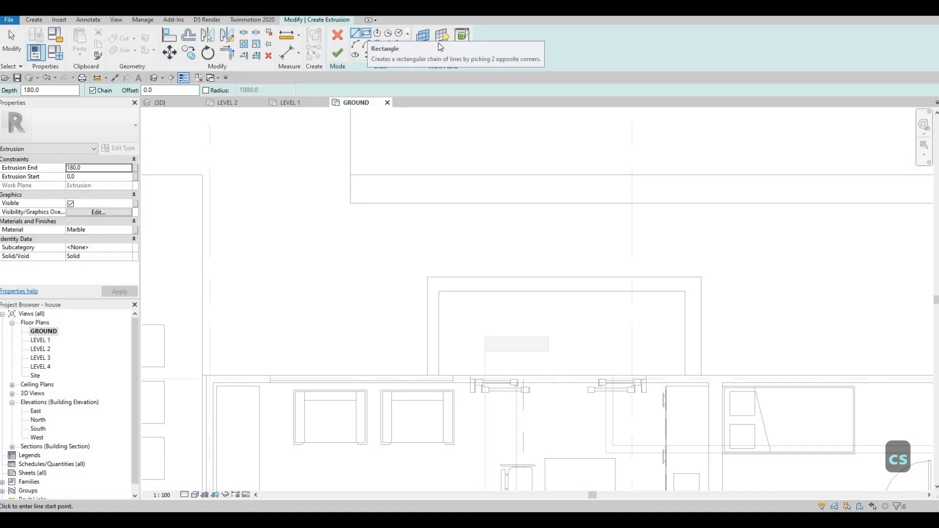
left_click(424, 41)
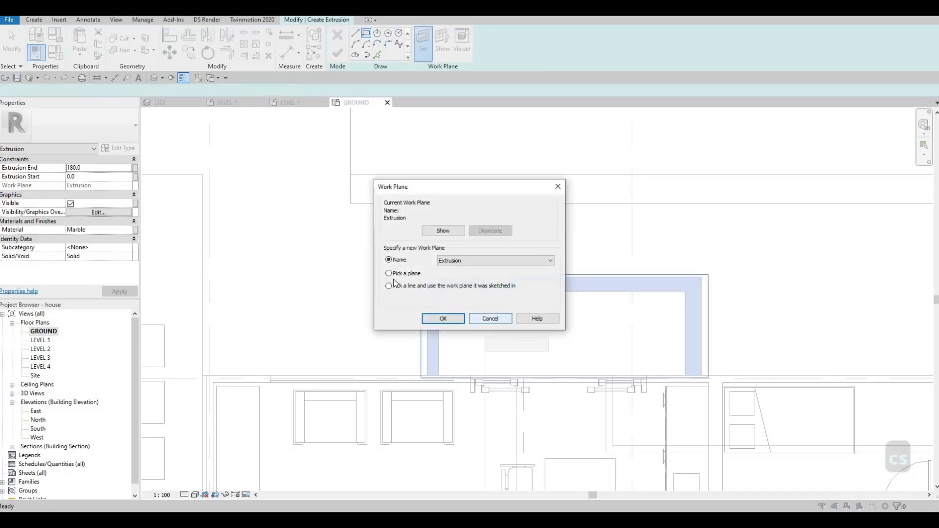
left_click(489, 318)
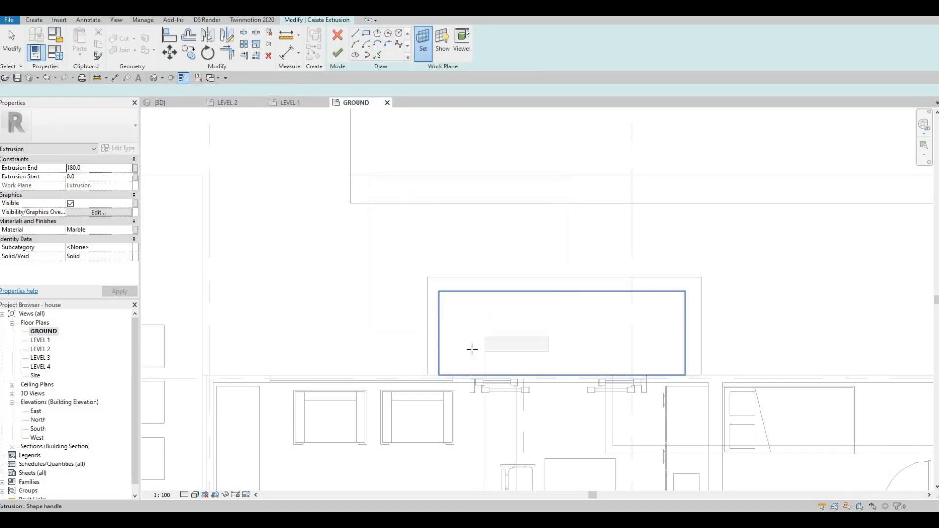
left_click(451, 375)
- Sketch a third rectangle about 1000 mm deep against the wall inside the second step's outline
scroll(451, 372, "up", 2)
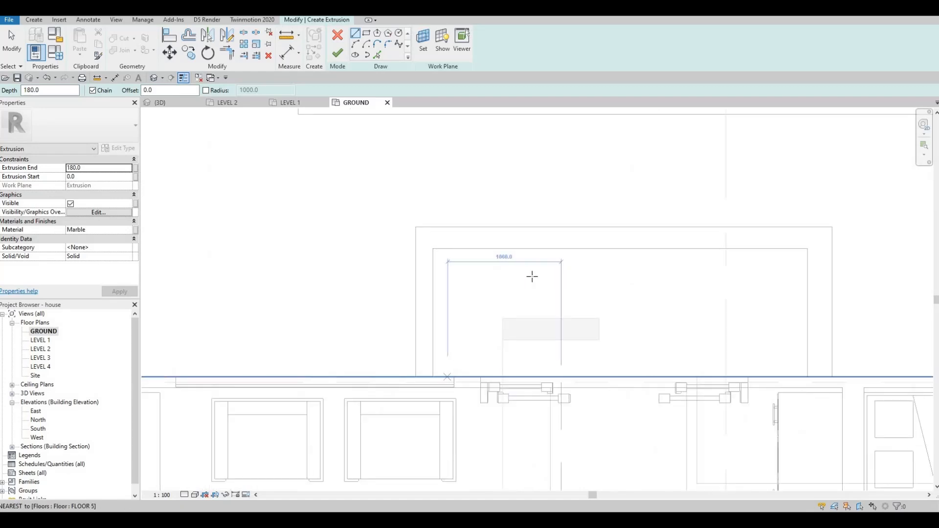
key("Escape")
left_click(367, 33)
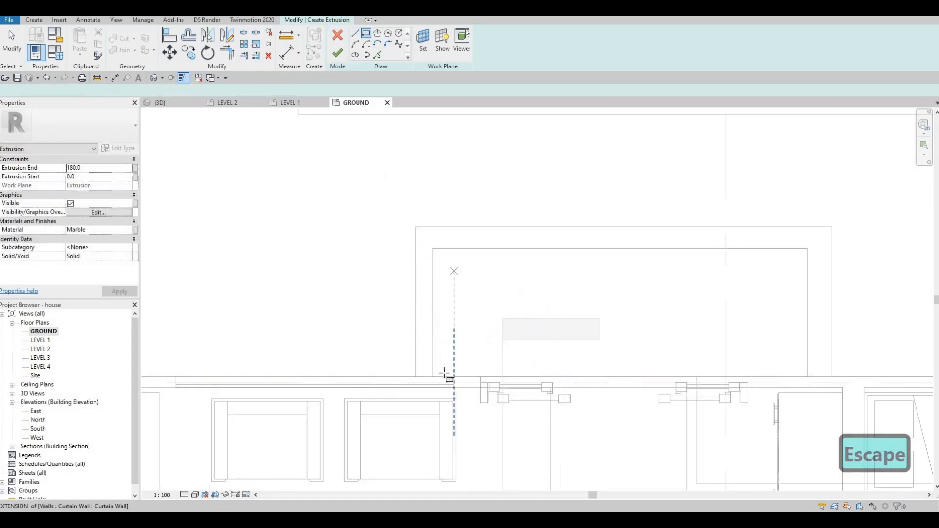
left_click(444, 376)
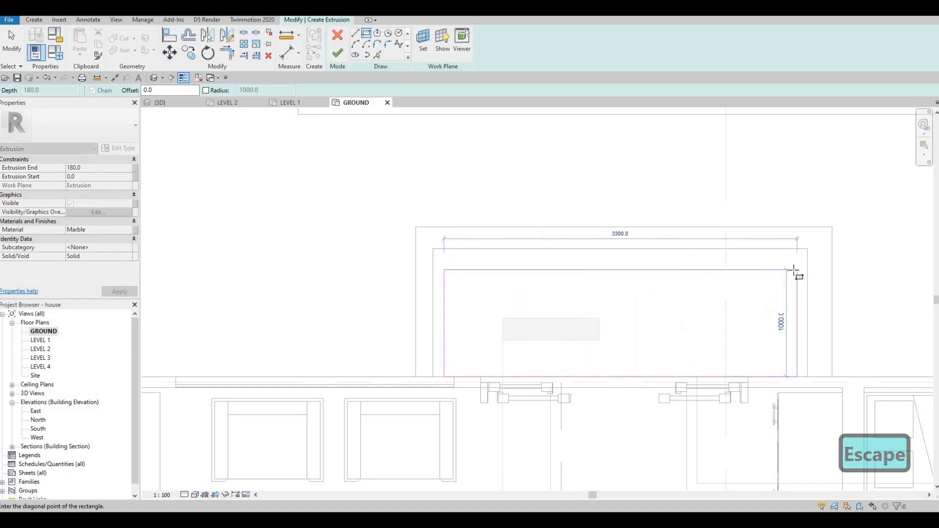
left_click(789, 270)
key("Escape")
key("Escape")
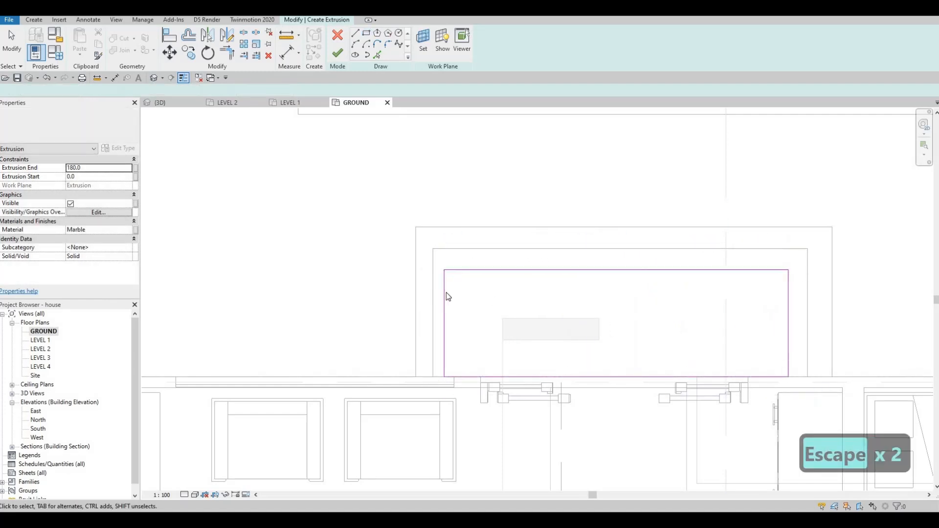
- Nudge the third rectangle's left edge three increments inward and finish the extrusion with an end of 180 mm
left_click(446, 292)
key("Right")
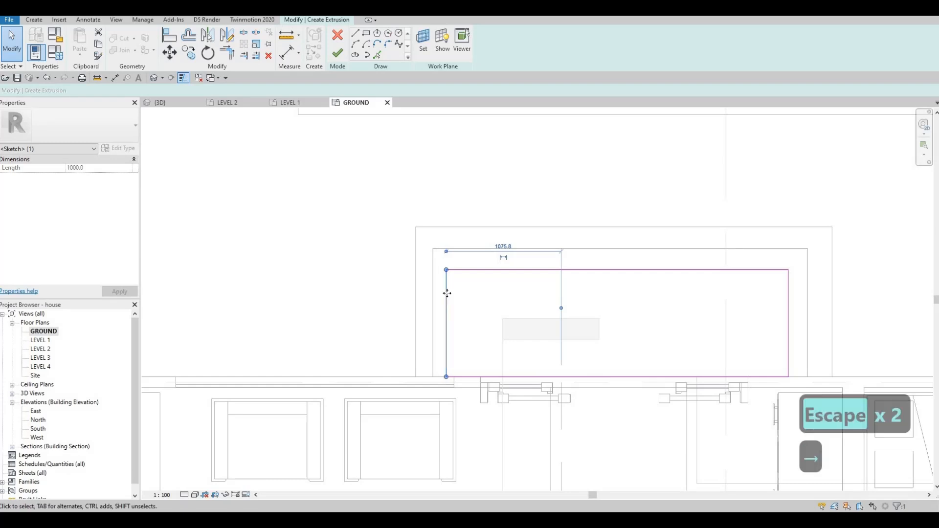
key("Right")
key("Right")
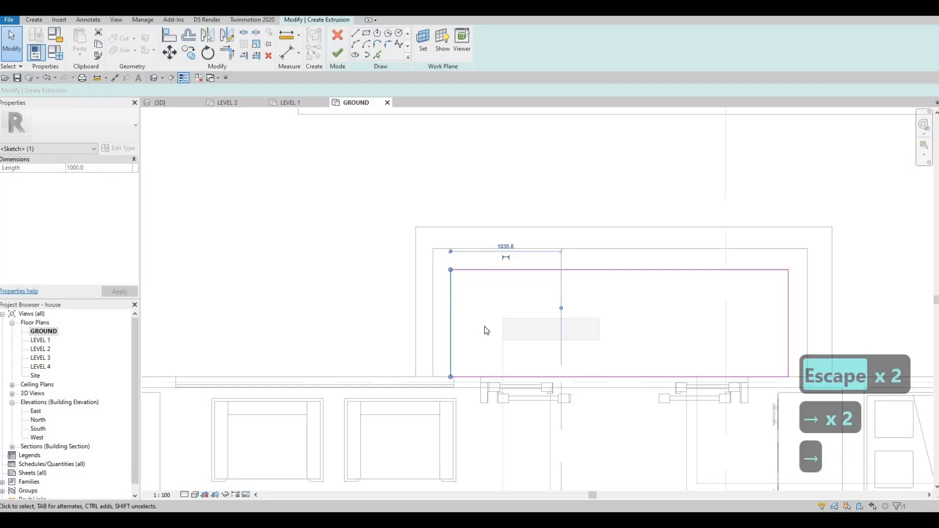
key("Escape")
key("Escape")
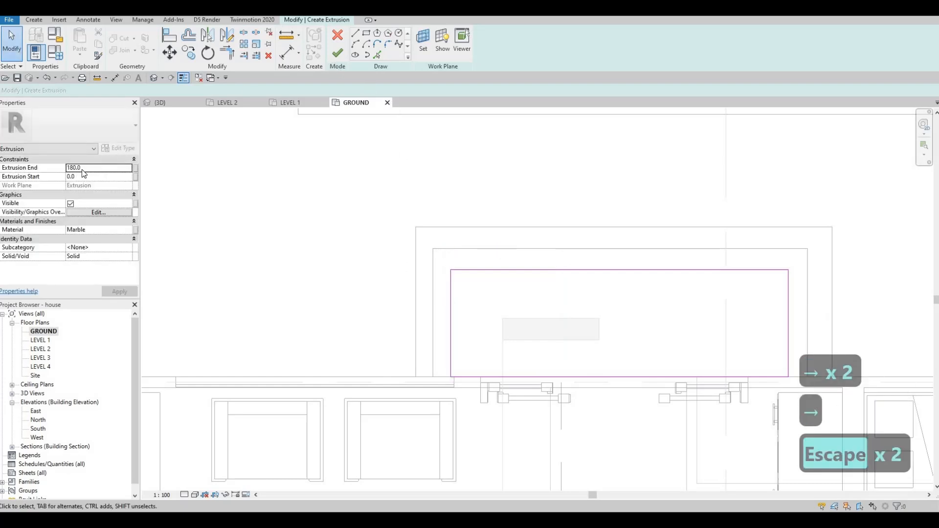
left_click(342, 52)
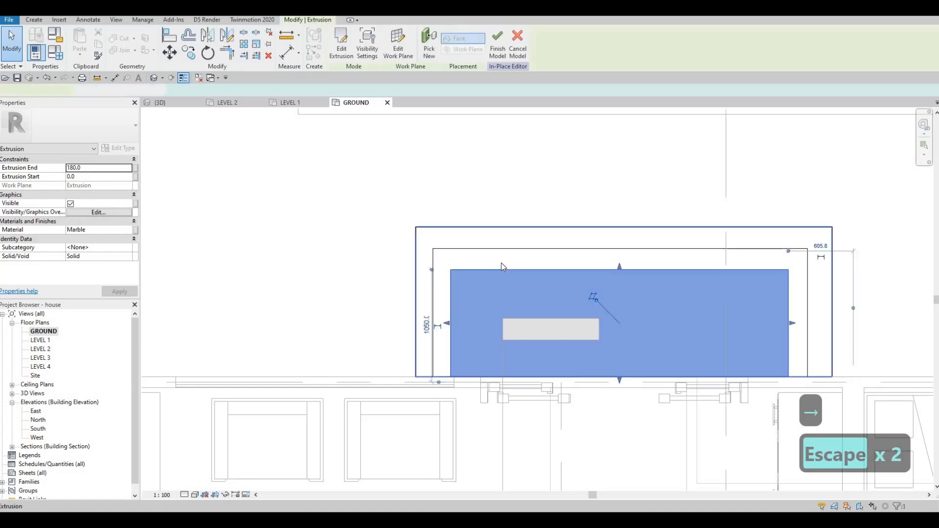
key("Escape")
key("Escape")
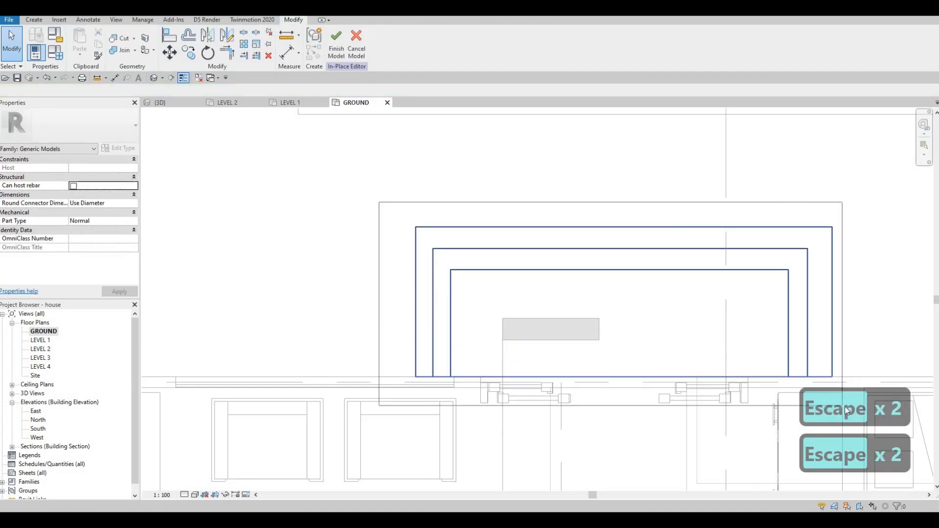
- Select all three step extrusions and nudge them nine increments to the left along the rear wall
left_click(847, 410)
key("Left")
key("Left")
key("Left")
key("Left")
key("Left")
key("Left")
key("Left")
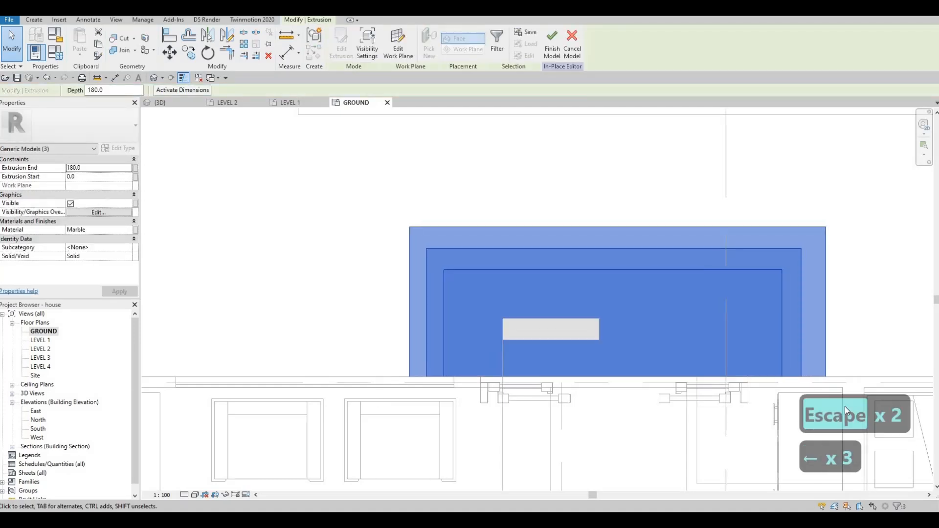
key("Left")
key("Left")
key("Escape")
key("Escape")
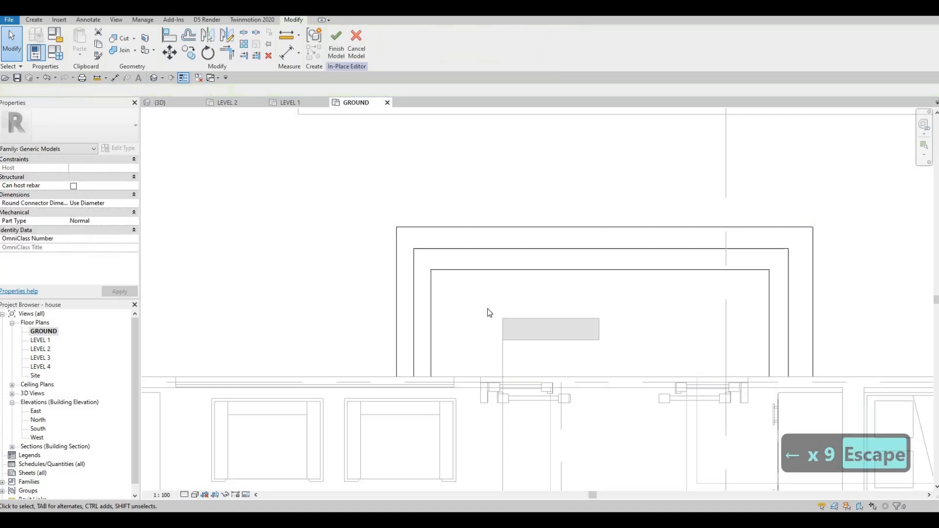
- Finish the in-place steps model from the GROUND plan and inspect the three stacked steps in the 3D view
left_click(430, 326)
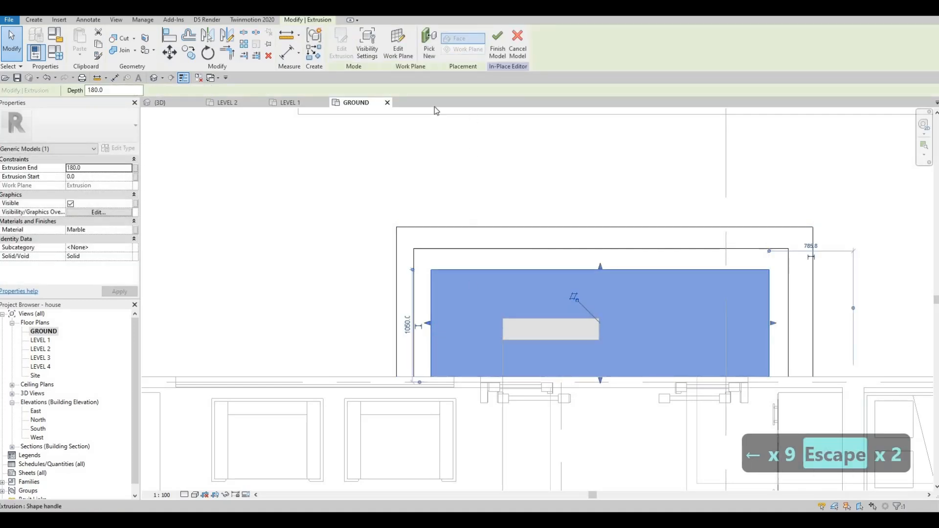
key("Escape")
left_click(337, 45)
left_click(160, 103)
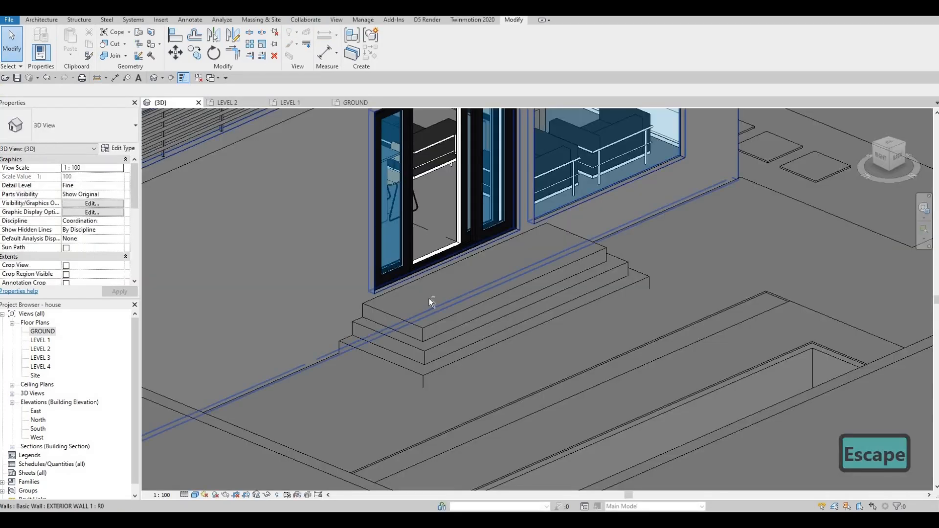
key("Escape")
middle_click_drag(429, 299, 409, 302, "shift")
scroll(406, 294, "up", 4)
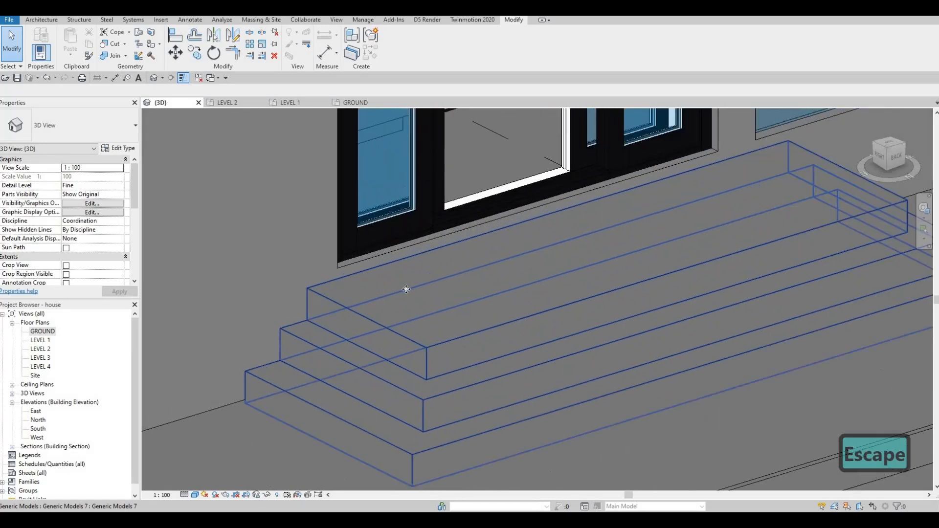
- Stretch the upper step's top face slightly upward toward the door threshold and undo the last stretch
left_click(528, 267)
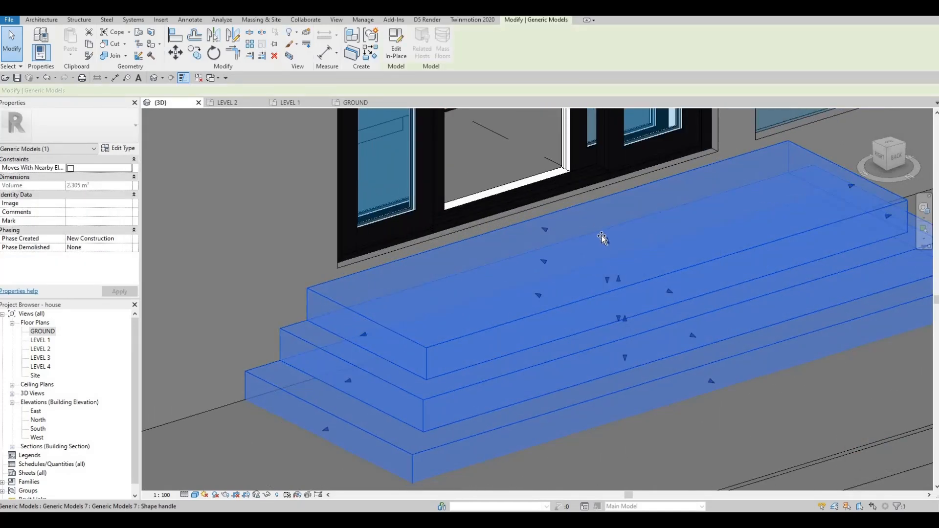
left_click_drag(606, 238, 596, 254)
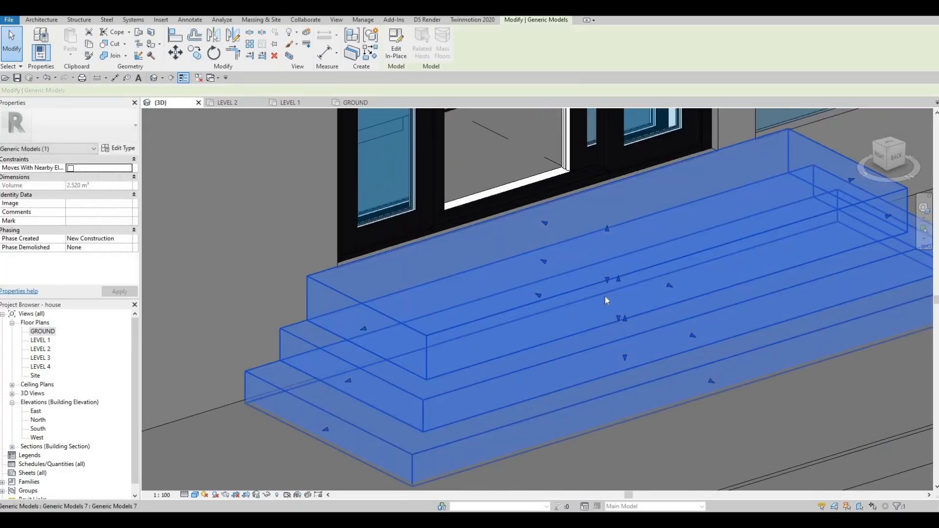
key("ctrl+z")
scroll(553, 315, "down", 3)
key("Escape")
scroll(589, 354, "down", 3)
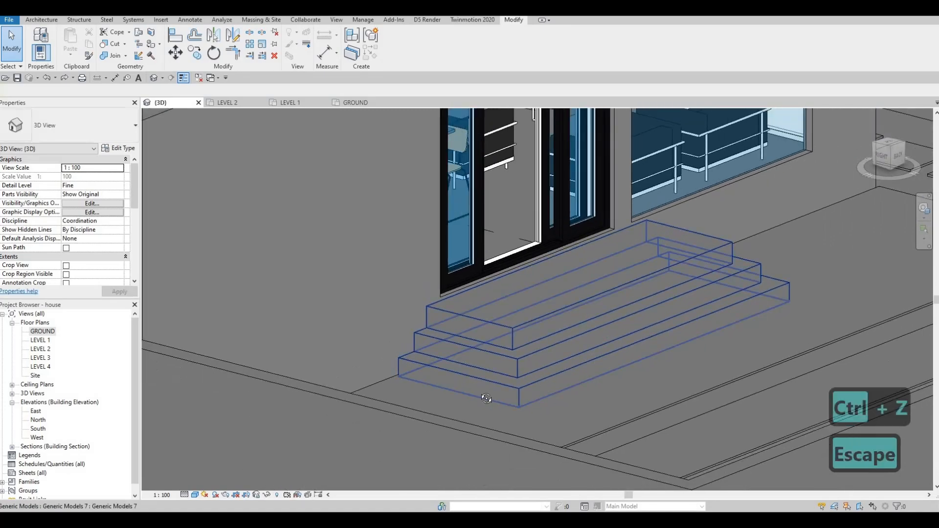
- Select the steps model and stretch the lowest step's underside slightly down to meet the terrace floor
middle_click_drag(472, 342, 424, 350, "shift")
middle_click_drag(552, 345, 505, 342, "shift")
left_click(577, 342)
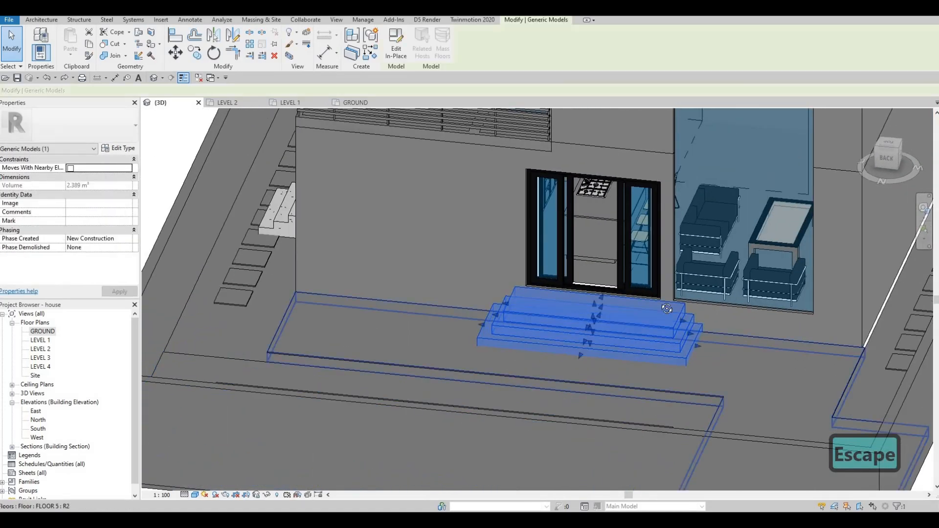
middle_click_drag(576, 342, 648, 329, "shift")
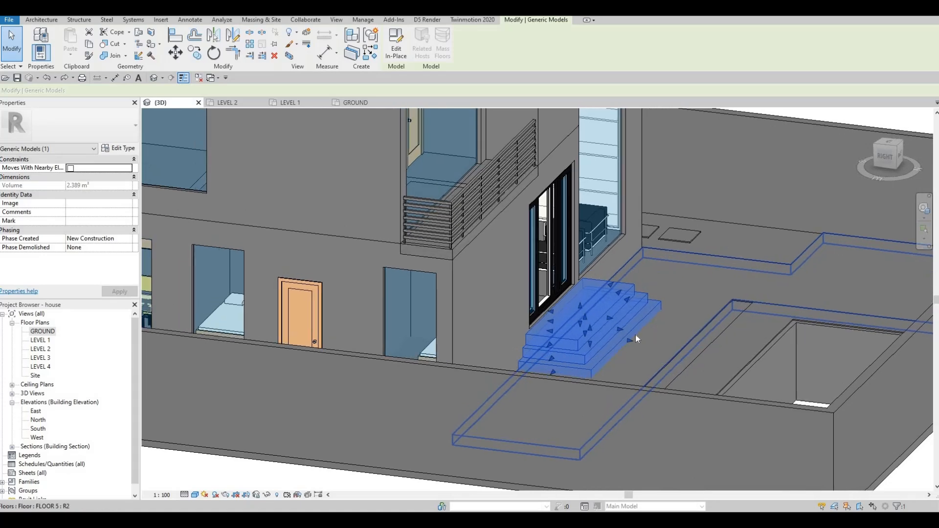
scroll(626, 341, "up", 3)
middle_click_drag(533, 368, 559, 343, "shift")
left_click_drag(559, 342, 558, 348)
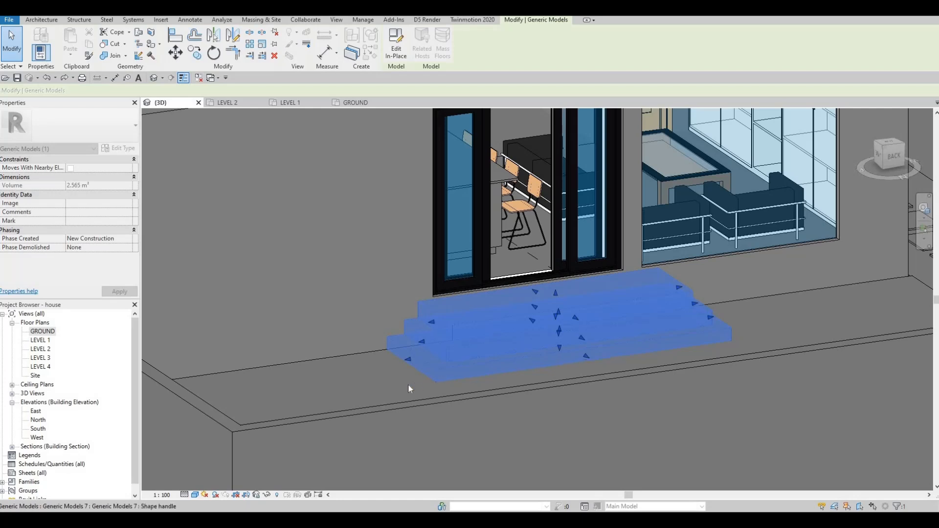
key("Escape")
key("a")
key("l")
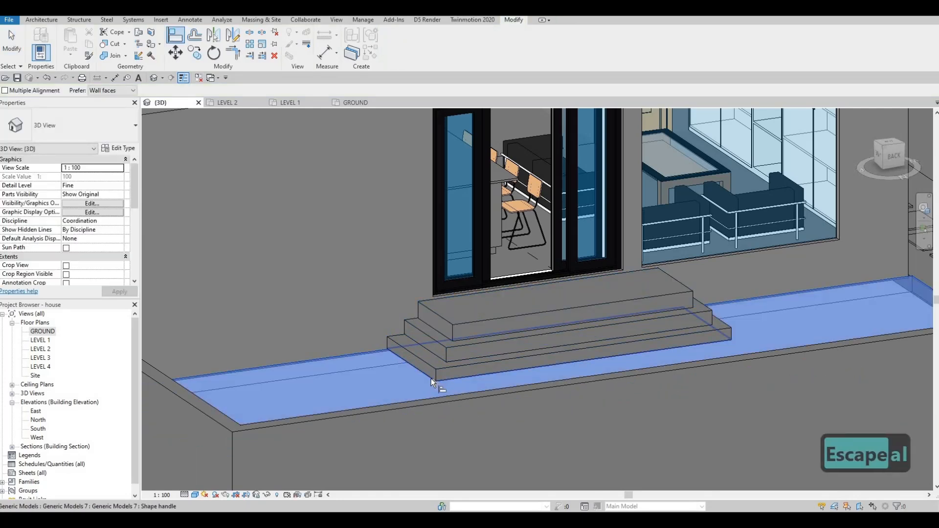
key("Tab")
key("Tab")
key("Tab")
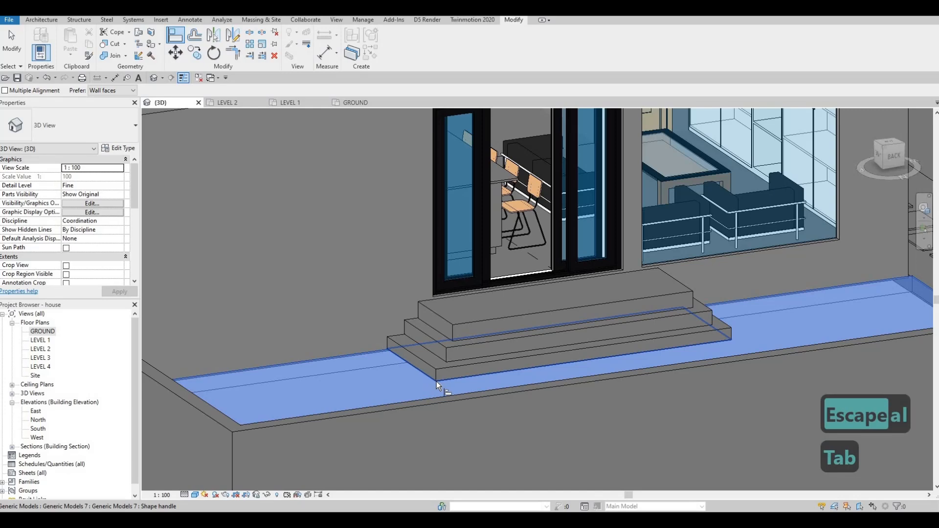
scroll(431, 379, "up", 2)
scroll(429, 381, "up", 2)
key("Tab")
key("Tab")
key("Tab")
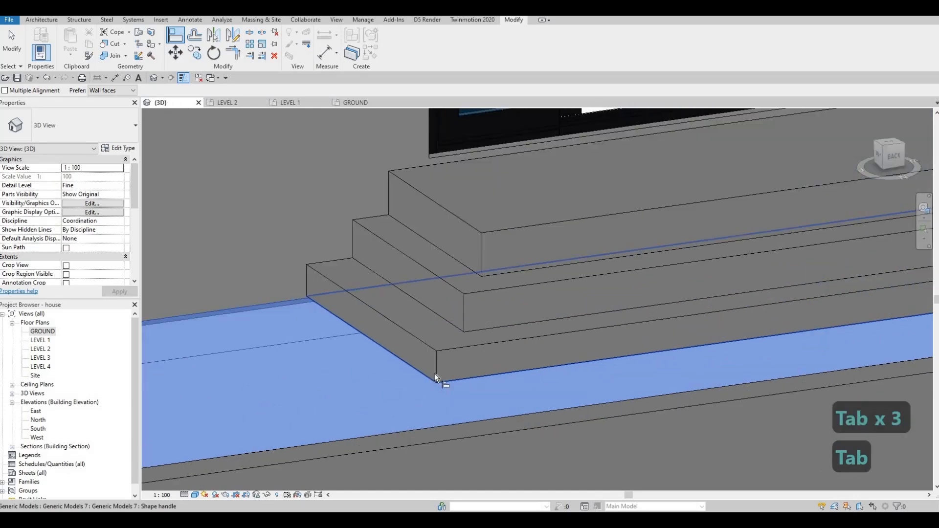
key("Tab")
key("Tab")
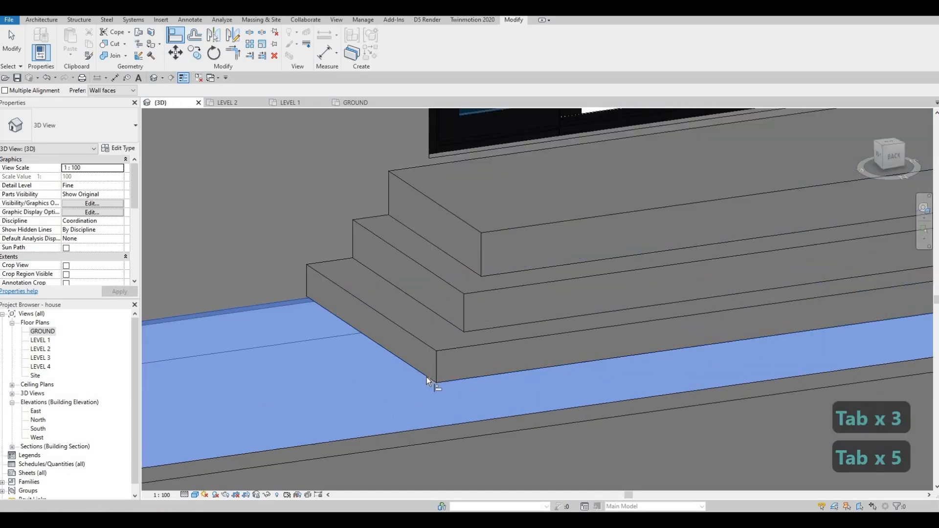
key("Escape")
key("Escape")
key("Escape")
- Examine the marble steps, terrace and pool from several angles in the 3D view
scroll(526, 382, "down", 5)
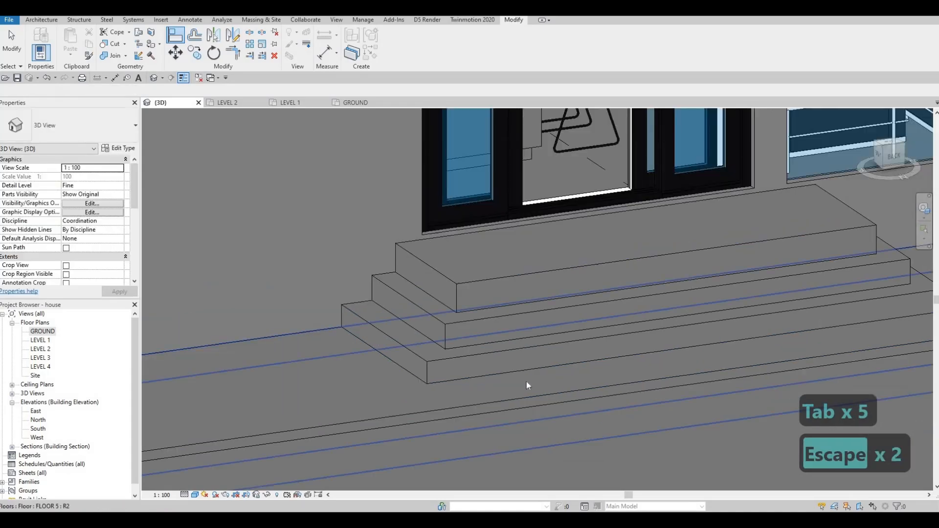
middle_click_drag(598, 472, 747, 366, "shift")
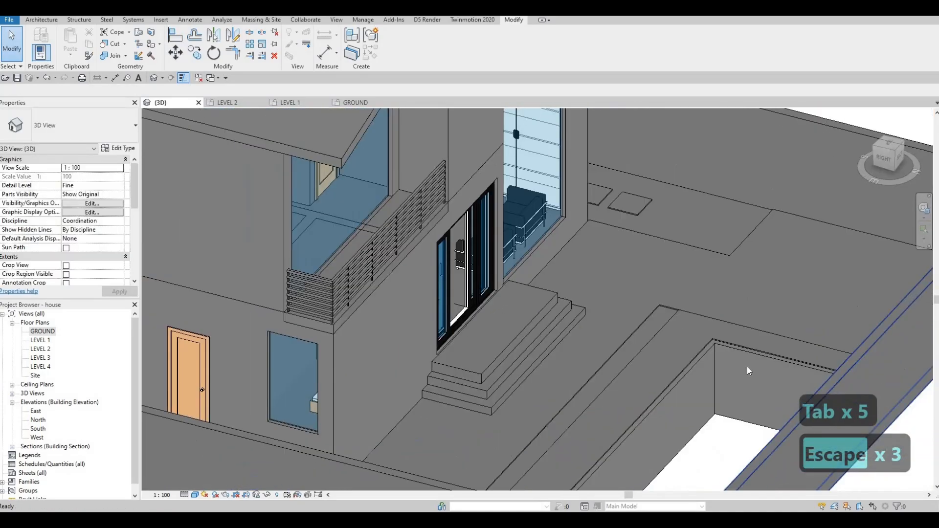
scroll(744, 249, "up", 3)
scroll(744, 248, "down", 3)
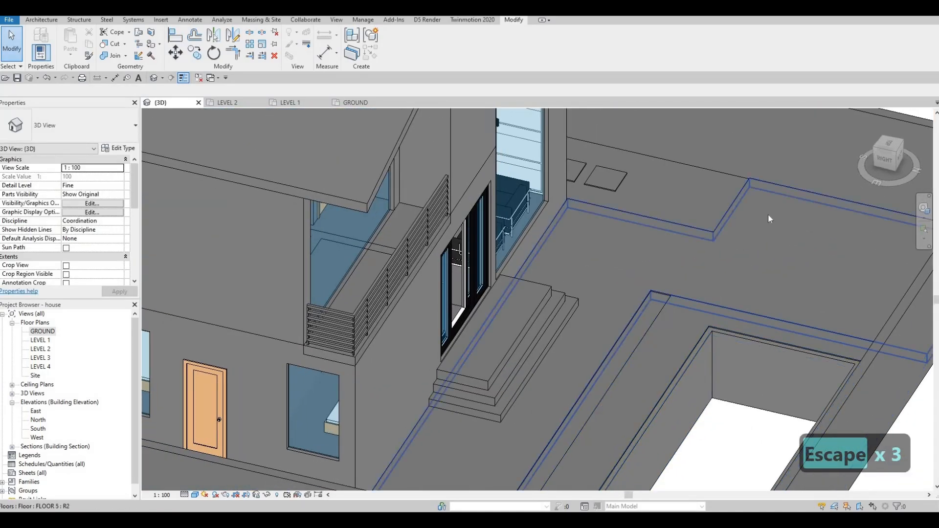
middle_click_drag(638, 319, 319, 193, "shift")
scroll(287, 262, "down", 1)
scroll(333, 181, "up", 2)
- Select the chain of four pool walls and set their EXTERIOR WALL 1 type's structure layer thickness to 200 mm
left_click(318, 168)
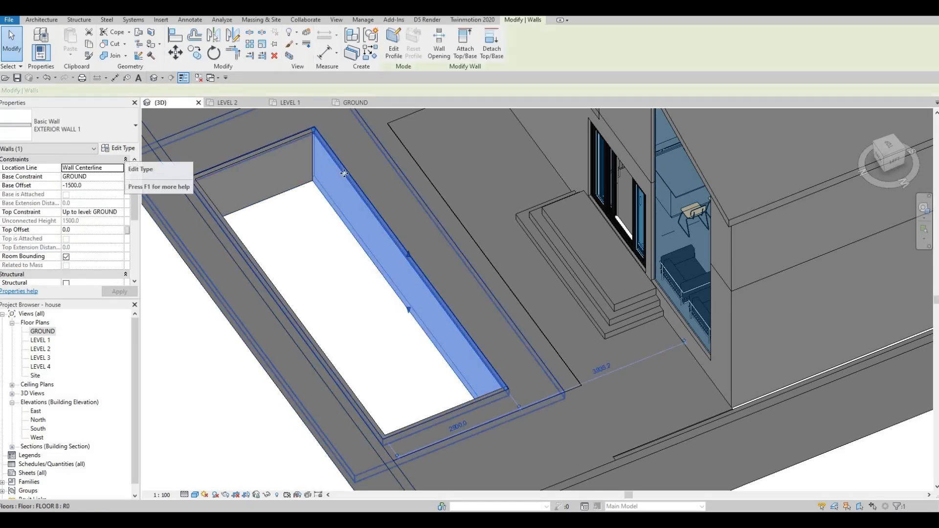
key("Escape")
key("Escape")
key("Tab")
left_click(323, 169)
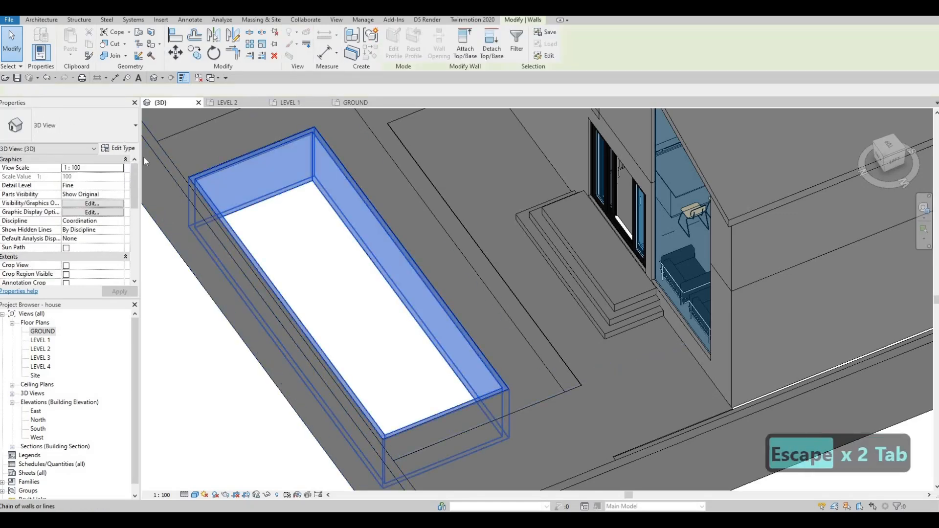
scroll(391, 378, "down", 1)
middle_click_drag(391, 377, 340, 325)
middle_click_drag(415, 196, 257, 318)
scroll(434, 306, "down", 3)
middle_click_drag(45, 228, 114, 154, "shift")
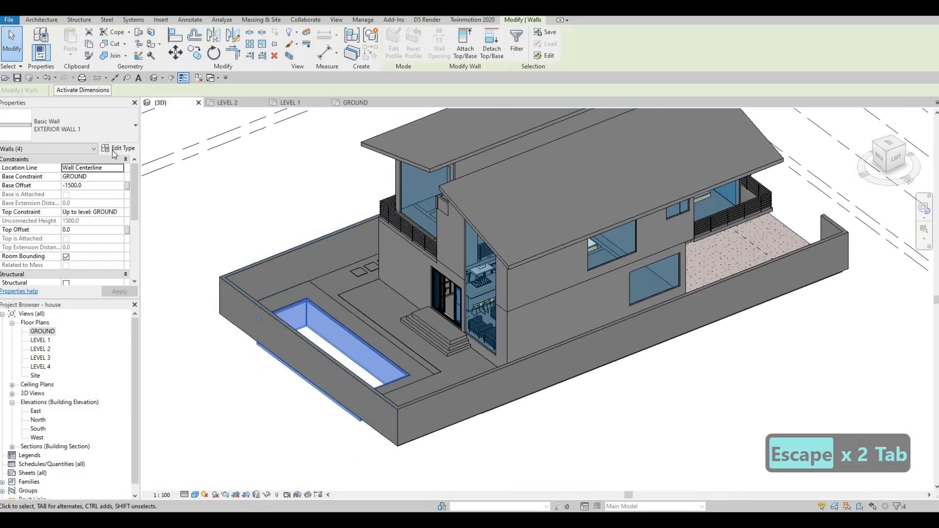
left_click(118, 149)
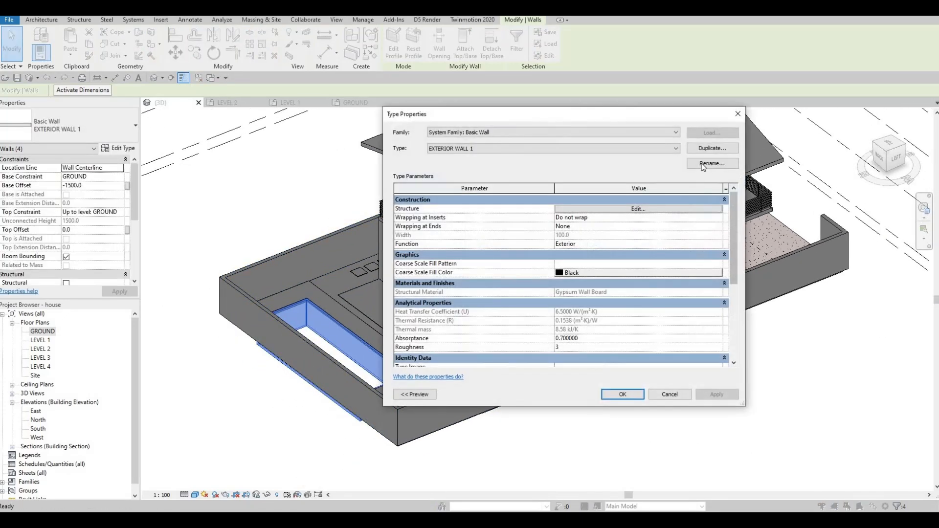
left_click(646, 208)
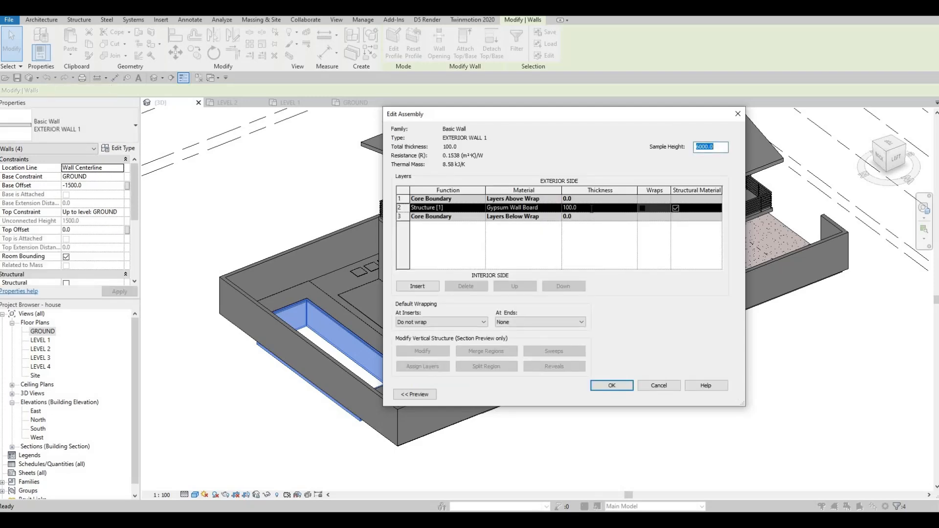
left_click(592, 209)
type("2000")
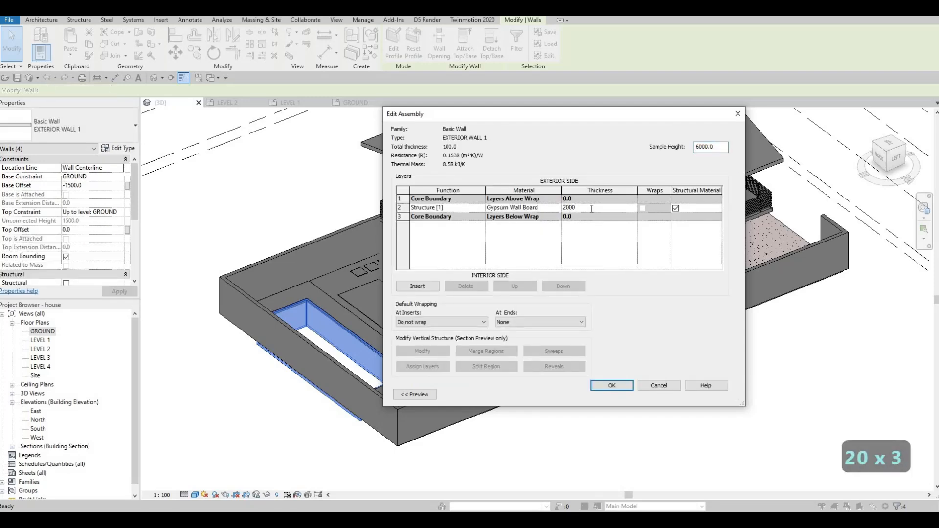
key("BackSpace")
left_click(608, 385)
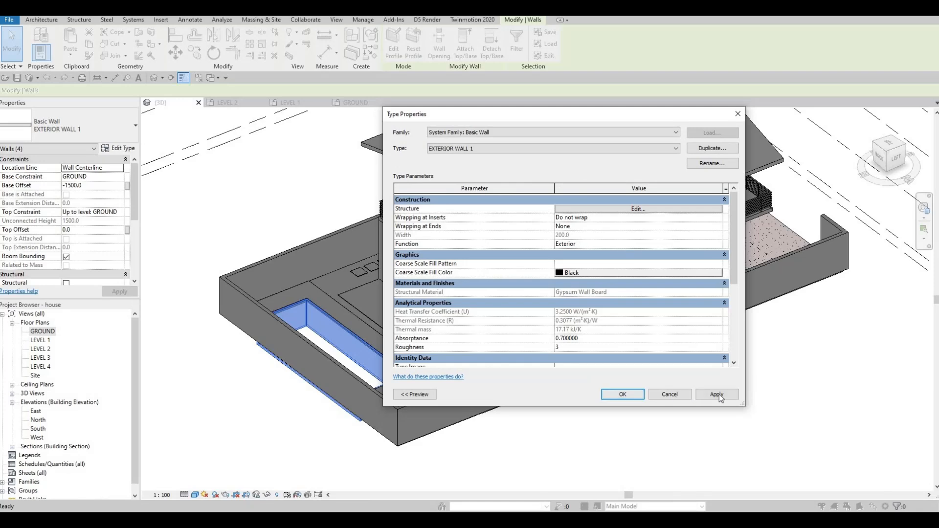
left_click(623, 394)
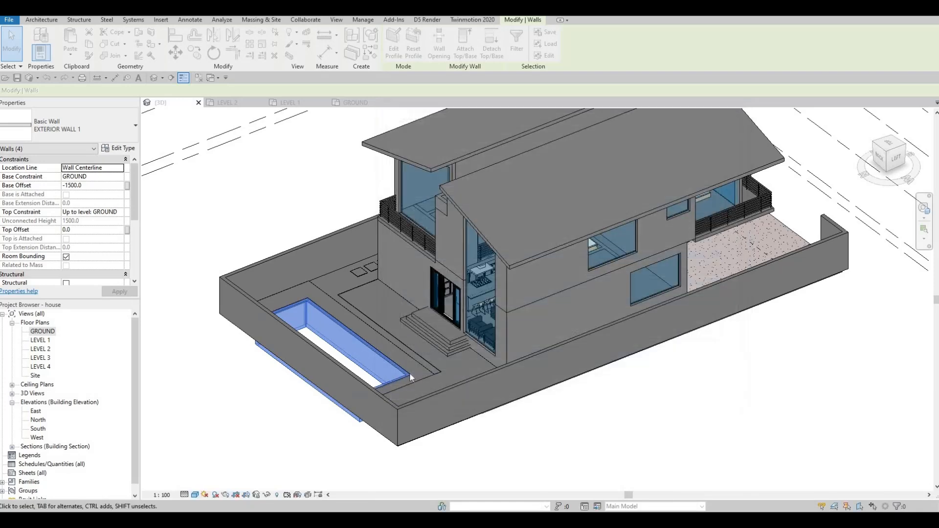
- Reselect the chain of four pool walls and change their type to SWIMMING WALL
key("Escape")
key("Tab")
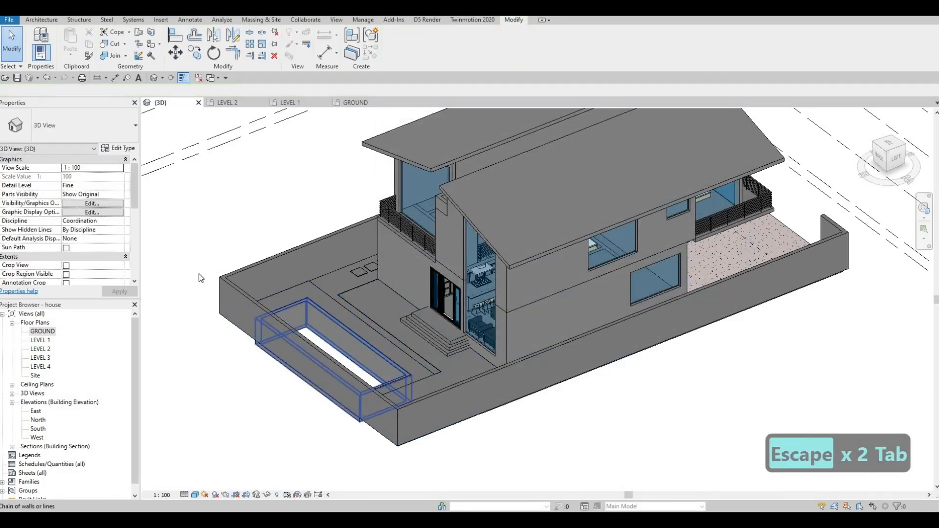
left_click(362, 361)
left_click(93, 128)
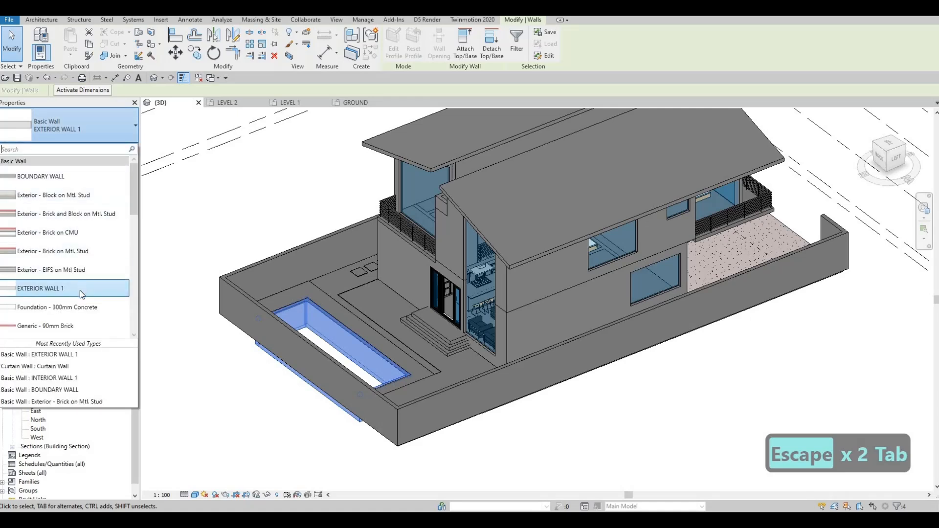
scroll(78, 293, "down", 1)
scroll(77, 316, "down", 6)
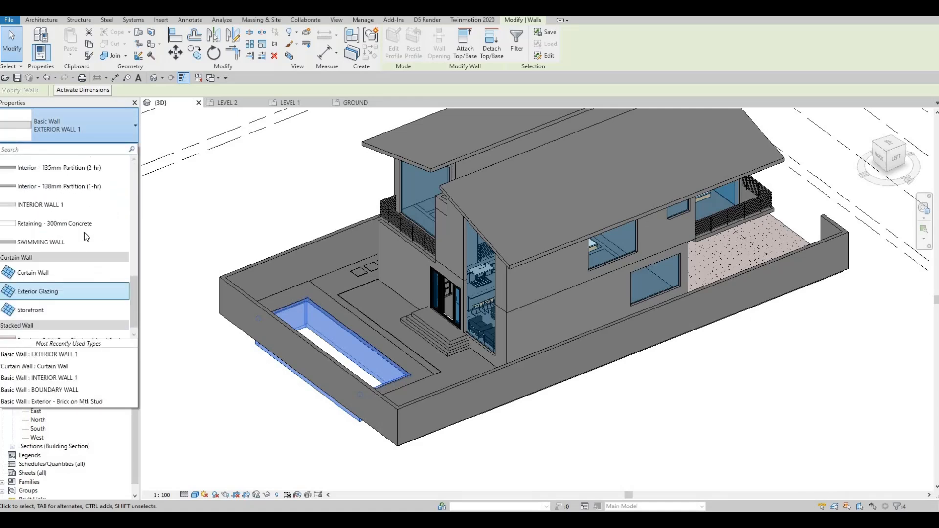
left_click(116, 233)
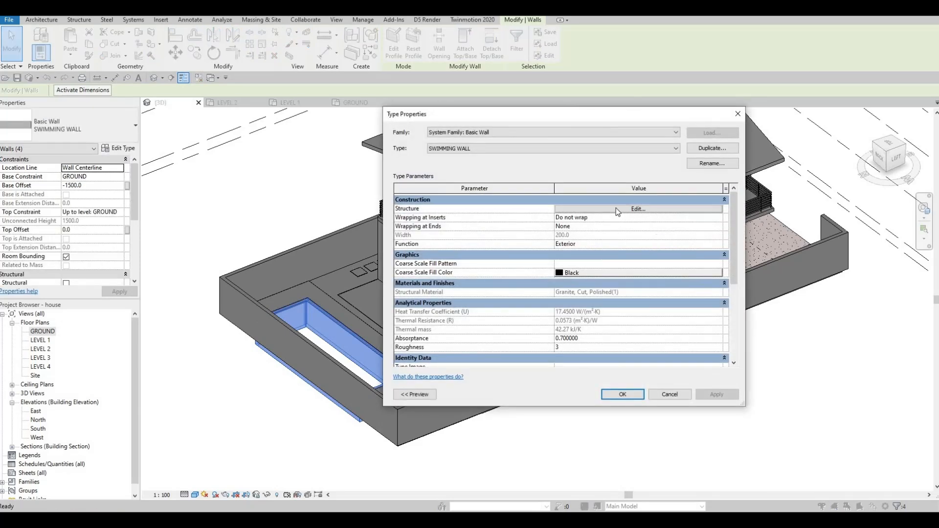
- Set the structure layer thickness of the SWIMMING WALL type to 100 mm
left_click(592, 209)
left_click(593, 209)
left_click(592, 209)
type("1")
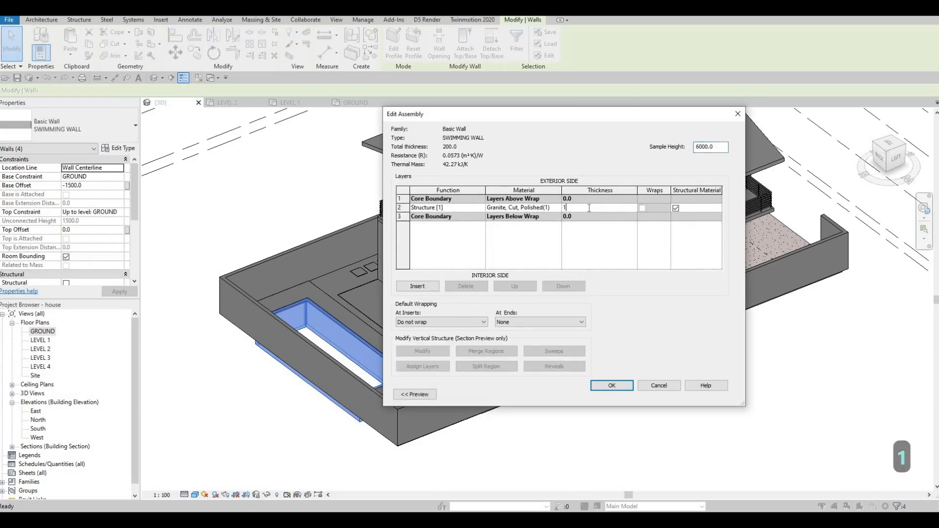
type("00")
left_click(632, 385)
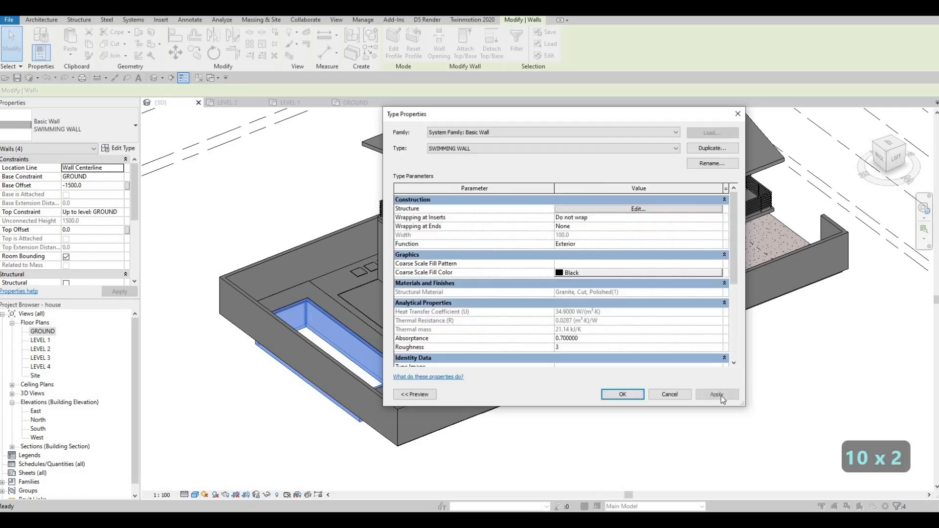
left_click(624, 395)
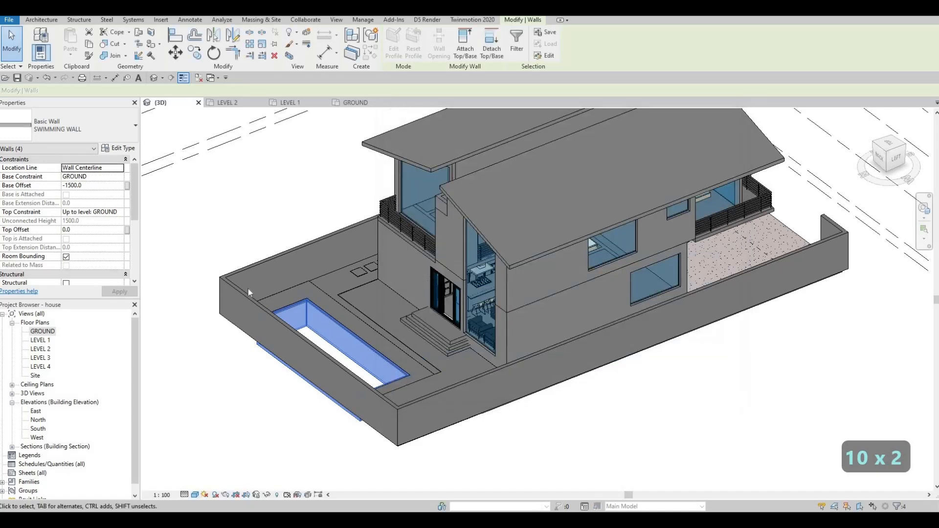
scroll(387, 303, "down", 2)
key("Escape")
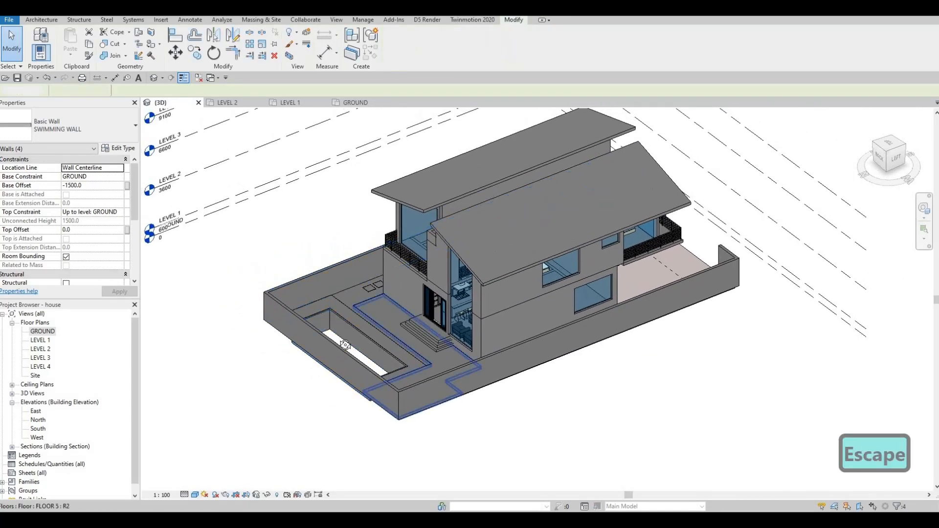
- Copy the material name Granite, Cut, Polished(1) from the structure layer of the pool's SWIMMING WALL type
middle_click_drag(315, 381, 380, 277, "shift")
scroll(459, 192, "up", 5)
left_click(427, 251)
key("Escape")
scroll(713, 296, "up", 3)
scroll(380, 277, "up", 2)
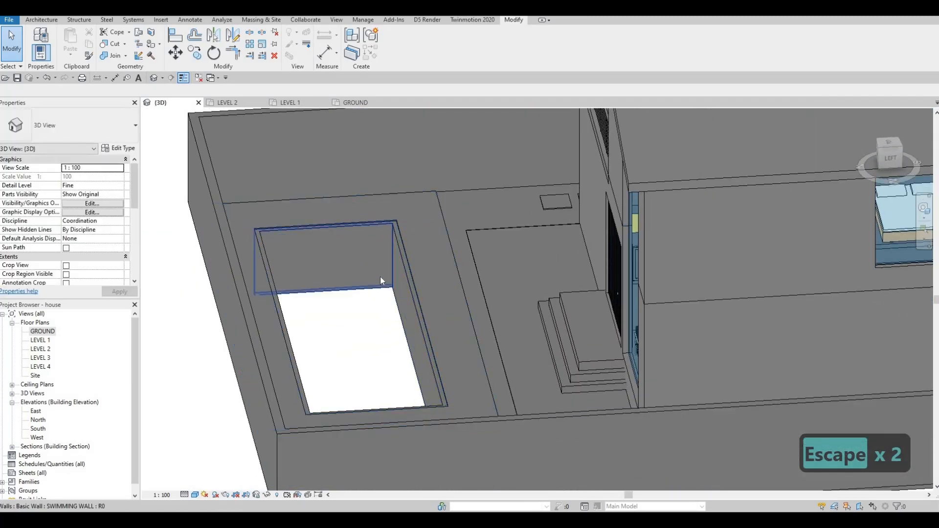
left_click(125, 152)
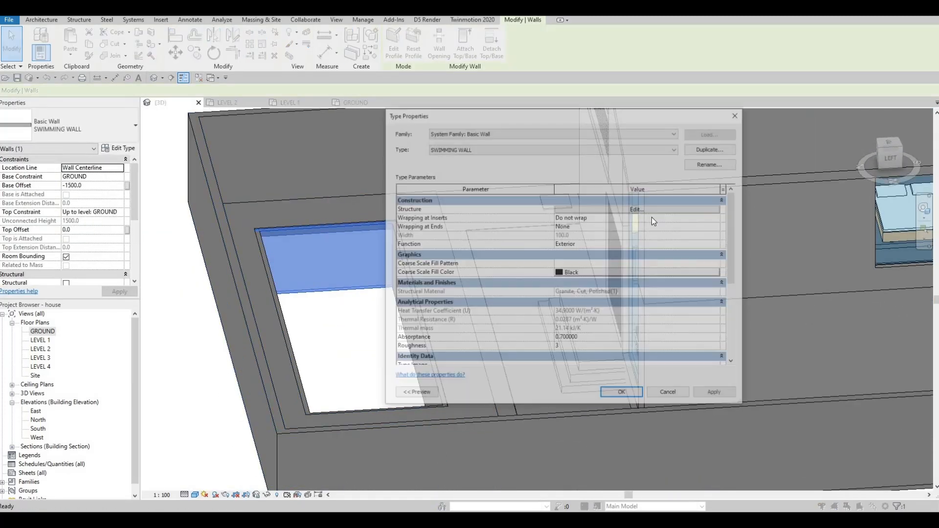
left_click(602, 210)
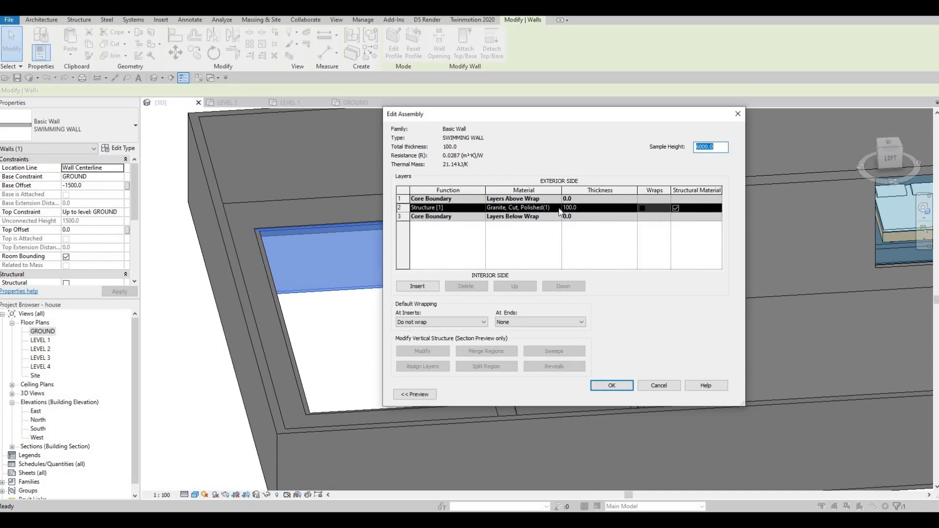
left_click(553, 211)
left_click(558, 208)
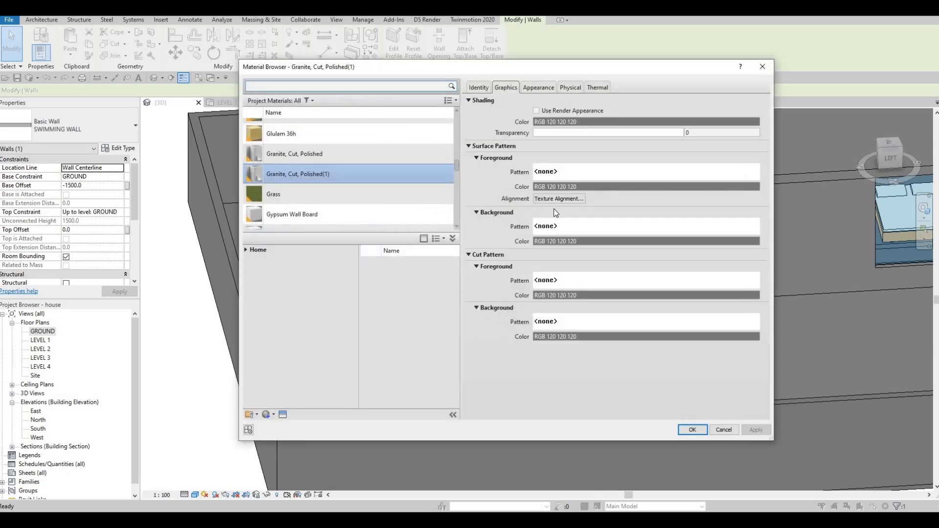
key("Escape")
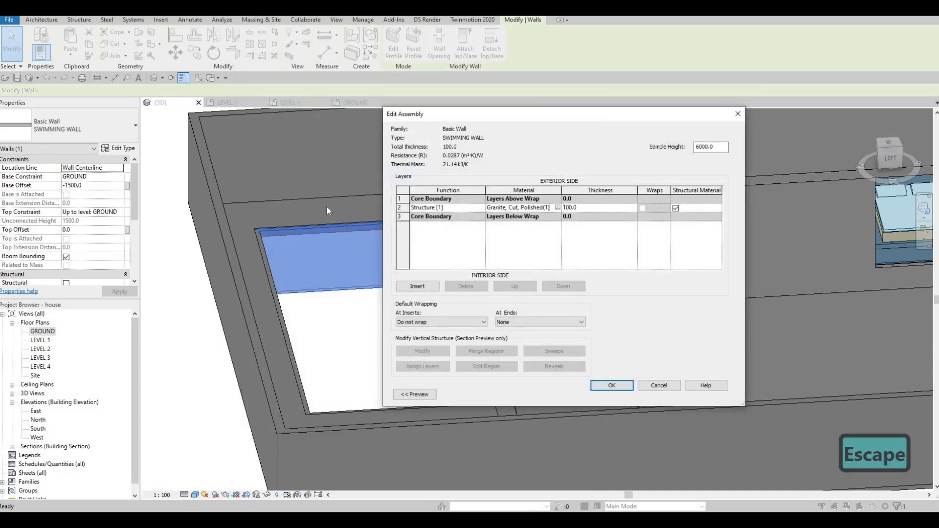
key("ctrl+c")
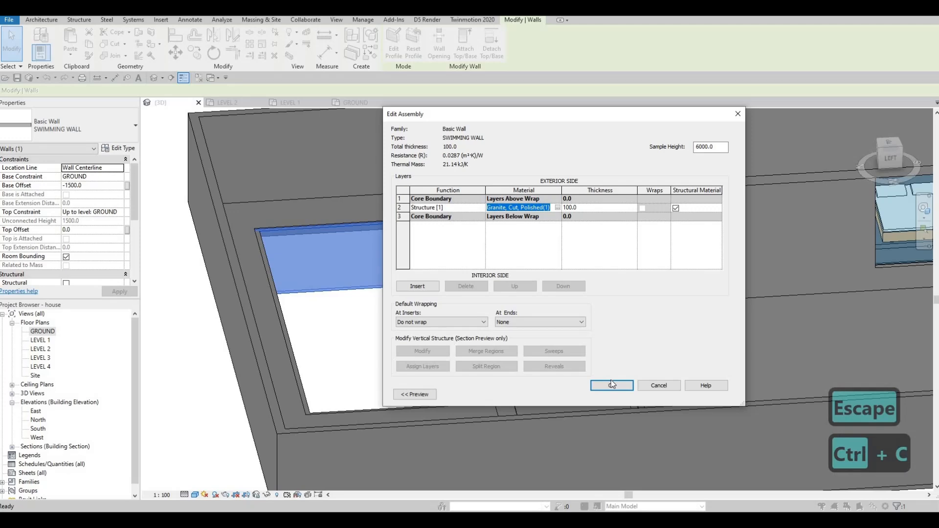
left_click(612, 384)
key("Escape")
key("Escape")
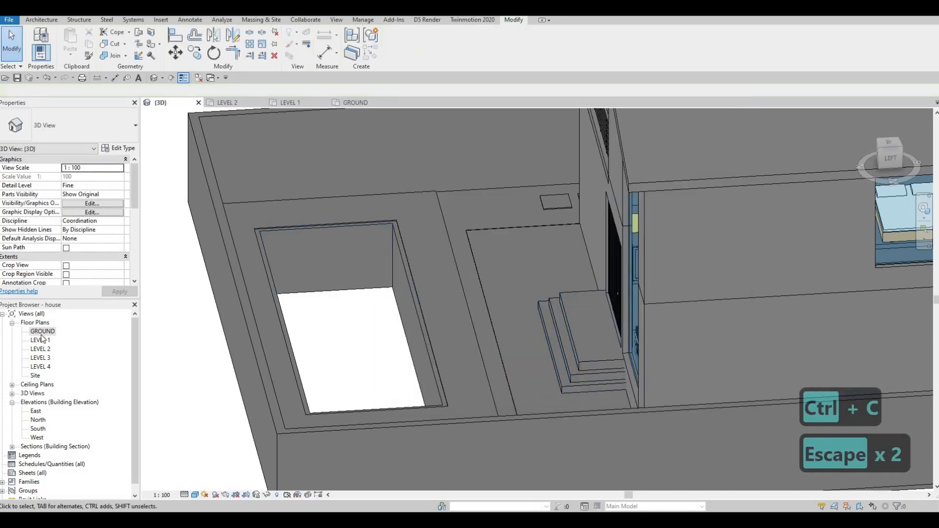
- In the GROUND floor plan, create an in-place Generic Models component named Generic Models 8
double_click(43, 331)
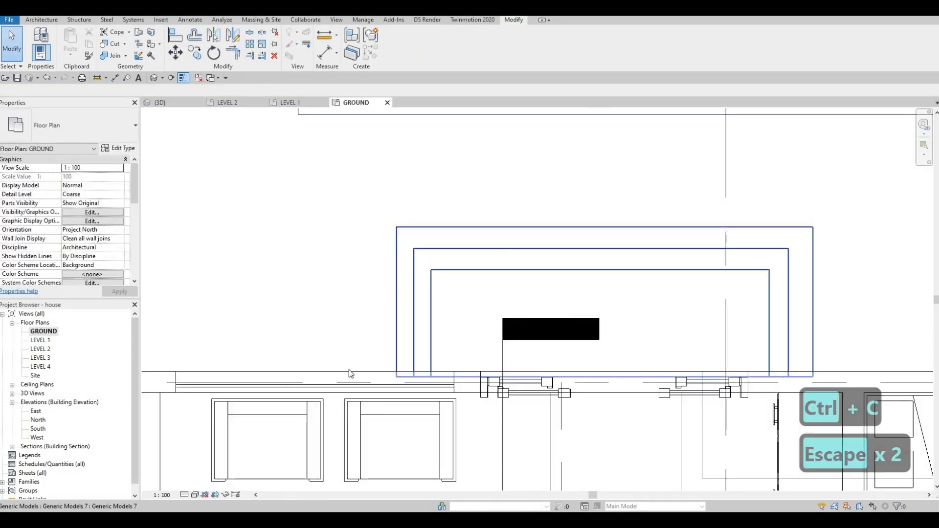
middle_click_drag(351, 374, 280, 489)
scroll(281, 488, "down", 1)
middle_click_drag(268, 136, 221, 181)
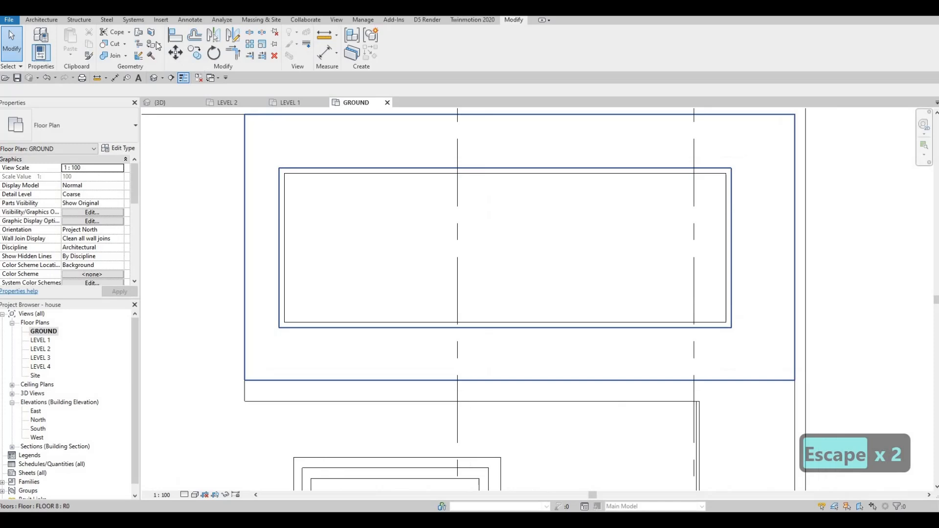
left_click(42, 20)
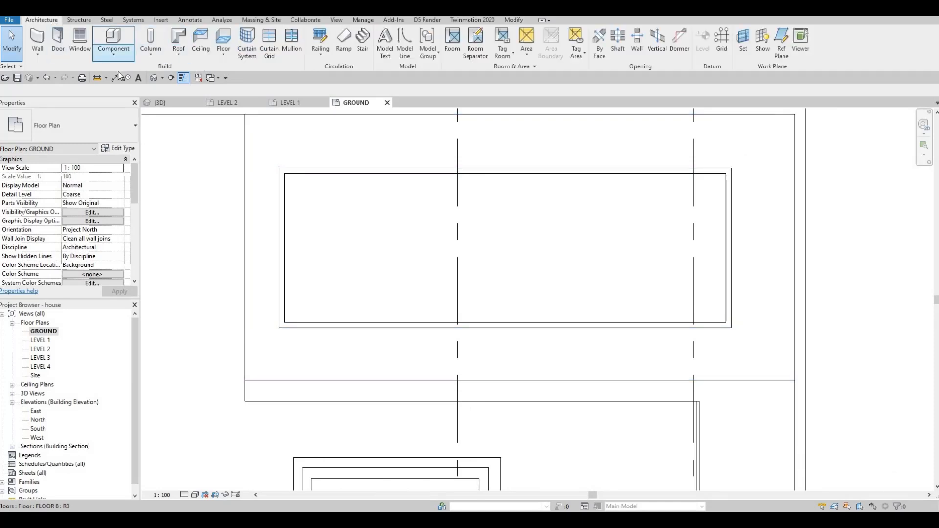
left_click(113, 52)
left_click(130, 93)
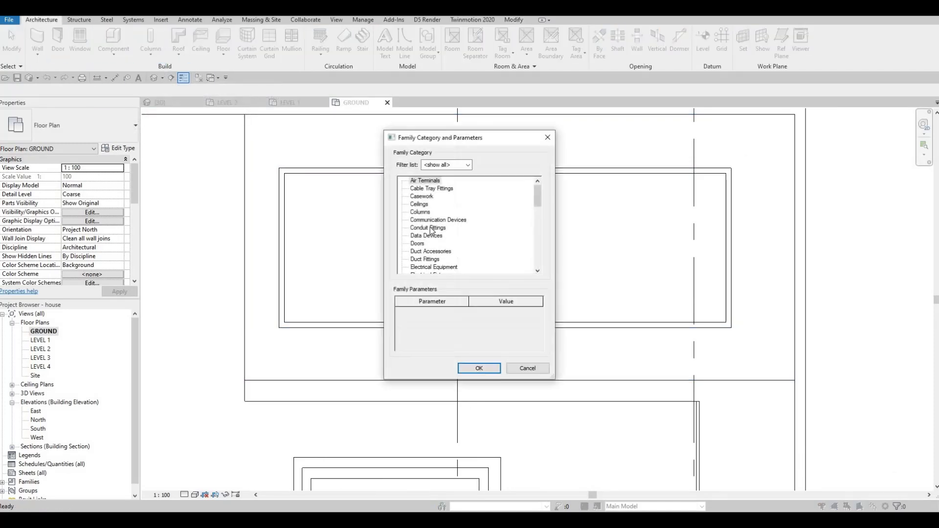
scroll(432, 230, "down", 3)
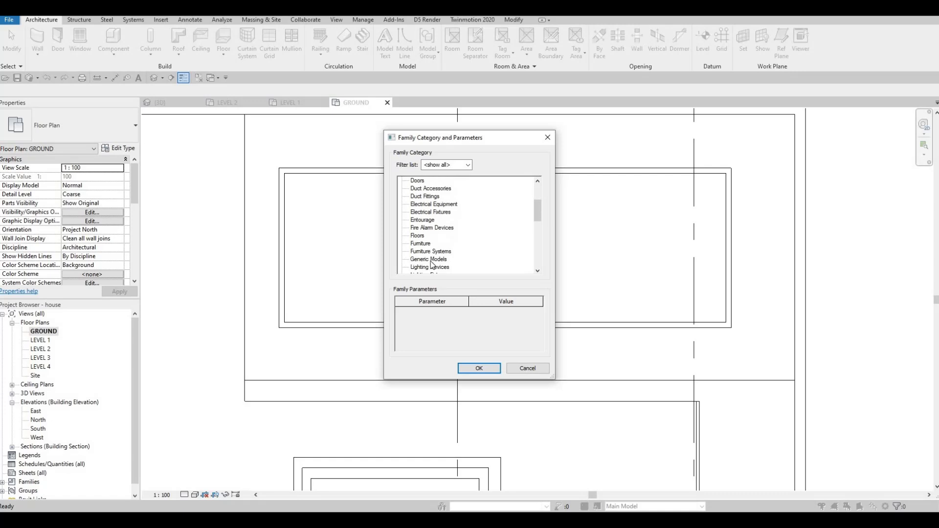
left_click(469, 370)
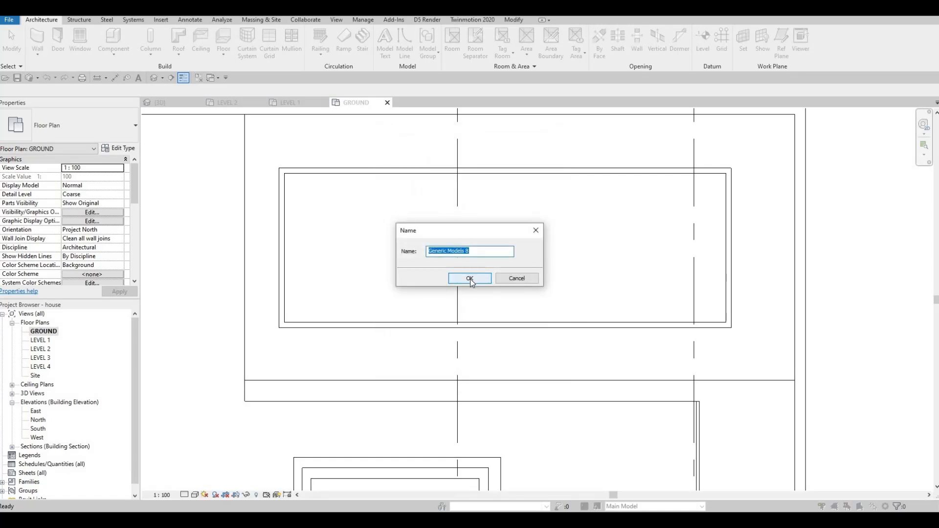
left_click(470, 279)
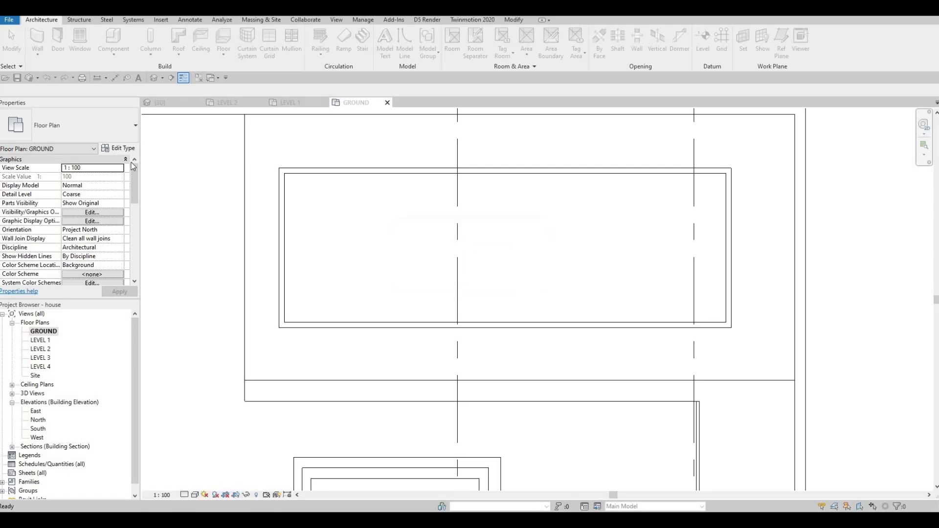
- Create a rectangular extrusion along the inner faces of the pool walls with the copied material Granite, Cut, Polished(1)
left_click(81, 42)
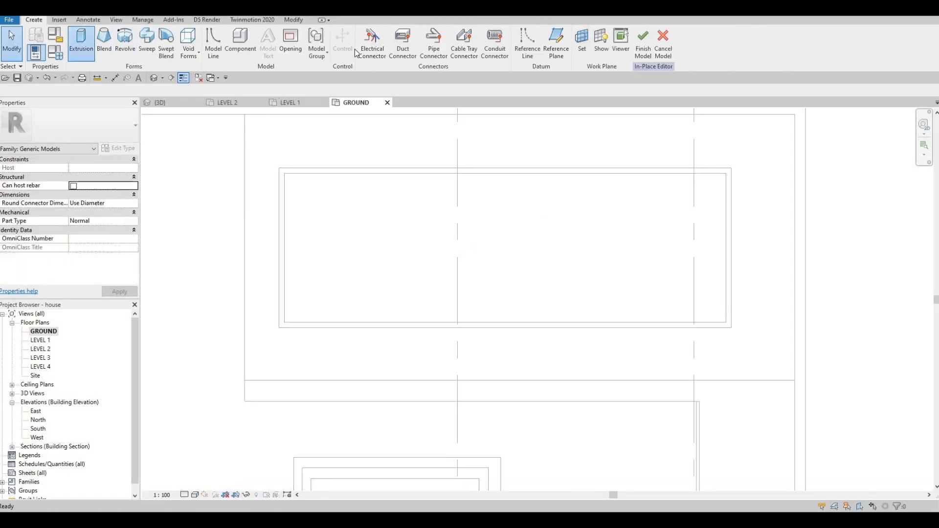
left_click(366, 34)
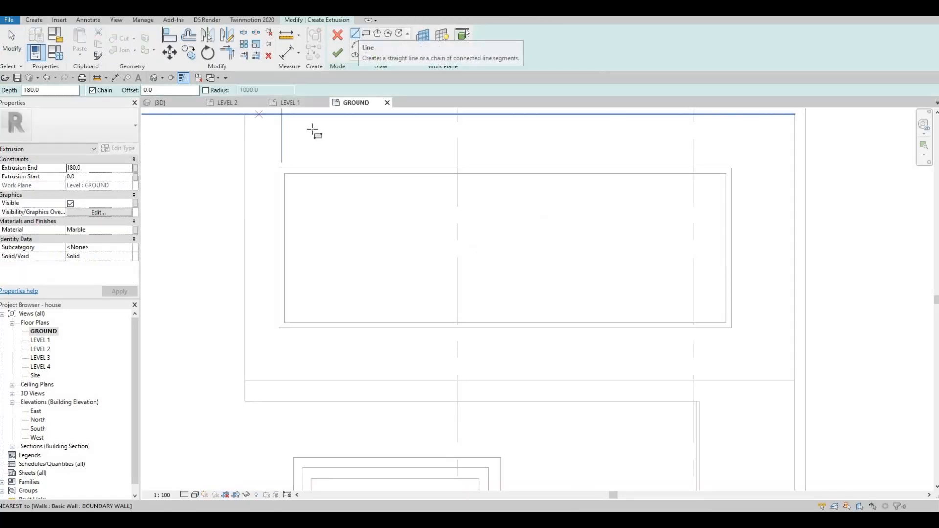
left_click(282, 171)
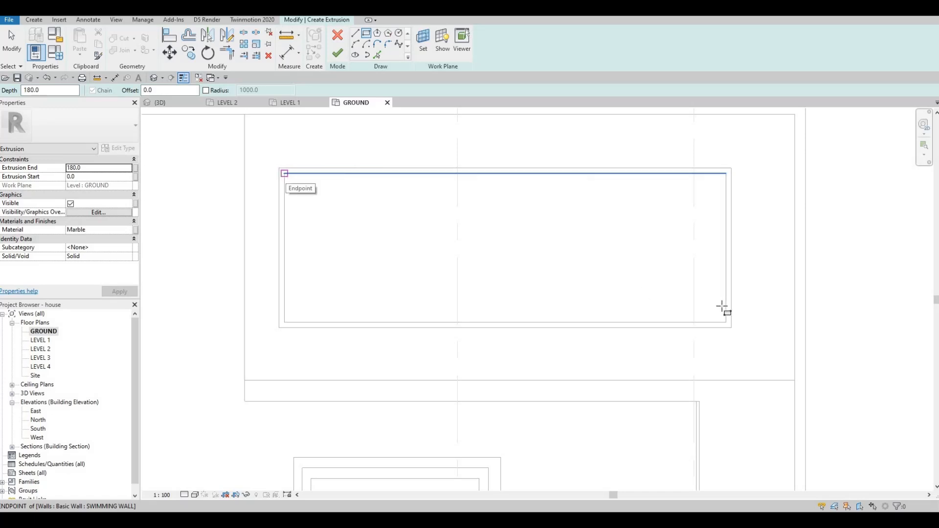
left_click(726, 322)
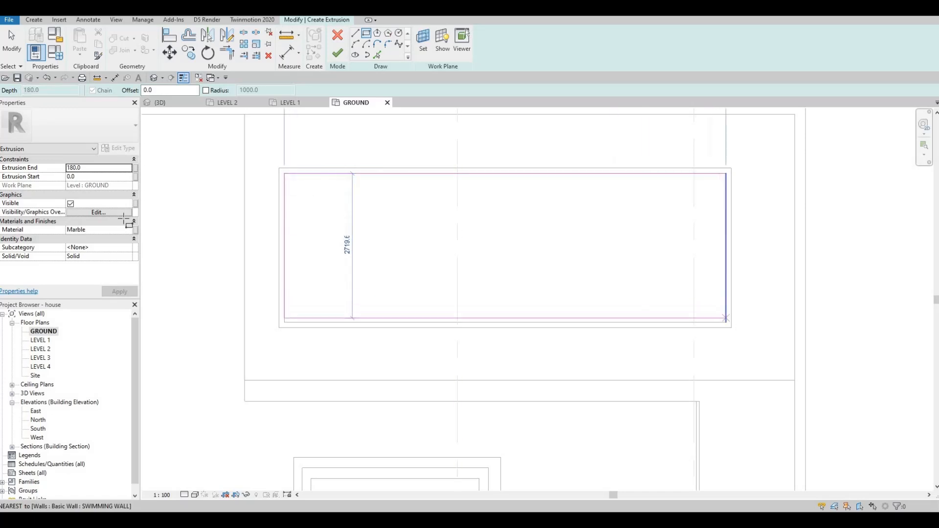
left_click(100, 229)
key("ctrl+v")
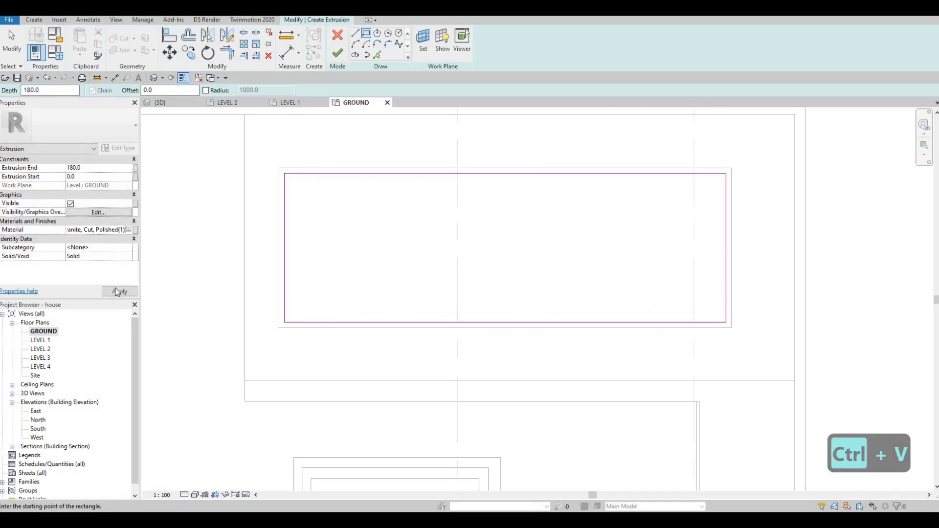
left_click(338, 52)
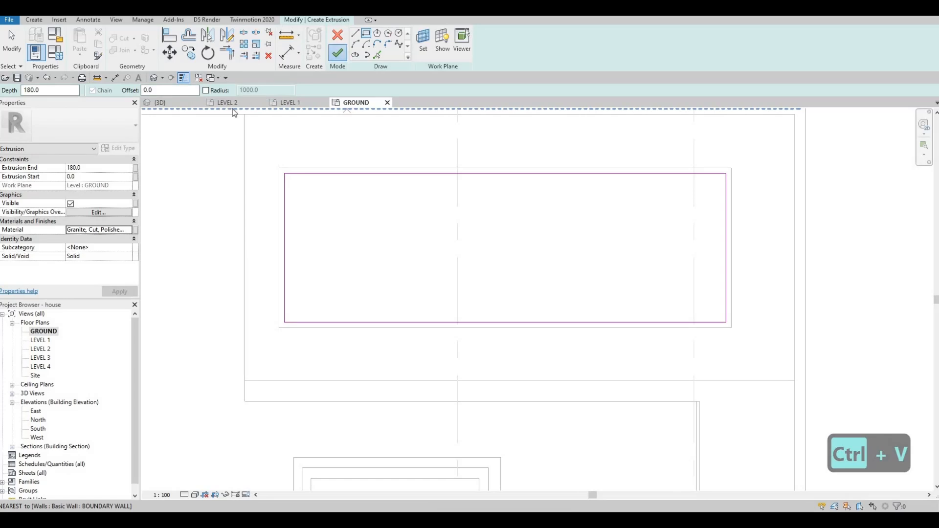
- In the 3D view, reshape the granite extrusion's base and top so it forms a thin slab at the pool's bottom
key("ctrl+Tab")
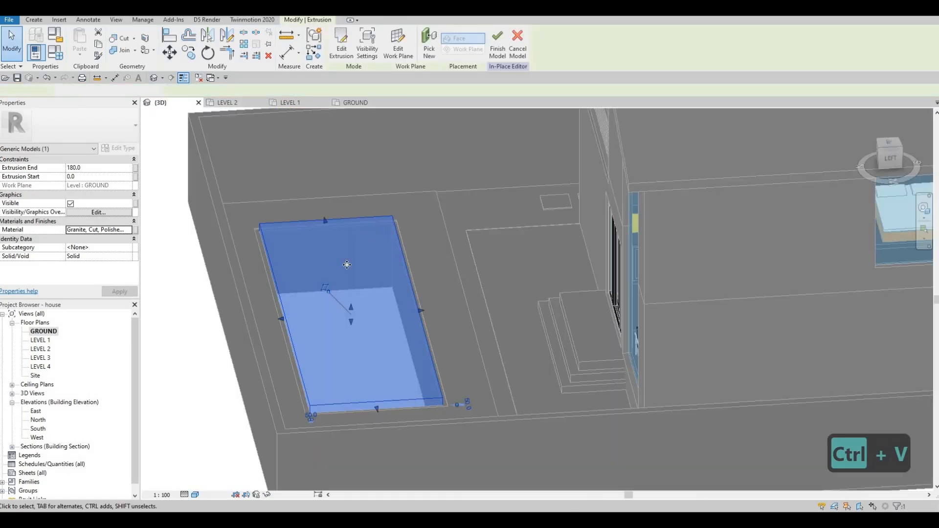
middle_click_drag(381, 233, 363, 284, "shift")
mouse_move(367, 287)
left_mouse_down()
mouse_move(377, 294)
mouse_move(374, 275)
left_mouse_up()
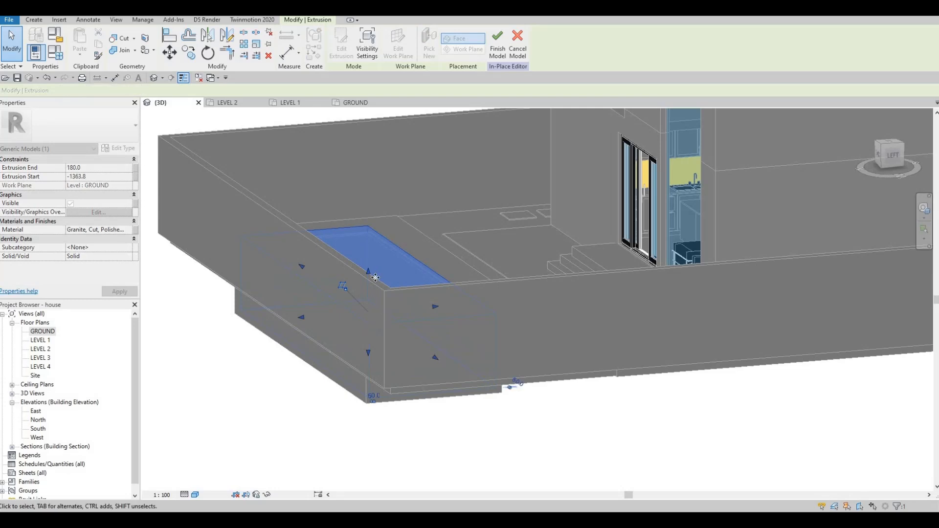
left_click_drag(362, 350, 366, 343)
key("Escape")
middle_click_drag(380, 239, 342, 298, "shift")
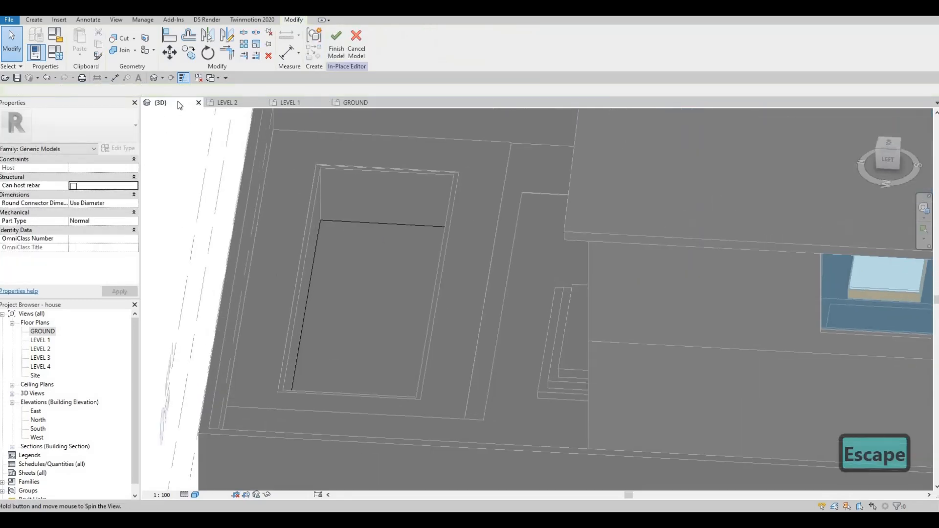
- Start a second extrusion in the GROUND plan and assign it the Water material from the AEC Materials library
left_click(353, 103)
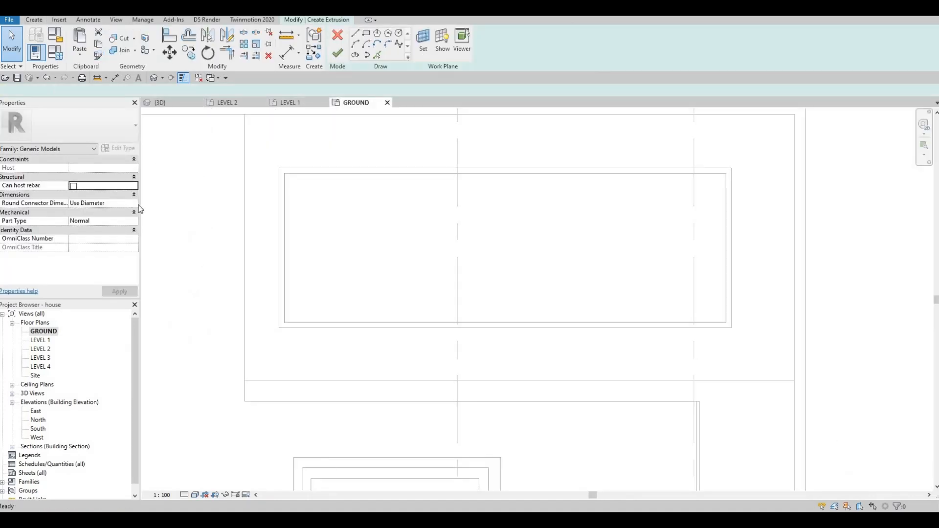
left_click(130, 231)
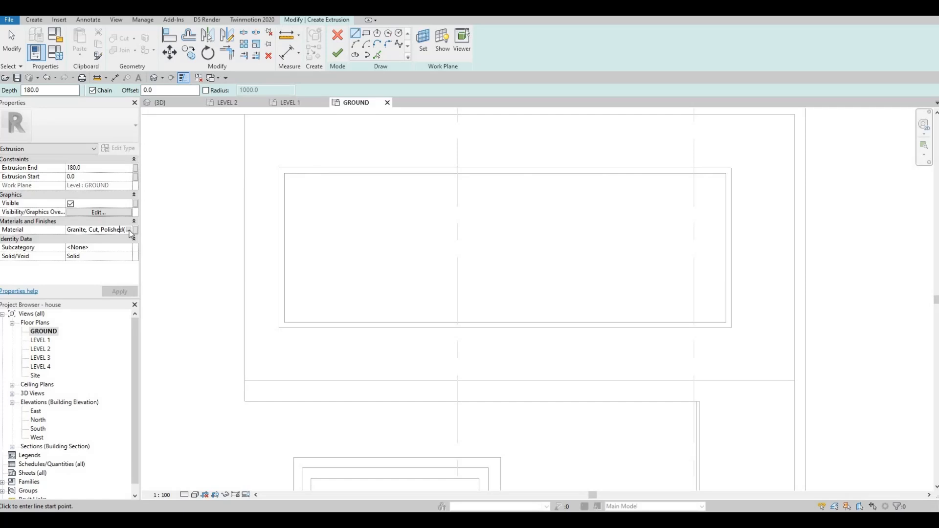
left_click(128, 230)
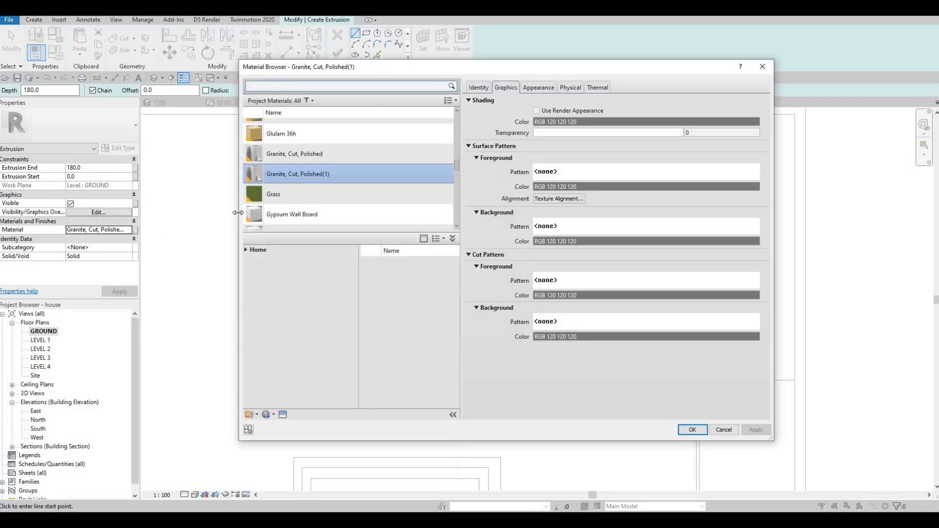
type("WATER")
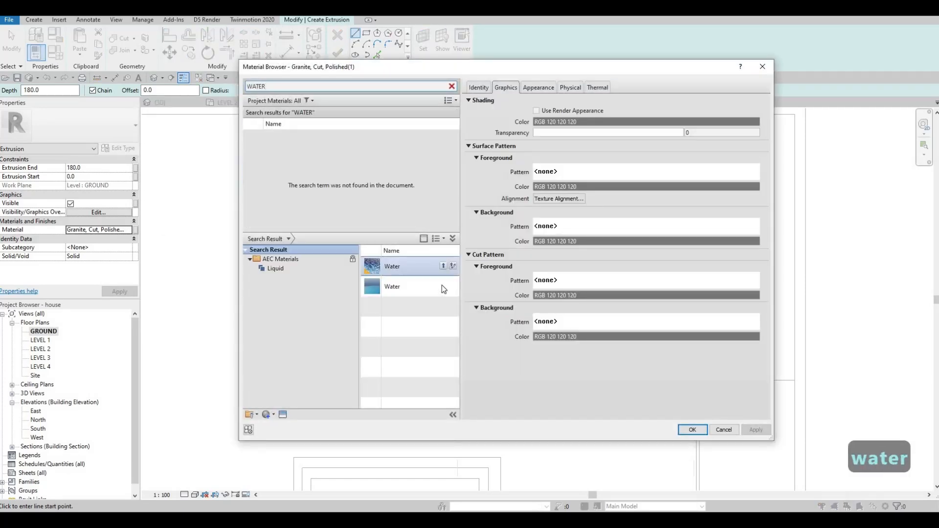
left_click(431, 287)
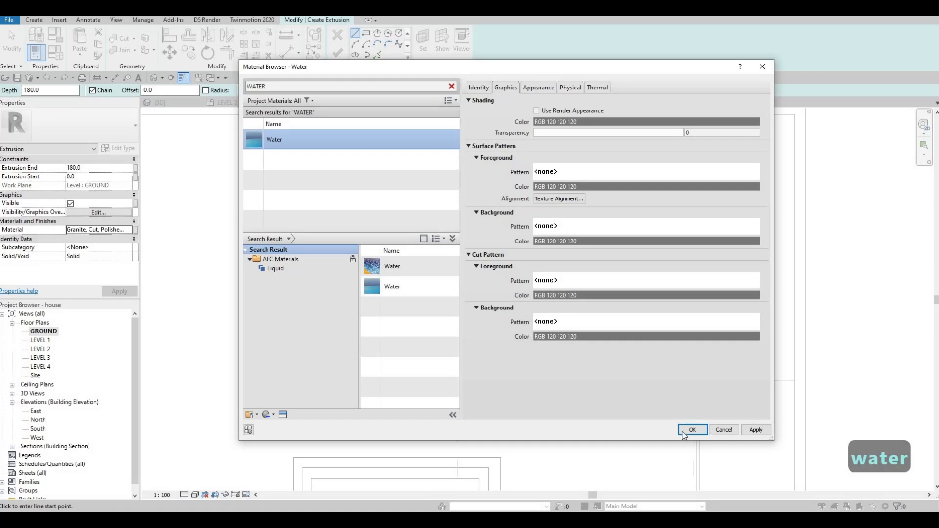
key("Return")
- Sketch the water extrusion as a rectangle 2800 mm wide along the inner faces of the pool walls and finish the sketch
left_click(367, 33)
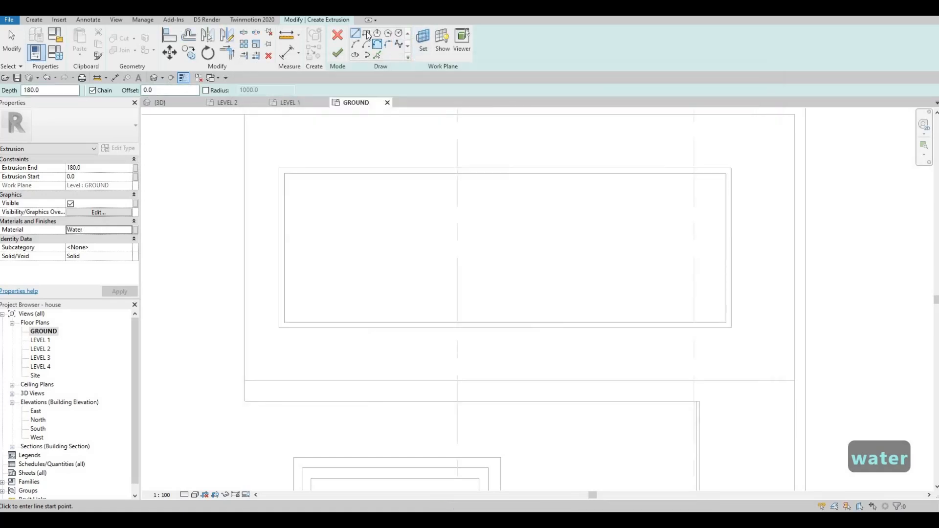
left_click(289, 175)
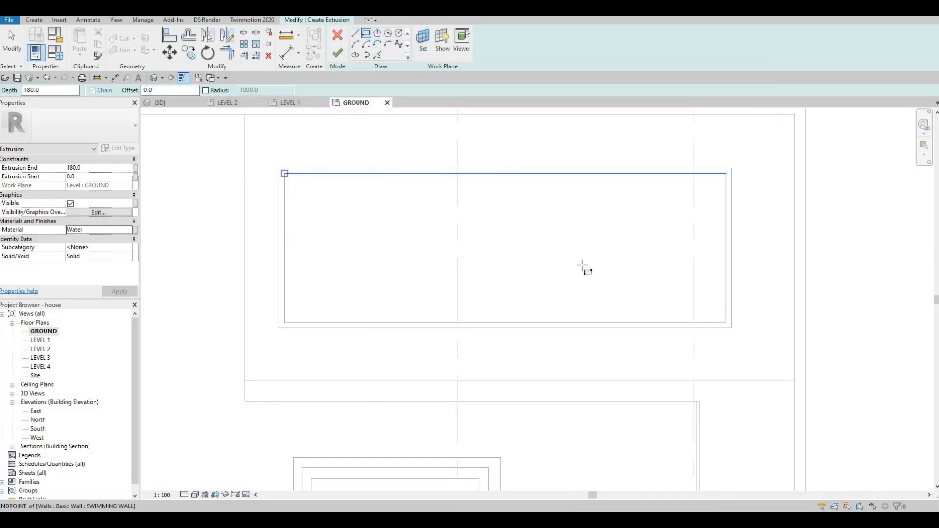
left_click(726, 323)
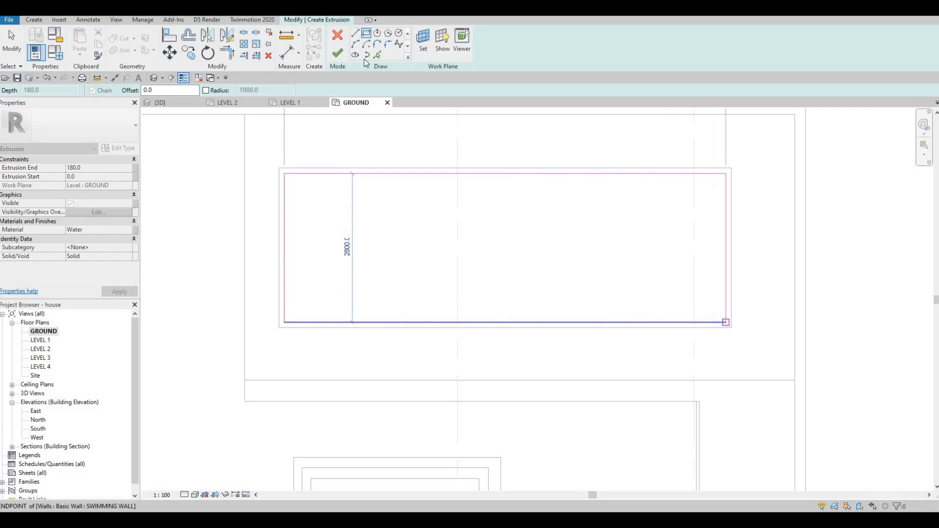
left_click(338, 53)
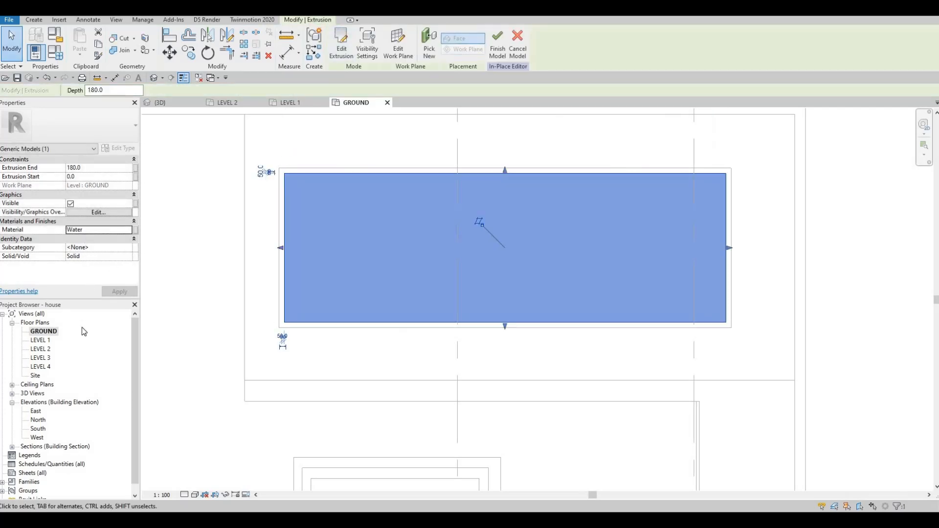
- In the 3D view, stretch the water extrusion's underside down to an Extrusion Start of -200 and finish the in-place model
left_click(171, 104)
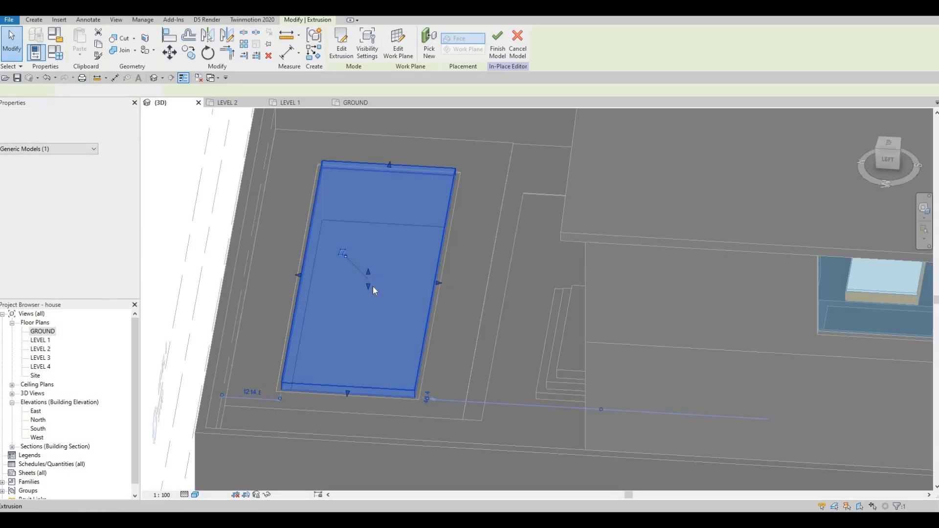
left_click_drag(372, 286, 368, 278)
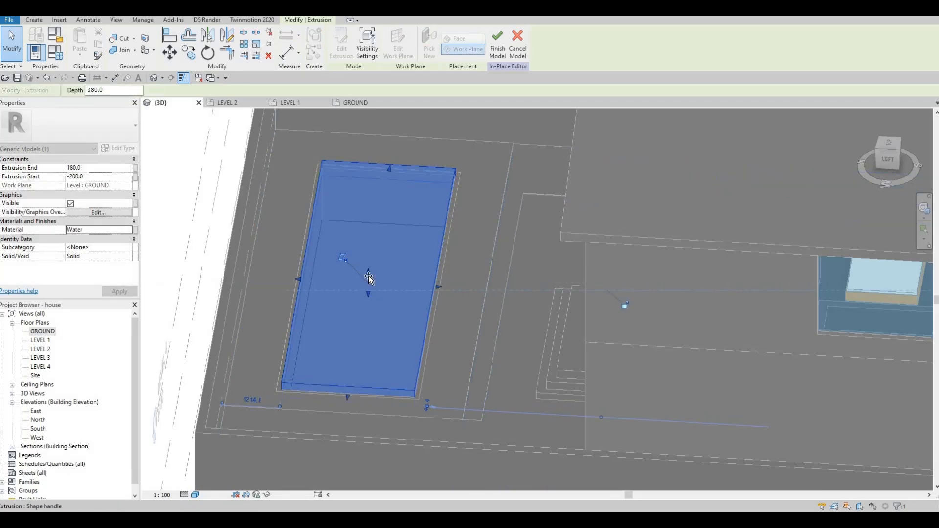
left_click(498, 46)
middle_click_drag(430, 151, 374, 269, "shift")
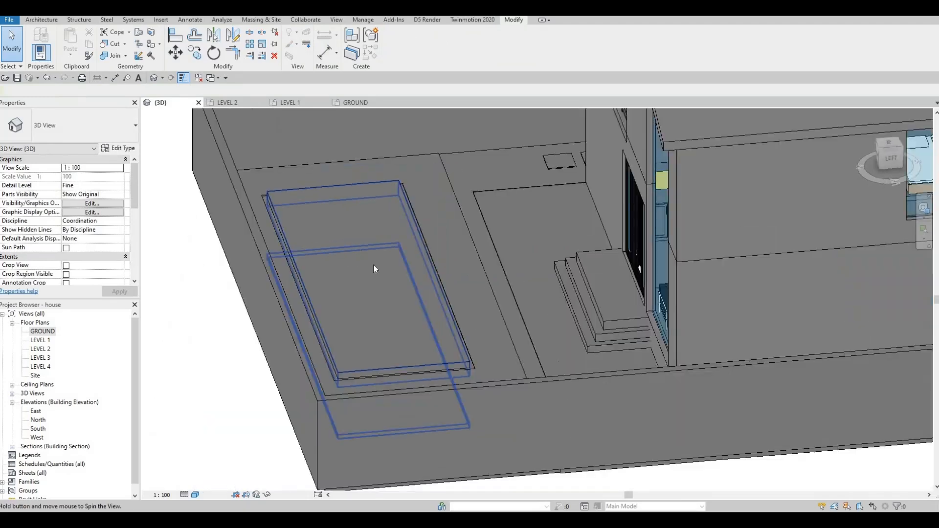
- Reshape the pool's water extrusion in the 3D view, moving its underside and top surface slightly down
left_click(373, 266)
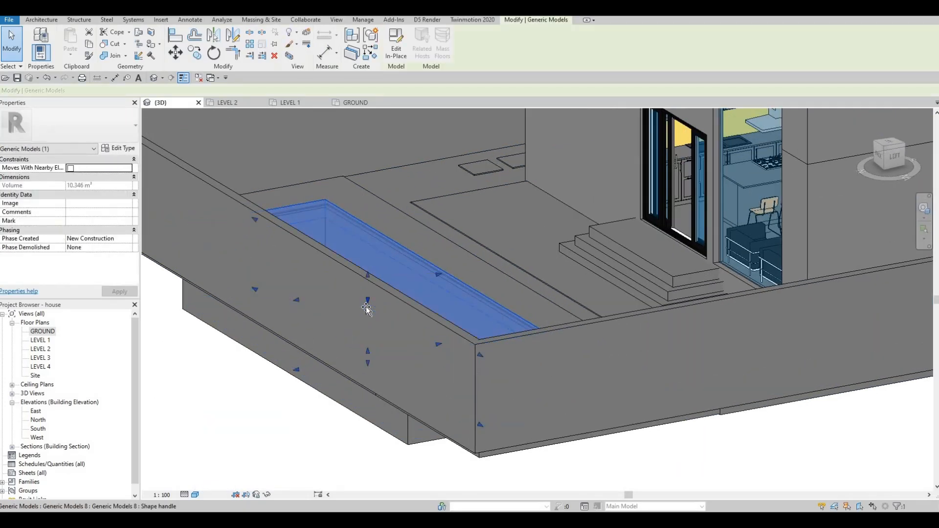
left_click_drag(366, 306, 368, 273)
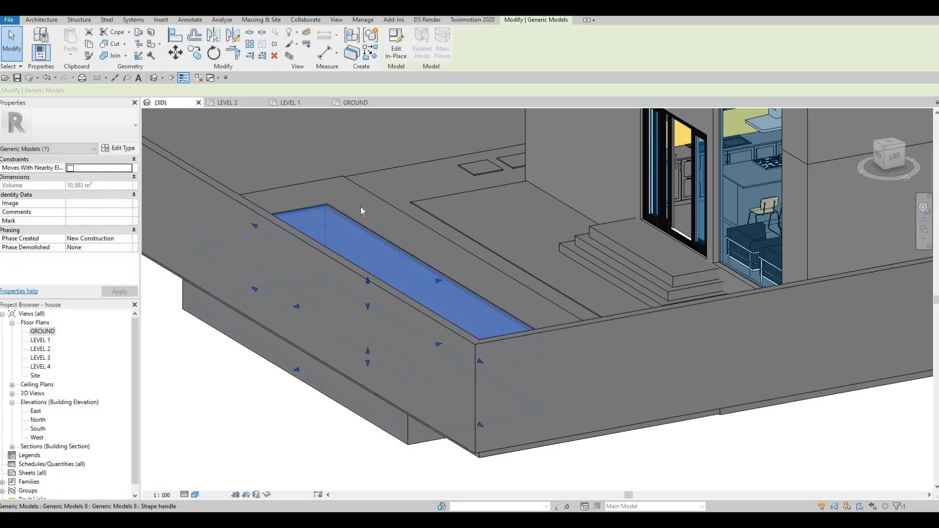
key("Escape")
scroll(348, 265, "up", 3)
scroll(301, 227, "up", 4)
key("Escape")
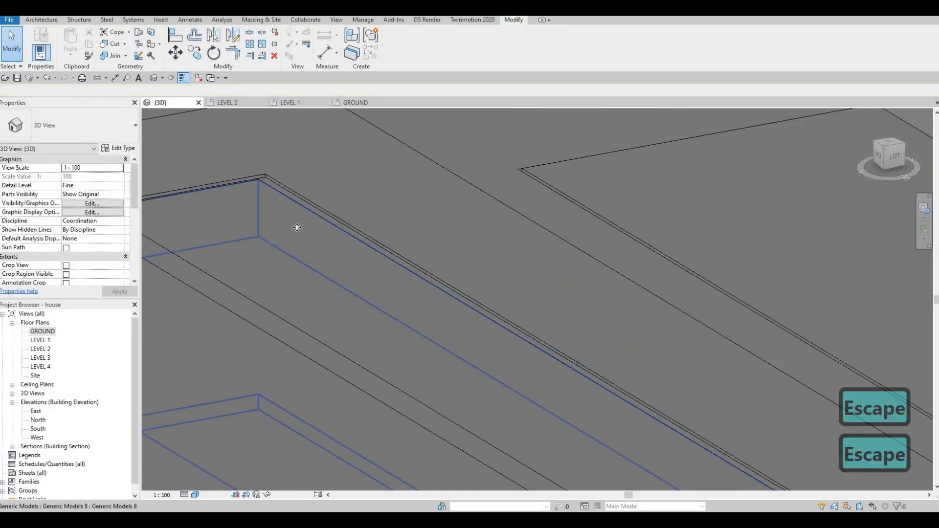
- Stretch the water extrusion's underside further down towards the granite bottom and lower its top surface
left_click(364, 262)
middle_click_drag(365, 263, 393, 272, "shift")
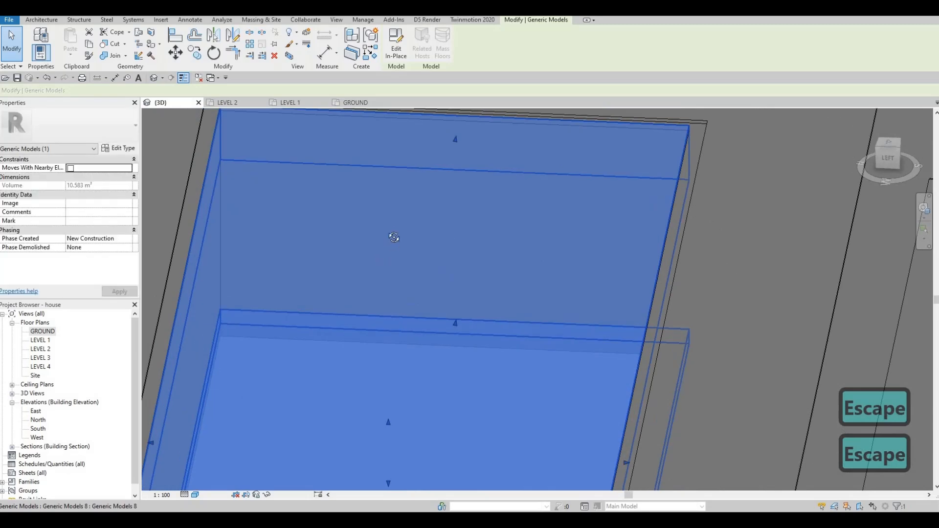
middle_click_drag(388, 238, 445, 272, "shift")
middle_click_drag(455, 335, 468, 408, "shift")
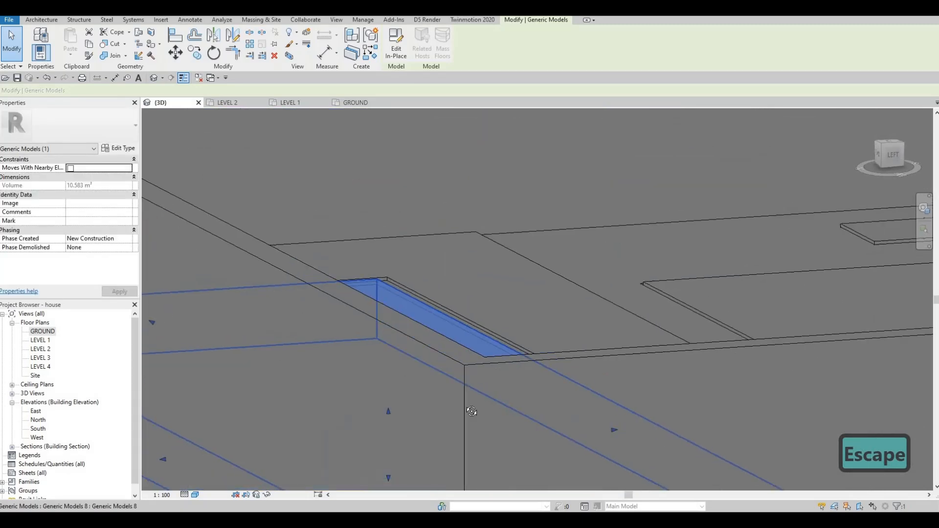
middle_click_drag(509, 432, 382, 366, "shift")
left_click_drag(380, 363, 381, 372)
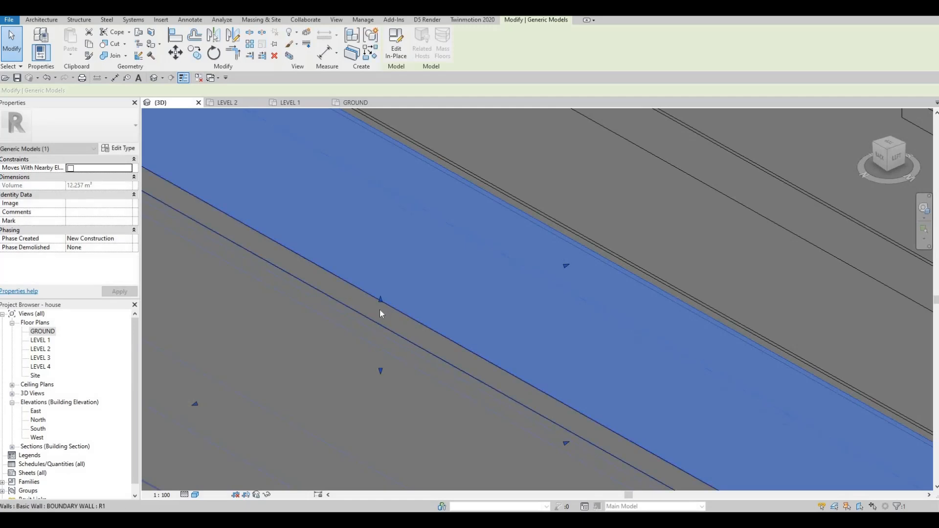
left_click_drag(380, 306, 380, 313)
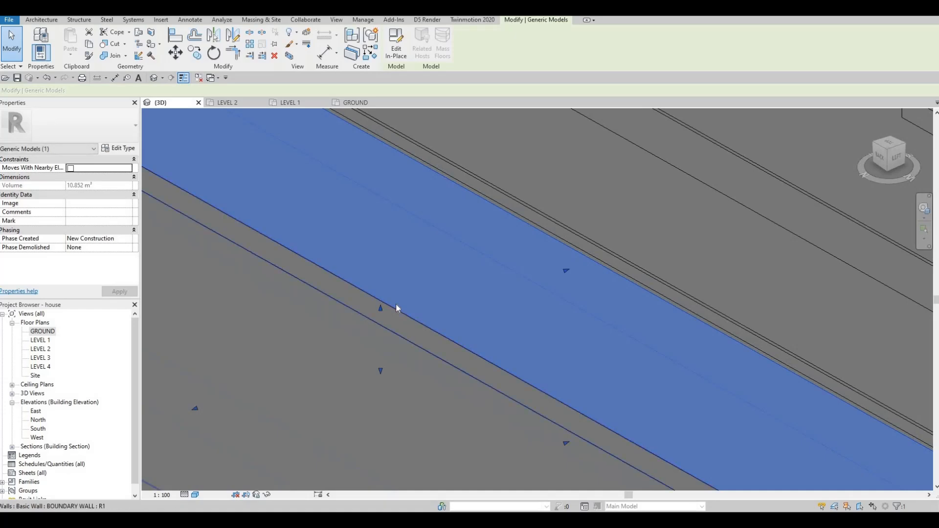
- Lower the water surface again so it sits clearly beneath the pool's rim
key("Escape")
scroll(395, 304, "down", 3)
middle_click_drag(245, 275, 423, 269, "shift")
left_click(392, 312)
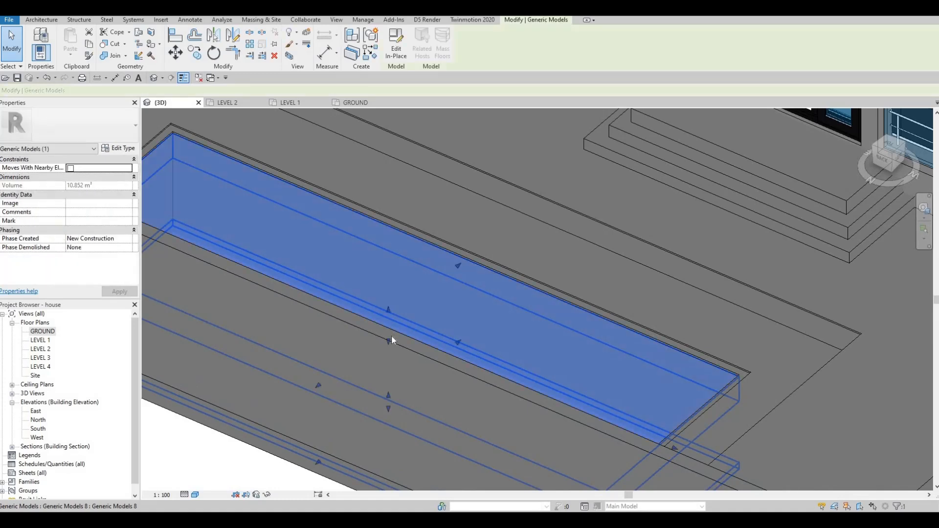
left_click_drag(390, 310, 390, 317)
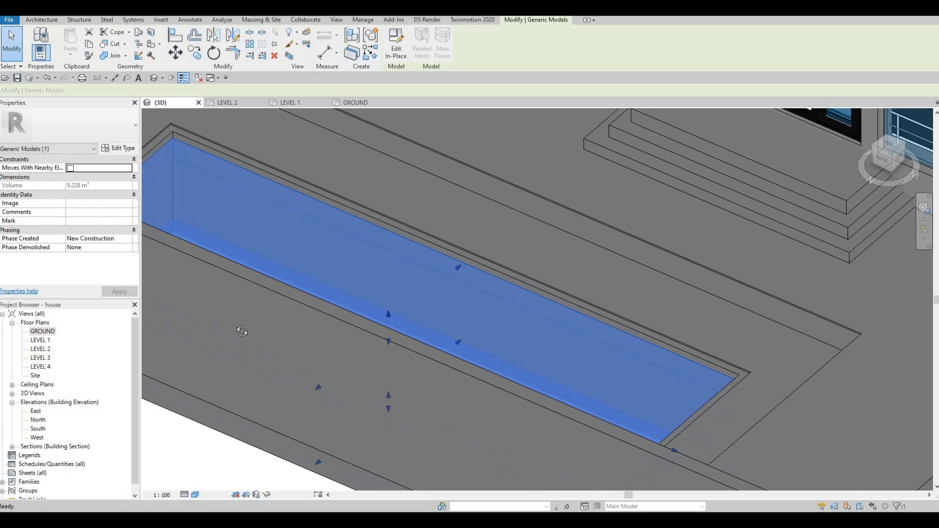
key("Escape")
- Display the 3D view with realistic materials and check the pool and rear steps
scroll(323, 306, "down", 2)
middle_click_drag(323, 303, 258, 402, "shift")
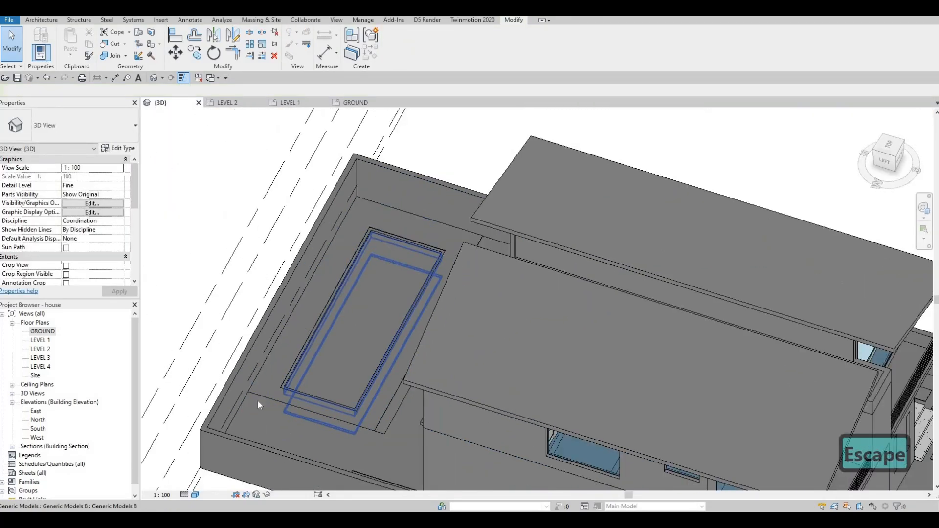
left_click(197, 495)
left_click(300, 370)
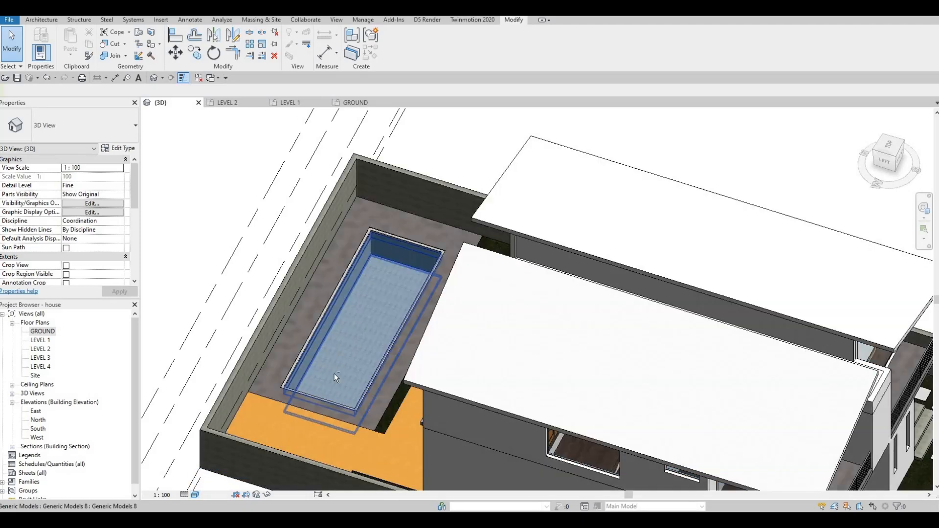
middle_click_drag(432, 339, 469, 296, "shift")
scroll(426, 295, "up", 3)
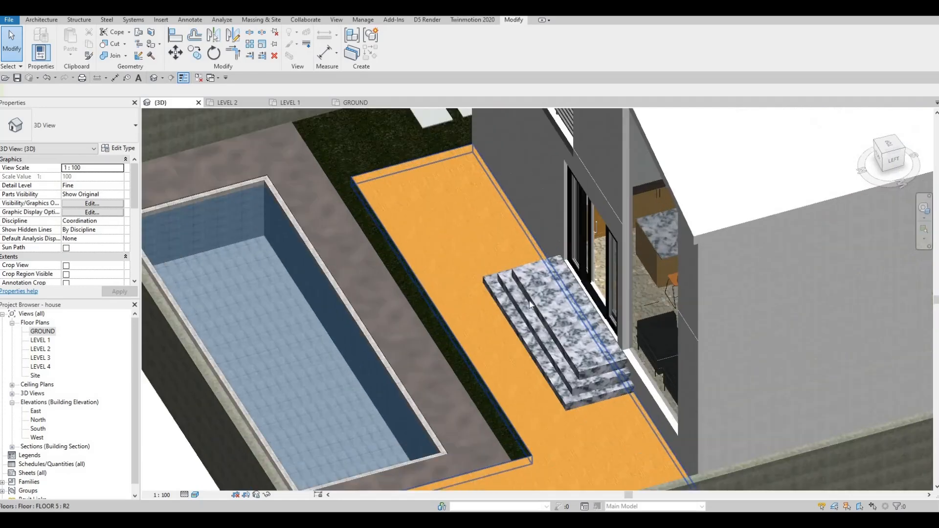
- Copy the structure material name Glulam 36c from the FLOOR 5 terrace's layer assembly and leave its type settings
left_click(530, 304)
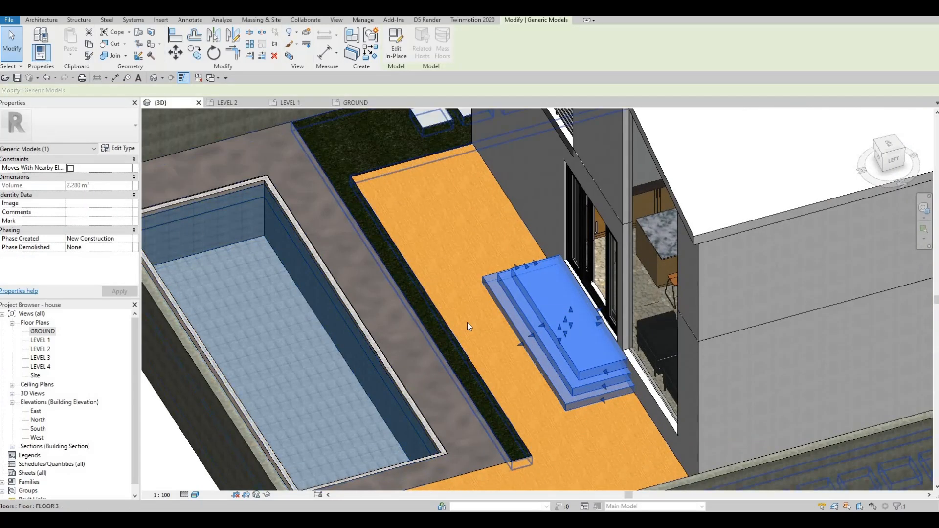
left_click(190, 142)
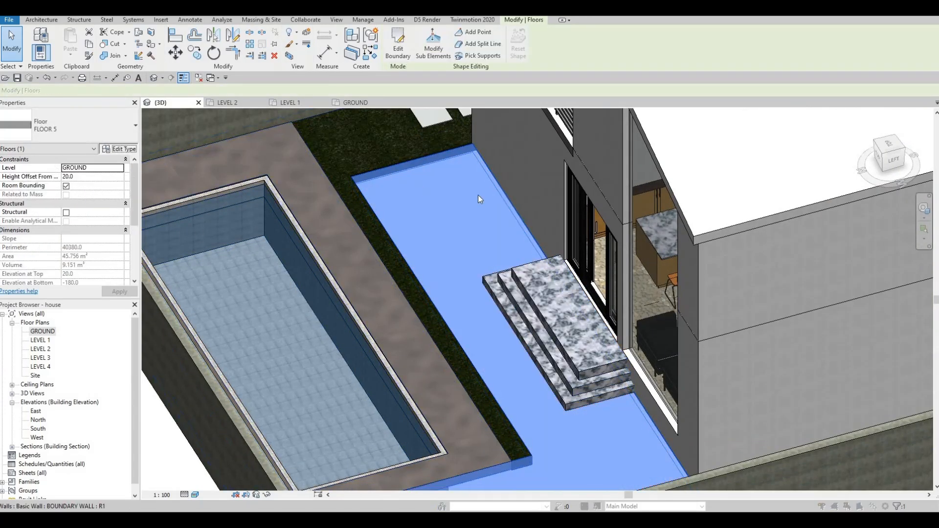
left_click(621, 209)
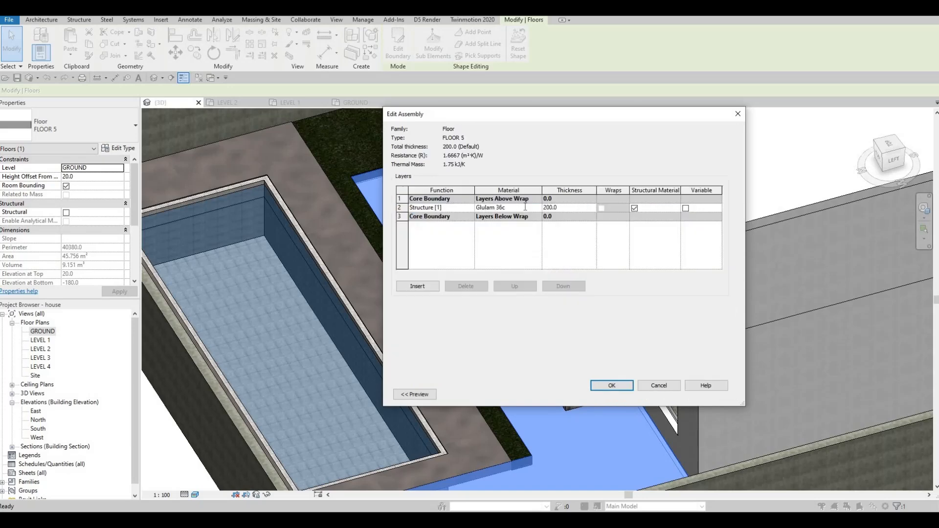
key("ctrl+c")
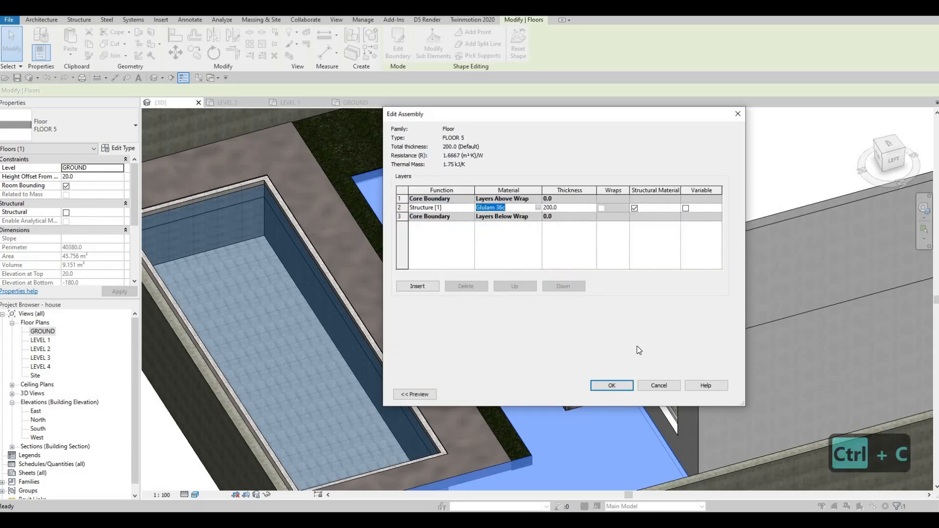
key("Escape")
key("Escape")
key("Escape")
- Edit the rear steps in place and assign the Glulam 36c material to the uppermost step
left_click(573, 317)
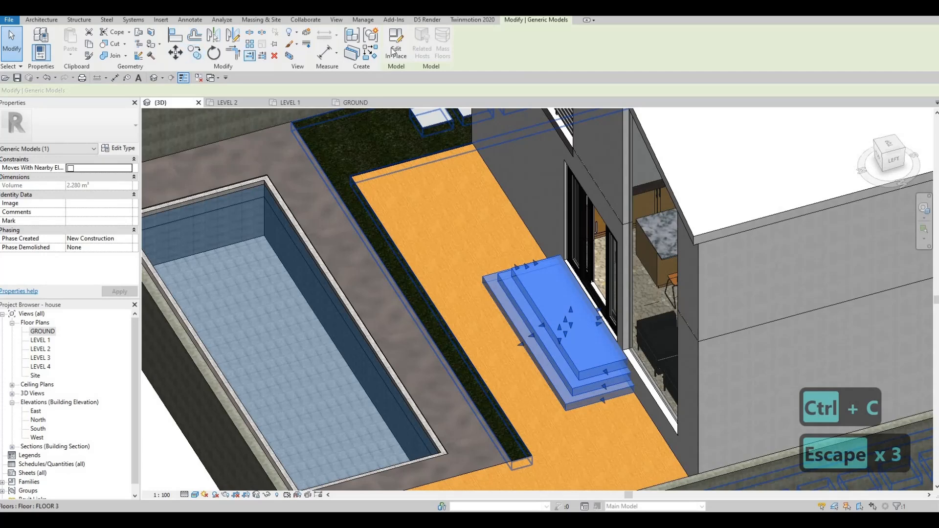
left_click(549, 292)
left_click(94, 230)
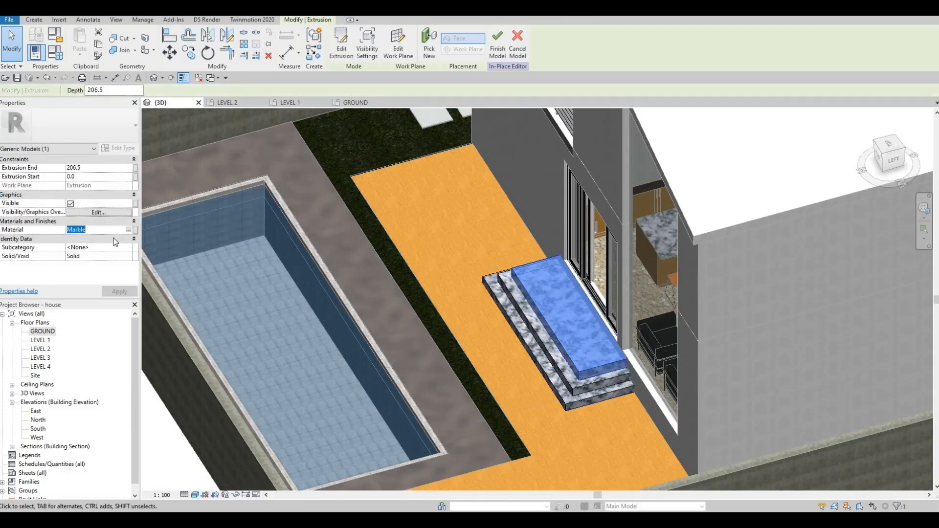
key("ctrl+v")
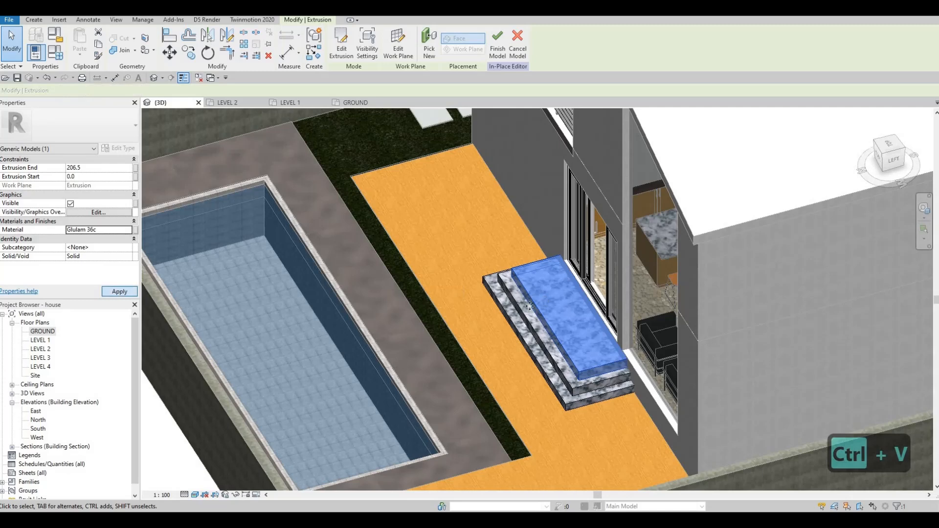
- Assign Glulam 36c to the middle and lowest rear steps and finish the in-place model
left_click(523, 311)
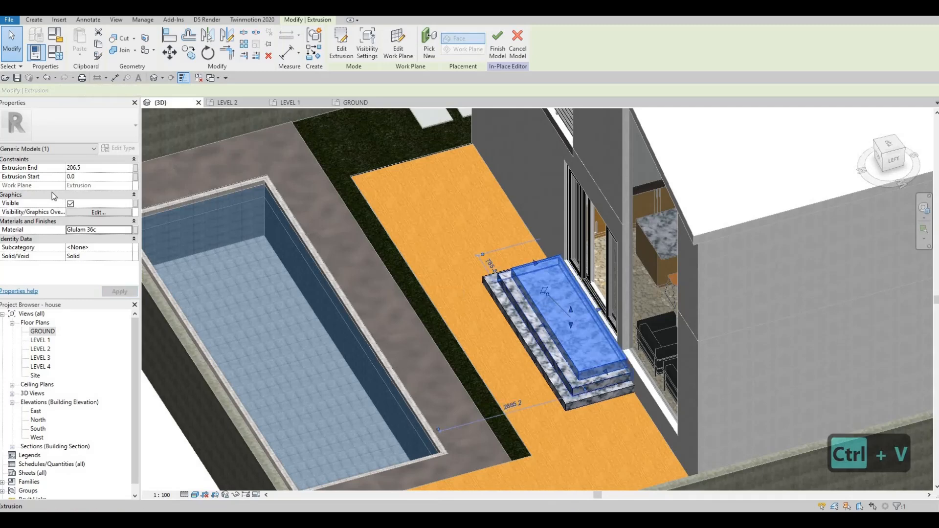
double_click(98, 229)
key("ctrl+v")
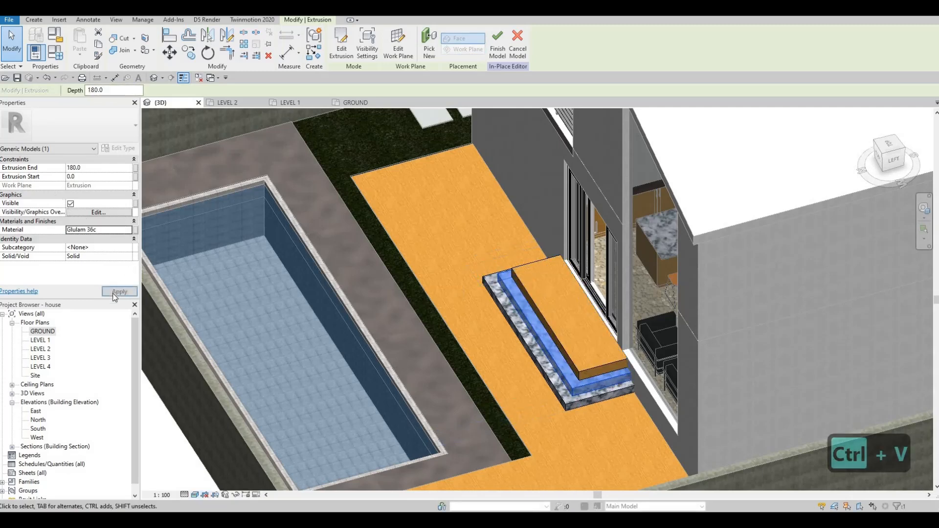
left_click(481, 299)
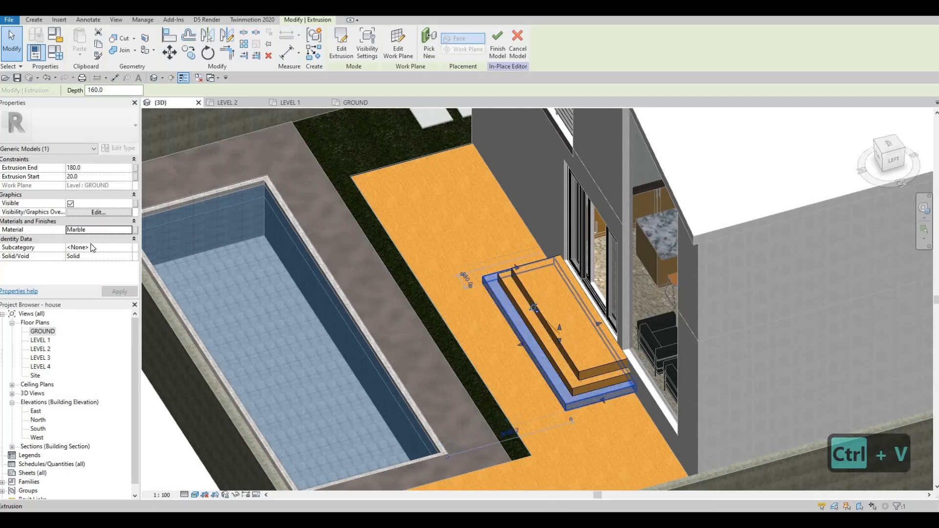
double_click(98, 230)
key("ctrl+v")
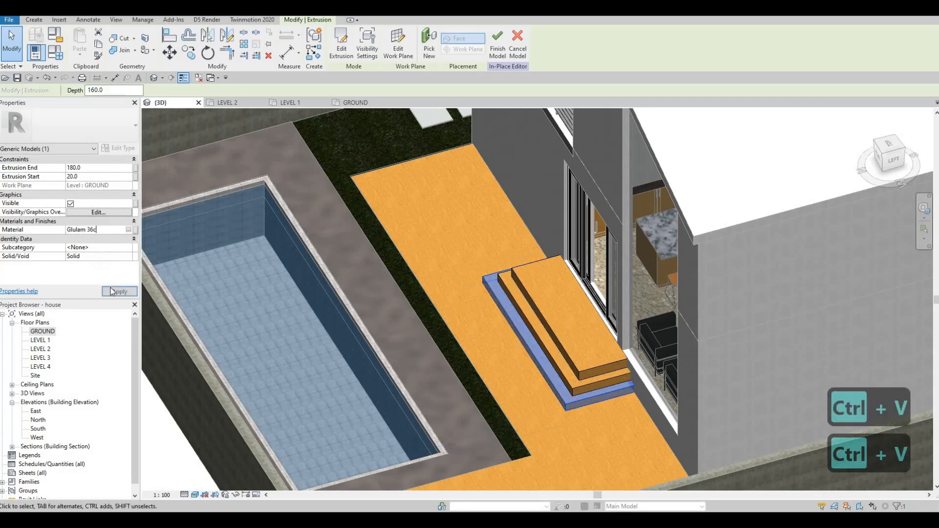
middle_click_drag(249, 272, 306, 224, "shift")
key("Escape")
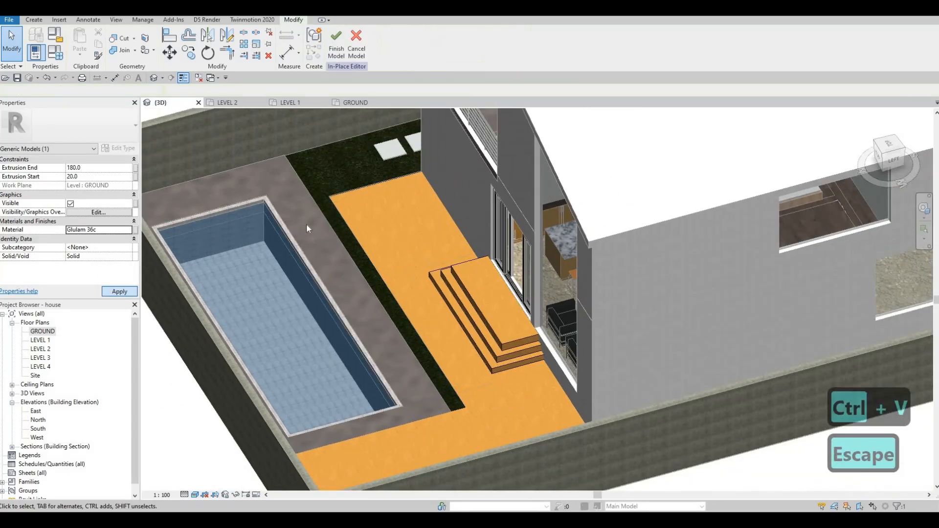
left_click(336, 44)
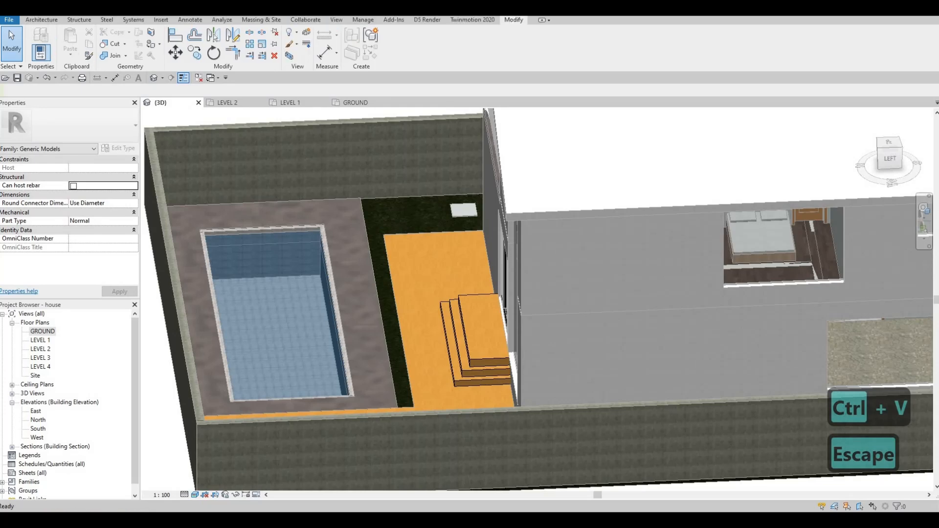
key("F1")
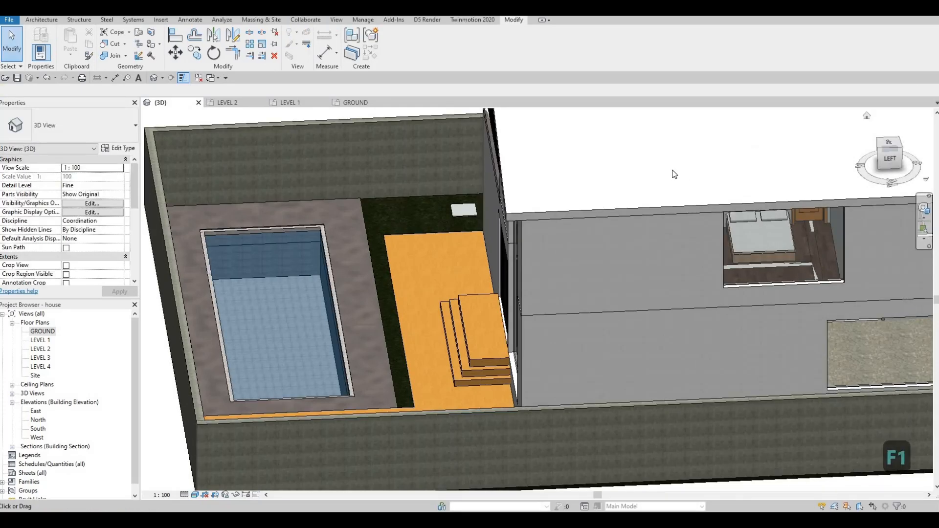
middle_click_drag(658, 212, 692, 221)
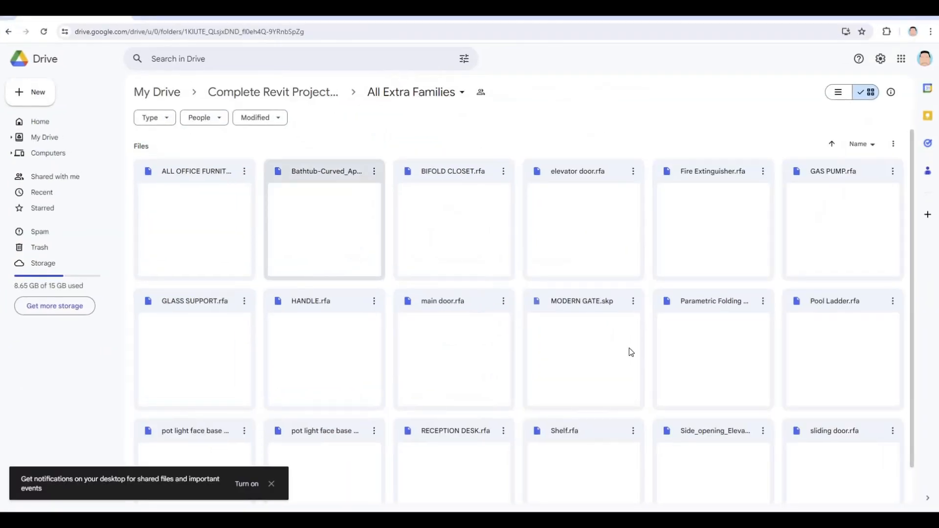
- Download Pool Ladder.rfa from the All Extra Families folder in Google Drive
scroll(710, 372, "down", 1)
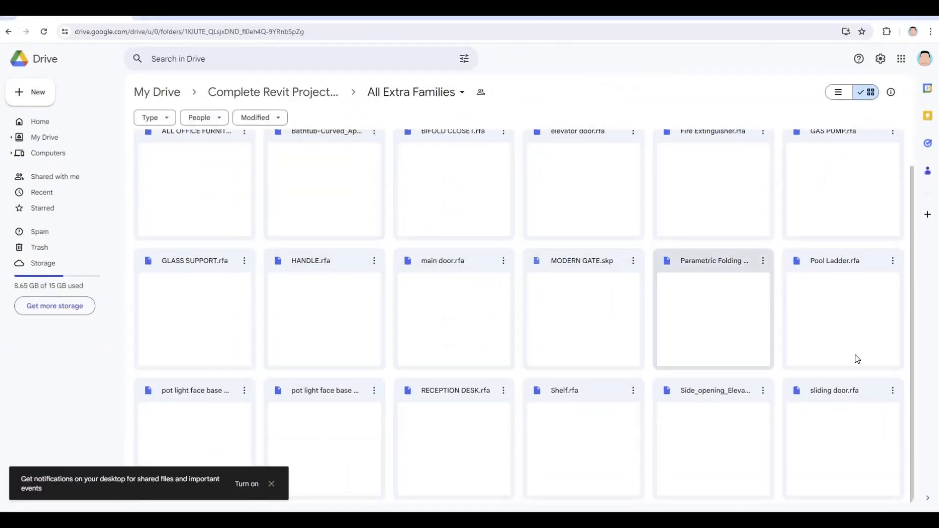
mouse_move(895, 264)
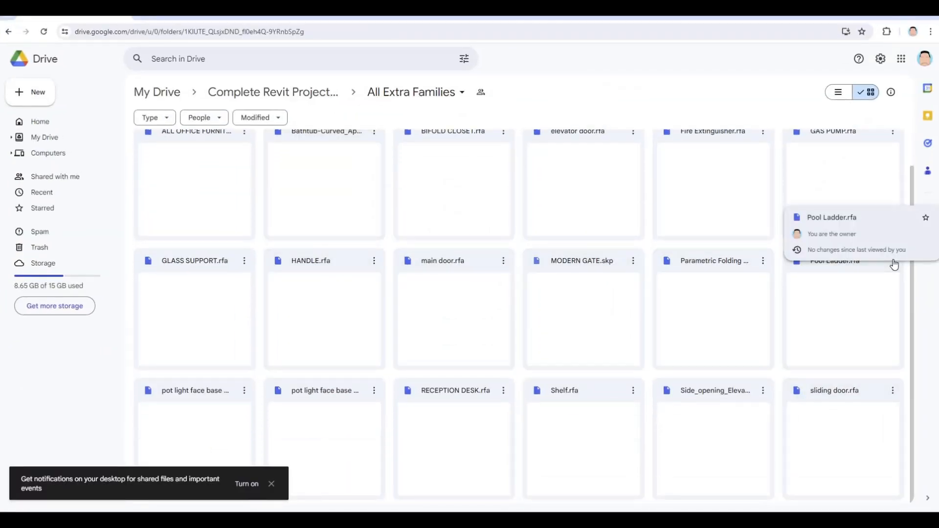
right_click(812, 317)
key("Return")
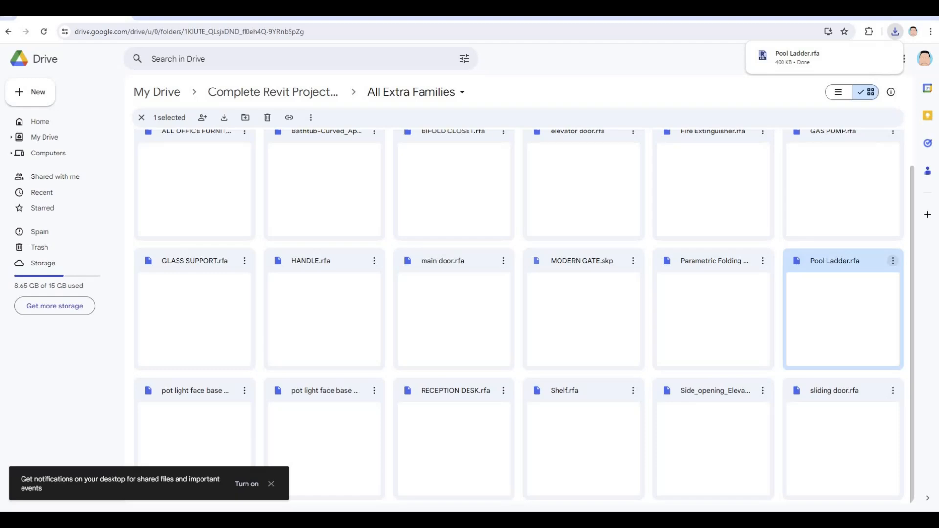
- Open the Downloads folder in File Explorer and load the Pool Ladder family from it into the Revit 3D view
key("alt+Tab")
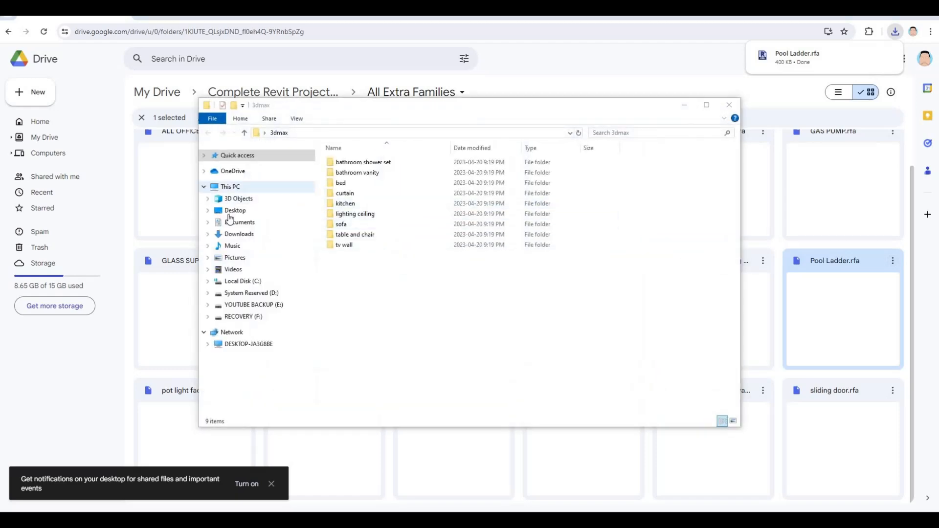
left_click(239, 234)
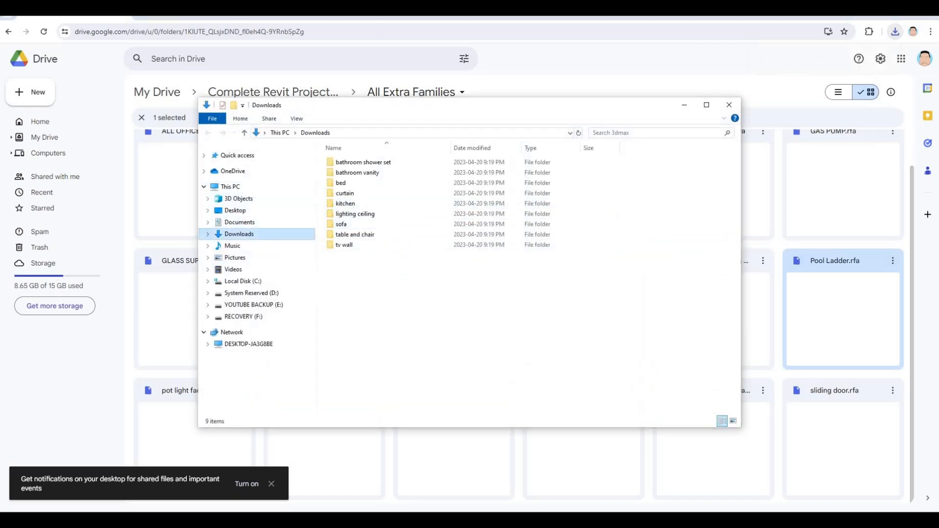
left_click_drag(274, 18, 938, 18)
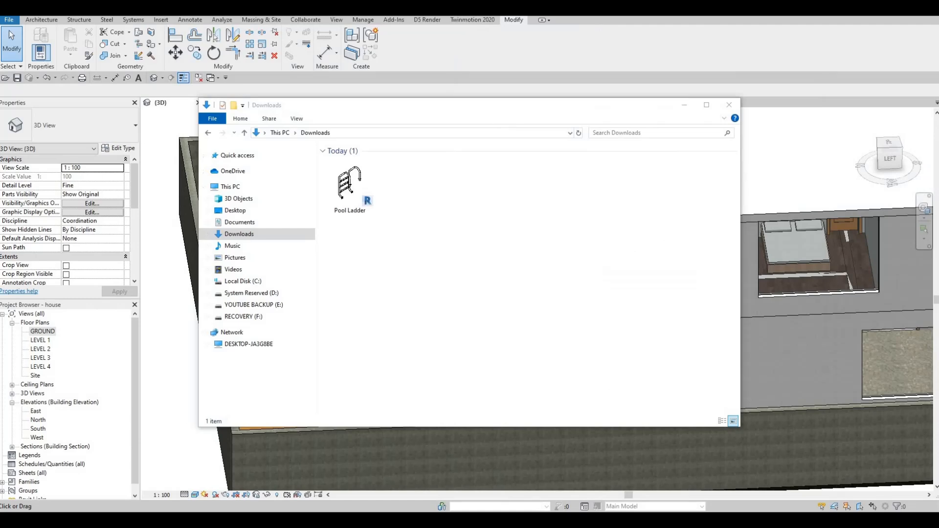
left_click(456, 108)
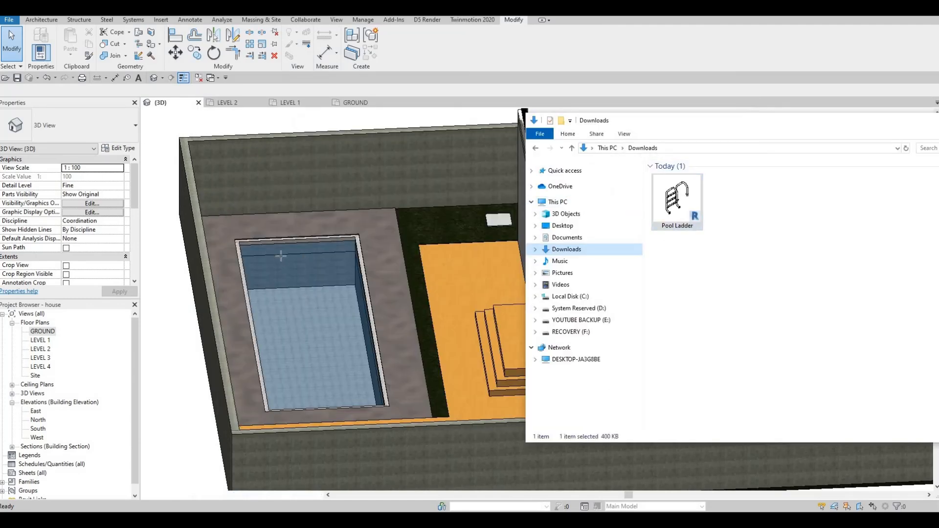
left_click_drag(281, 255, 284, 258)
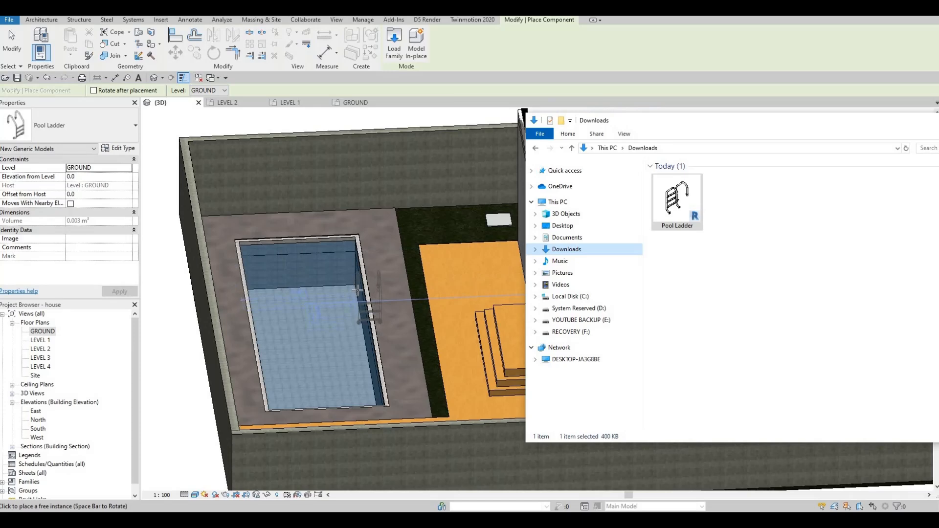
- Place the Pool Ladder in the GROUND floor plan, across the pool's outer long wall near its right-hand corner
left_click(42, 331)
double_click(40, 326)
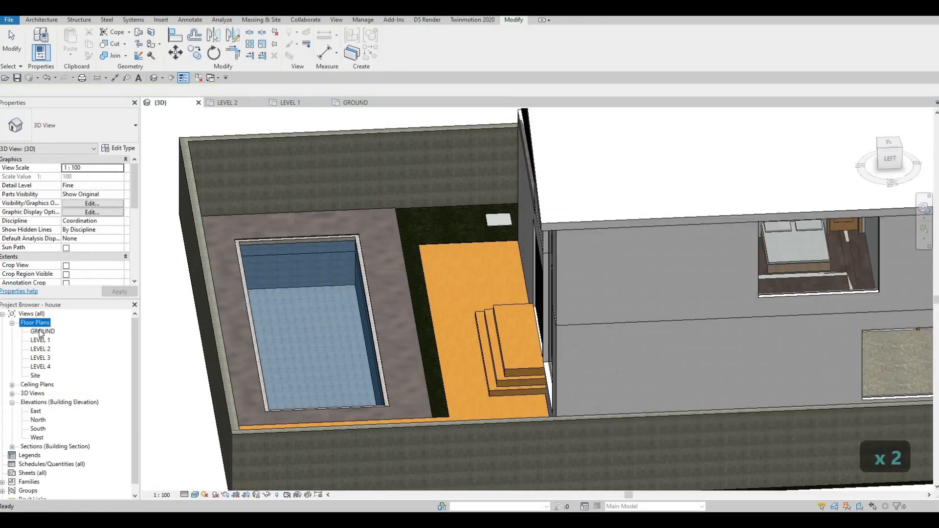
double_click(43, 331)
scroll(365, 237, "down", 2)
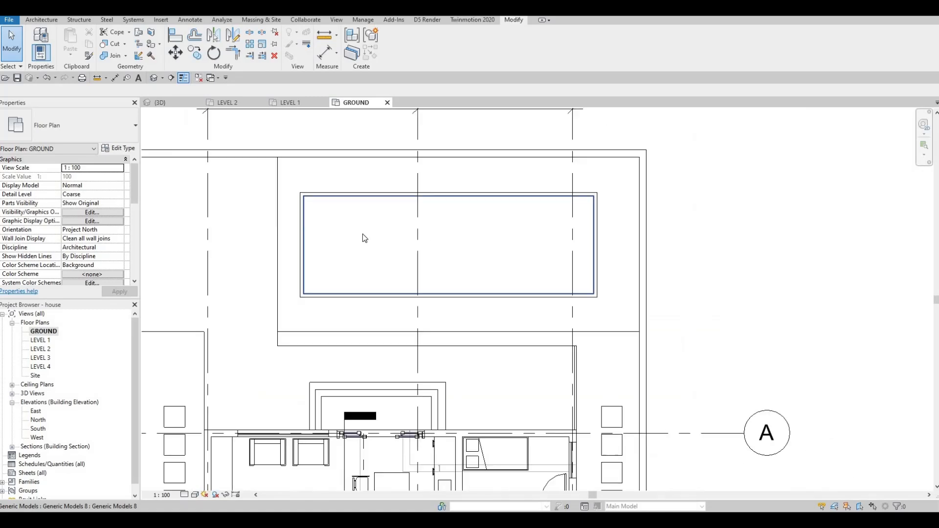
scroll(369, 251, "down", 1)
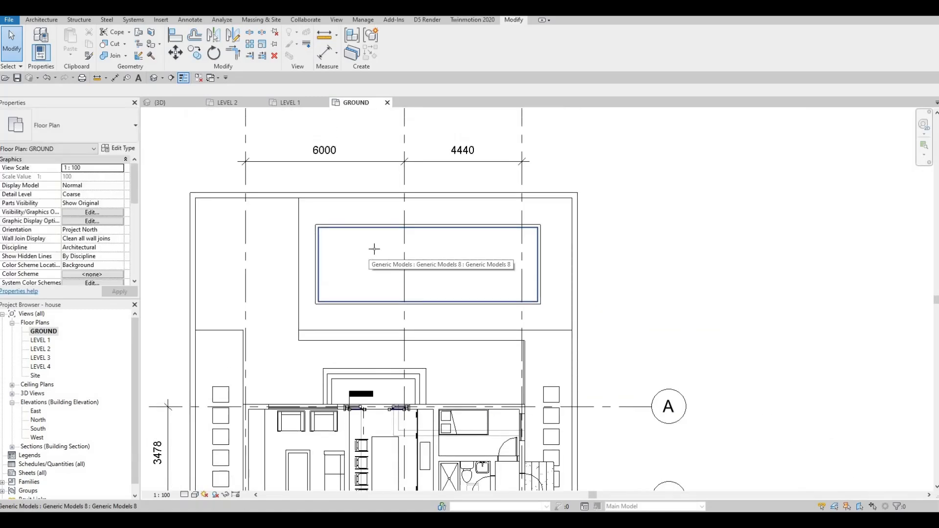
key("c")
key("m")
scroll(455, 240, "up", 1)
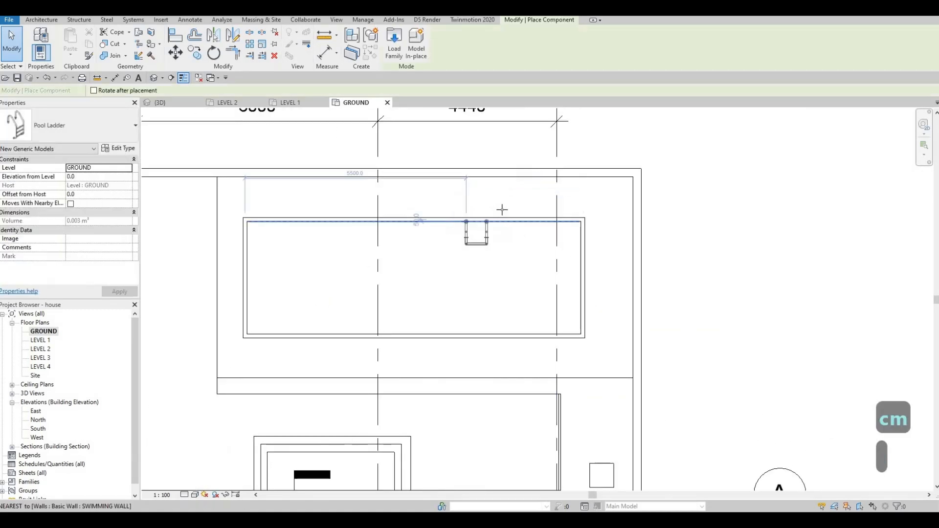
scroll(495, 208, "up", 1)
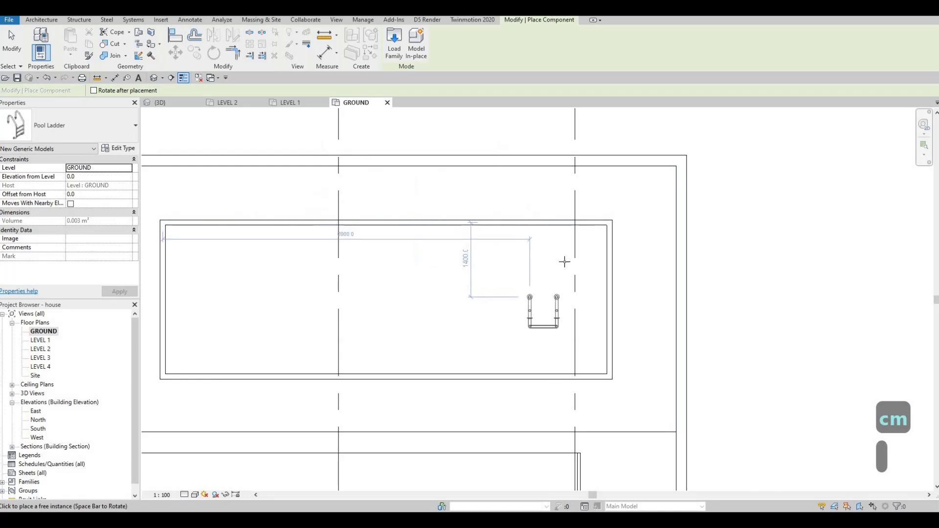
scroll(567, 200, "up", 1)
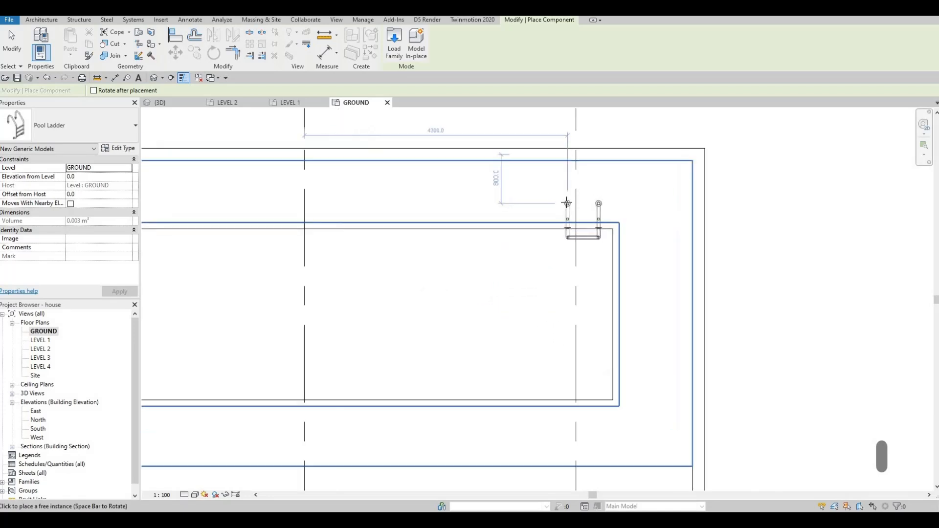
left_click(567, 231)
scroll(568, 231, "up", 2)
key("Escape")
key("Escape")
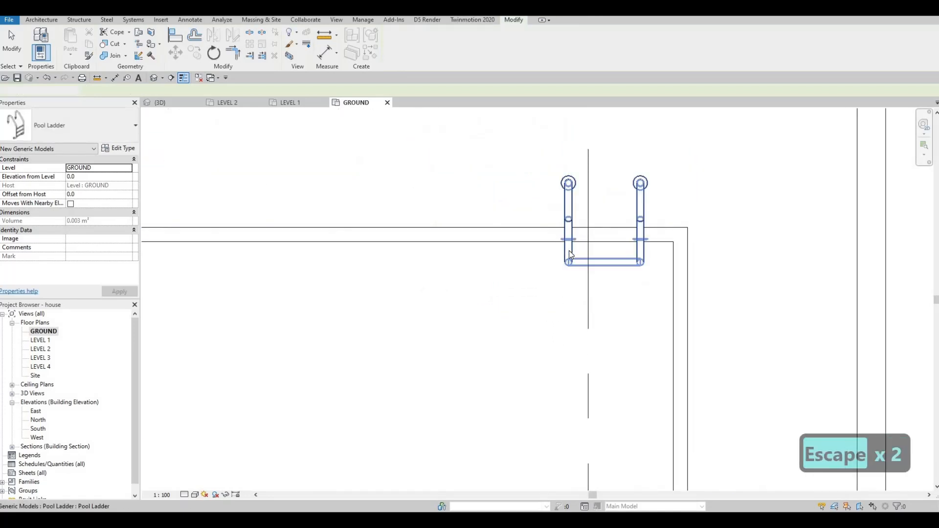
- Nudge the placed pool ladder two increments down toward the water and six increments to the left
left_click(569, 250)
key("Down")
key("Down")
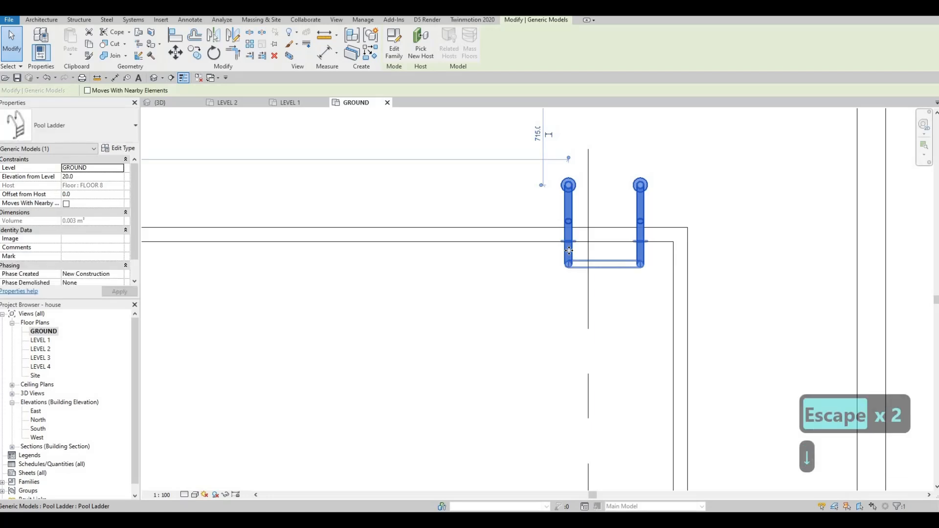
key("Left")
key("Left")
key("Left")
key("Left")
key("Left")
key("Left")
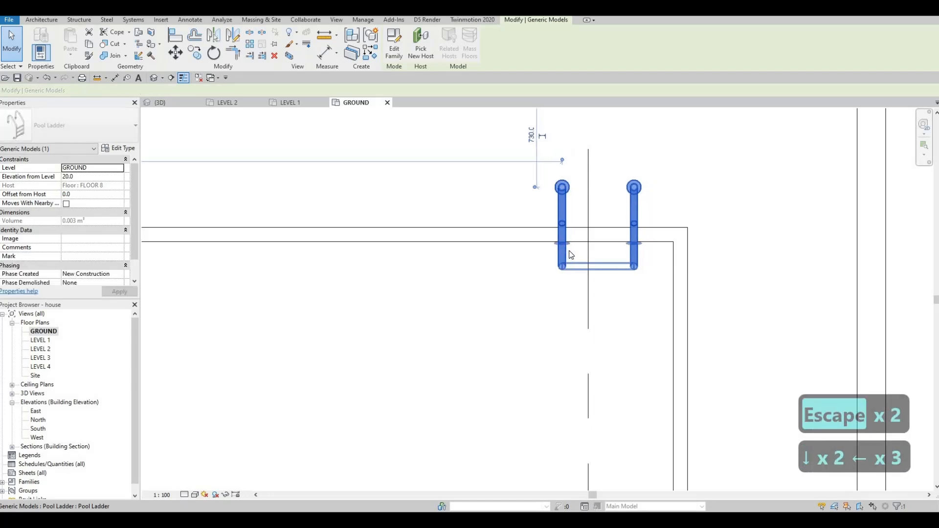
key("Escape")
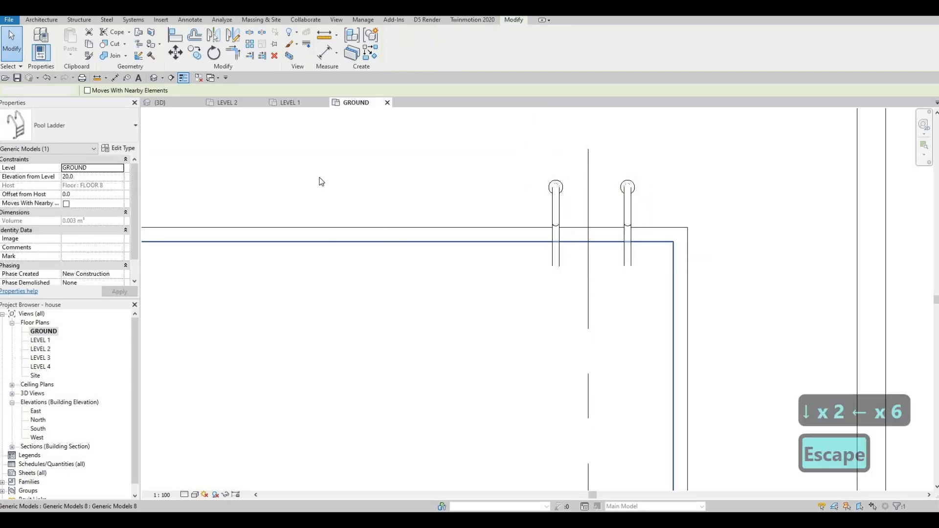
- Return to the 3D view and inspect the pool ladder, the water and the pool's inner walls from several angles
left_click(178, 104)
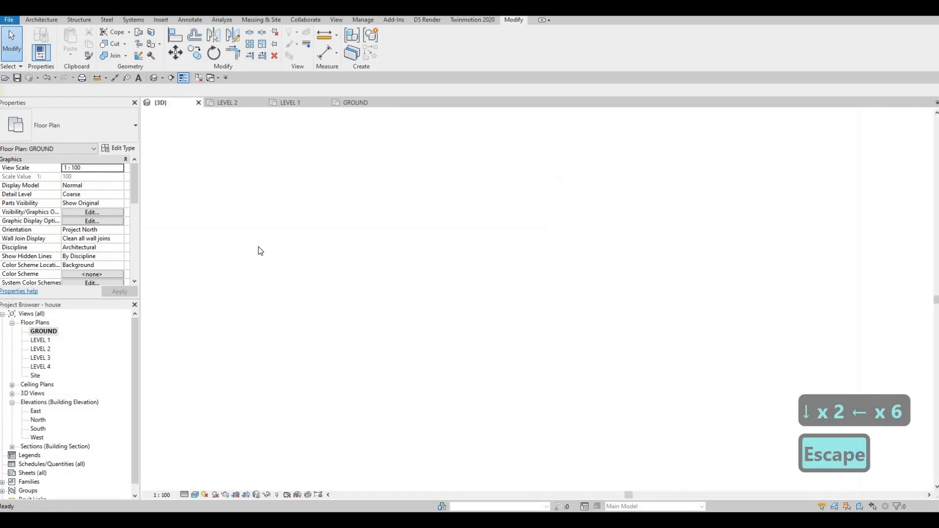
scroll(237, 244, "up", 4)
middle_click_drag(238, 264, 246, 302, "shift")
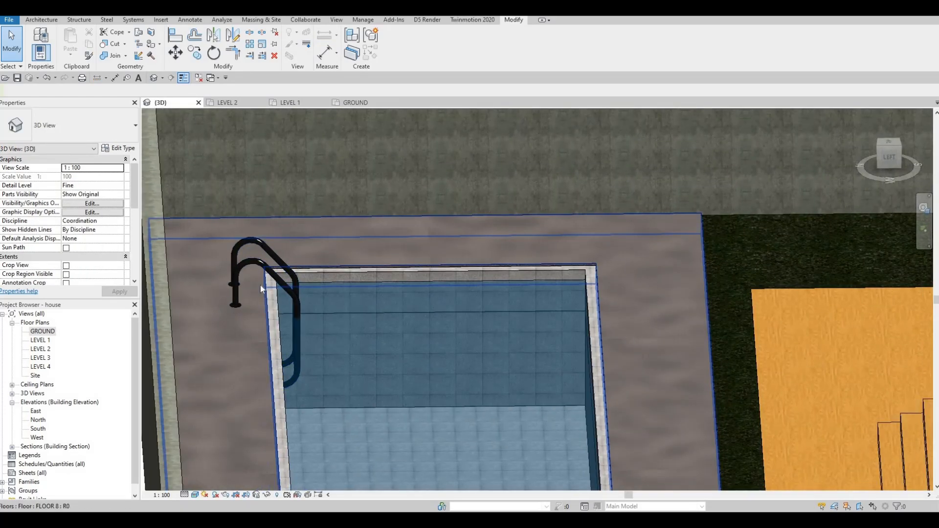
middle_click_drag(313, 264, 340, 266, "shift")
scroll(289, 274, "down", 2)
scroll(340, 267, "down", 1)
middle_click_drag(427, 366, 442, 307, "shift")
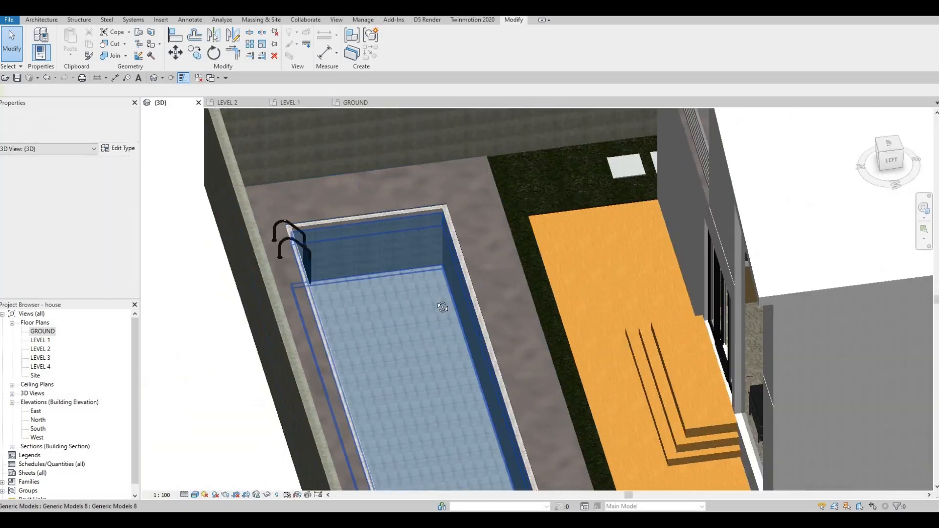
middle_click_drag(447, 353, 582, 320, "shift")
middle_click_drag(464, 256, 407, 229, "shift")
scroll(407, 251, "up", 1)
scroll(406, 253, "up", 2)
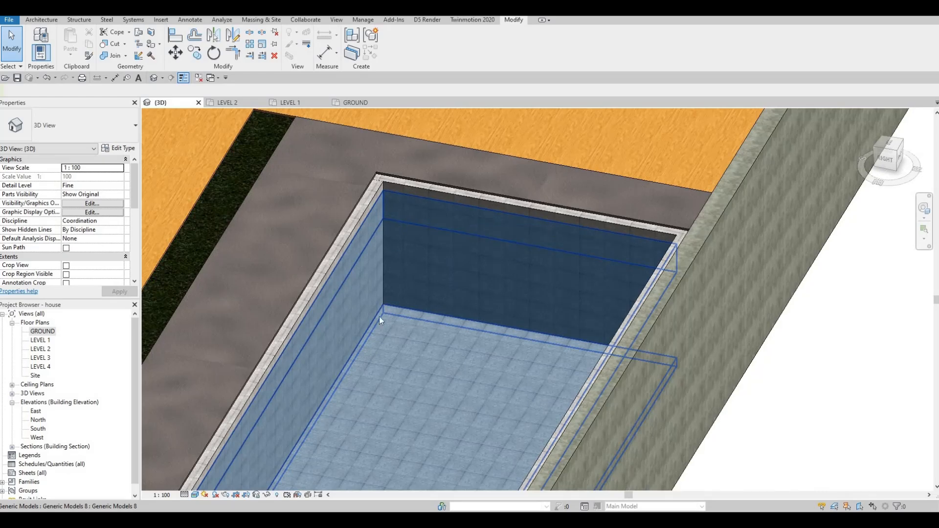
scroll(409, 252, "down", 3)
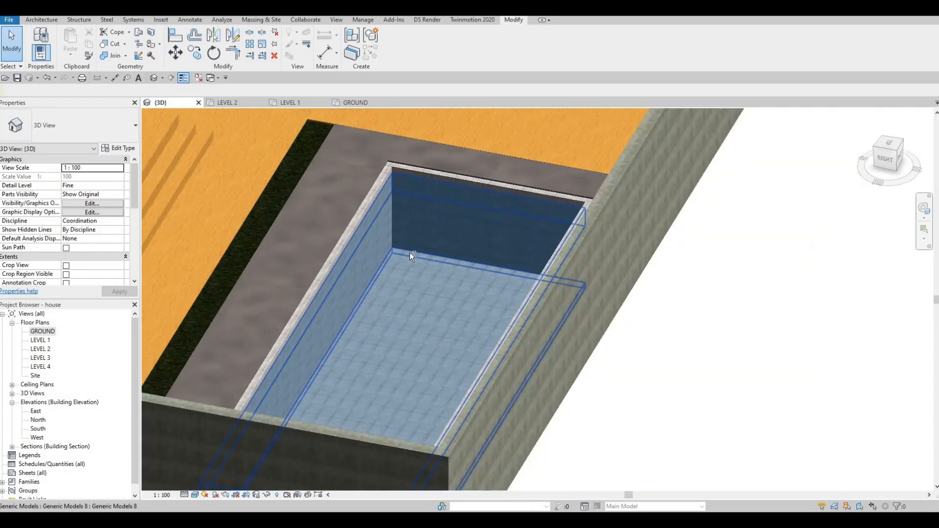
middle_click_drag(409, 252, 354, 351, "shift")
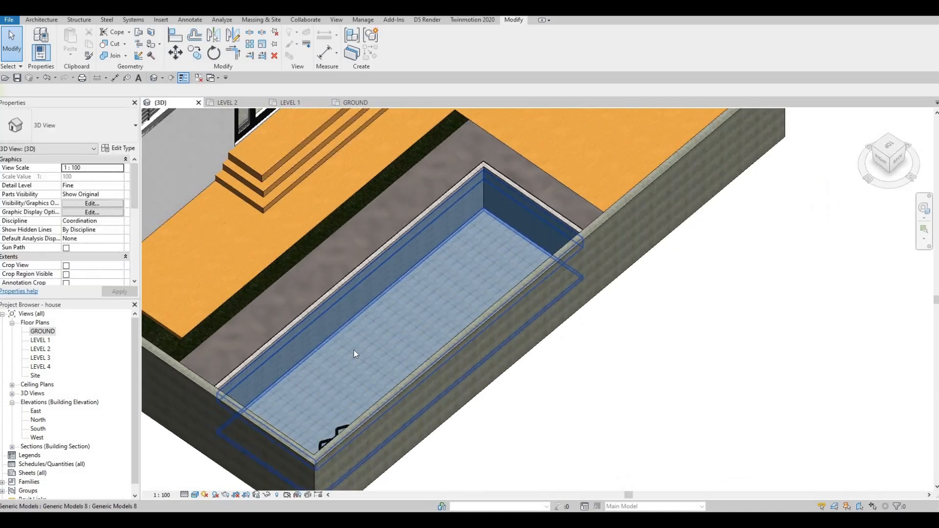
left_click(353, 350)
middle_click_drag(339, 304, 514, 270, "shift")
scroll(512, 267, "up", 2)
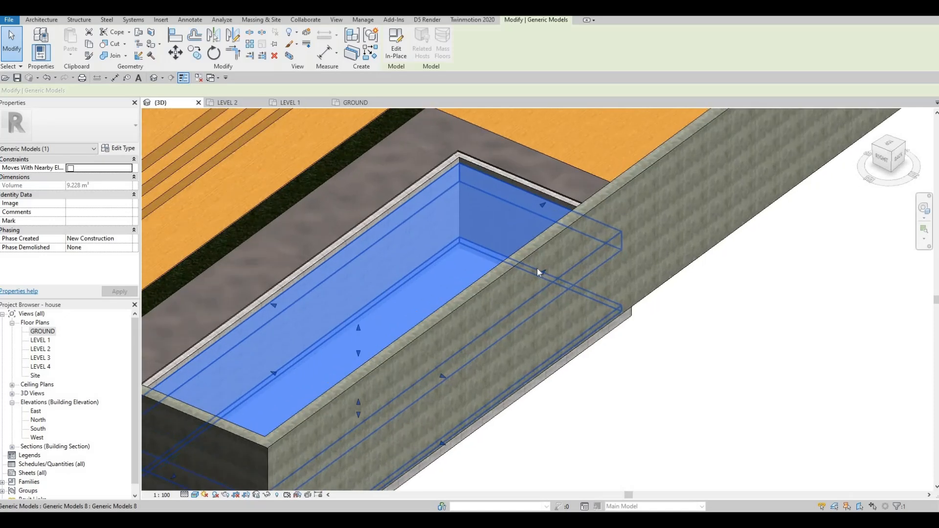
left_click(391, 45)
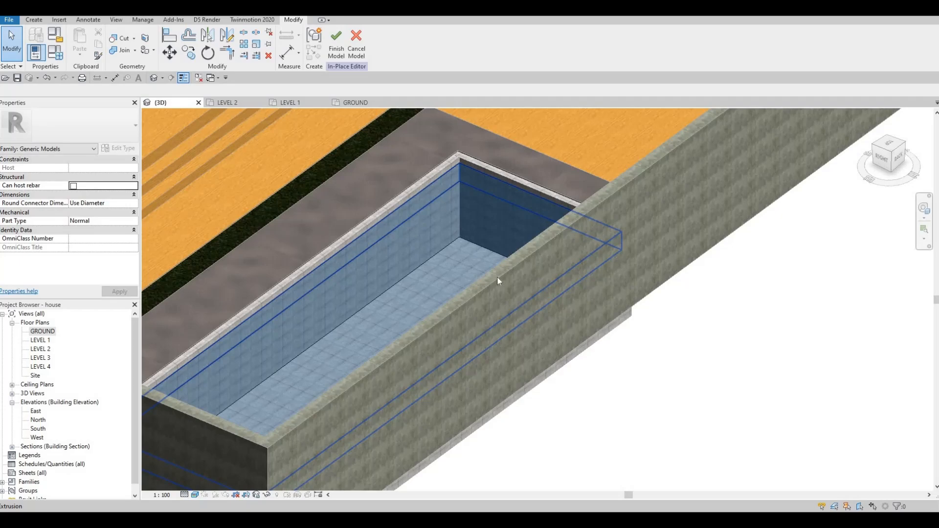
middle_click_drag(498, 277, 545, 419, "shift")
middle_click_drag(411, 183, 356, 48, "shift")
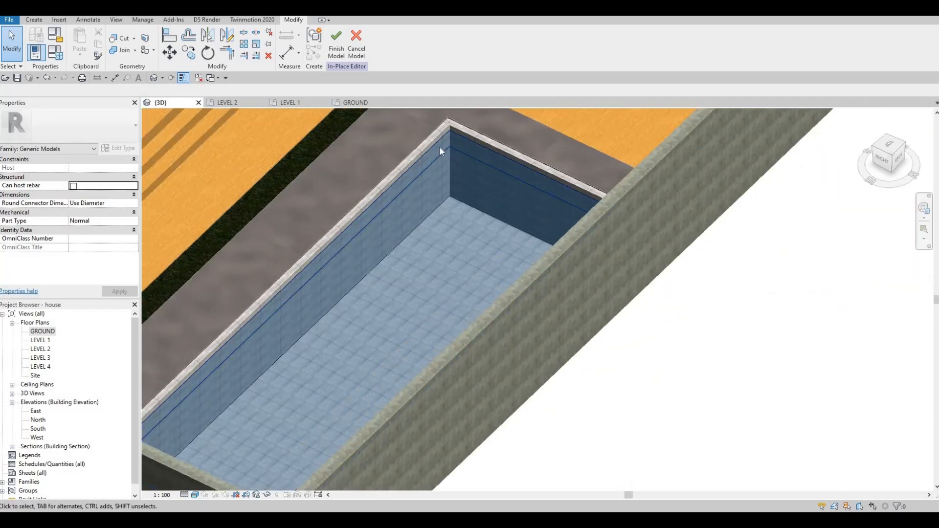
left_click(356, 43)
key("Escape")
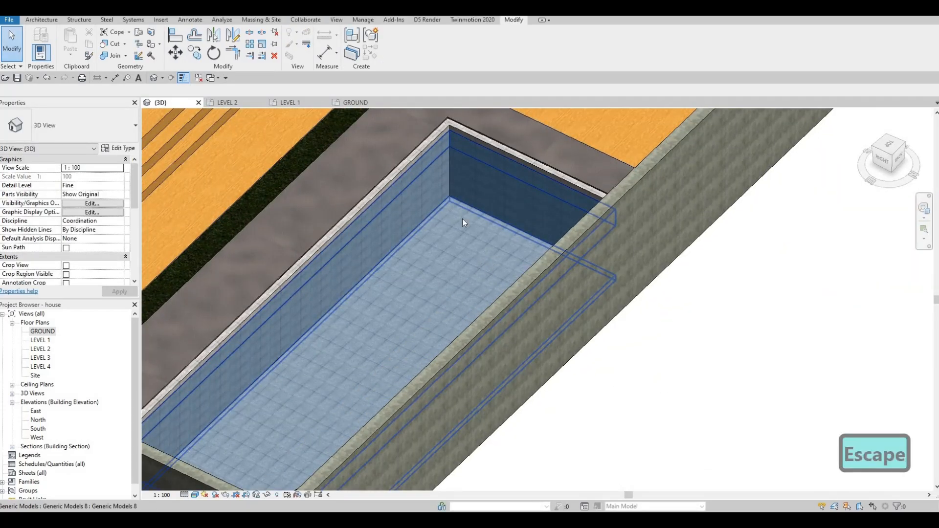
- Examine the pool structure beneath the rear boundary wall and the front of the house in 3D
middle_click_drag(462, 219, 564, 246, "shift")
scroll(512, 225, "down", 2)
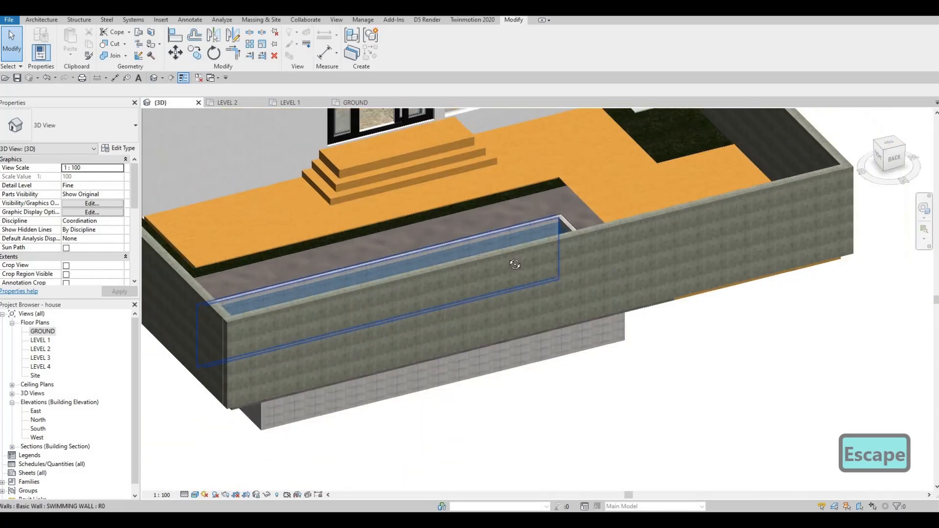
middle_click_drag(515, 265, 247, 343, "shift")
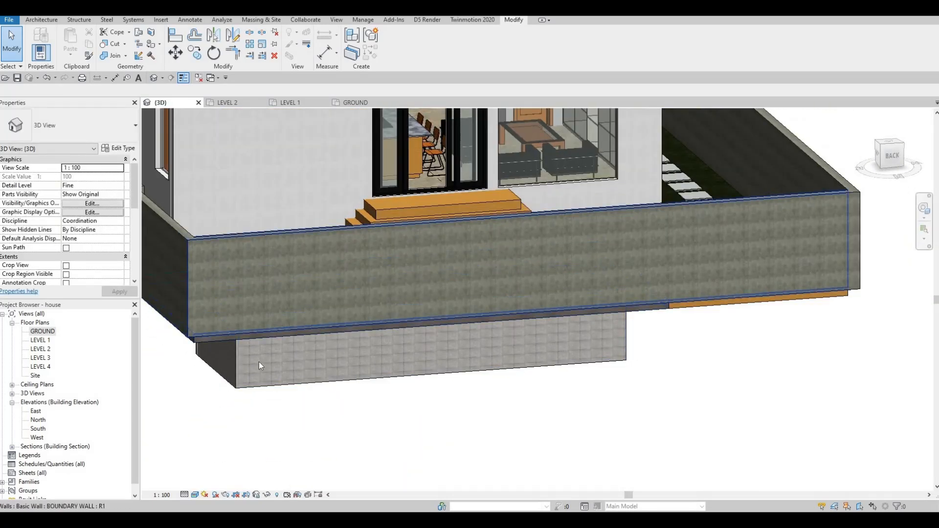
middle_click_drag(406, 353, 411, 249, "shift")
key("Escape")
scroll(397, 327, "up", 1)
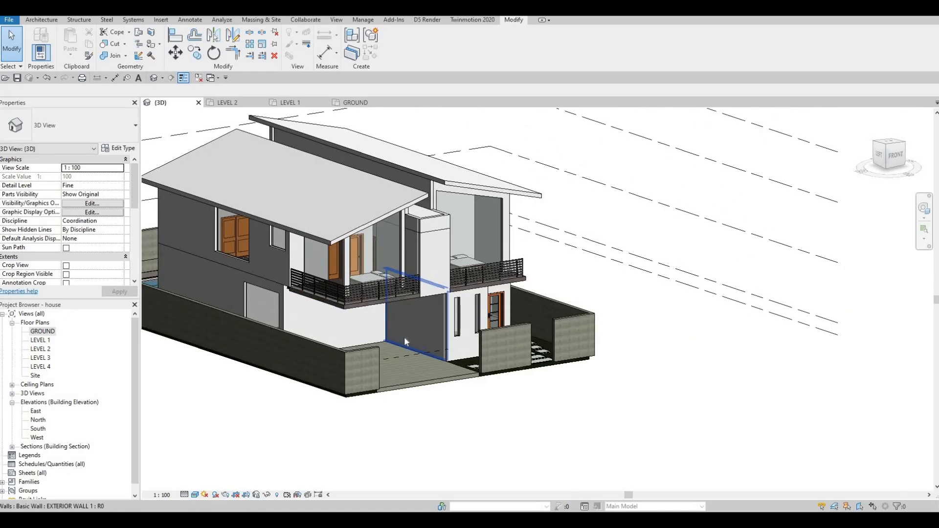